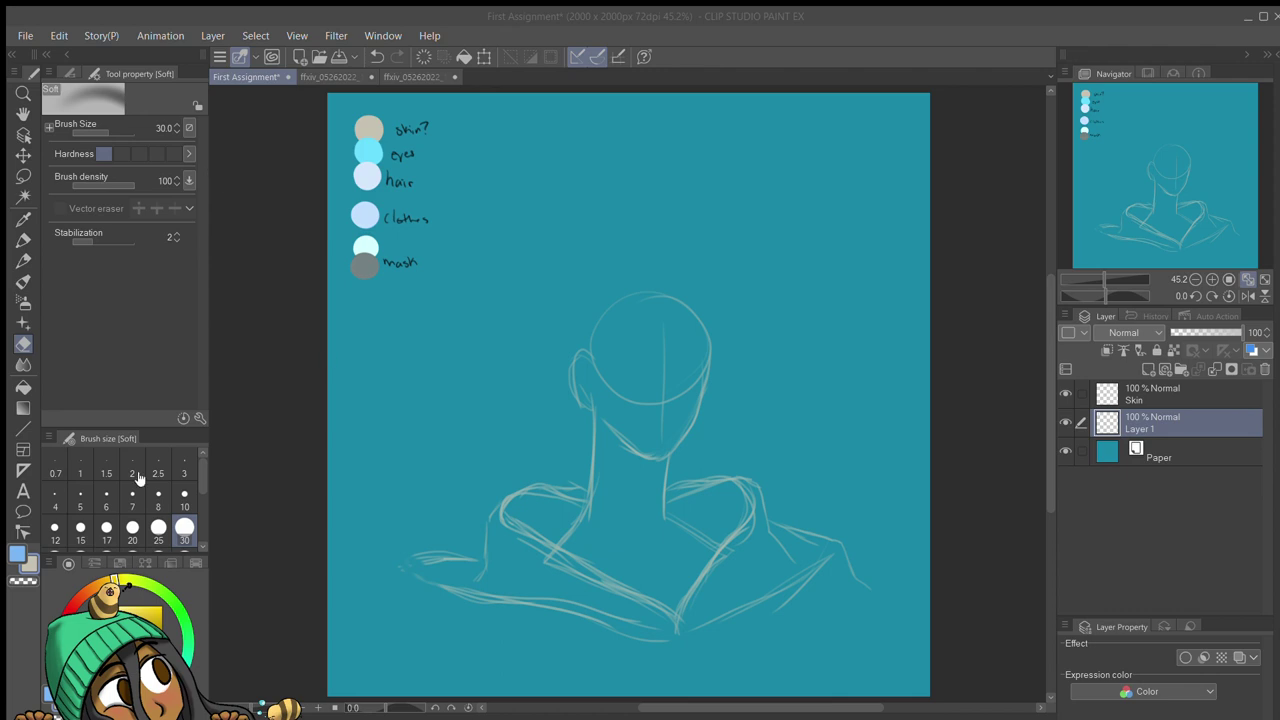
Step: Strengthen the sketched hood folds on both sides of the neck down to the V-shaped point, using the Round mixing brush
mouse_move(500, 496)
left_mouse_down()
mouse_move(538, 538)
mouse_move(585, 485)
left_mouse_up()
key("b")
left_click_drag(680, 485, 760, 480)
left_click_drag(750, 490, 680, 615)
left_click_drag(520, 510, 665, 610)
Step: Sketch the outline of the image-left shoulder, try sleeve lines below the hood and undo those sleeve strokes
mouse_move(480, 560)
left_mouse_down()
mouse_move(405, 582)
mouse_move(378, 652)
left_mouse_up()
left_click_drag(488, 596, 440, 670)
left_click_drag(836, 550, 775, 602)
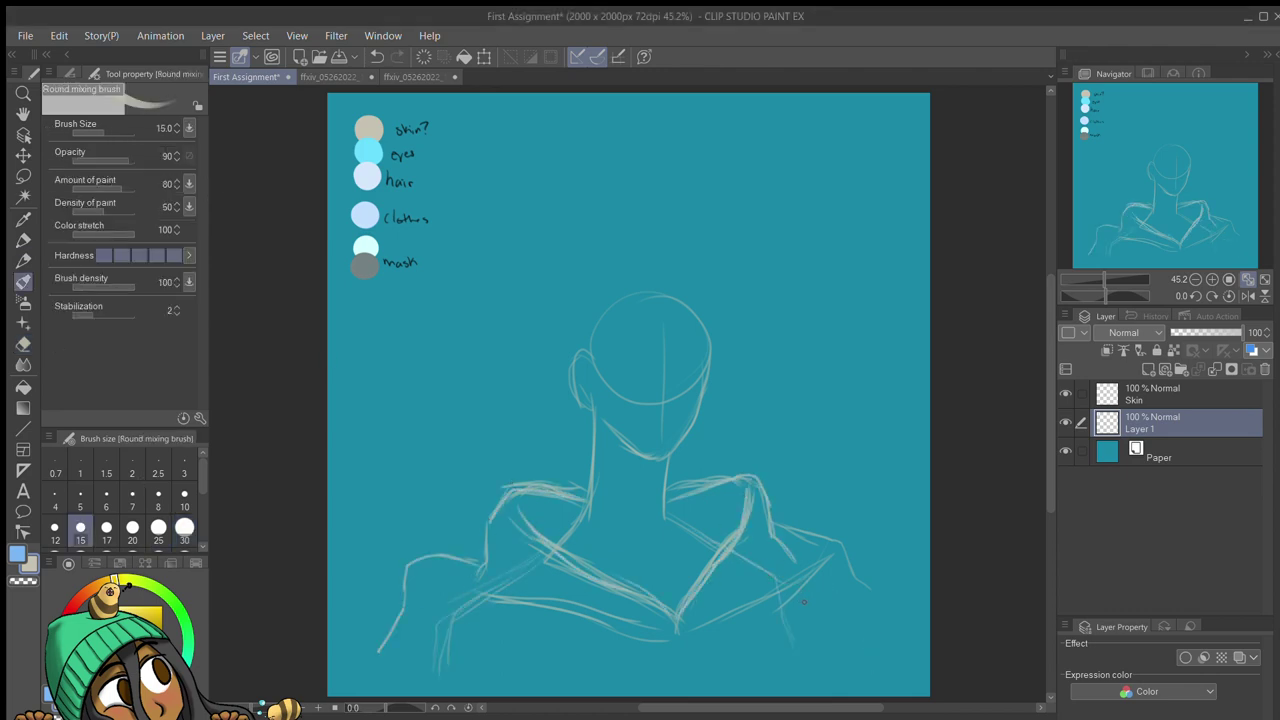
key("ctrl+z")
key("ctrl+z")
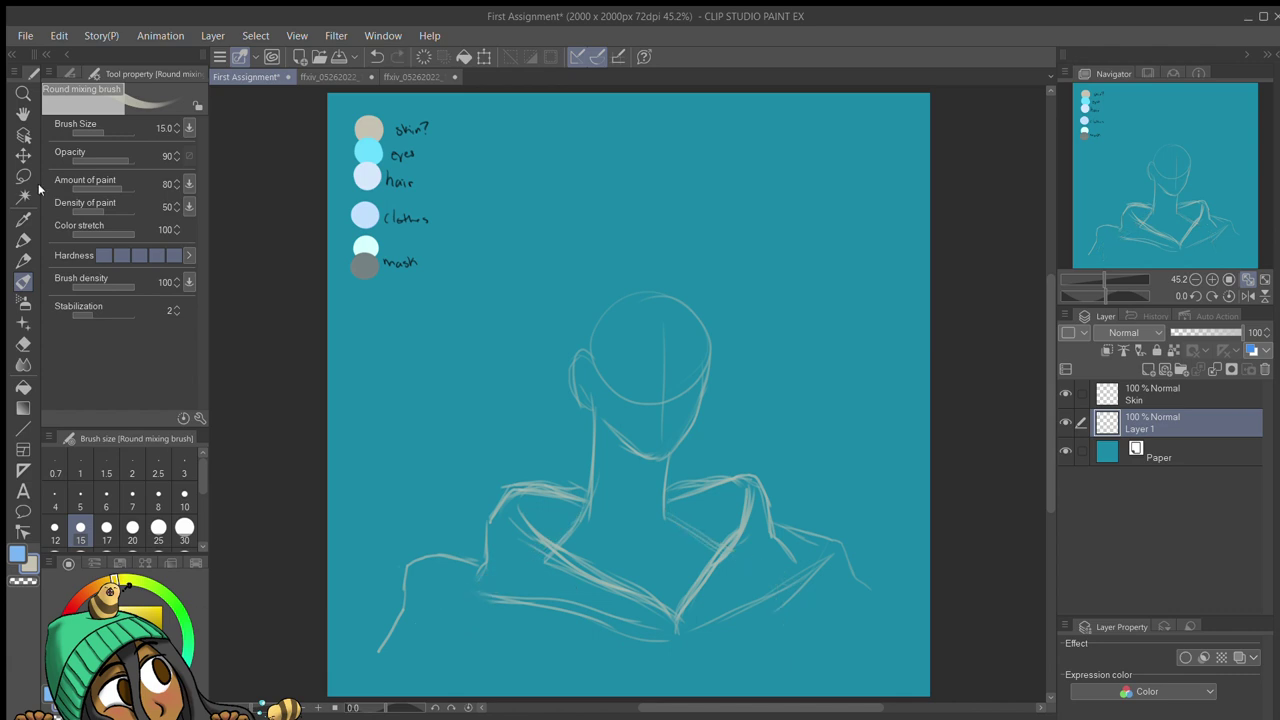
Step: Lasso the hood and shoulder sketch and scale it down slightly beneath the neck
key("m")
key("ctrl+t")
mouse_move(386, 471)
left_mouse_down()
mouse_move(857, 686)
mouse_move(825, 655)
left_mouse_up()
key("Return")
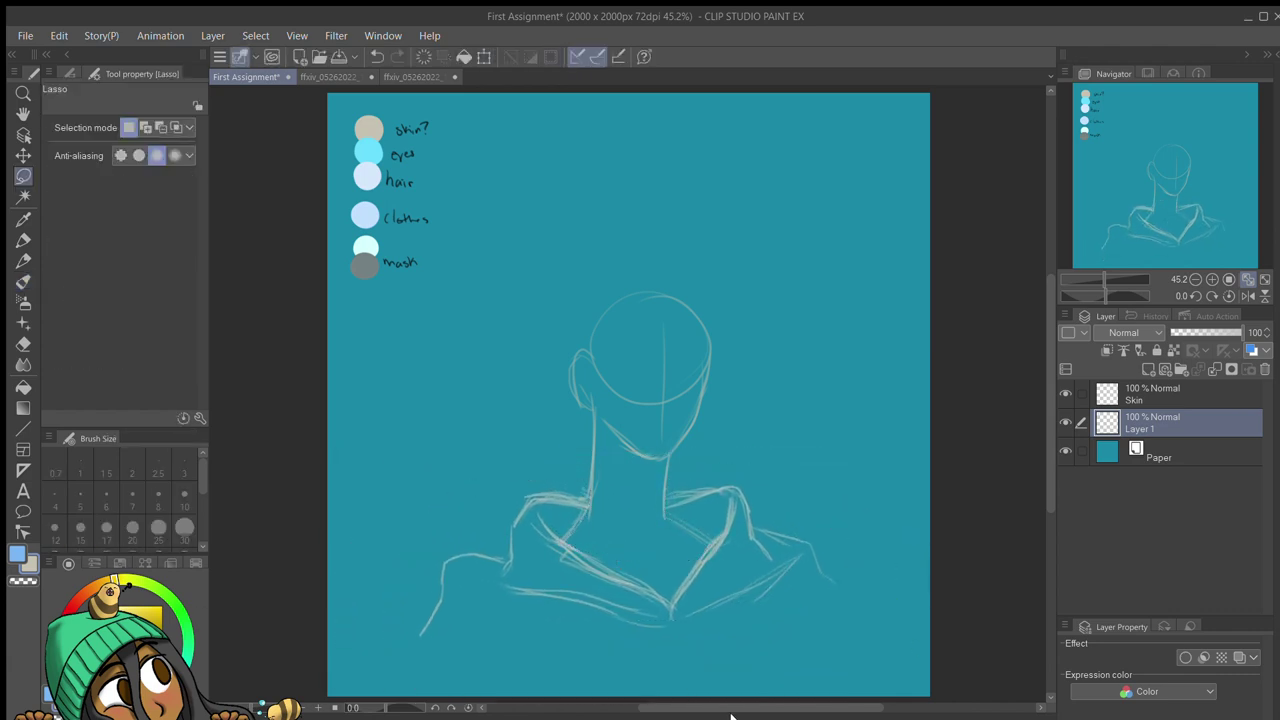
Step: Sketch the cape's lower edge across both shoulders and the start of the arms and torso beneath it
key("b")
mouse_move(684, 620)
left_mouse_down()
mouse_move(823, 578)
mouse_move(474, 630)
mouse_move(528, 583)
mouse_move(837, 578)
left_mouse_up()
left_click_drag(852, 628, 858, 680)
key("m")
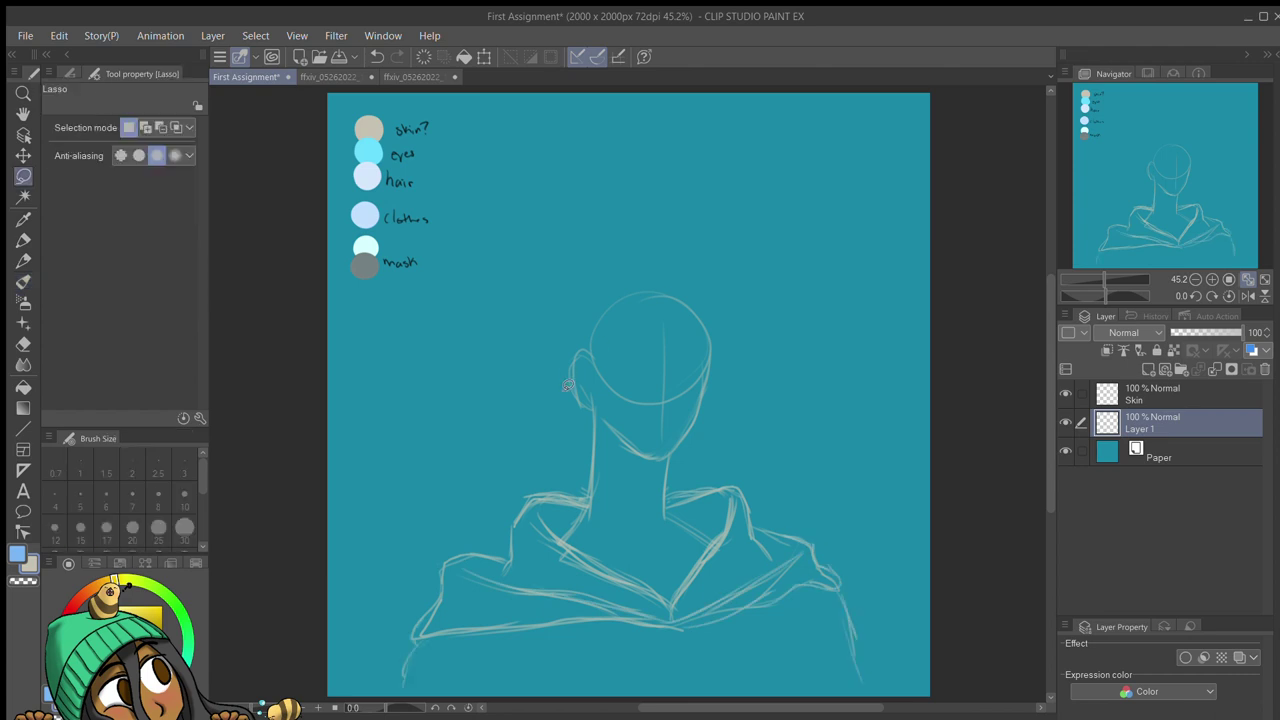
left_click(23, 281)
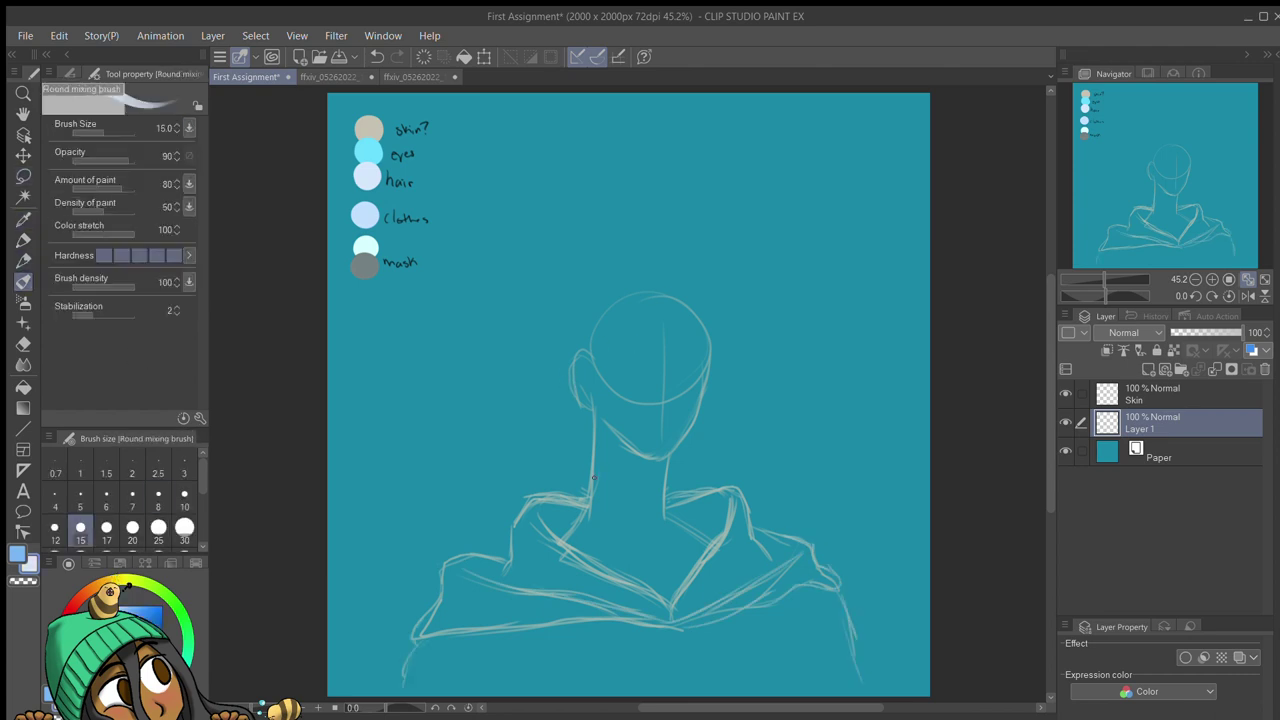
left_click_drag(565, 632, 565, 686)
Step: Move the whole figure sketch up and reduce the canvas height to 2000 x 1524 px
key("m")
mouse_move(549, 200)
left_mouse_down()
mouse_move(620, 677)
mouse_move(549, 200)
left_mouse_up()
key("ctrl+t")
left_click_drag(650, 420, 650, 290)
key("Return")
key("ctrl+minus")
key("ctrl+plus")
Step: Sketch a large round mask shape on the chest below the hood and the inner arm lines
key("b")
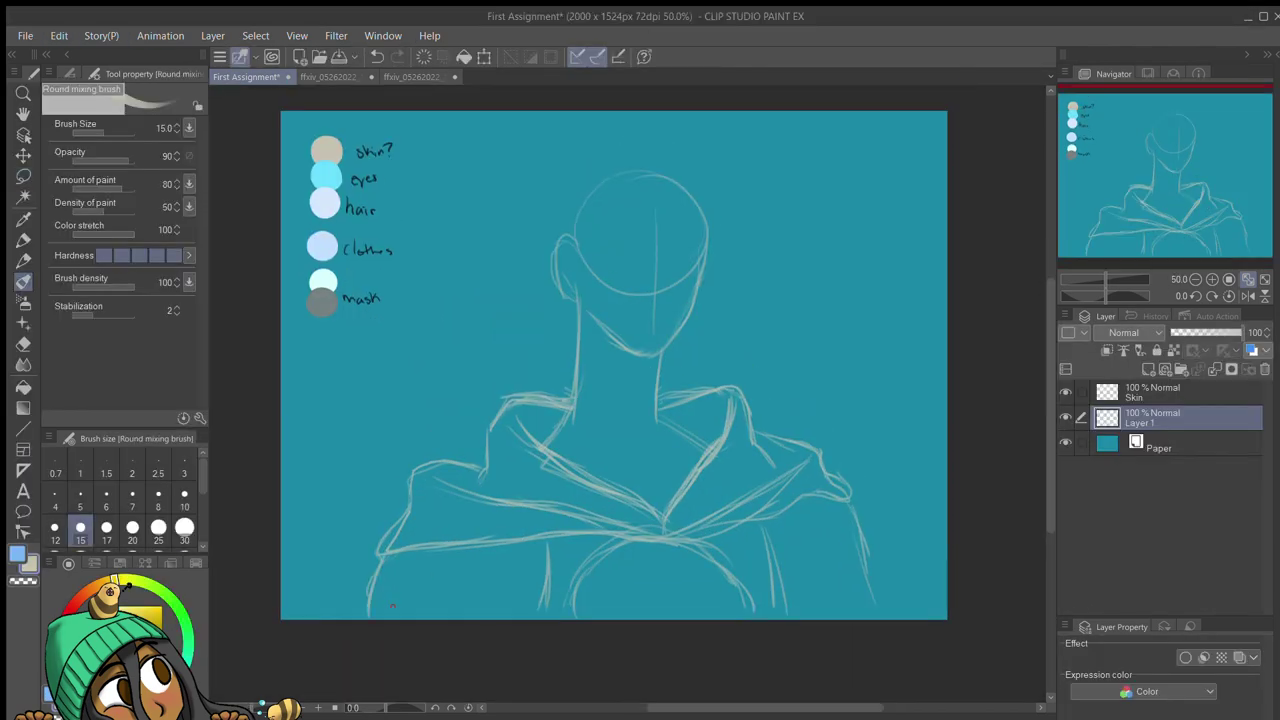
left_click_drag(758, 535, 777, 618)
left_click_drag(566, 618, 762, 600)
Step: Transform the head sketch to sit slightly lower over the hood
key("ctrl+t")
left_click_drag(640, 260, 640, 276)
key("Return")
key("b")
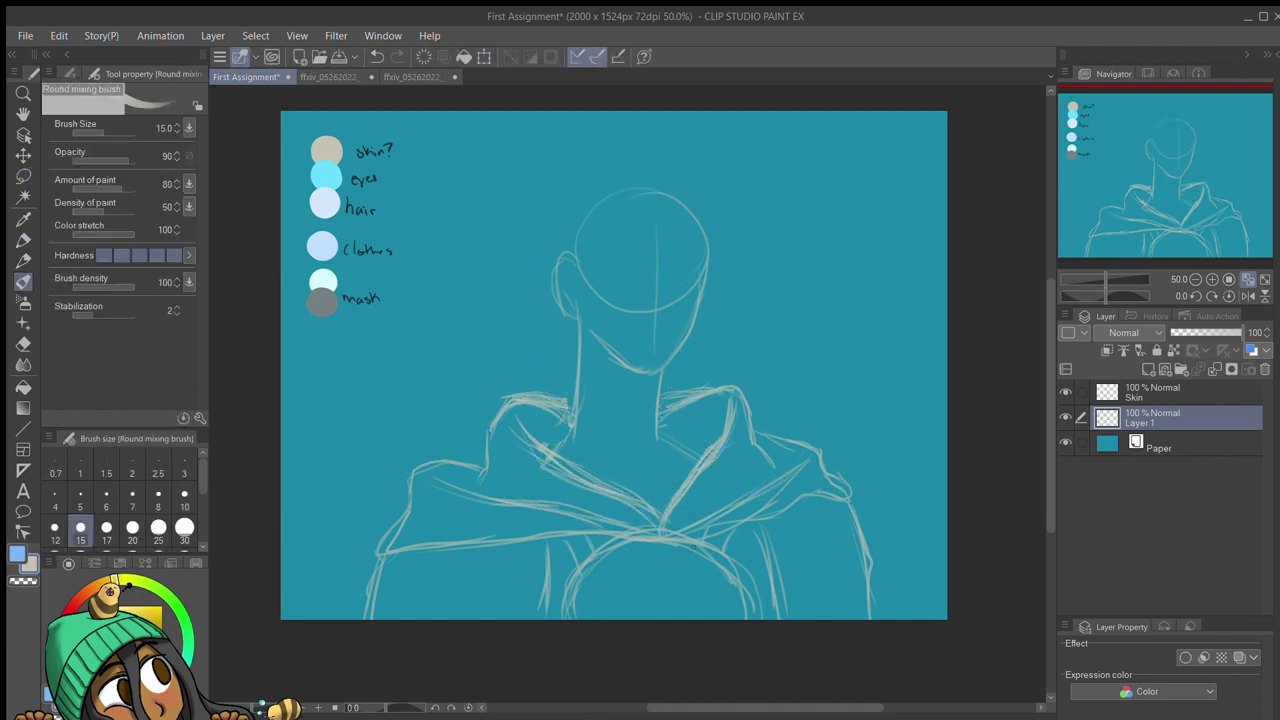
Step: Draw two eye sockets inside the round chest mask and sketch the throat and collarbone lines
left_click_drag(640, 618, 610, 618)
left_click_drag(684, 618, 732, 612)
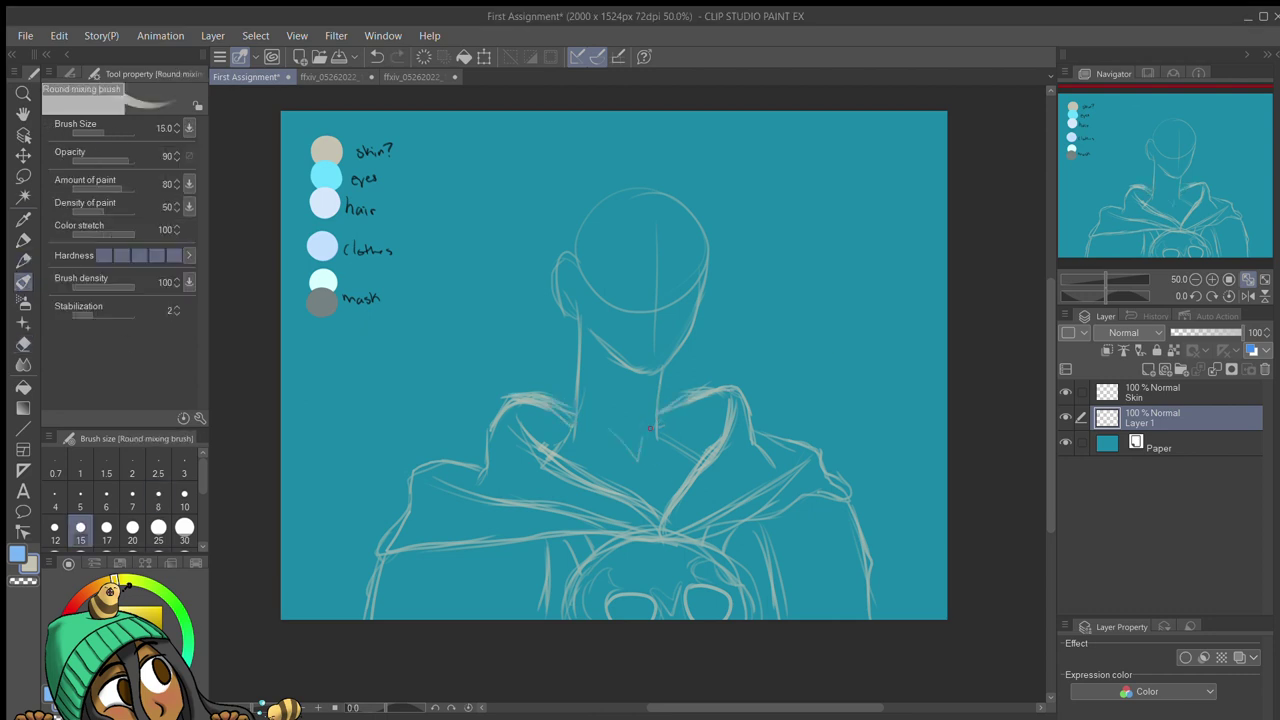
key("ctrl+z")
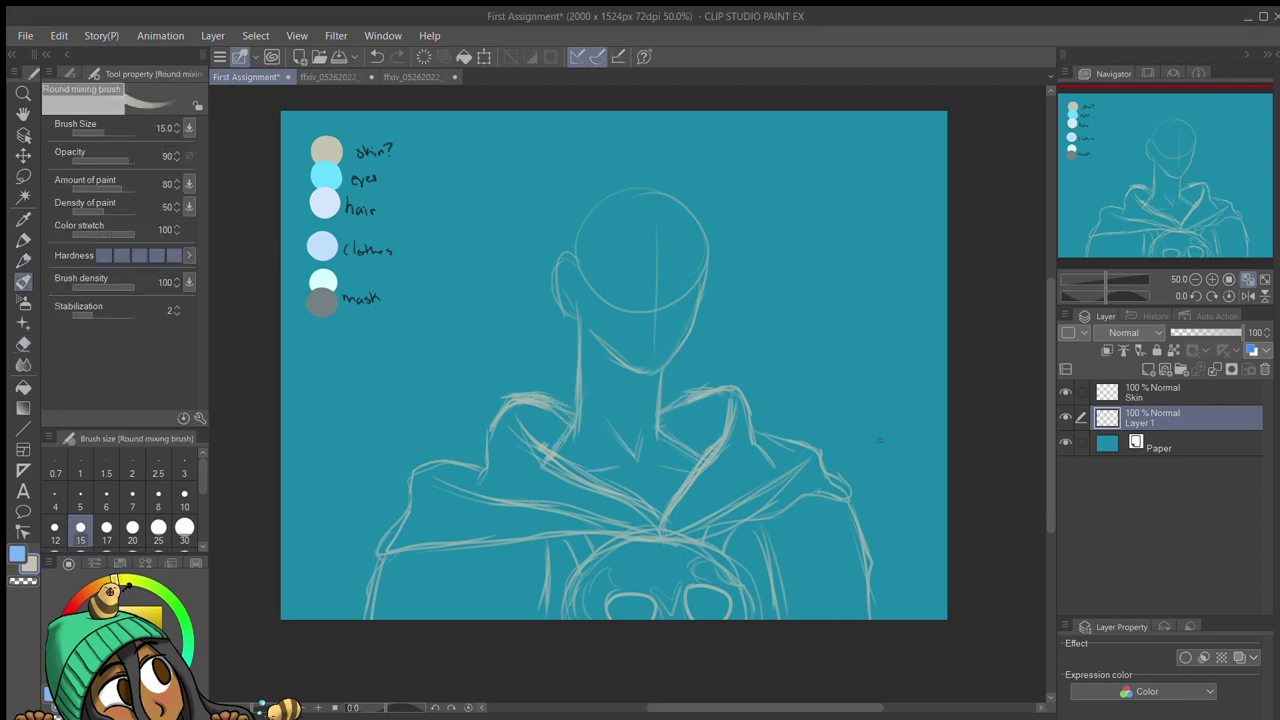
Step: Block in the hair in pale blue with a rounded crown, swept-back front and long guide strands over both shoulders
key("m")
key("b")
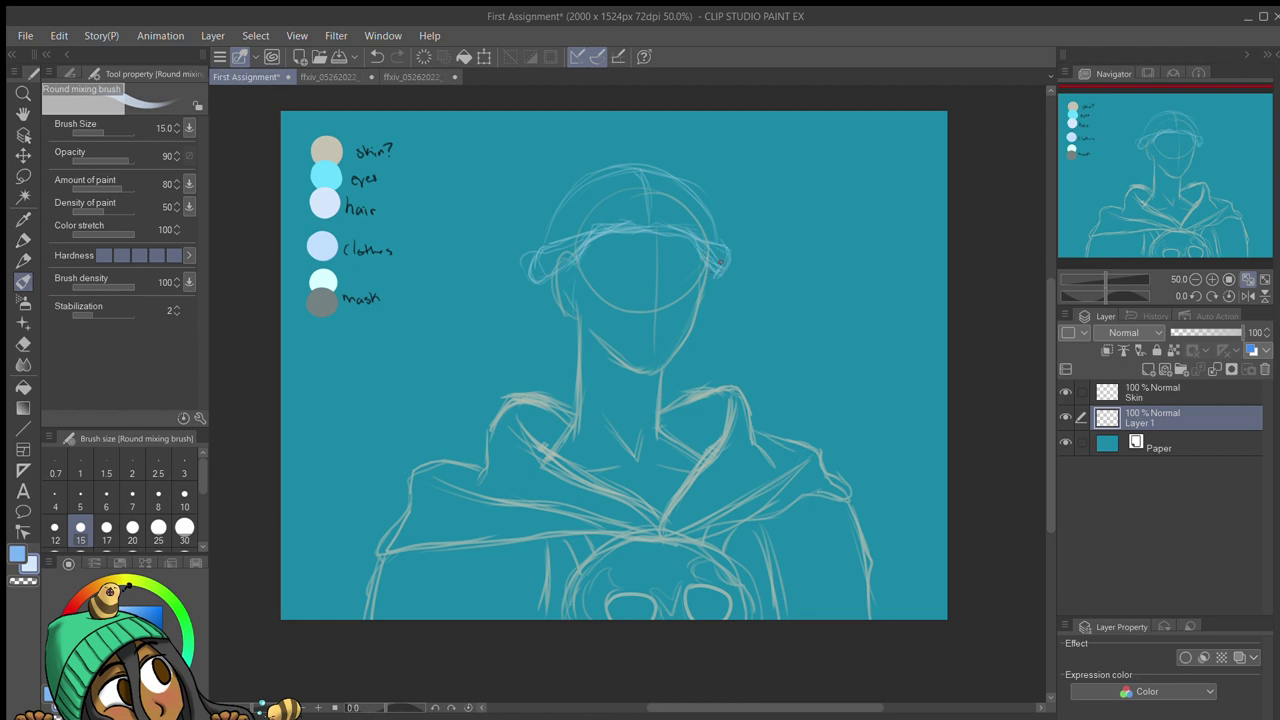
left_click_drag(744, 328, 790, 398)
left_click_drag(526, 290, 432, 455)
left_click_drag(556, 288, 530, 548)
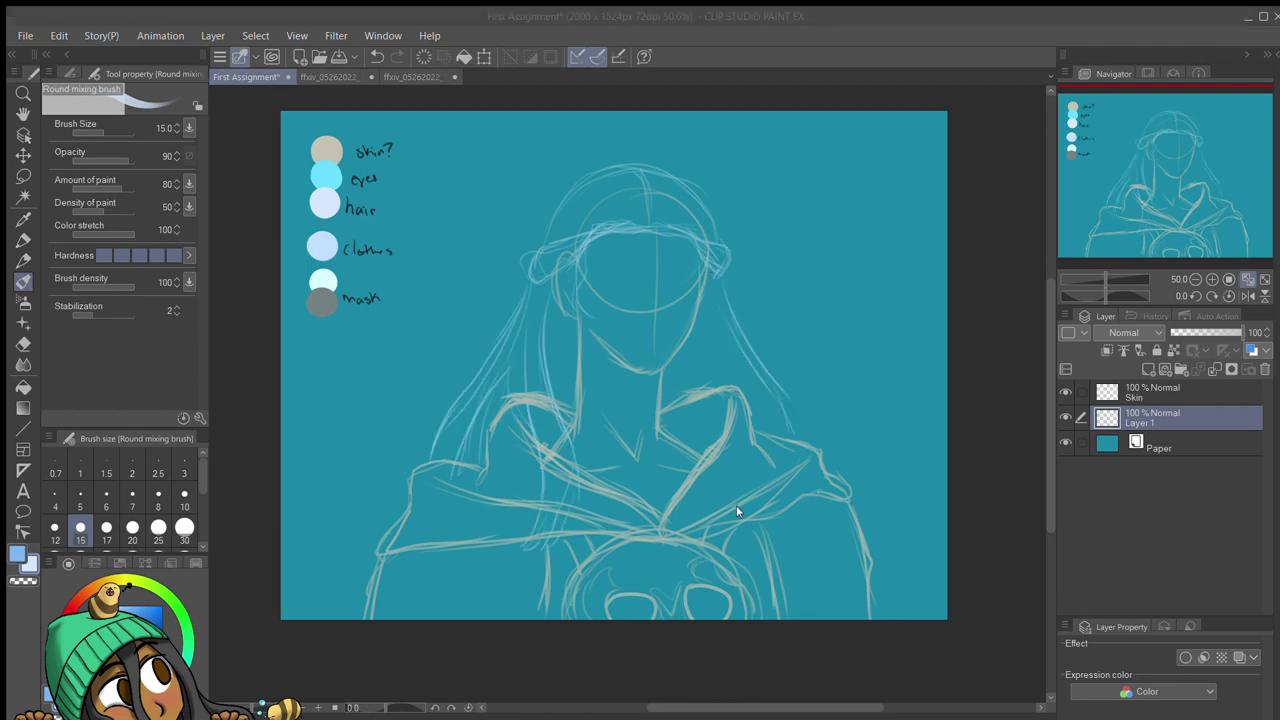
Step: Draw layered wavy hair strands falling from the temple over the image-left shoulder and chest
mouse_move(560, 270)
left_mouse_down()
mouse_move(572, 348)
mouse_move(560, 392)
left_mouse_up()
left_click_drag(598, 244, 560, 400)
left_click_drag(555, 290, 548, 432)
mouse_move(553, 273)
left_mouse_down()
mouse_move(480, 352)
mouse_move(480, 400)
left_mouse_up()
left_click_drag(546, 292, 496, 428)
left_click_drag(524, 326, 440, 416)
left_click_drag(524, 318, 440, 406)
left_click_drag(556, 404, 514, 548)
left_click_drag(580, 330, 542, 530)
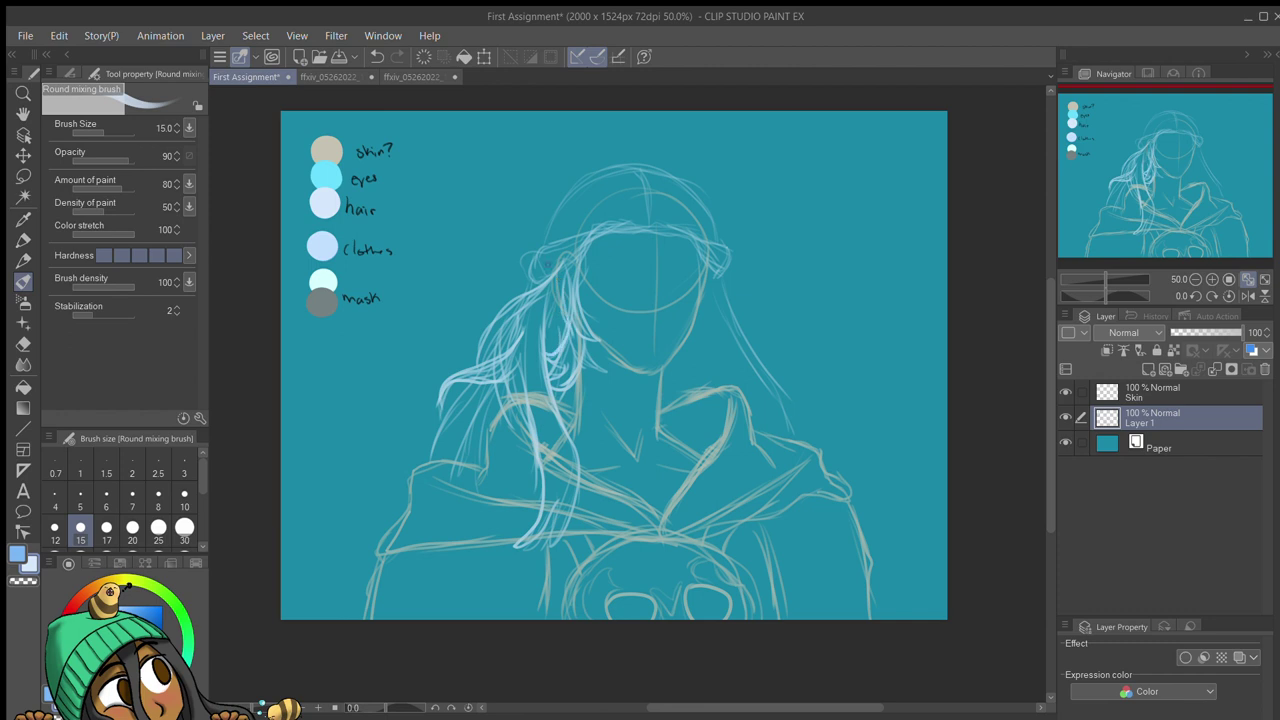
left_click_drag(554, 266, 484, 340)
left_click_drag(566, 262, 490, 334)
left_click_drag(484, 386, 444, 474)
left_click_drag(504, 384, 478, 476)
Step: Strengthen the swept hairline across the forehead and the rounded outline of the hair's crown
left_click_drag(638, 226, 524, 282)
left_click_drag(634, 224, 534, 276)
left_click_drag(554, 233, 712, 222)
left_click_drag(660, 230, 710, 266)
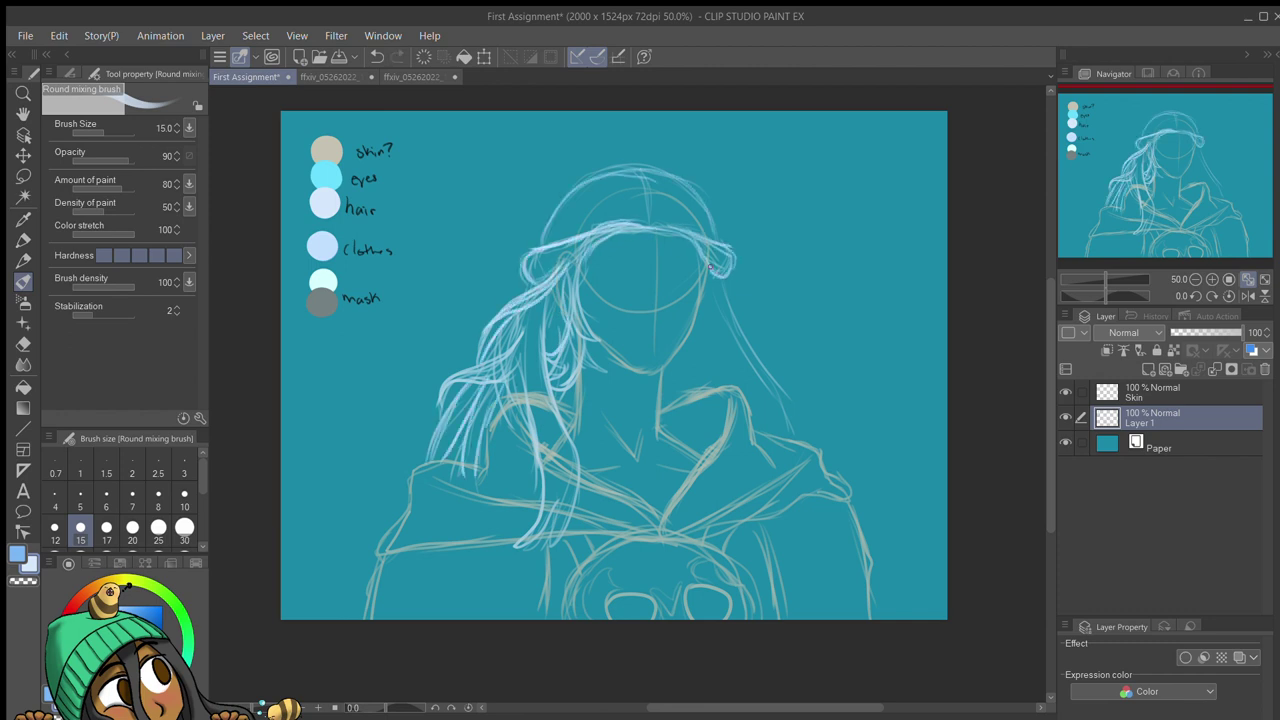
left_click(722, 12)
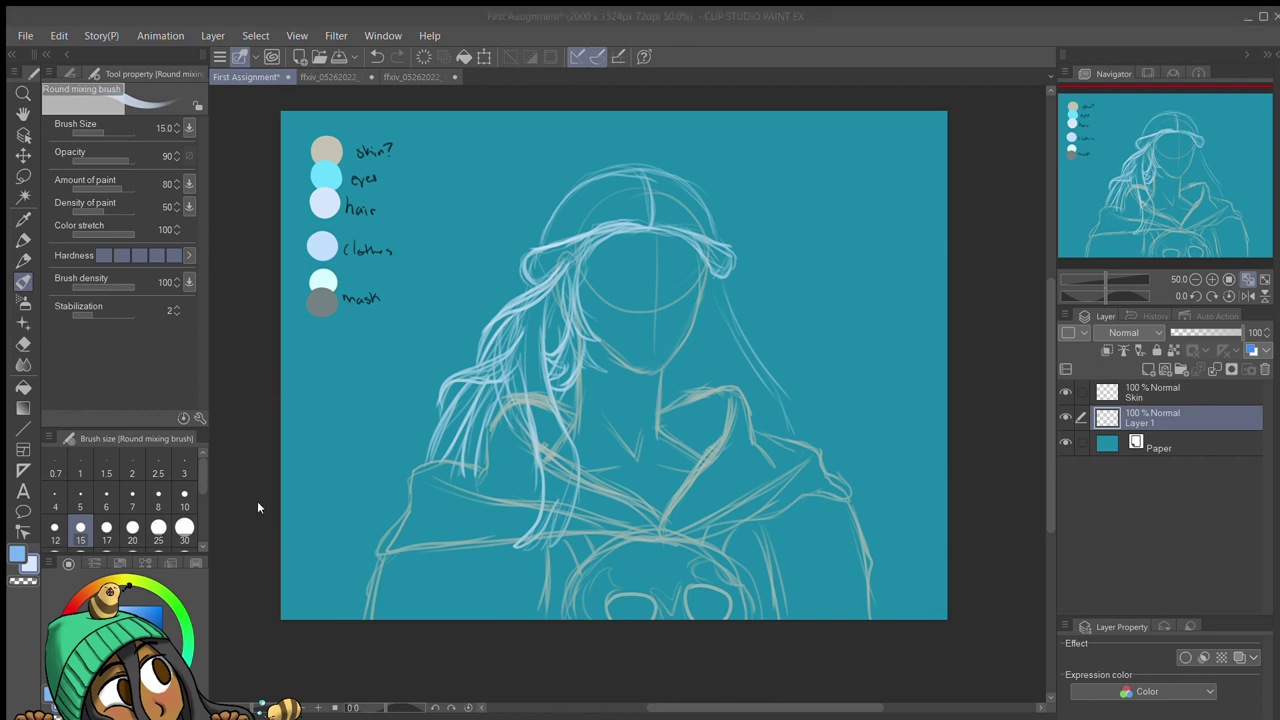
left_click_drag(545, 244, 625, 163)
left_click_drag(586, 160, 718, 242)
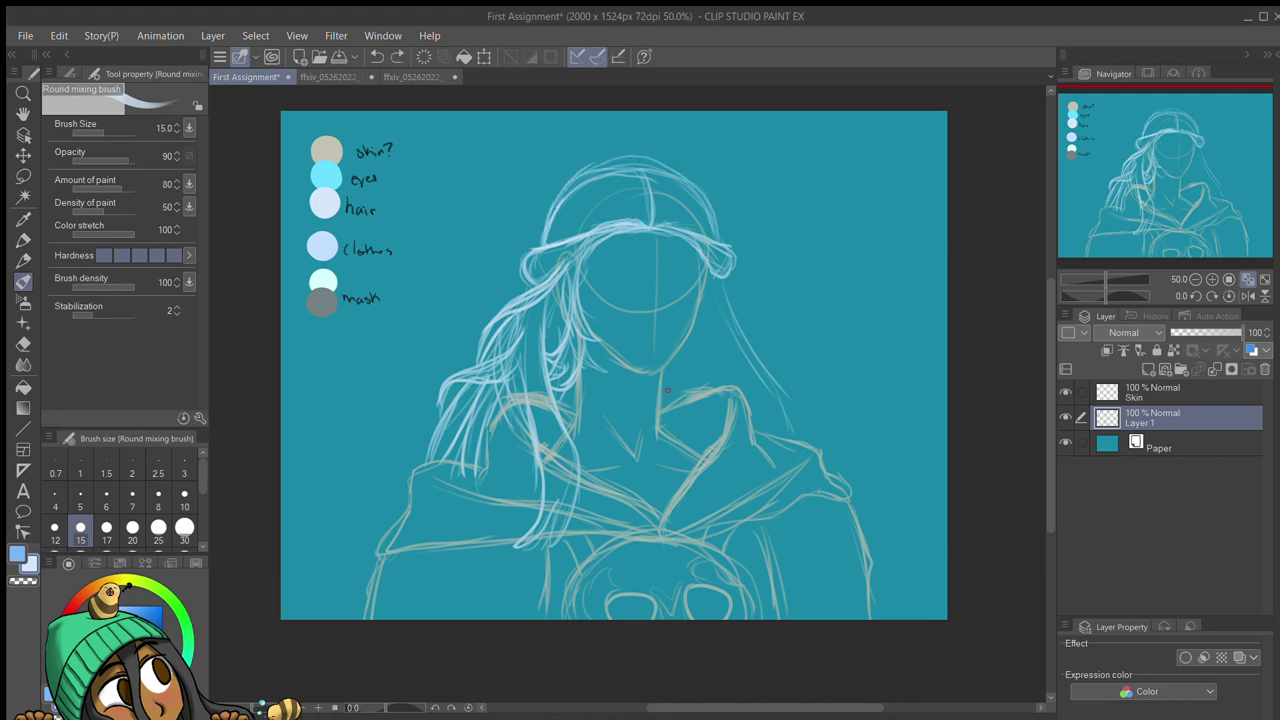
Step: Sketch brow lines, a small nose and a smiling mouth on the face in the skin colour
left_click_drag(636, 268, 594, 268)
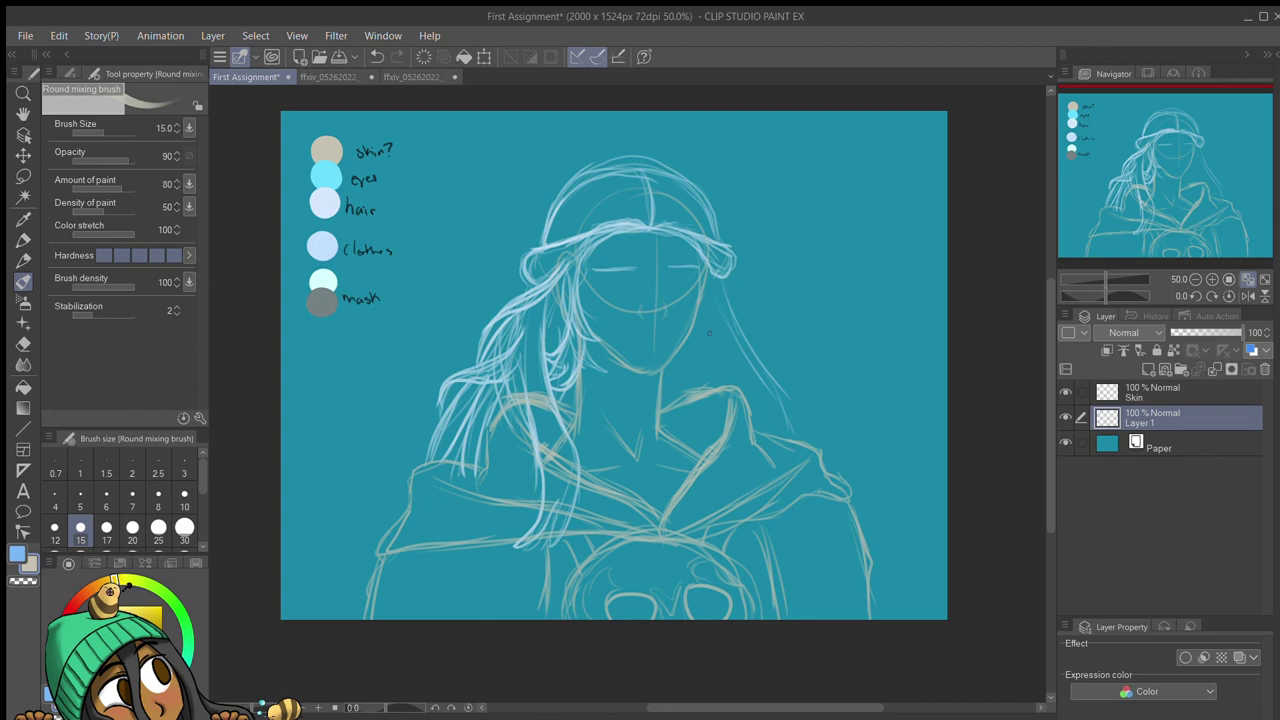
scroll(632, 368, "up", 2)
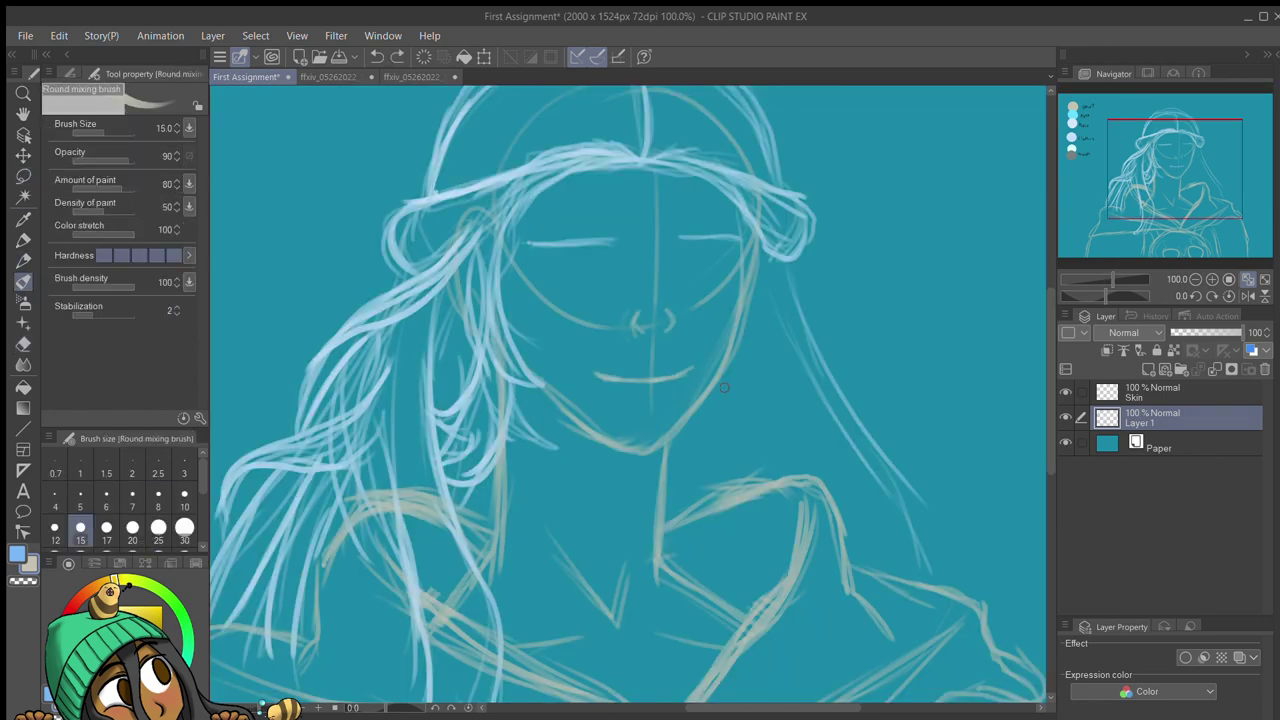
left_click(1196, 279)
Step: Refine the eyebrows and draw both eyes with the Round mixing brush at size 17
left_click(23, 365)
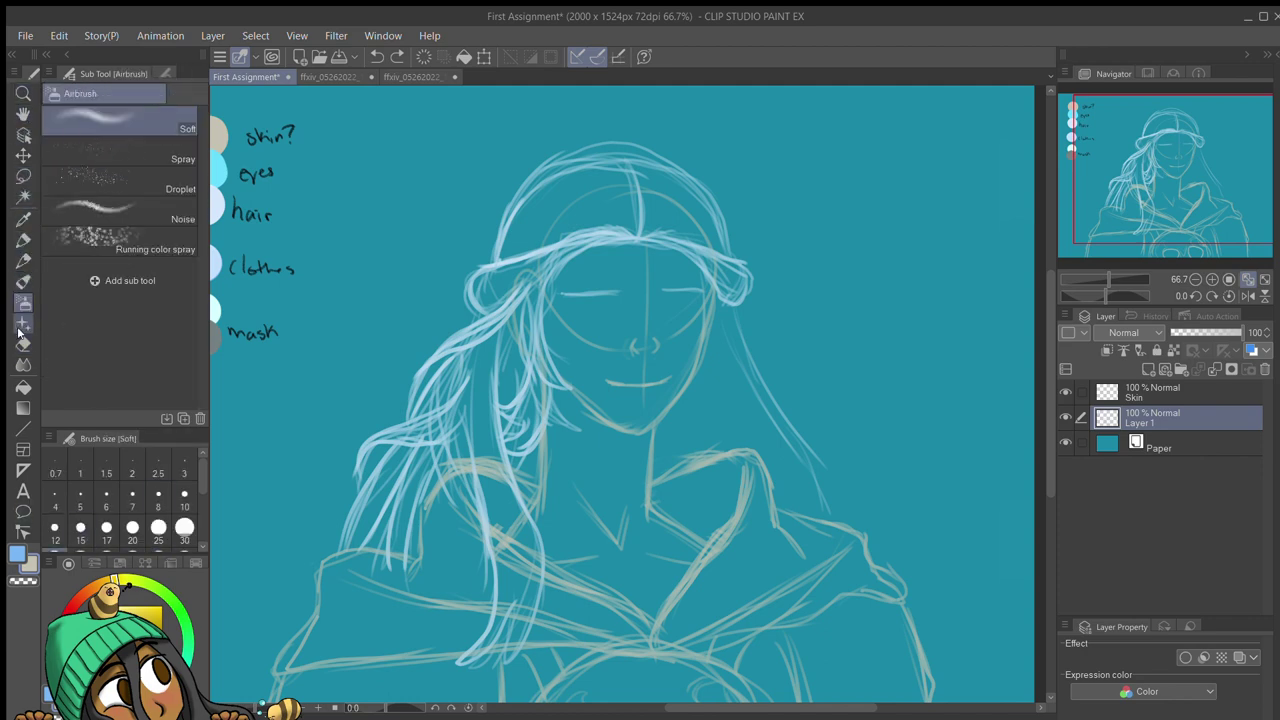
key("b")
key("b")
key("b")
key("b")
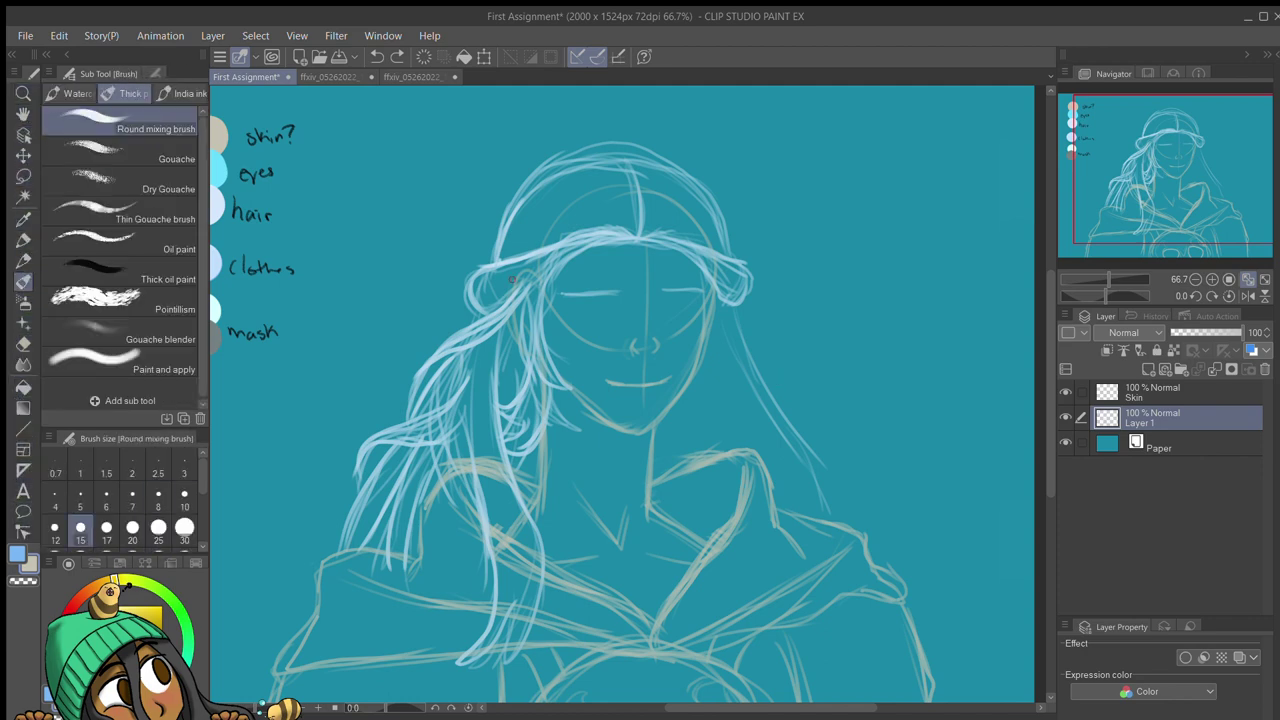
key("b")
key("b")
key("b")
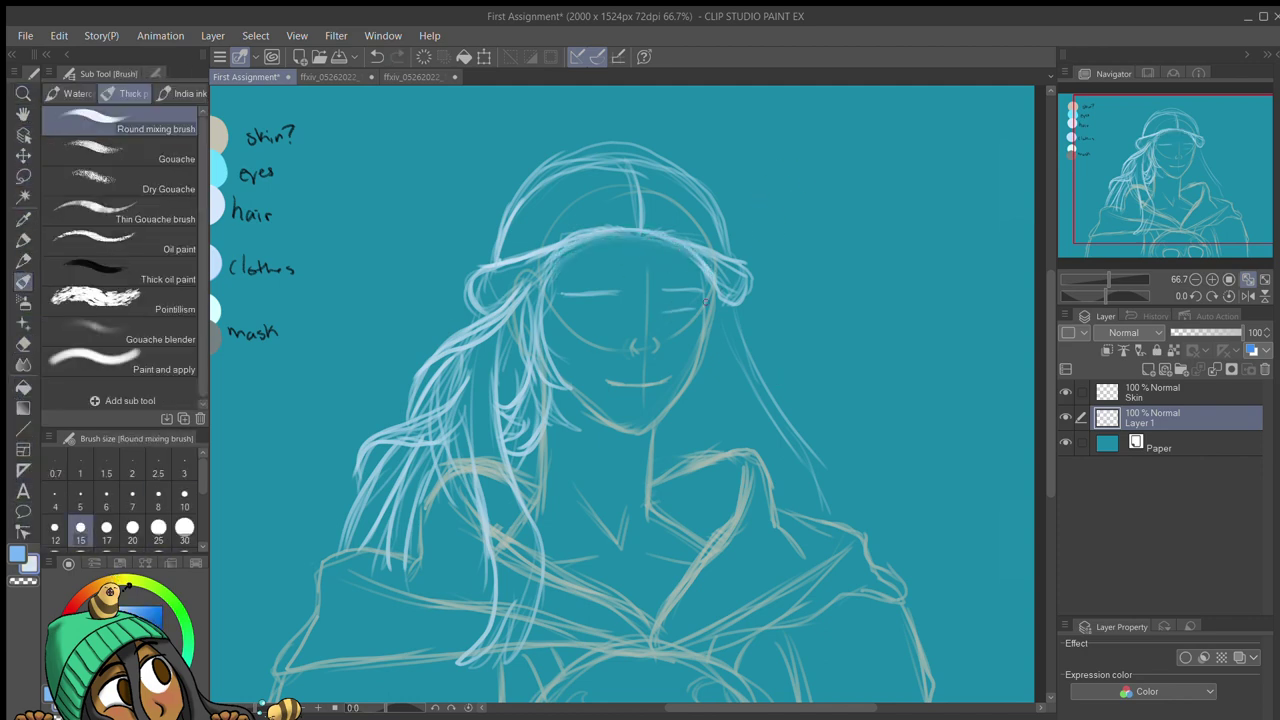
key("bracketright")
scroll(676, 309, "up", 1)
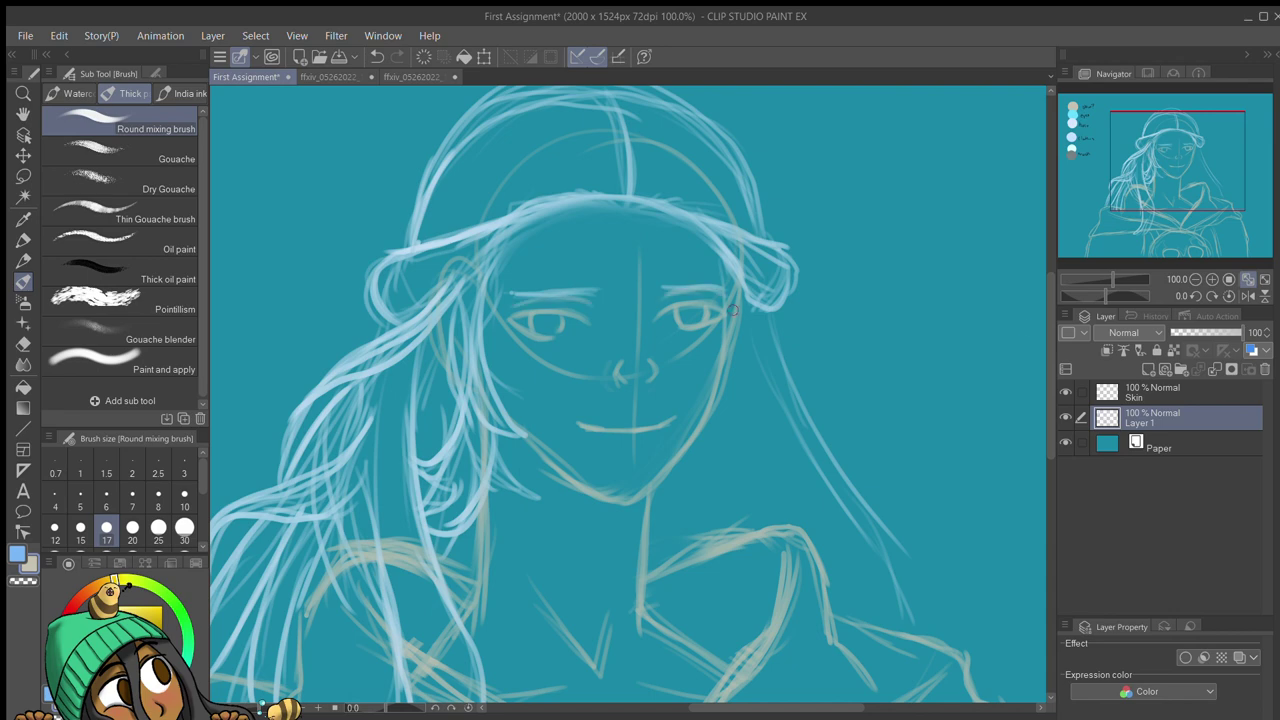
Step: Draw pale blue wavy locks framing both sides of the face from the hairline to the jaw
scroll(542, 322, "down", 3)
scroll(542, 322, "up", 3)
left_click_drag(512, 291, 471, 269)
left_click_drag(545, 120, 492, 340)
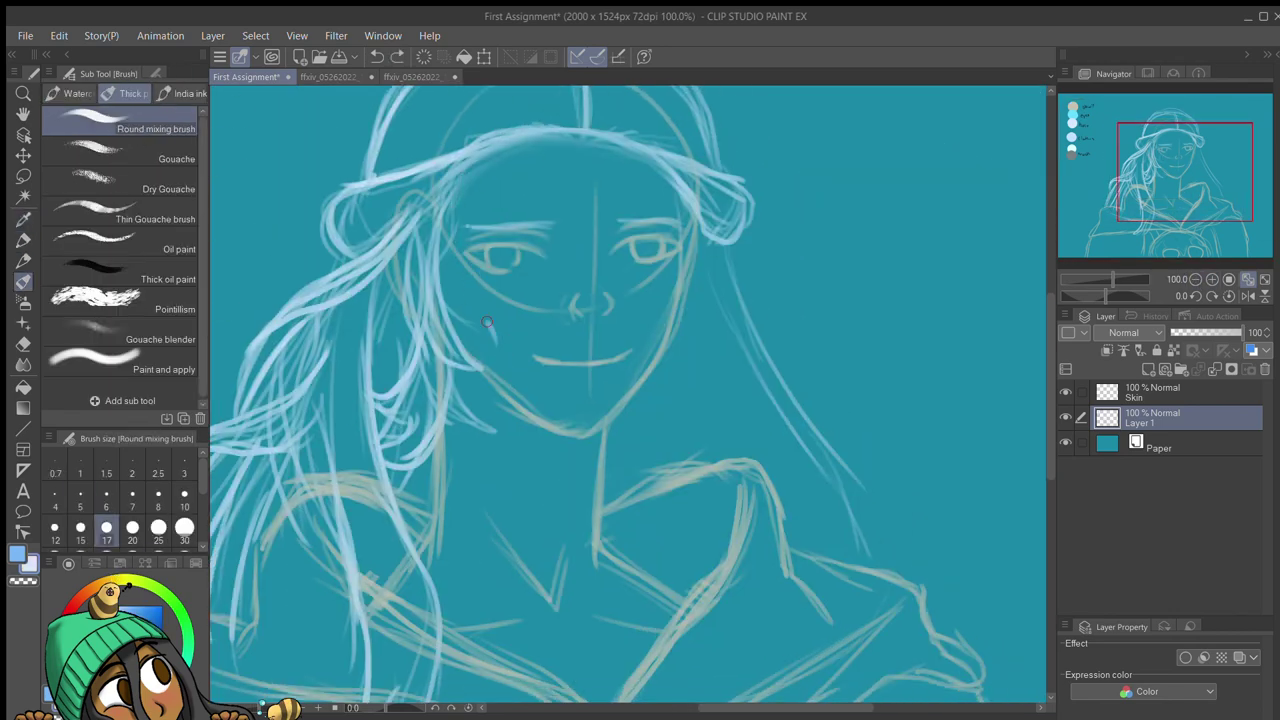
mouse_move(594, 124)
left_mouse_down()
mouse_move(686, 300)
mouse_move(650, 368)
left_mouse_up()
left_click_drag(482, 152, 468, 248)
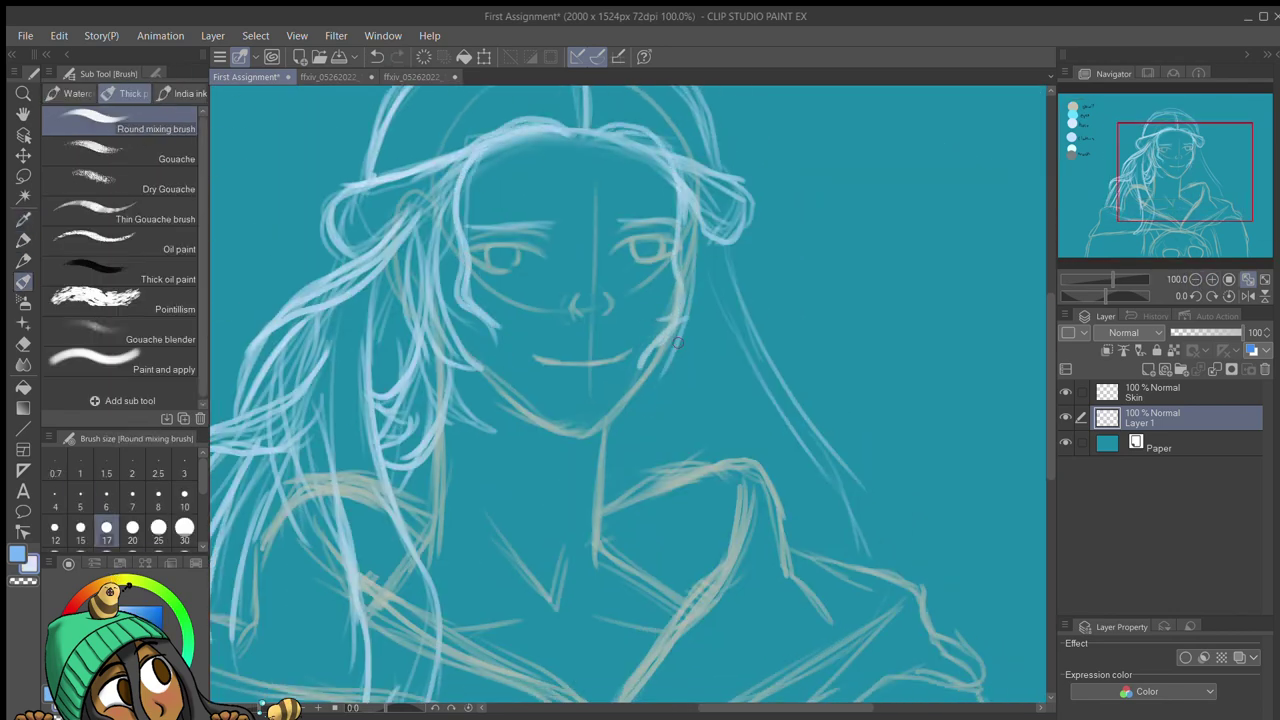
Step: Draw long wavy hair strands falling over the image-right shoulder and down the chest
scroll(677, 343, "down", 1)
left_click_drag(700, 356, 640, 600)
left_click_drag(675, 390, 630, 598)
left_click_drag(666, 354, 775, 420)
left_click_drag(672, 318, 764, 402)
left_click_drag(692, 298, 720, 410)
left_click_drag(660, 252, 730, 350)
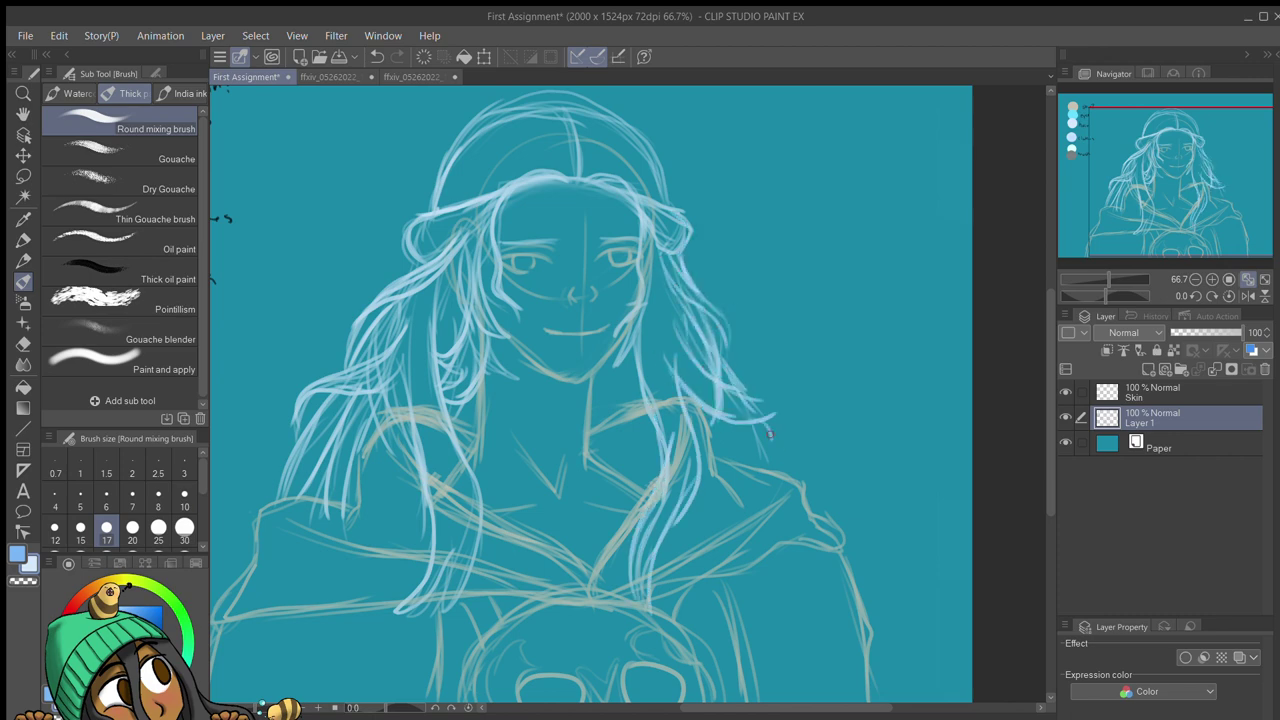
Step: Lasso the image-right hair strands, apply a free transform and deselect them
key("m")
left_click_drag(674, 246, 800, 491)
key("ctrl+t")
key("Return")
key("ctrl+d")
key("b")
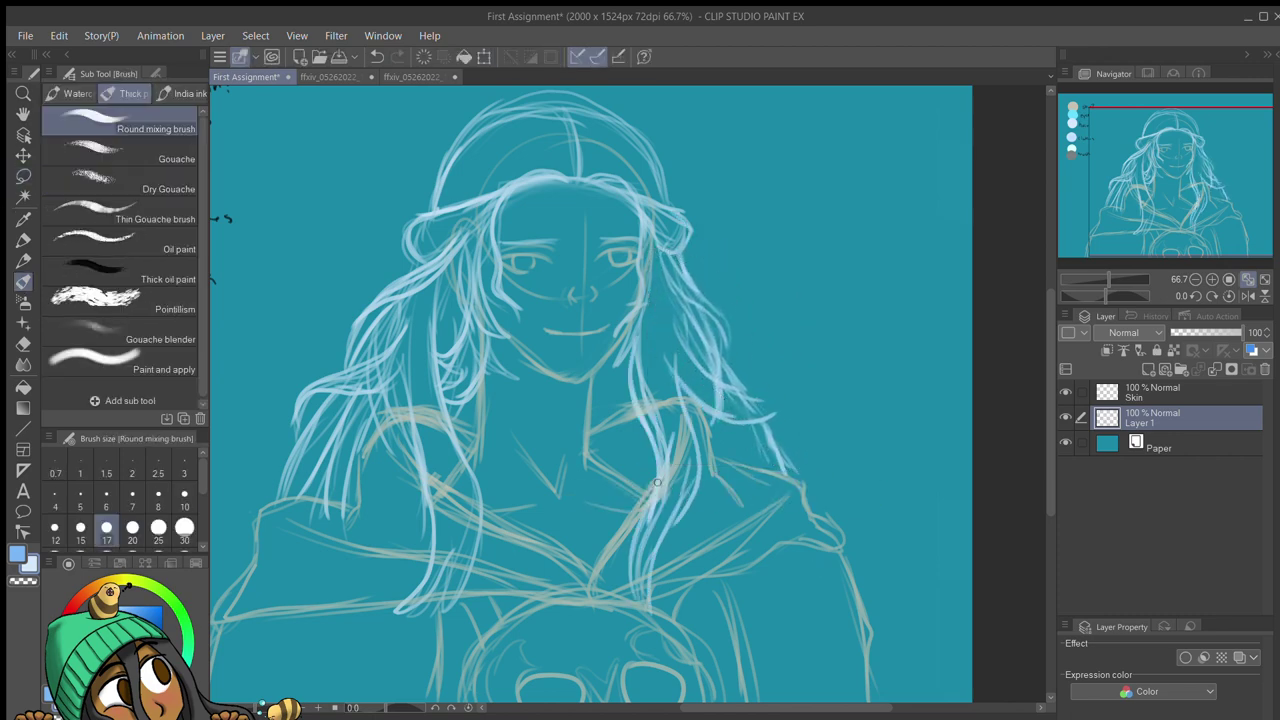
Step: Refine the hood edge on the image-right shoulder and thicken the hair strands next to it with the sampled hair colour
scroll(631, 390, "down", 1)
mouse_move(758, 465)
left_mouse_down()
mouse_move(808, 481)
mouse_move(848, 530)
left_mouse_up()
left_click_drag(805, 470, 850, 530)
left_click(737, 347, "alt")
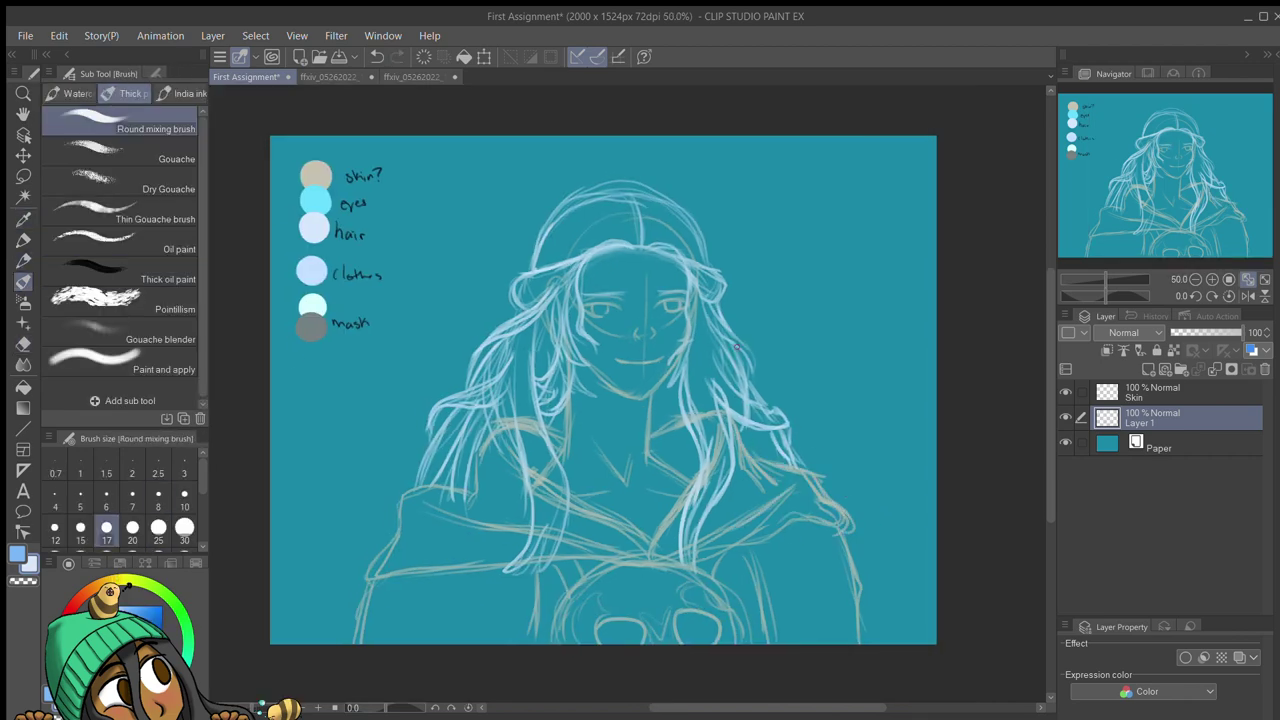
left_click_drag(736, 347, 770, 430)
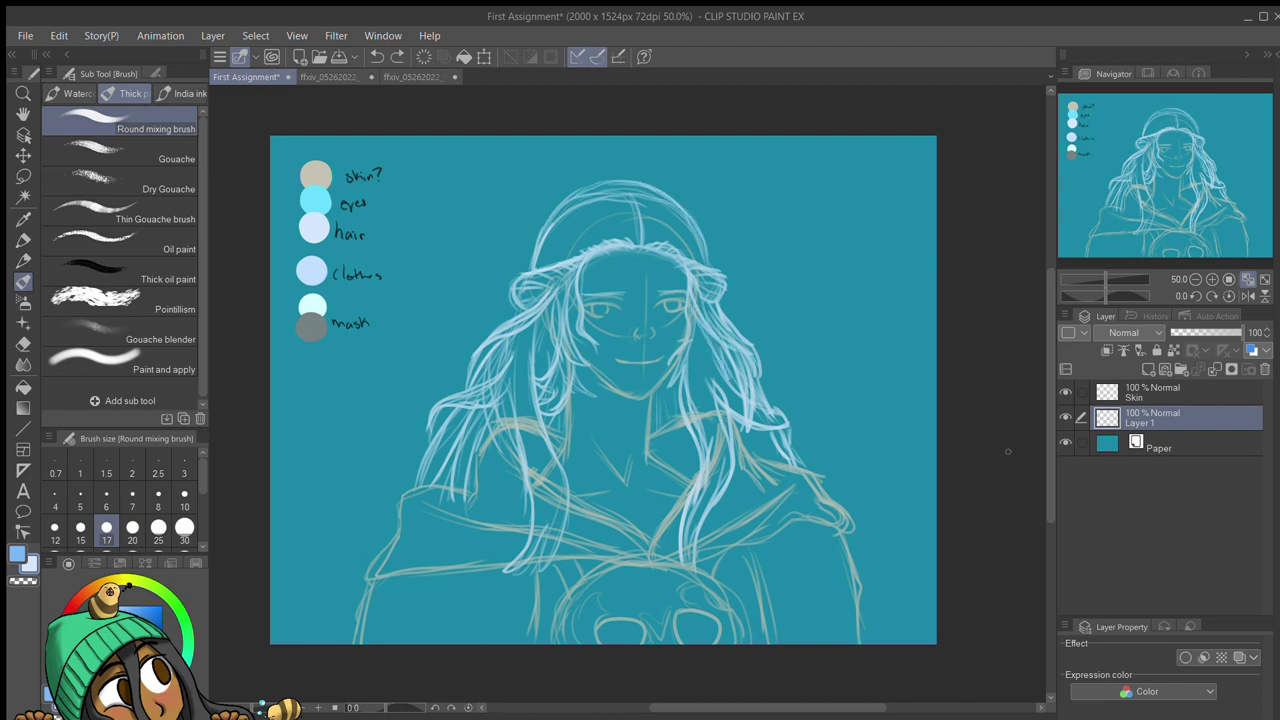
Step: Fill the face, neck and upper chest with the sampled skin colour on the Skin layer
key("alt+bracketright")
left_click(661, 314, "alt")
mouse_move(643, 480)
left_mouse_down()
mouse_move(612, 492)
mouse_move(575, 470)
left_mouse_up()
left_click_drag(600, 520, 625, 260)
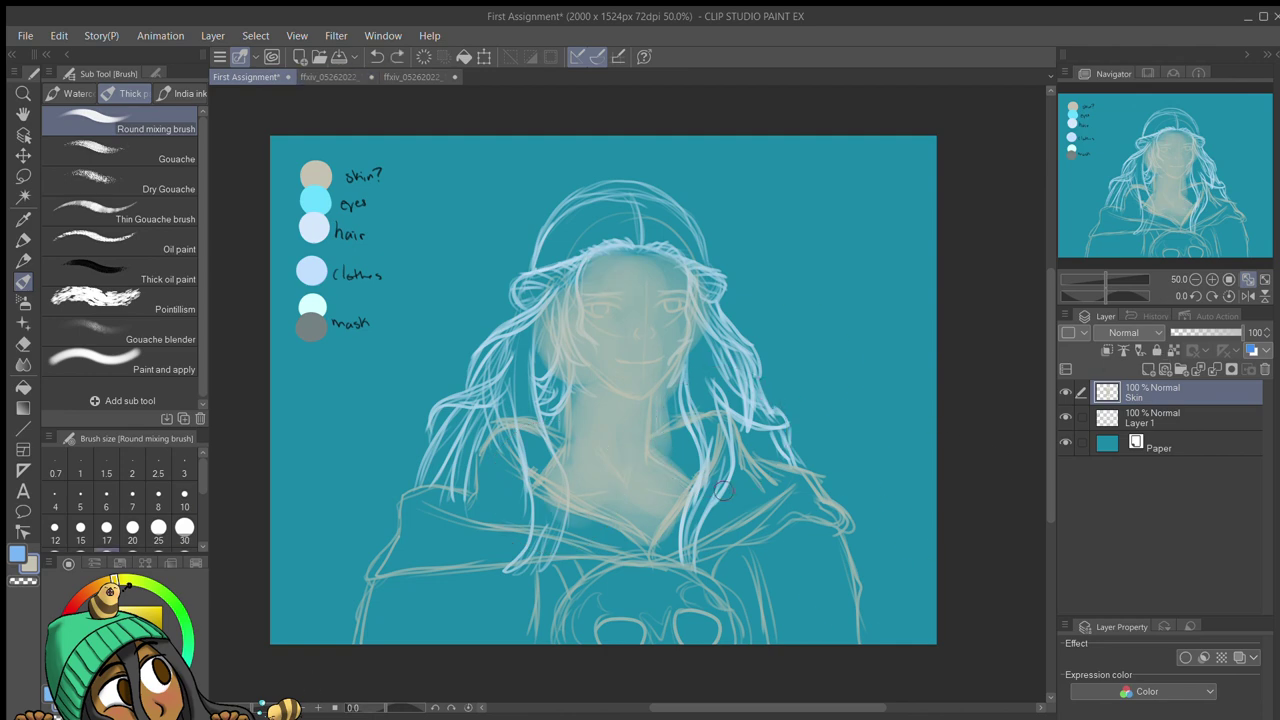
Step: Add two layers named Clothes/Mask and Hair above the Skin layer
scroll(649, 306, "up", 1)
key("ctrl+shift+n")
key("ctrl+shift+n")
key("alt+bracketleft")
Step: Paint the crown and the long strands on both sides of the head with pale blue hair colour
left_click(1163, 402)
mouse_move(470, 260)
left_mouse_down()
mouse_move(640, 225)
mouse_move(740, 275)
mouse_move(520, 170)
mouse_move(710, 190)
left_mouse_up()
key("e")
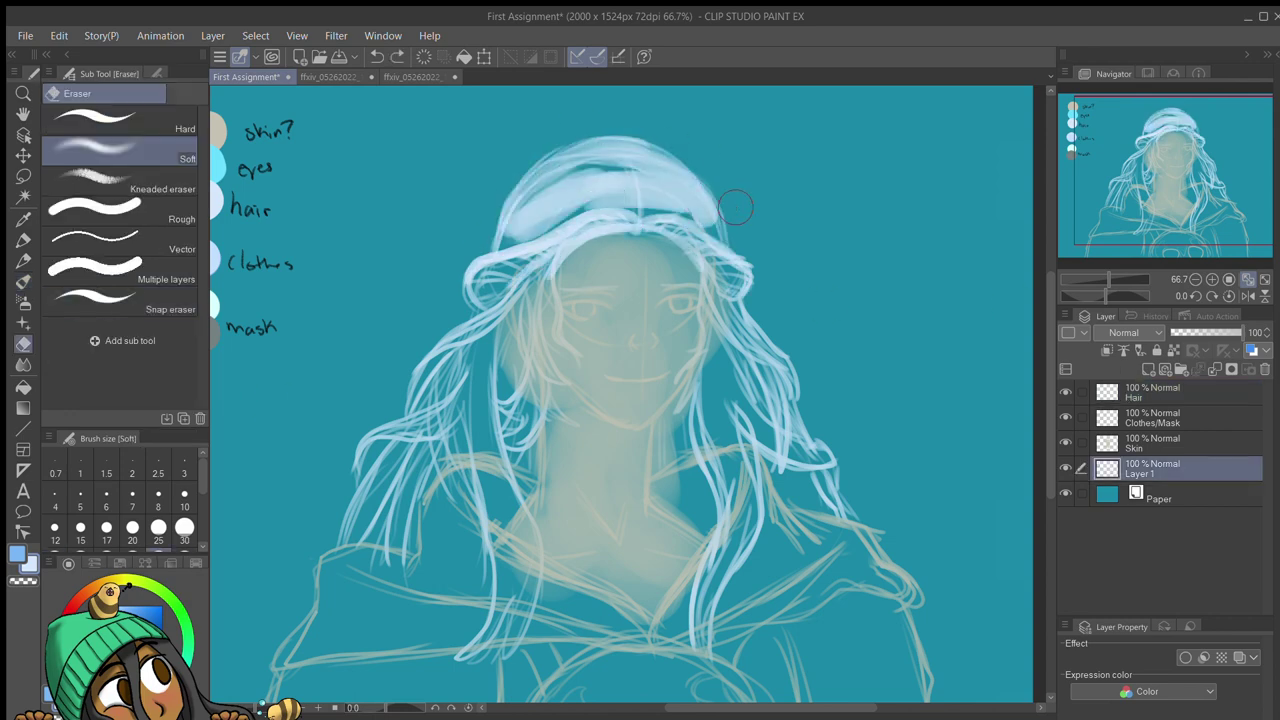
key("ctrl+z")
key("b")
left_click_drag(760, 260, 715, 630)
left_click_drag(775, 430, 835, 462)
left_click_drag(505, 330, 500, 655)
mouse_move(525, 275)
left_mouse_down()
mouse_move(476, 381)
mouse_move(355, 550)
left_mouse_up()
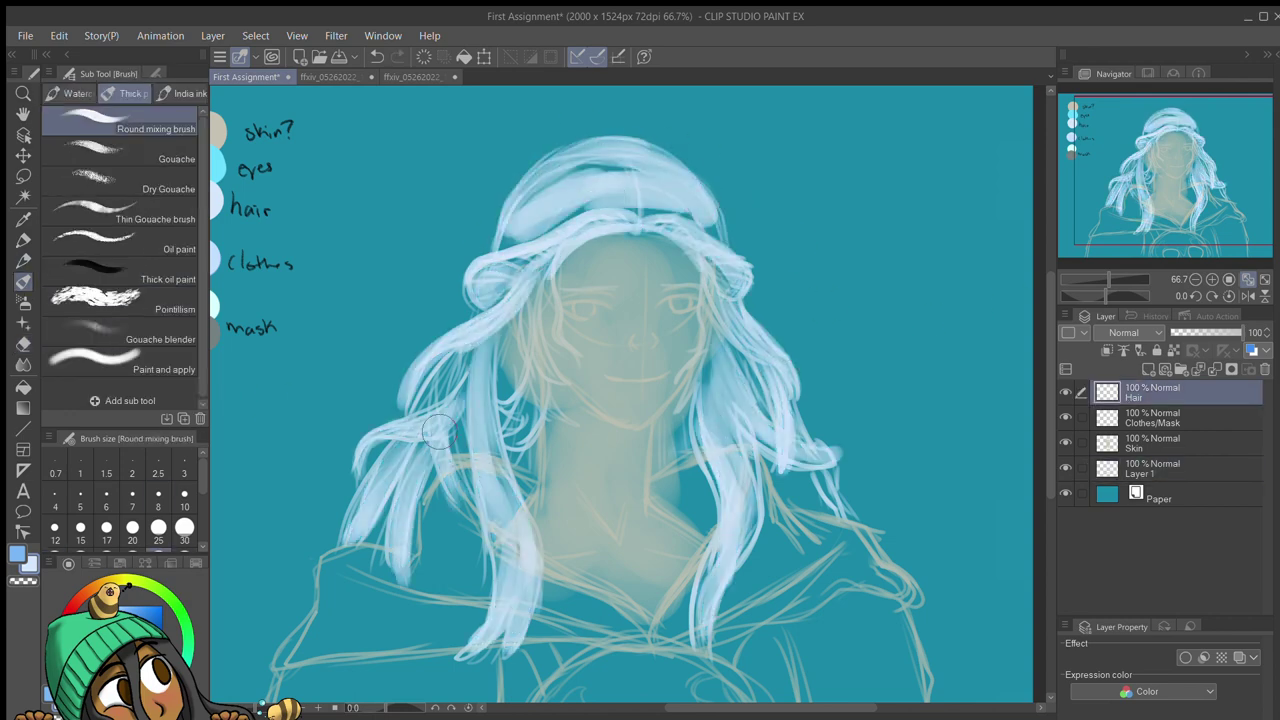
Step: Paint the inner side strands and the locks framing the face pale blue on the Hair layer
left_click_drag(465, 360, 440, 495)
left_click_drag(560, 270, 505, 410)
left_click_drag(585, 345, 510, 440)
left_click_drag(575, 370, 535, 415)
left_click_drag(560, 260, 565, 355)
left_click_drag(700, 225, 665, 380)
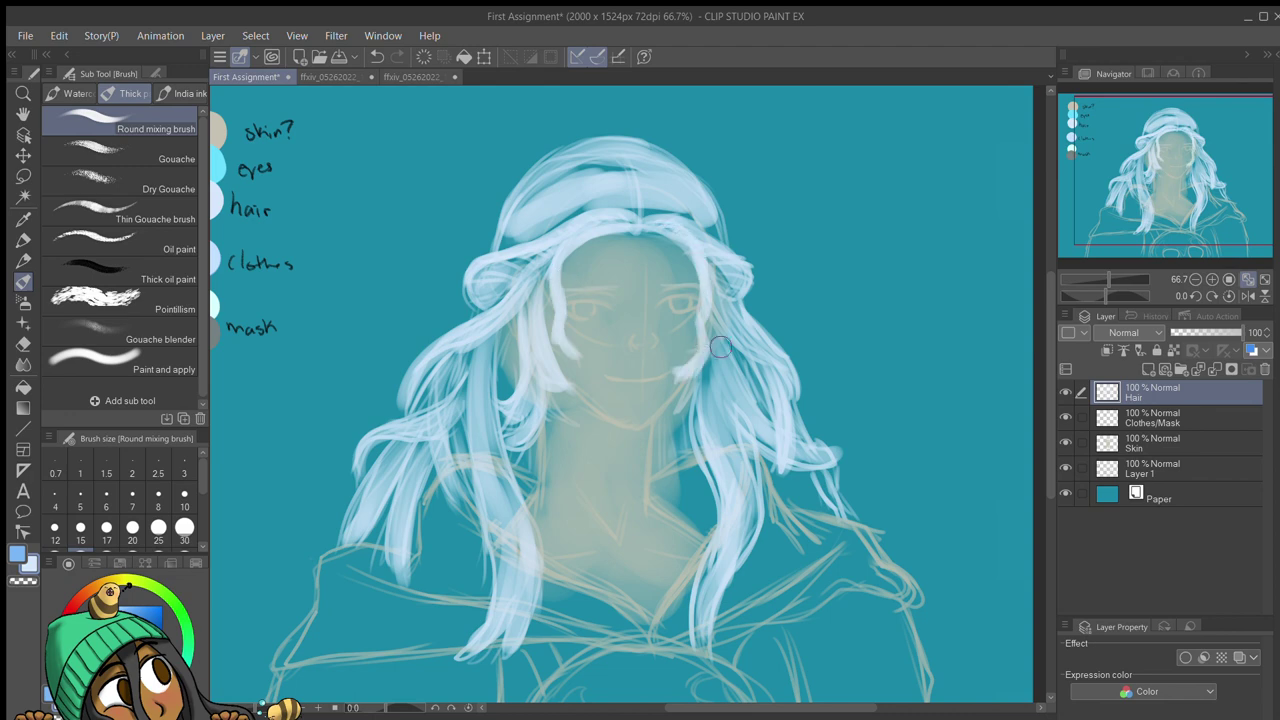
Step: Fill the remaining hair gaps beside the neck, along the image-right side and across the crown on the Hair layer
left_click_drag(740, 260, 765, 395)
left_click_drag(690, 410, 660, 480)
left_click_drag(530, 440, 515, 475)
left_click_drag(520, 205, 600, 175)
left_click_drag(575, 225, 671, 219)
key("ctrl+0")
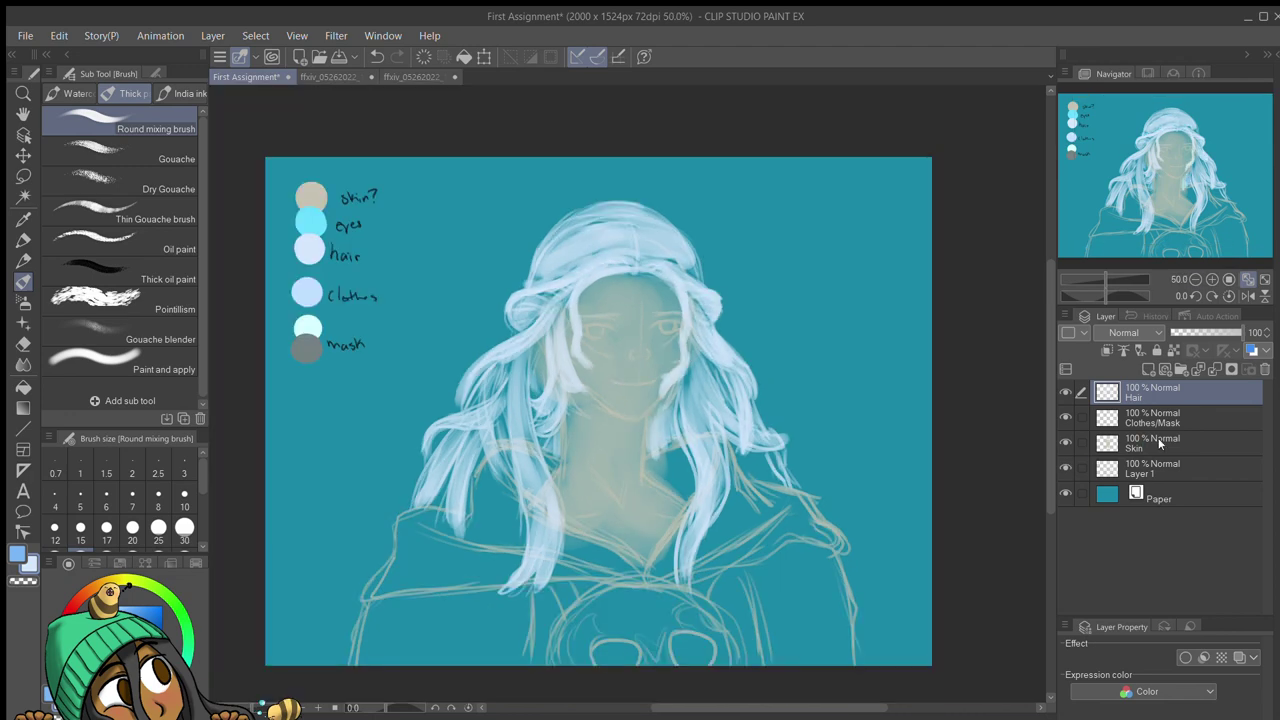
Step: Clean up the skin paint around the face and neck on the Skin layer with the Soft eraser, undoing the last stroke
key("ctrl+alt+0")
left_click(1180, 443)
key("e")
key("ctrl+z")
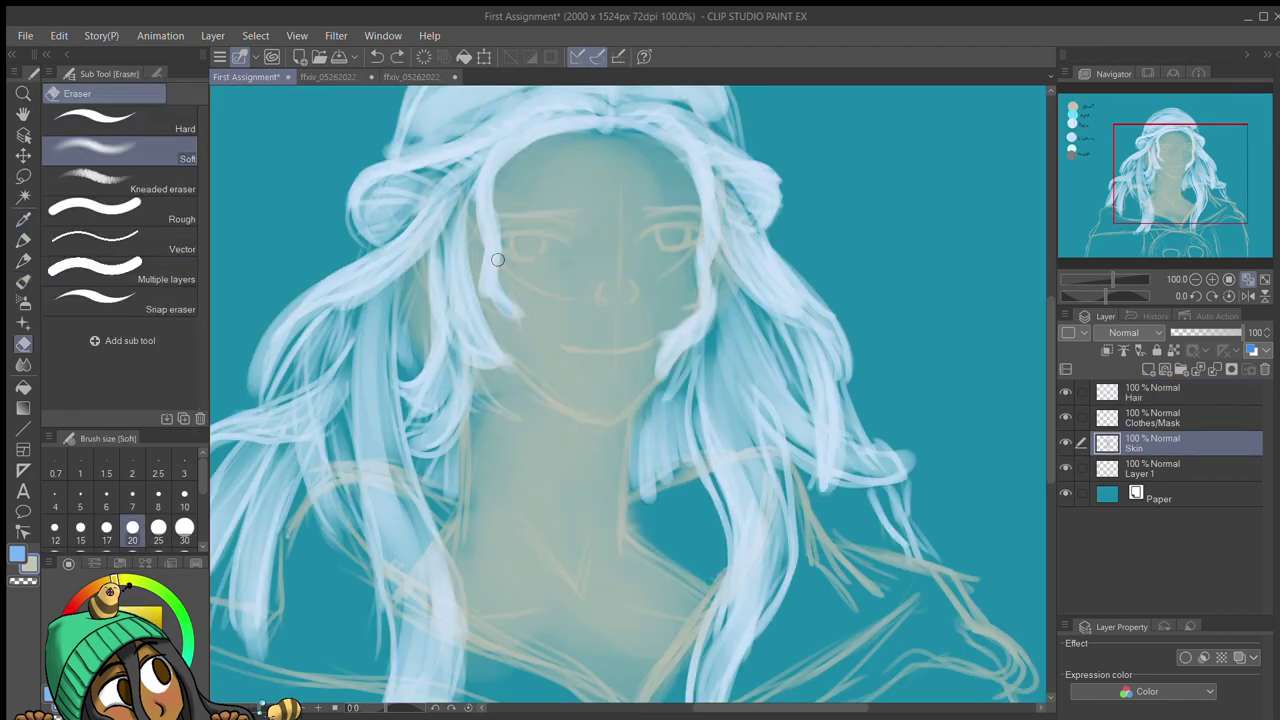
Step: Paint a darker blue parting line down the centre of the crown on the Hair layer at brush size 17
key("b")
key("alt+]")
key("alt+]")
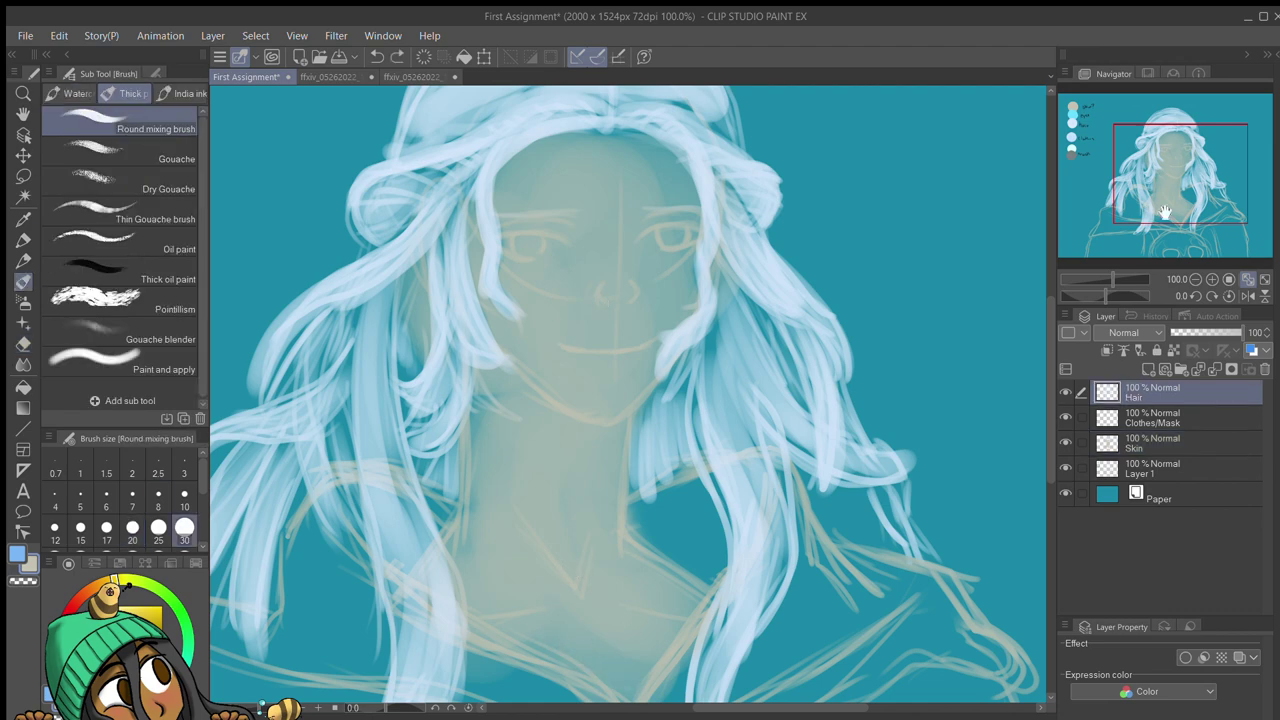
left_click_drag(607, 107, 697, 237)
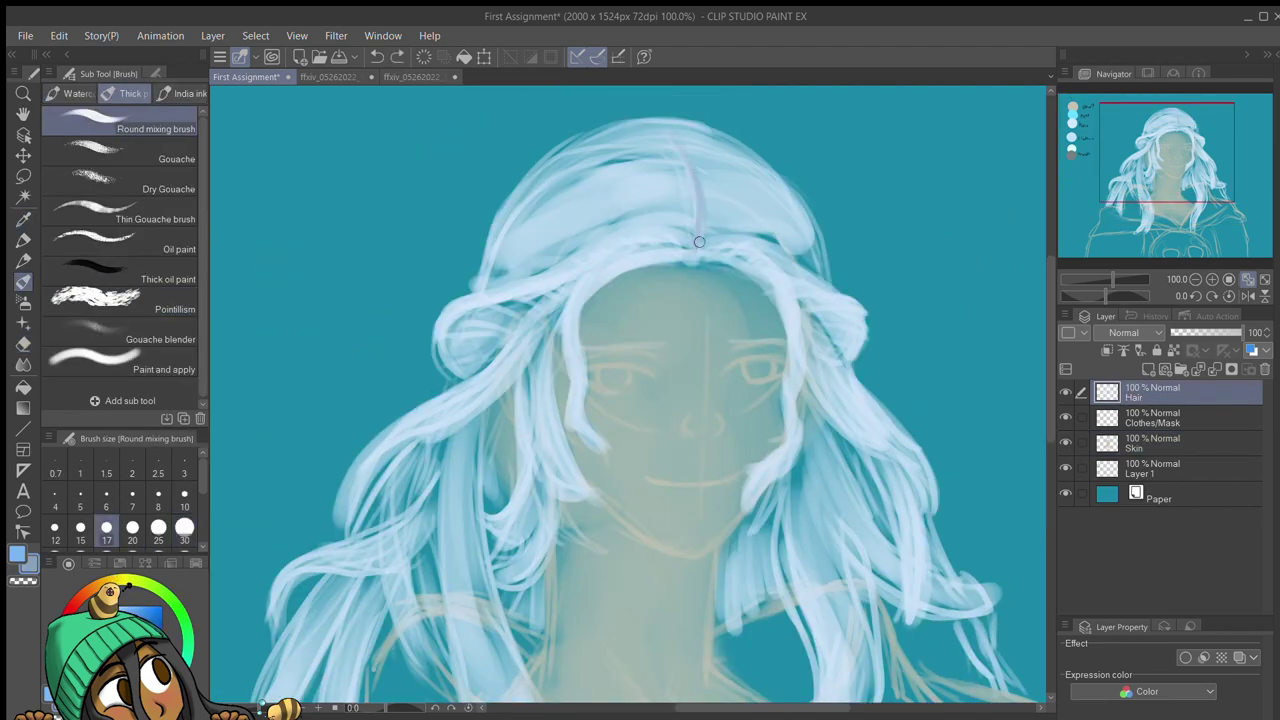
Step: Paint darker blue strands along the hairline on both sides of the parting with the Round mixing brush on the Hair layer
key("ctrl+plus")
key("p")
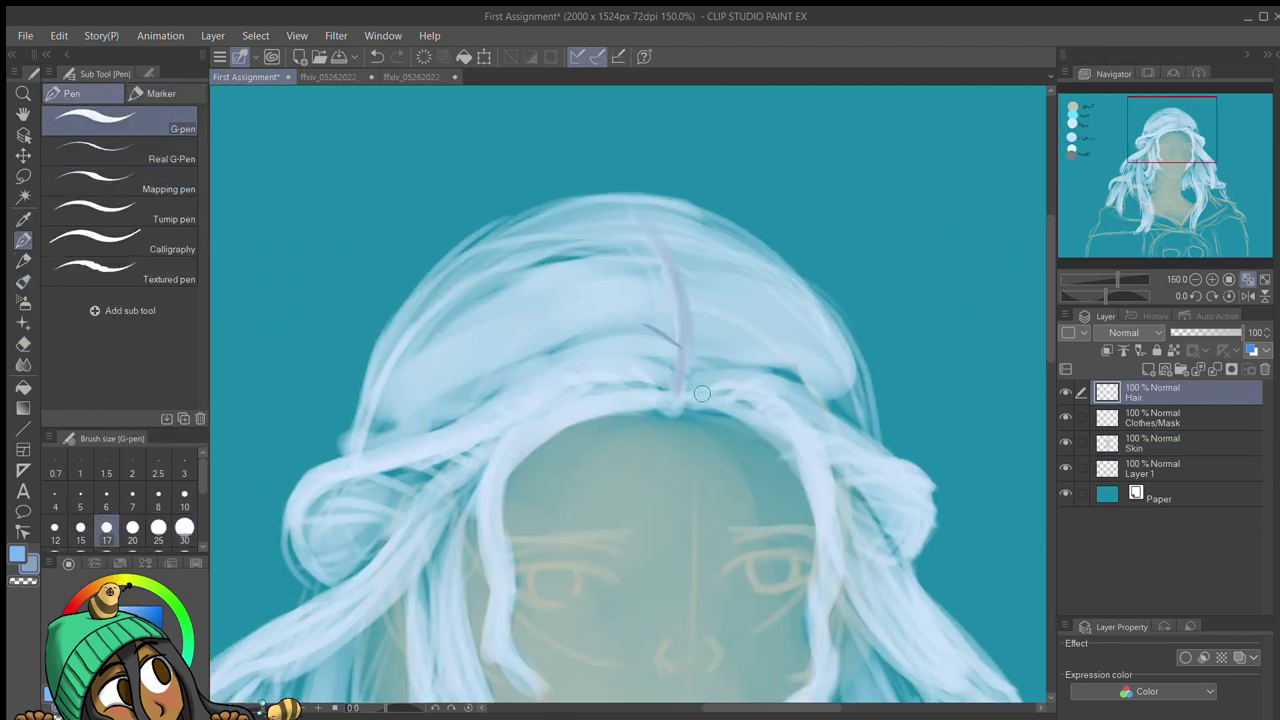
key("b")
mouse_move(688, 400)
left_mouse_down()
mouse_move(745, 392)
mouse_move(832, 423)
mouse_move(880, 462)
left_mouse_up()
left_click_drag(825, 426, 915, 545)
mouse_move(656, 390)
left_mouse_down()
mouse_move(556, 385)
mouse_move(440, 425)
mouse_move(456, 486)
mouse_move(345, 495)
mouse_move(420, 555)
mouse_move(320, 540)
left_mouse_up()
Step: Add finer darker blue strands to the image-left side roll and the crown at brush size 12
key("bracketleft")
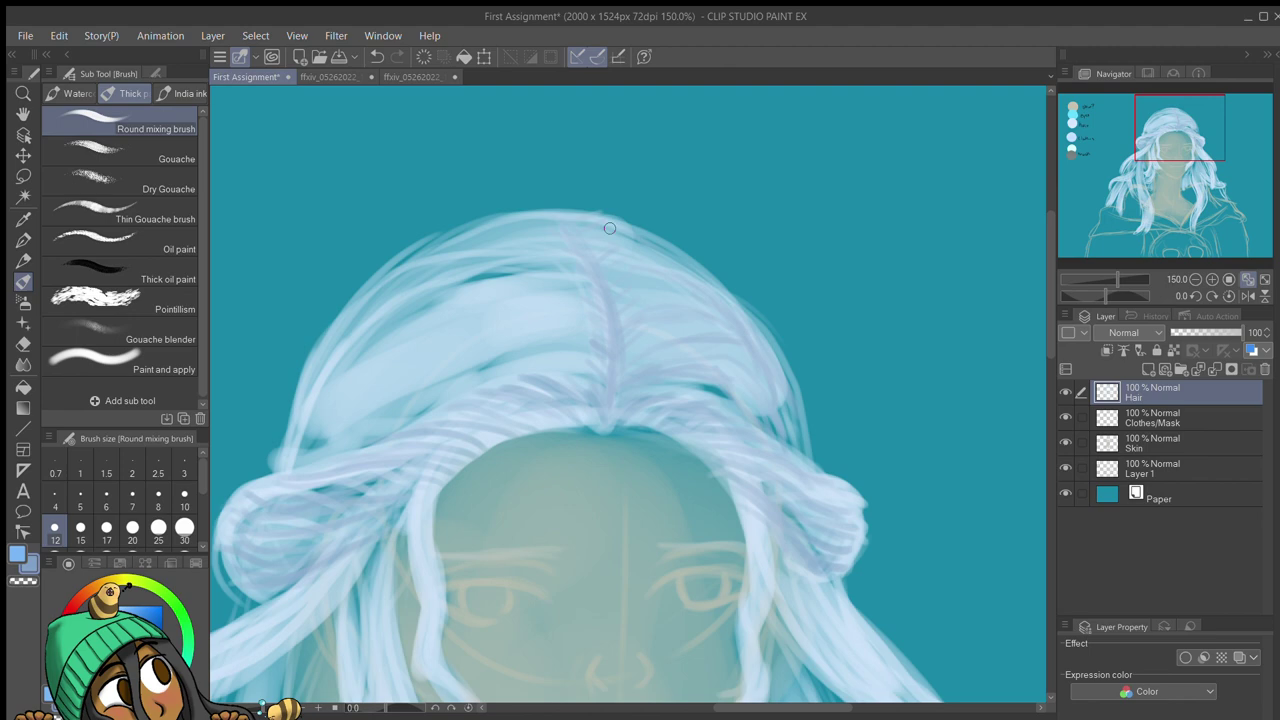
left_click_drag(317, 472, 437, 512)
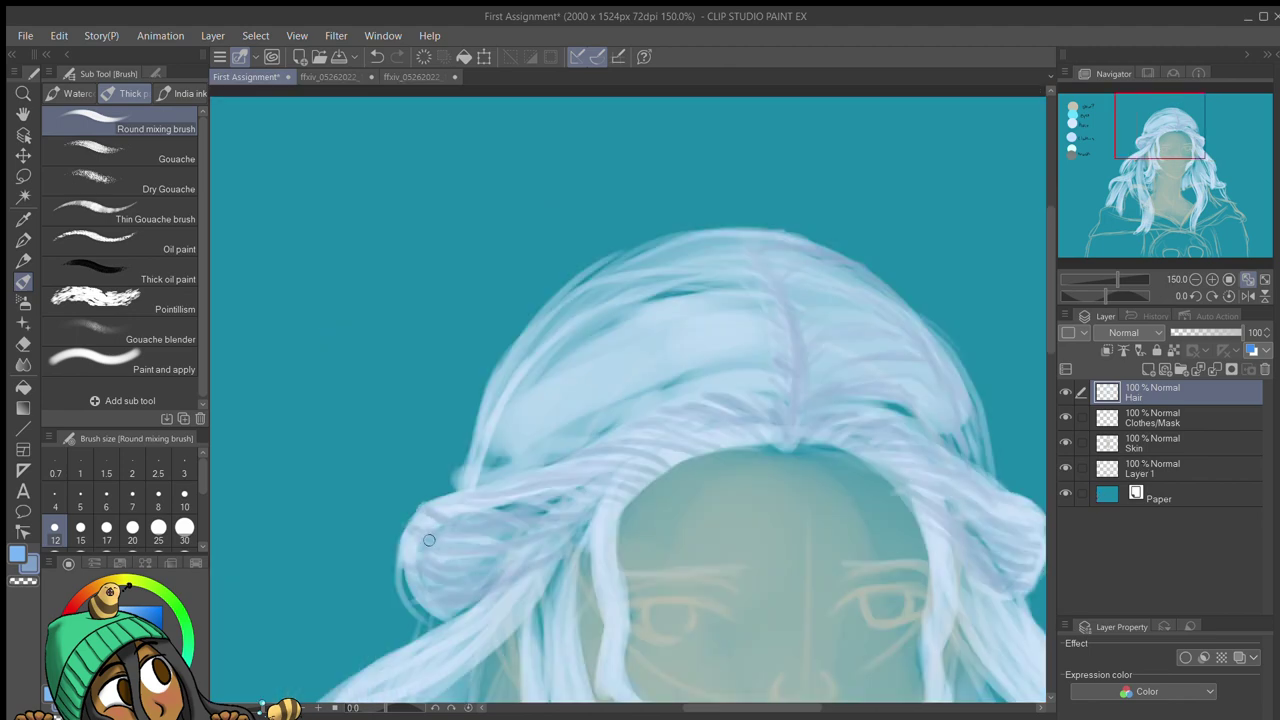
left_click_drag(743, 323, 514, 418)
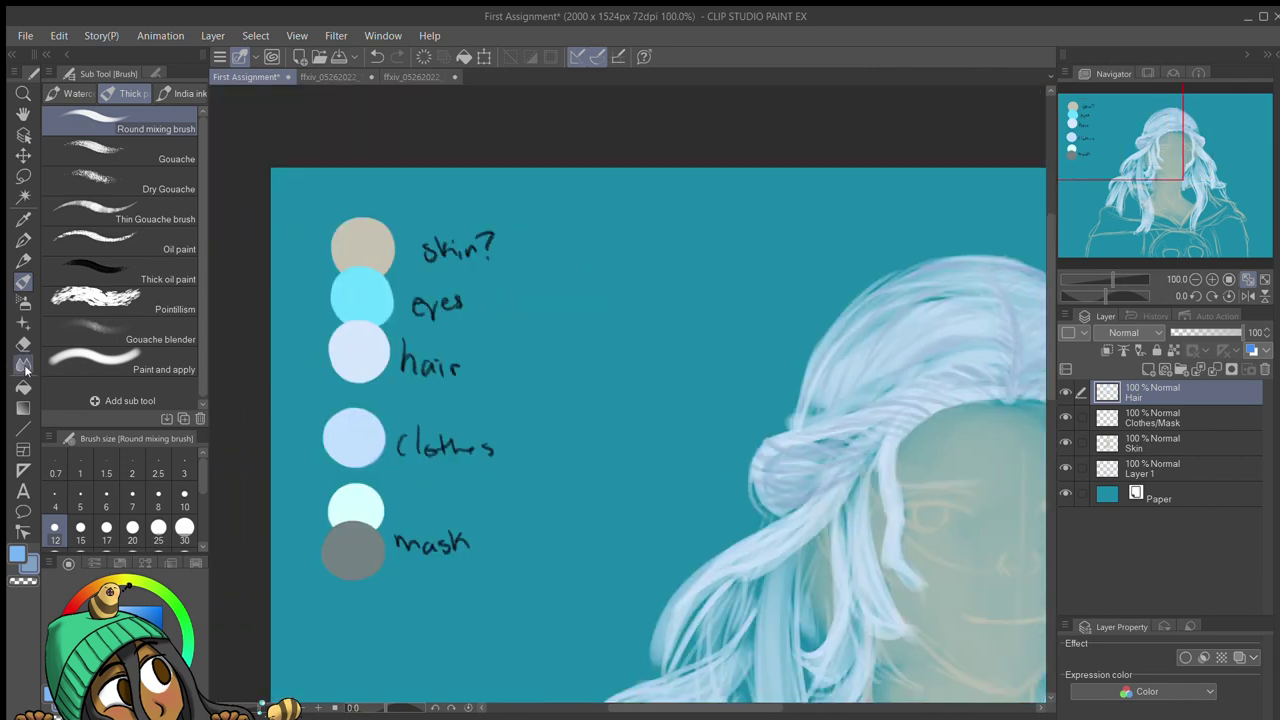
Step: Add a darker blue swatch beside the hair swatch and draw pale locks from the parting down both sides of the face with the G-pen
left_click(312, 350)
key("p")
key("p")
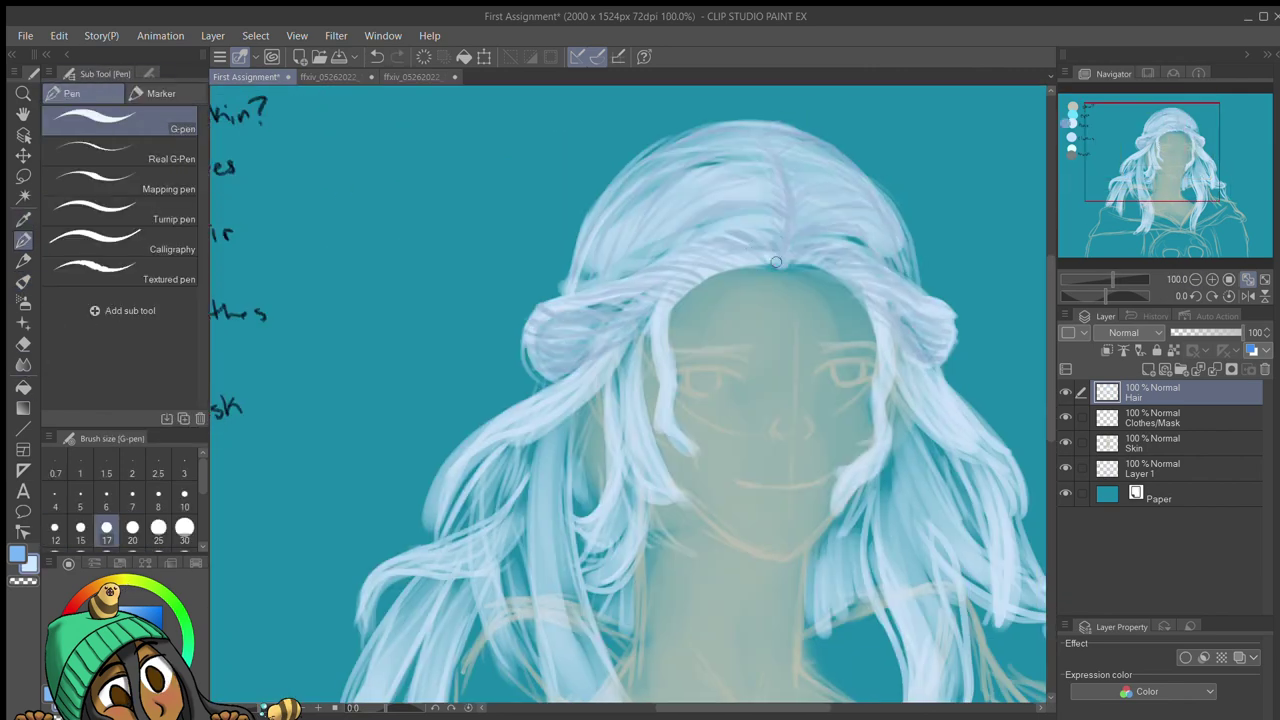
left_click_drag(791, 261, 834, 506)
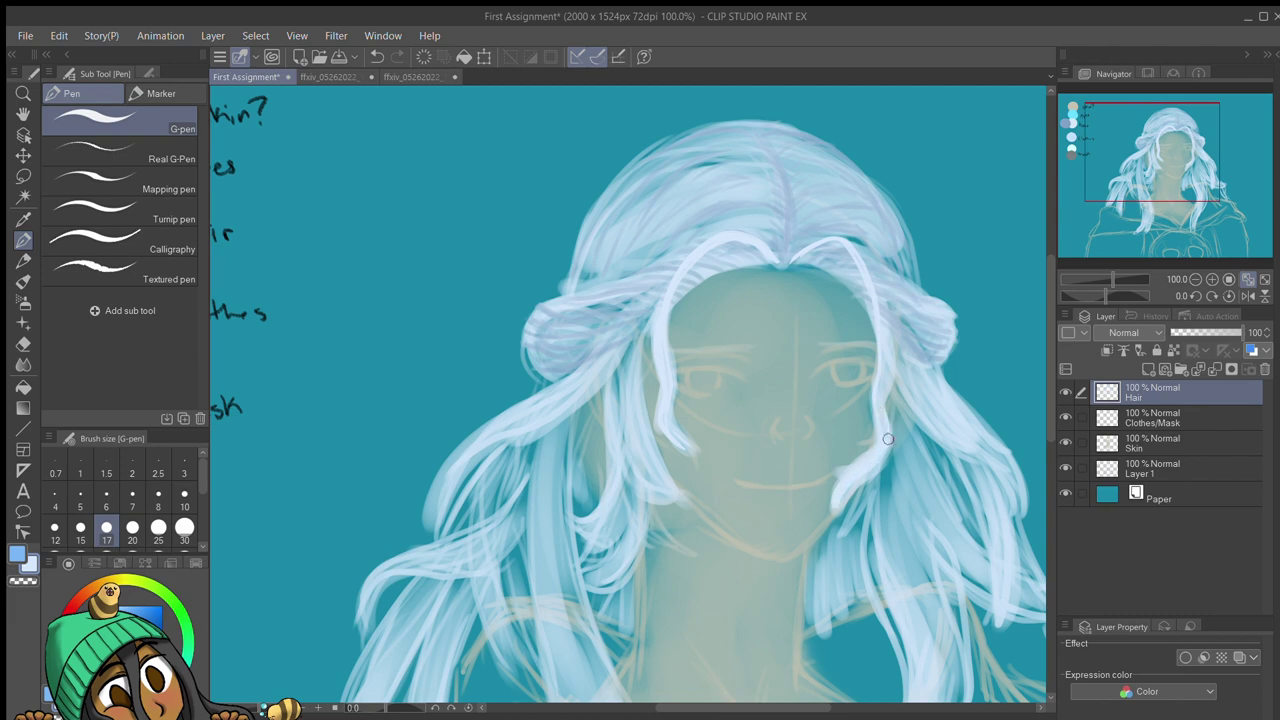
key("b")
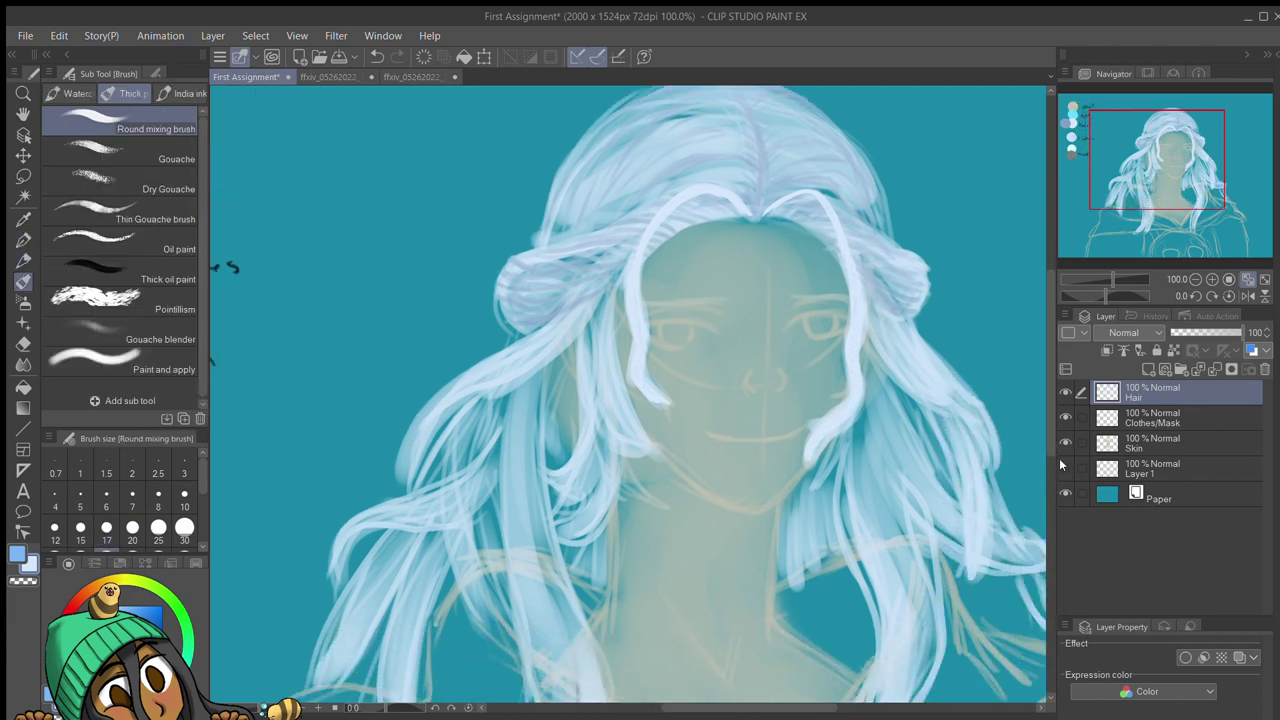
Step: Paint strands through the image-left side locks on the Hair layer with the Round mixing brush at size 15
left_click_drag(600, 400, 510, 425)
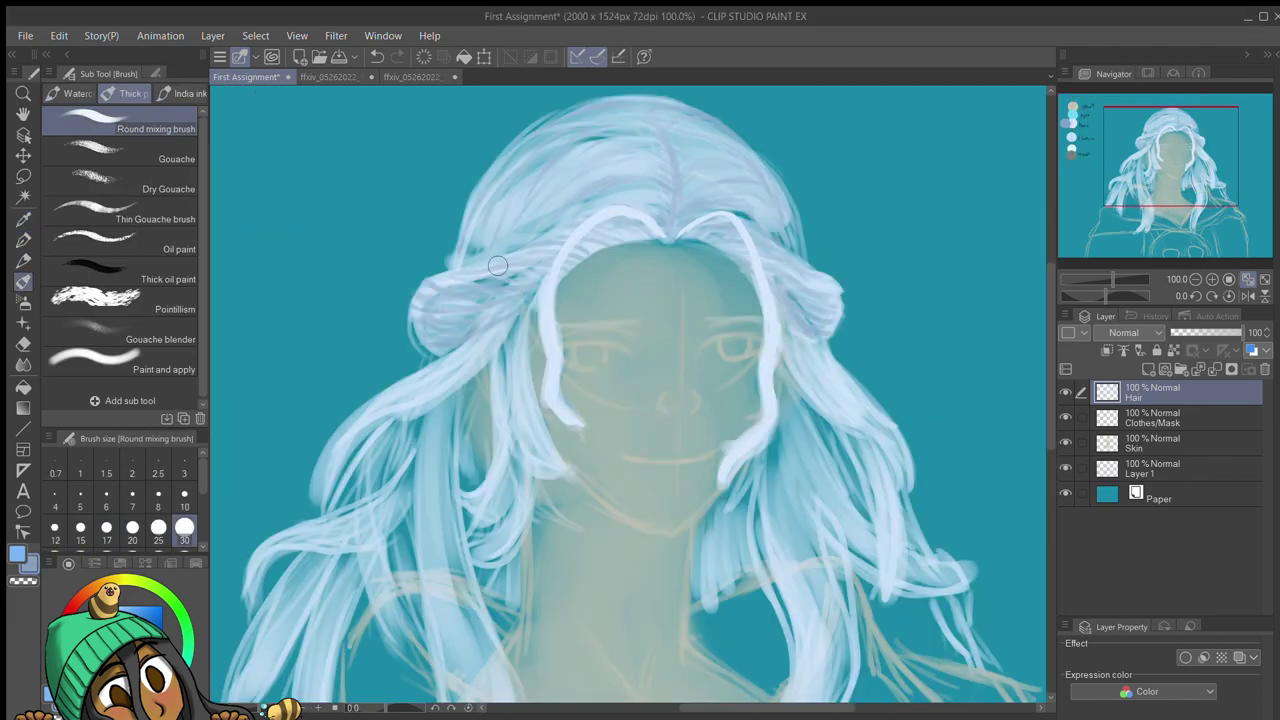
left_click(80, 527)
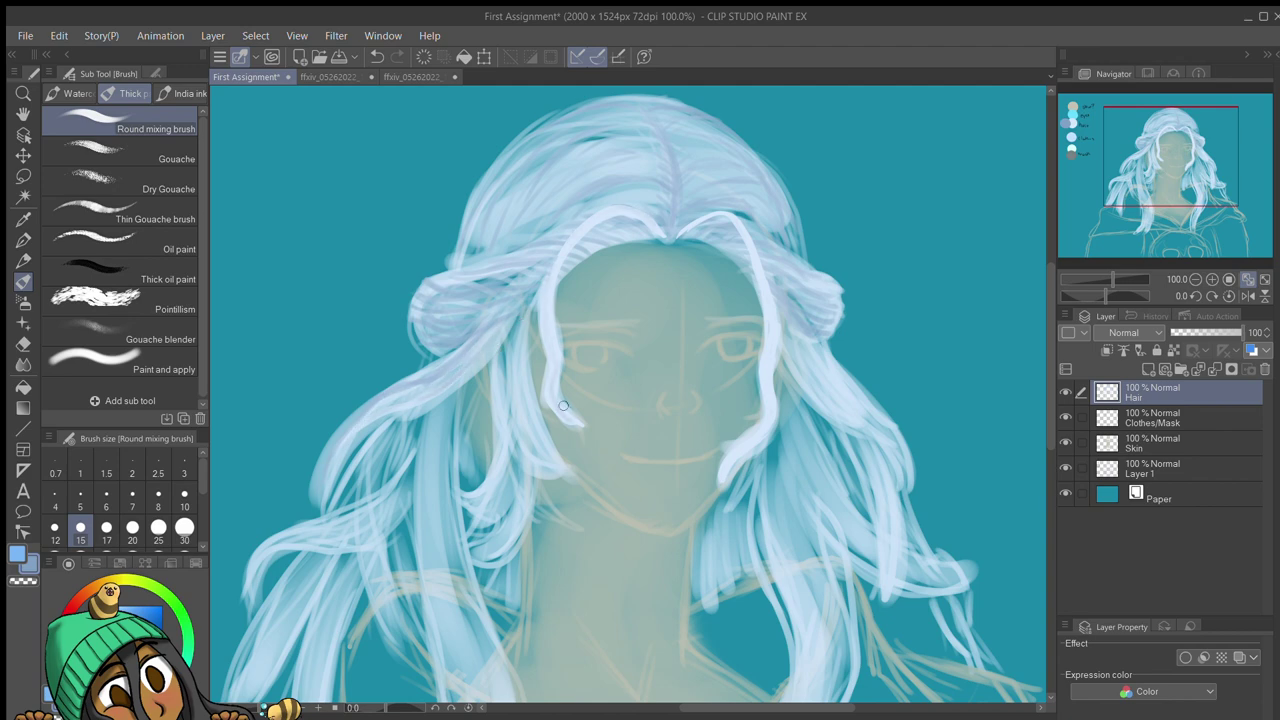
left_click_drag(1088, 175, 1058, 210)
left_click_drag(553, 352, 530, 480)
left_click_drag(585, 300, 560, 420)
Step: Paint matching strands through the image-right side locks on the Hair layer
left_click_drag(1137, 190, 1161, 178)
left_click_drag(775, 440, 813, 322)
left_click_drag(785, 380, 845, 212)
left_click_drag(910, 390, 970, 245)
mouse_move(1161, 178)
left_mouse_down()
mouse_move(1173, 222)
mouse_move(1186, 183)
left_mouse_up()
left_click_drag(775, 362, 857, 461)
mouse_move(1186, 183)
left_mouse_down()
mouse_move(1175, 150)
mouse_move(1170, 215)
mouse_move(1158, 155)
mouse_move(1180, 162)
mouse_move(1160, 175)
mouse_move(1160, 210)
left_mouse_up()
Step: Paint the hooded cape in the clothes swatch's pale blue and the chest mask in pale mint on the Clothes/Mask layer
key("i")
key("e")
scroll(737, 480, "down", 3)
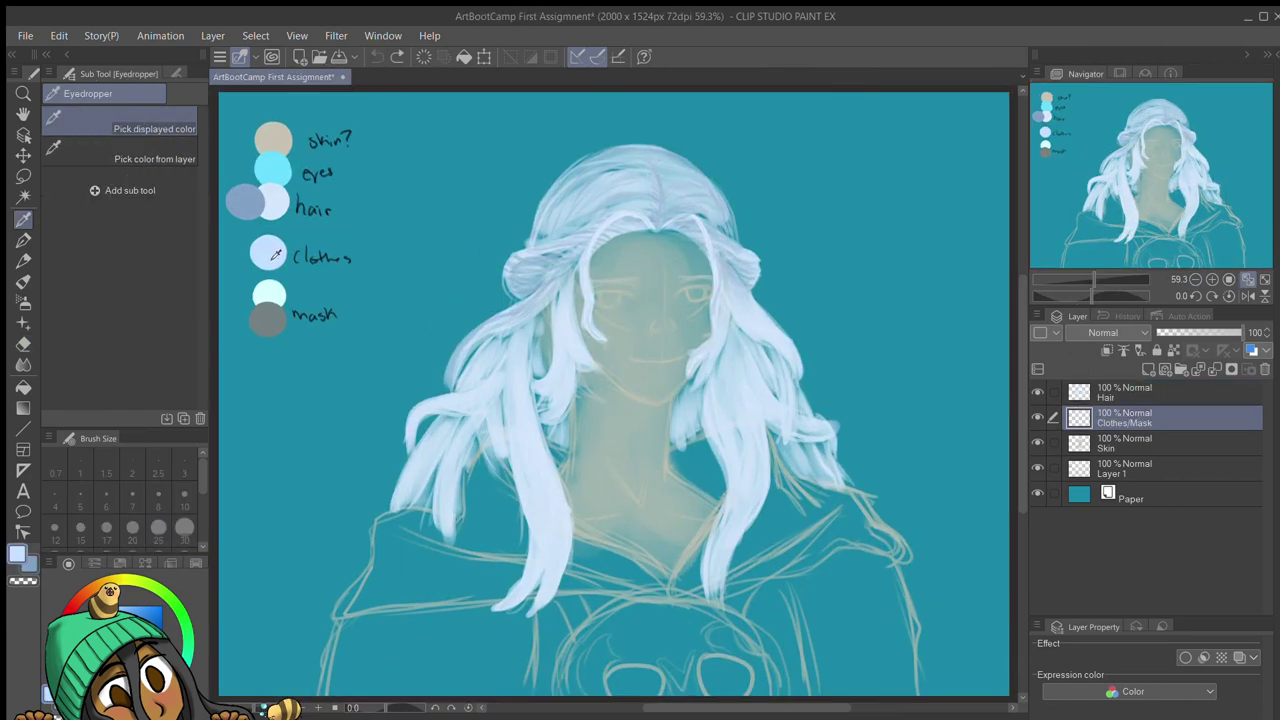
key("b")
mouse_move(370, 600)
left_mouse_down()
mouse_move(606, 463)
mouse_move(800, 540)
mouse_move(720, 580)
mouse_move(372, 625)
mouse_move(360, 680)
mouse_move(470, 680)
mouse_move(880, 600)
mouse_move(798, 640)
mouse_move(530, 670)
mouse_move(760, 600)
mouse_move(570, 610)
mouse_move(588, 645)
mouse_move(655, 655)
mouse_move(625, 690)
mouse_move(720, 607)
mouse_move(680, 668)
mouse_move(740, 670)
mouse_move(679, 643)
mouse_move(600, 665)
mouse_move(737, 636)
mouse_move(748, 617)
mouse_move(717, 640)
left_mouse_up()
Step: Undo the broad grey shading on the mask and paint thinner grey markings across its forehead and nose
left_click(750, 662, "alt")
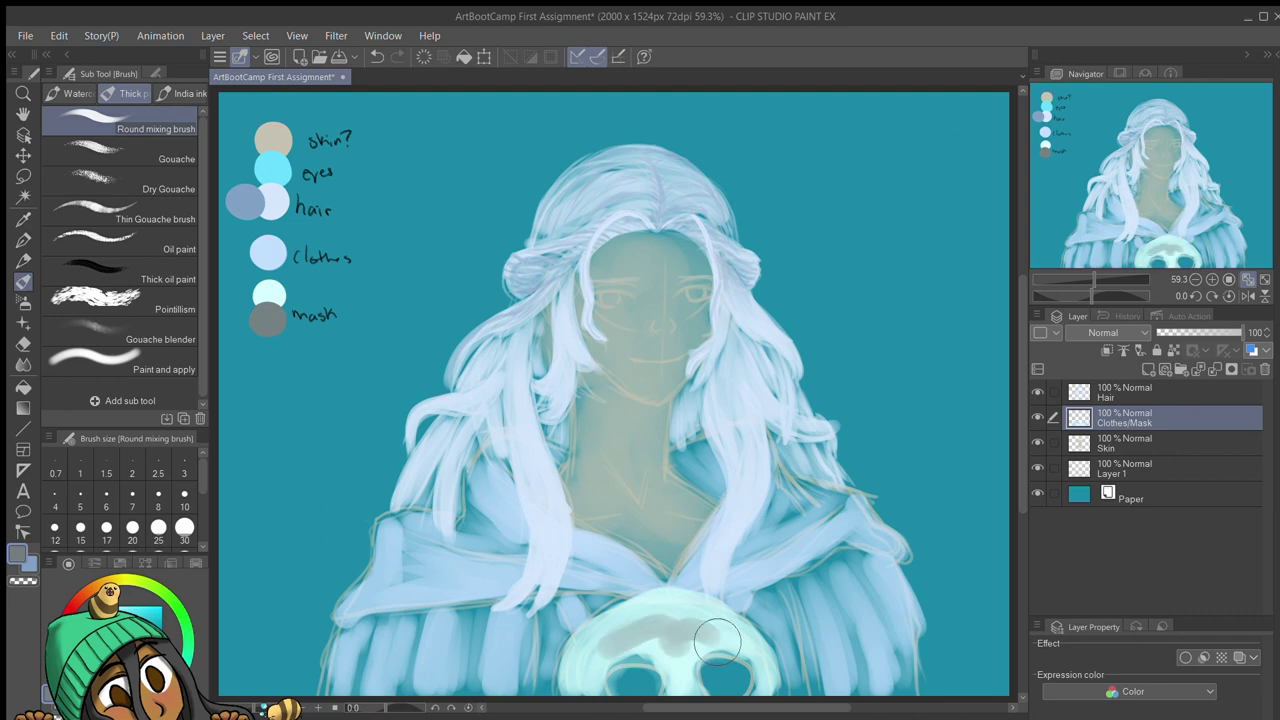
key("ctrl+z")
key("ctrl+z")
key("ctrl+z")
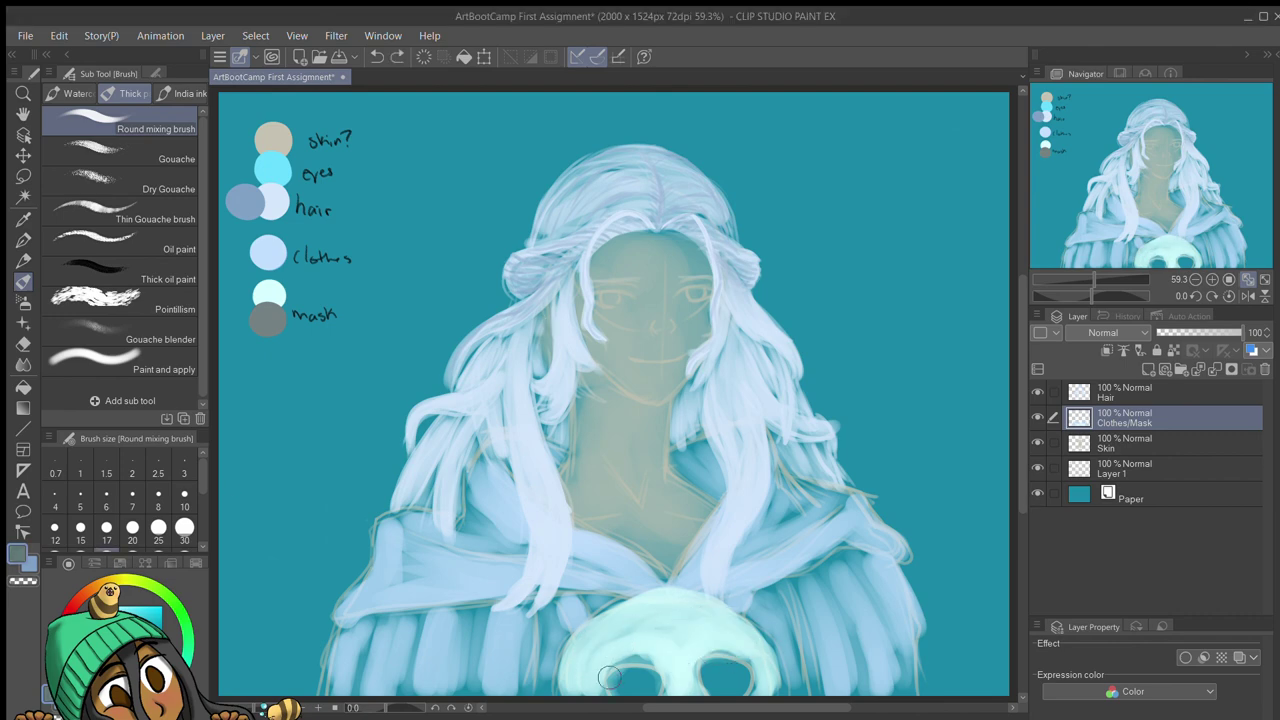
mouse_move(614, 655)
left_mouse_down()
mouse_move(690, 650)
mouse_move(600, 630)
mouse_move(680, 680)
mouse_move(705, 650)
left_mouse_up()
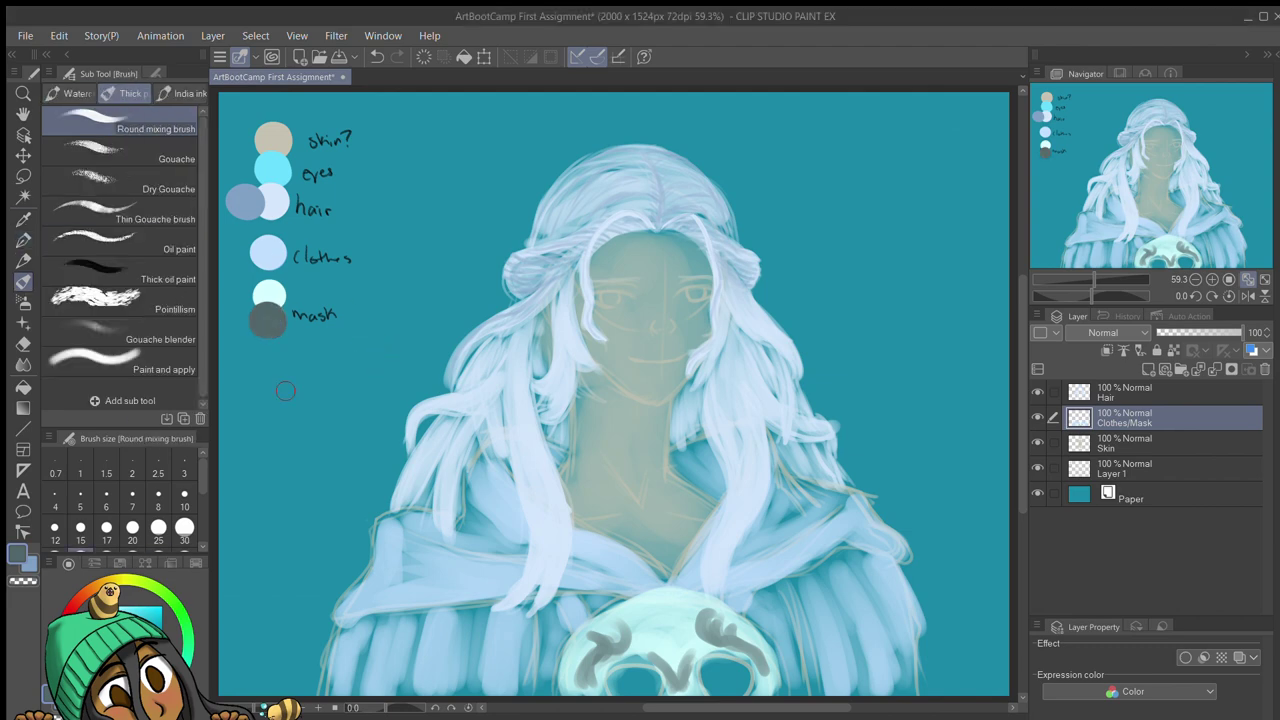
Step: Try to draw pale upper and lower eyelid lines and eyebrows with the G-pen on the Skin layer
left_click(23, 218)
left_click(23, 239)
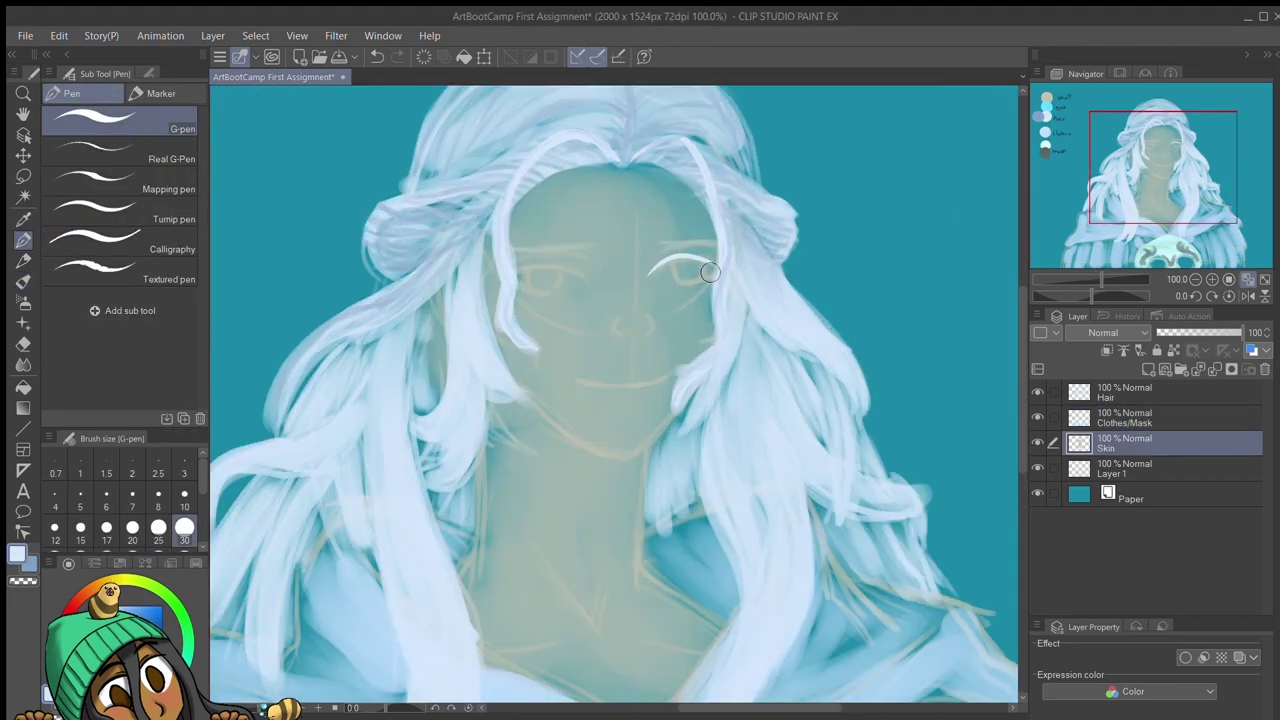
left_click_drag(646, 289, 712, 265)
left_click_drag(517, 274, 590, 288)
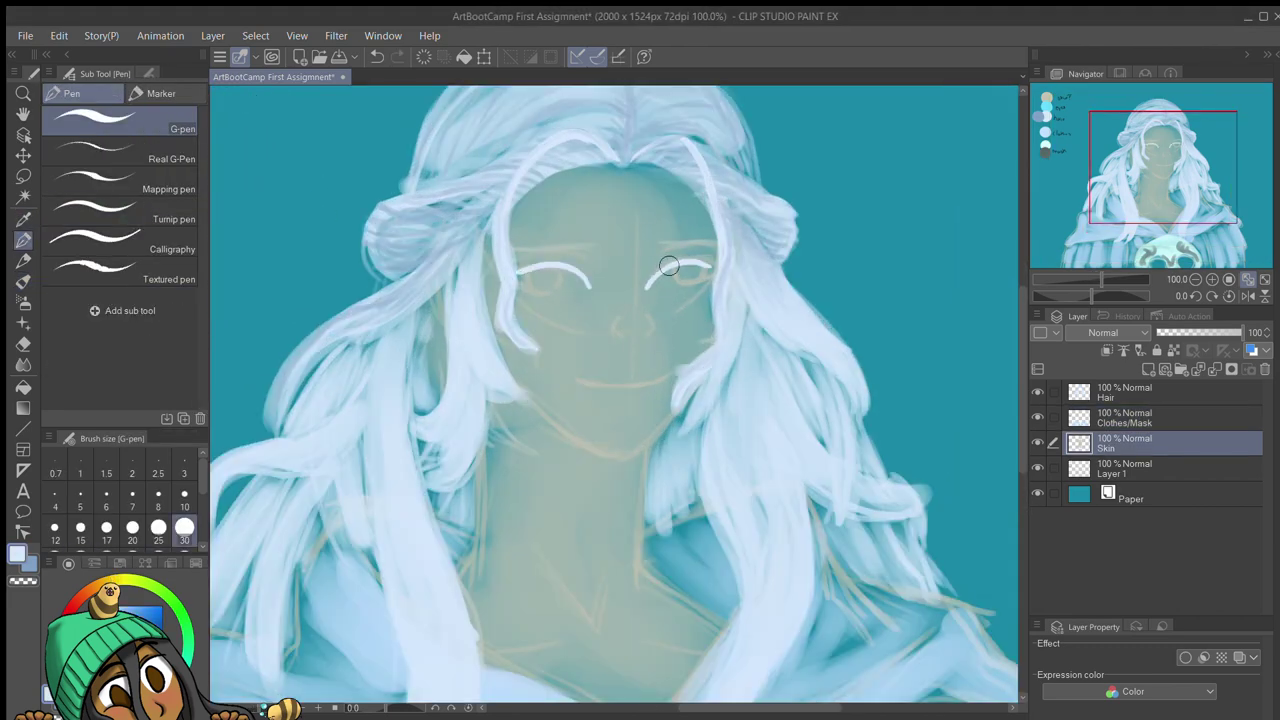
scroll(701, 281, "up", 5)
left_click_drag(662, 318, 735, 295)
left_click_drag(398, 305, 470, 318)
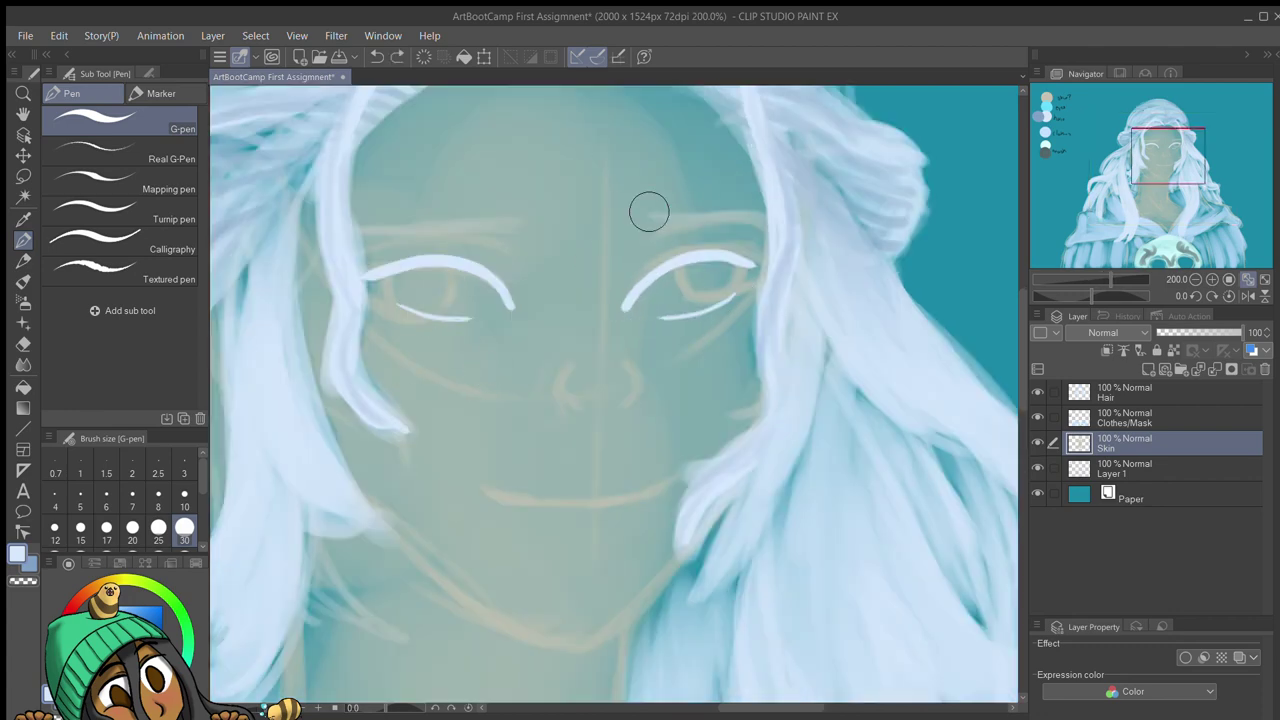
left_click_drag(632, 230, 757, 214)
left_click_drag(515, 222, 375, 240)
Step: Undo the eyelid and eyebrow strokes on the Skin layer
key("ctrl+z")
key("ctrl+z")
key("ctrl+z")
key("ctrl+z")
key("ctrl+z")
key("ctrl+z")
key("ctrl+z")
Step: Draw pale upper and lower eyelid lines and thick eyebrows on the Hair layer with the G-pen at size 30, redoing the image-left upper lid
left_click_drag(628, 299, 756, 245)
left_click_drag(510, 305, 366, 267)
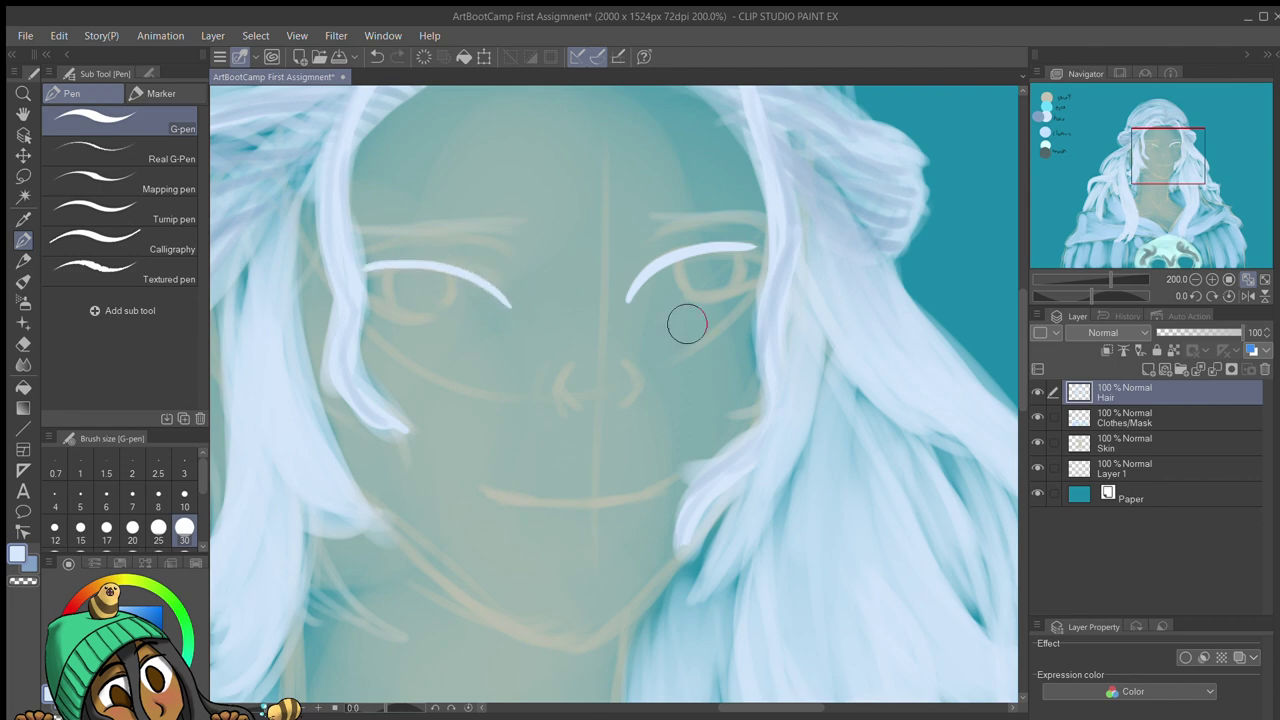
key("ctrl+z")
mouse_move(510, 305)
left_mouse_down()
mouse_move(449, 263)
mouse_move(363, 260)
left_mouse_up()
left_click_drag(404, 317, 470, 317)
left_click_drag(677, 310, 730, 302)
left_click_drag(627, 203, 765, 210)
left_click_drag(527, 212, 358, 234)
Step: Add small lower lashes to the eyes at brush size 15, undoing the last stroke
key("bracketleft")
key("bracketleft")
key("bracketleft")
key("bracketleft")
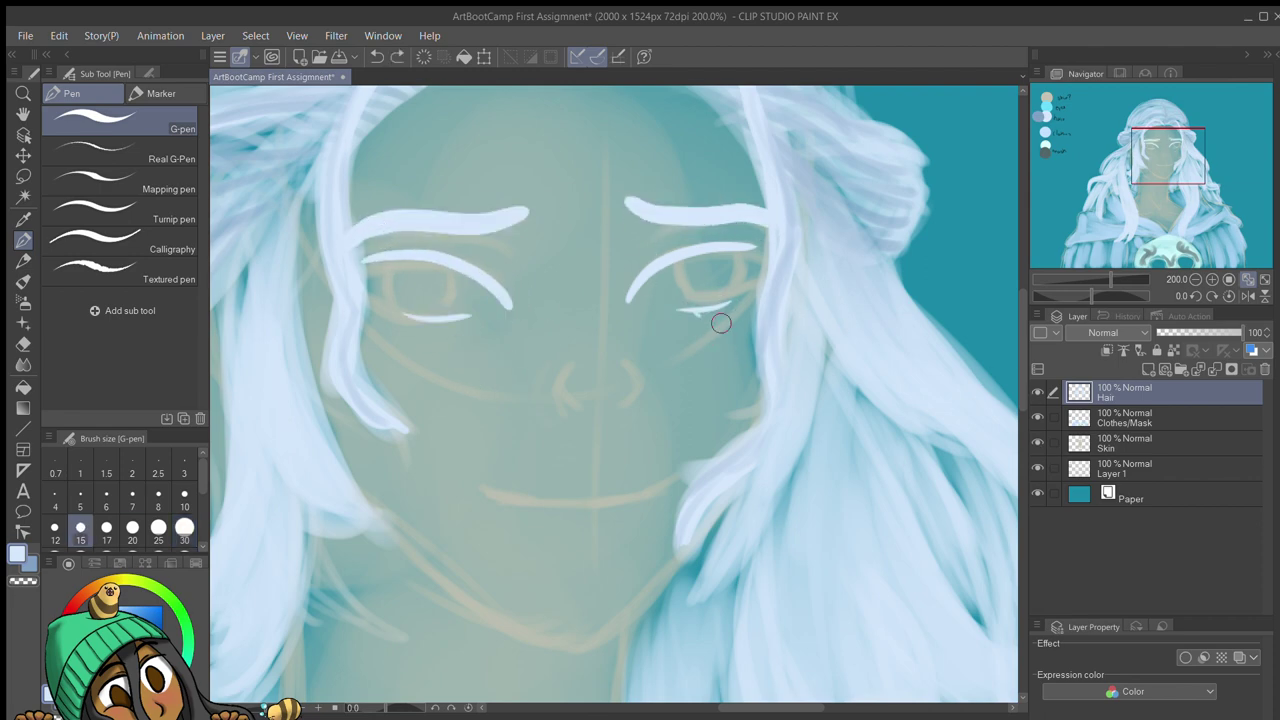
key("ctrl+z")
Step: Add a new layer below Hair and fill both eye shapes with white using the G-pen at size 17
key("bracketright")
key("ctrl+shift+n")
left_click_drag(429, 277, 481, 308)
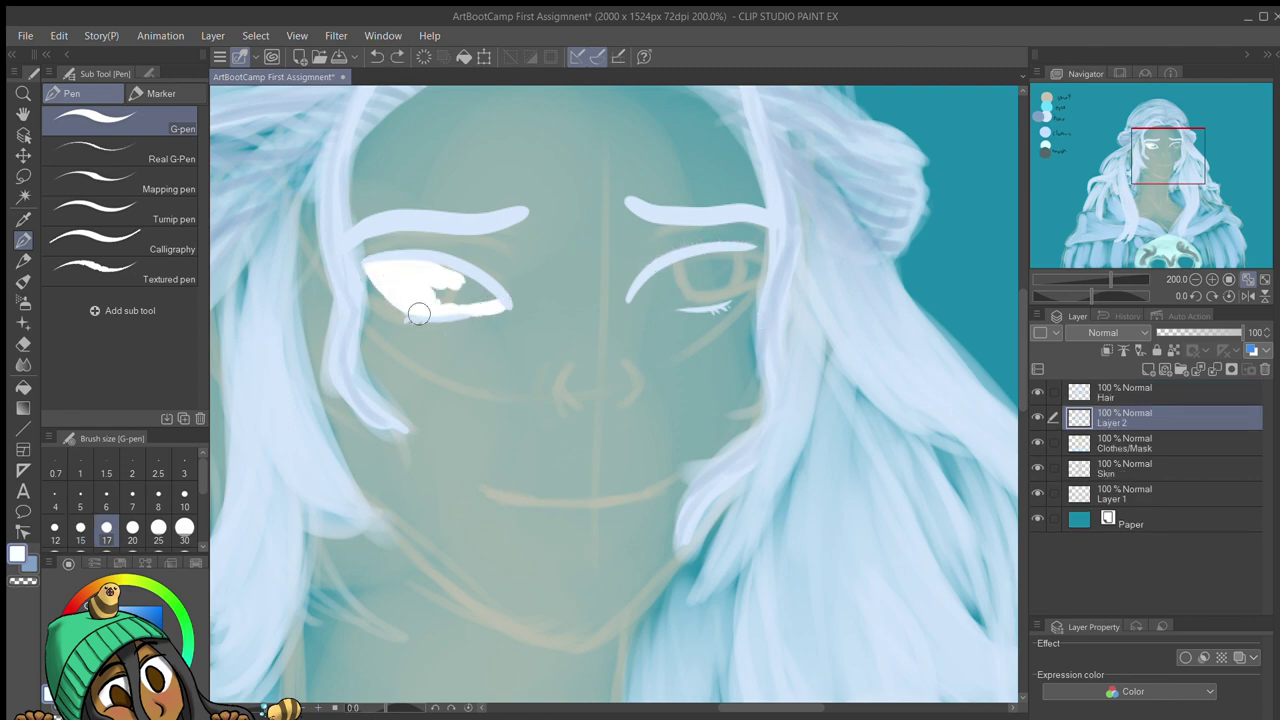
left_click_drag(384, 291, 470, 296)
mouse_move(745, 252)
left_mouse_down()
mouse_move(694, 257)
mouse_move(700, 285)
left_mouse_up()
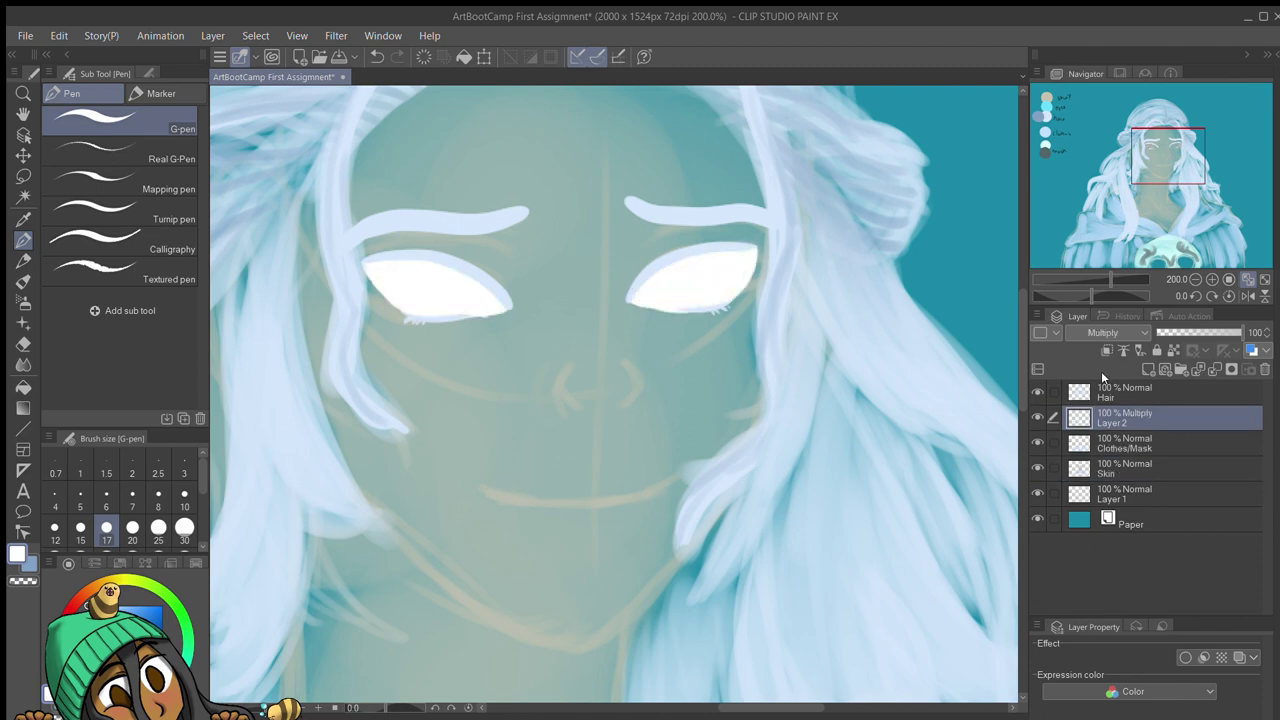
key("alt+bracketright")
key("m")
left_click_drag(392, 292, 400, 290)
key("ctrl+d")
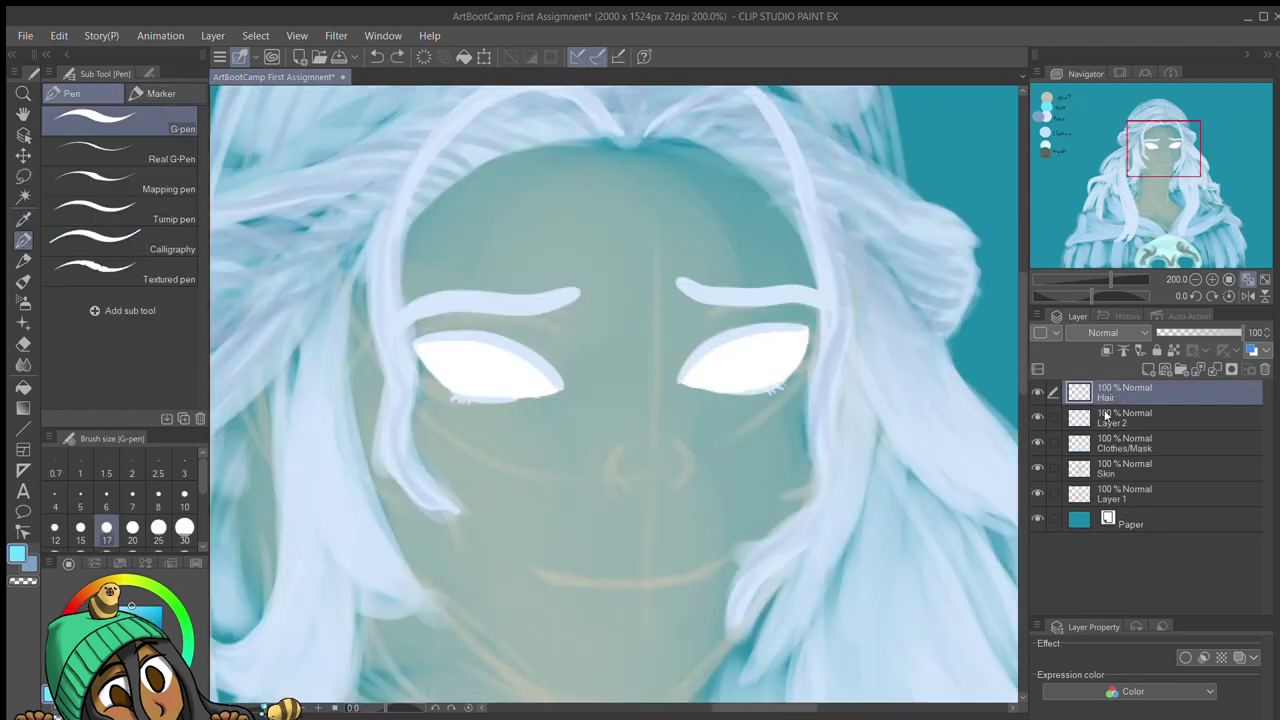
Step: Paint cyan irises in both eyes on Layer 2 with its transparent pixels locked
left_click(1100, 420)
left_click_drag(470, 356, 500, 374)
left_click_drag(1100, 418, 1100, 443)
left_click_drag(460, 360, 530, 380)
left_click_drag(720, 349, 521, 356)
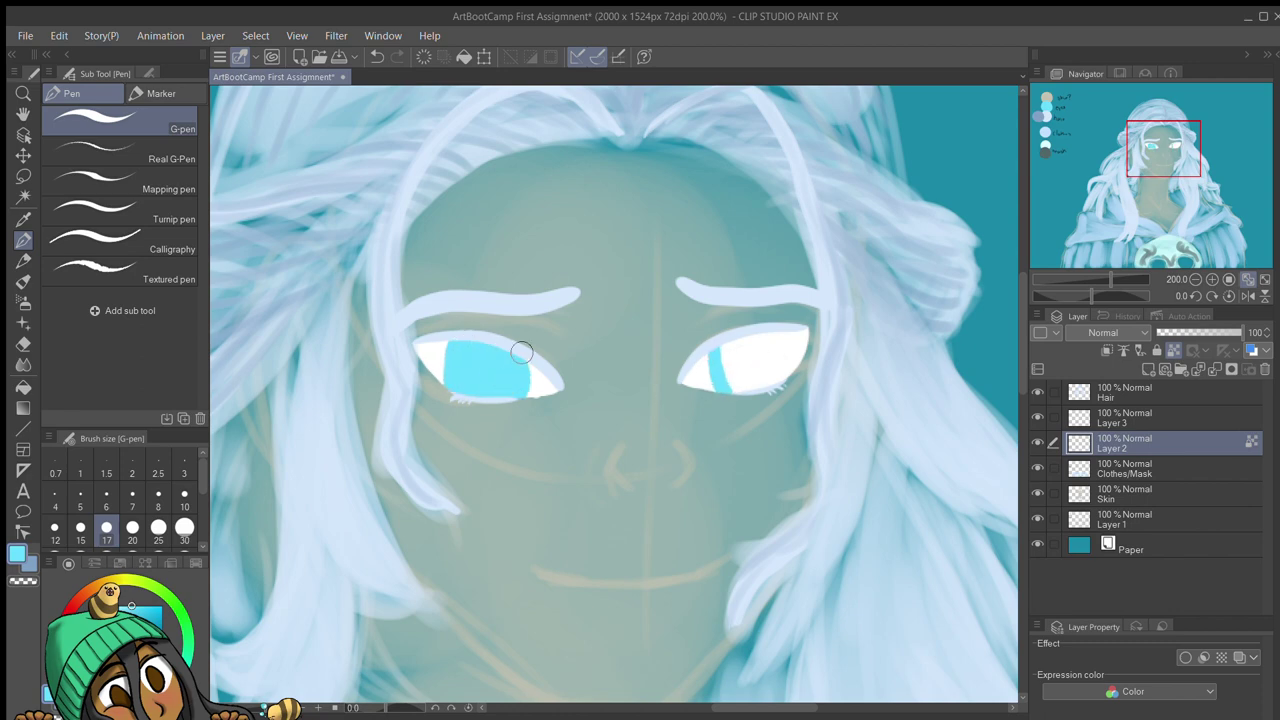
left_click_drag(772, 333, 740, 372)
Step: Merge Layer 3 down into Layer 2
key("e")
left_click(1133, 410)
key("ctrl+e")
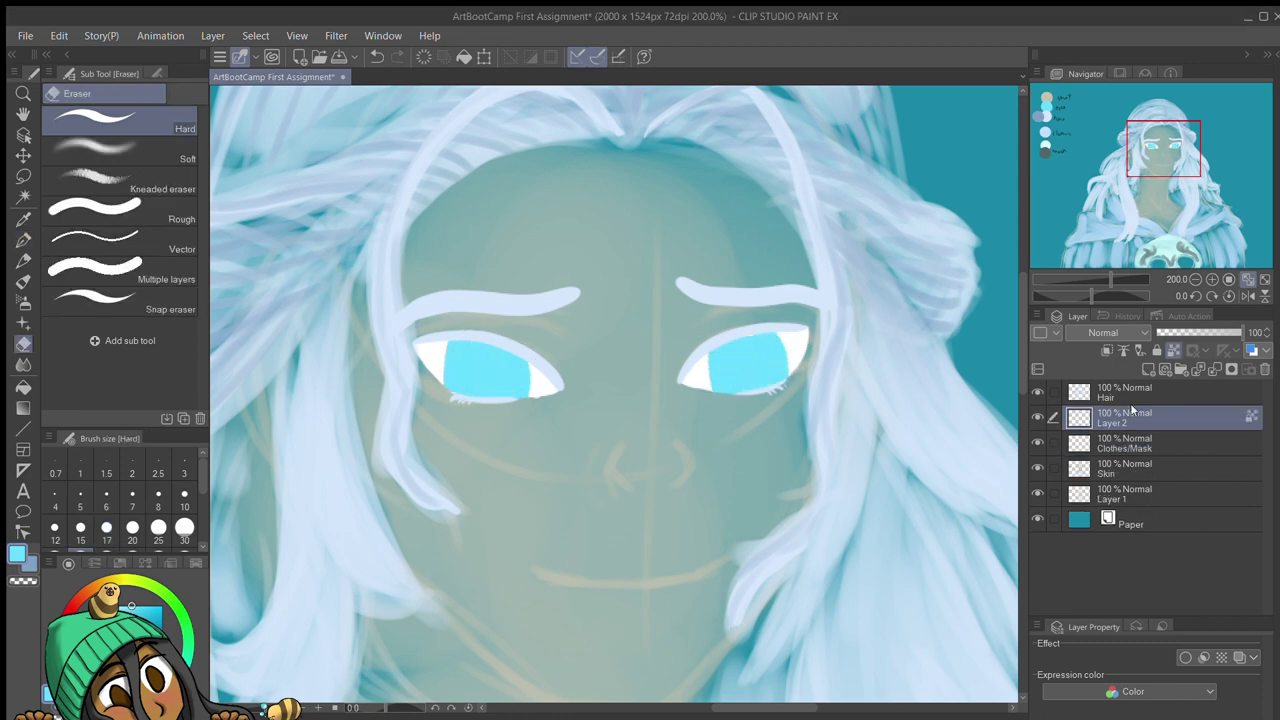
Step: Draw dark teal iris edges and round pupils in both eyes with the G-pen on Layer 2
key("p")
left_click_drag(785, 335, 782, 382)
left_click_drag(488, 345, 500, 376)
left_click_drag(740, 352, 750, 372)
Step: Try to soften the image-left iris with the Blur blending tool
key("j")
mouse_move(478, 360)
left_mouse_down()
mouse_move(492, 380)
mouse_move(520, 383)
left_mouse_up()
key("ctrl+z")
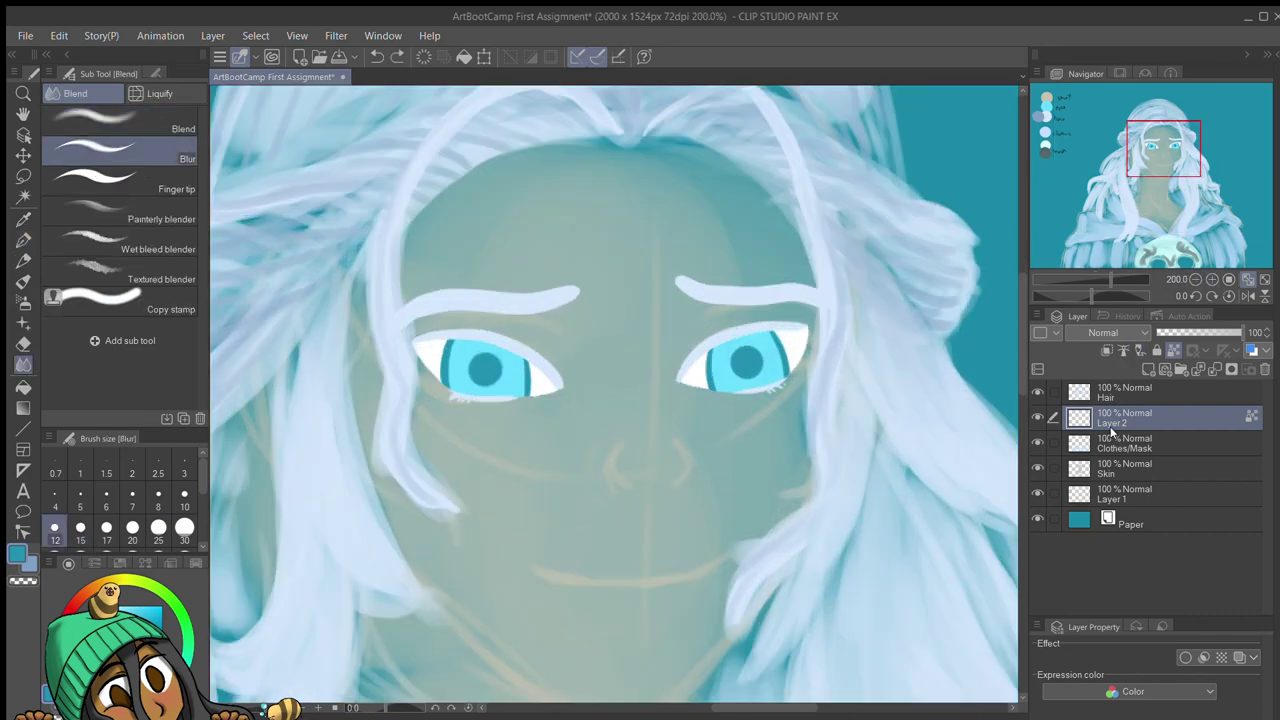
Step: Pick the skin swatch colour and repaint the neck and chest on the Skin layer with the Round mixing brush
key("ctrl+minus")
key("ctrl+minus")
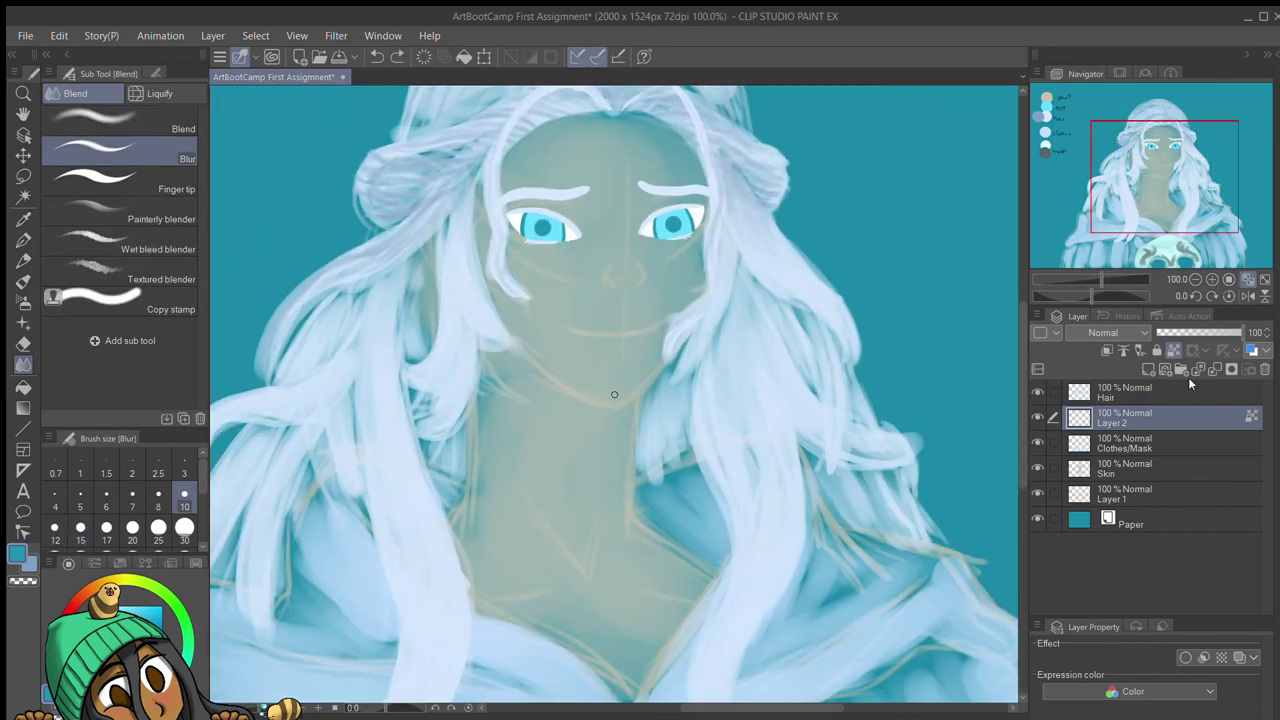
left_click(1124, 468)
key("i")
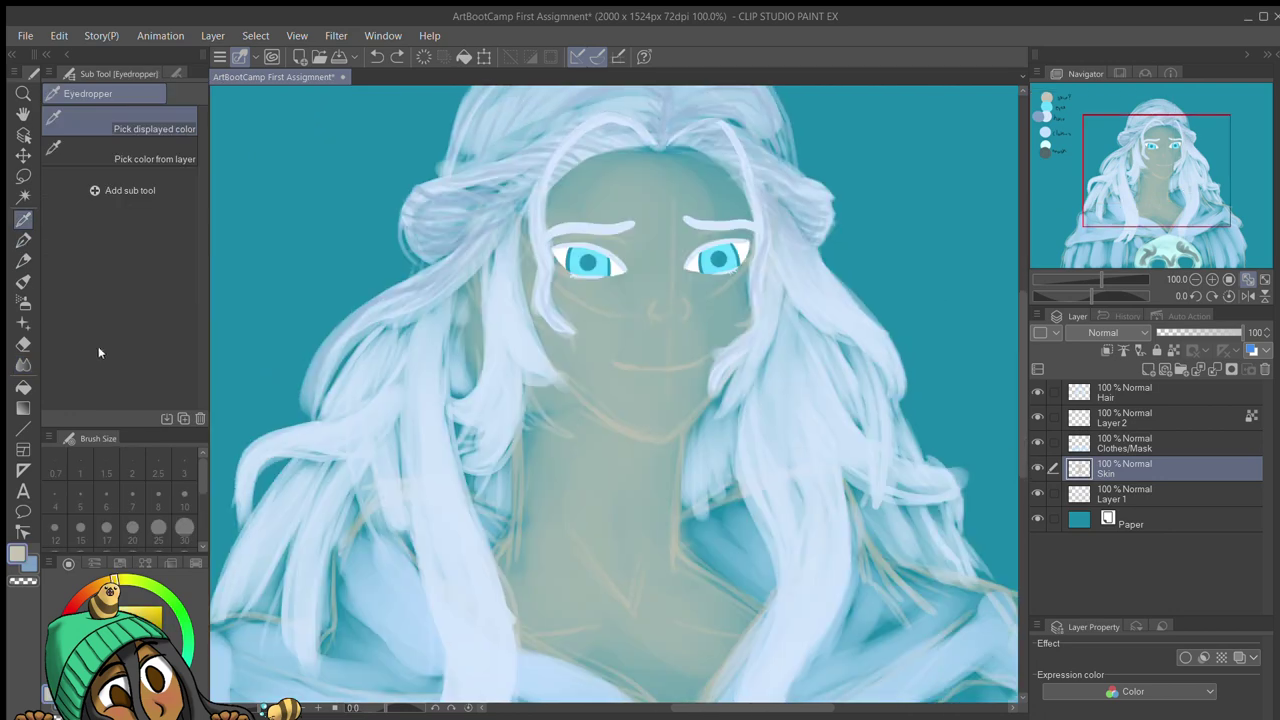
key("b")
mouse_move(563, 409)
left_mouse_down()
mouse_move(594, 600)
mouse_move(509, 577)
left_mouse_up()
left_click_drag(846, 548, 795, 410)
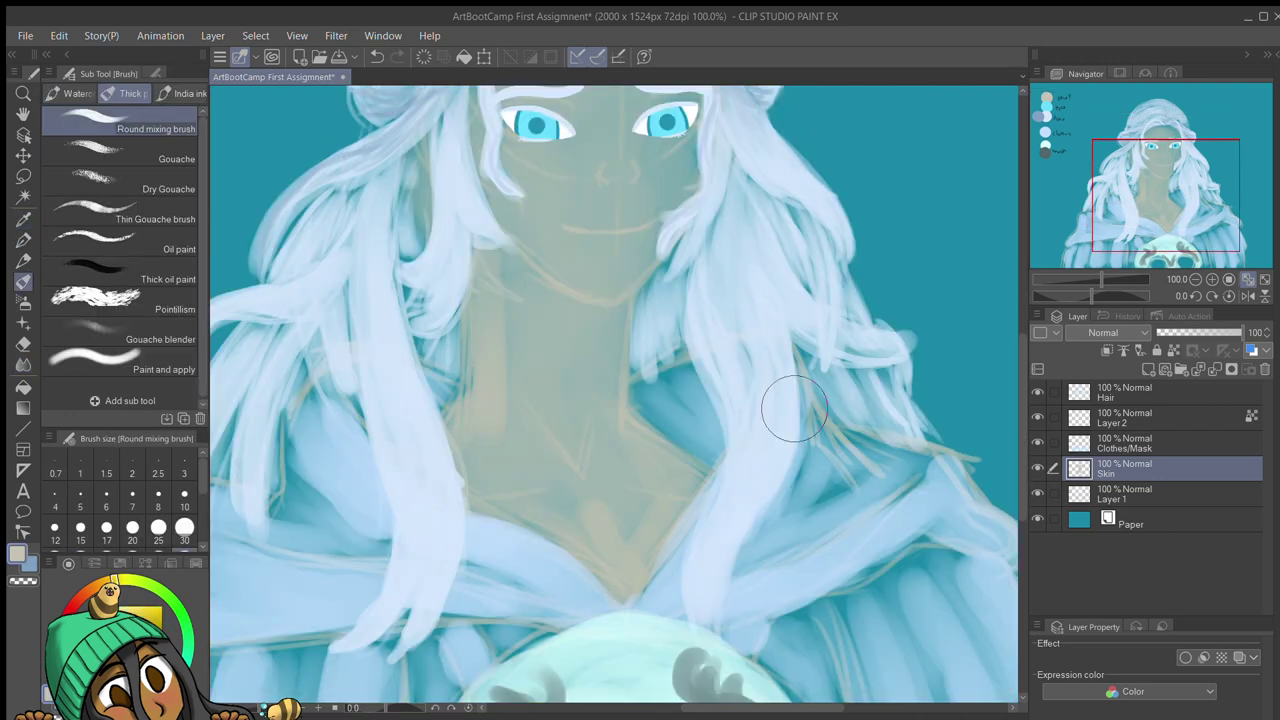
left_click_drag(566, 466, 514, 371)
Step: Repaint the skin swatch in a lighter off-white with the G-pen on the Skin layer
left_click_drag(1172, 186, 1159, 160)
key("ctrl+minus")
key("ctrl+minus")
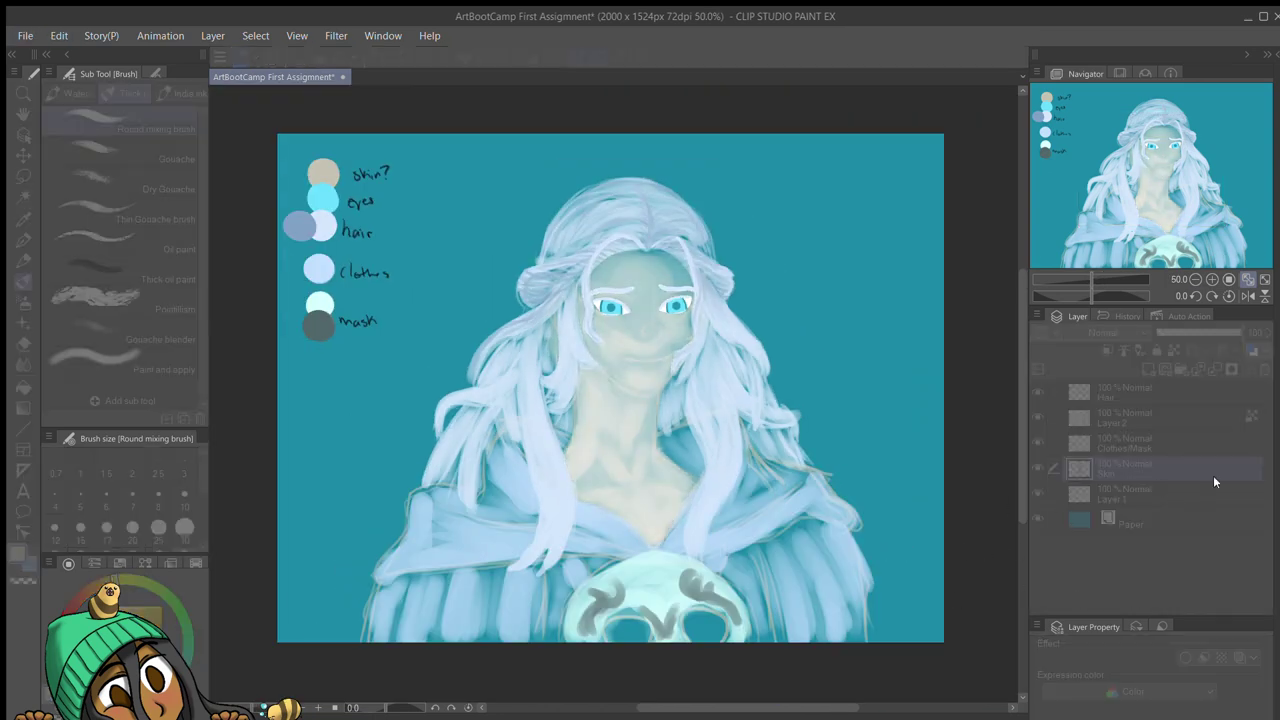
key("p")
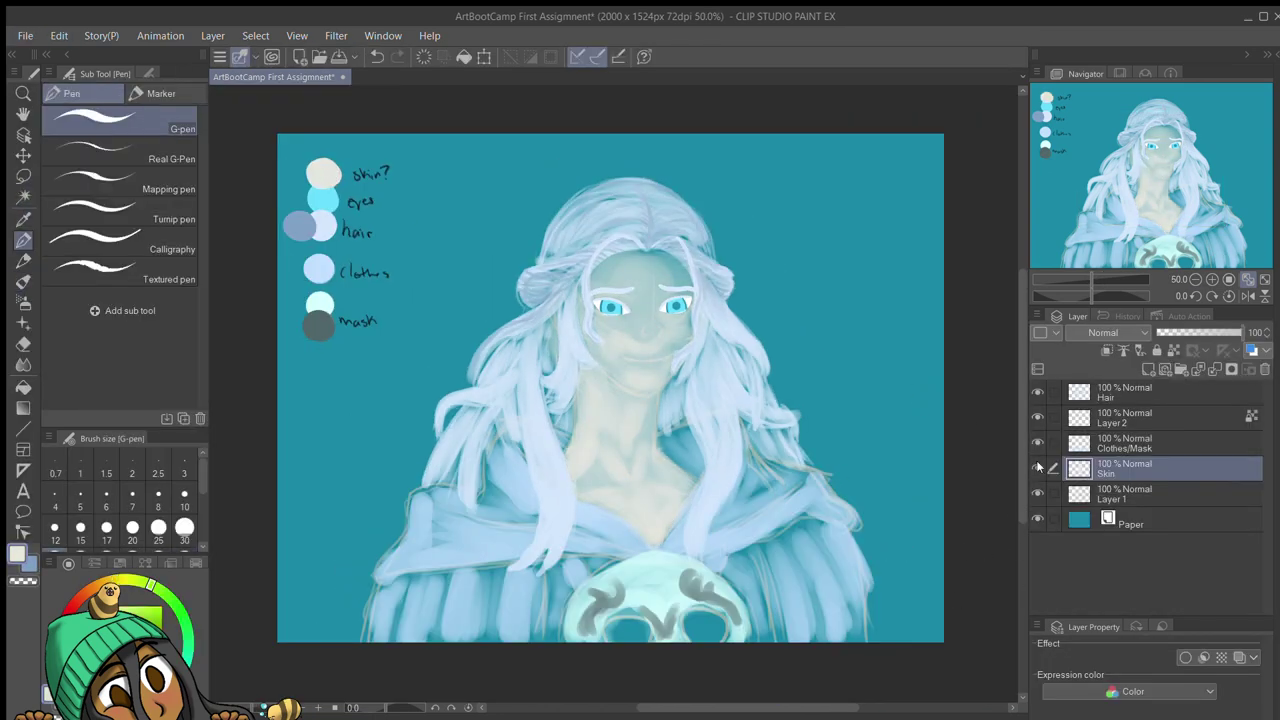
Step: Even out the neck and chest in pale cream with the Round mixing brush and smooth them with the Blend tool
left_click(23, 281)
scroll(600, 460, "up", 2)
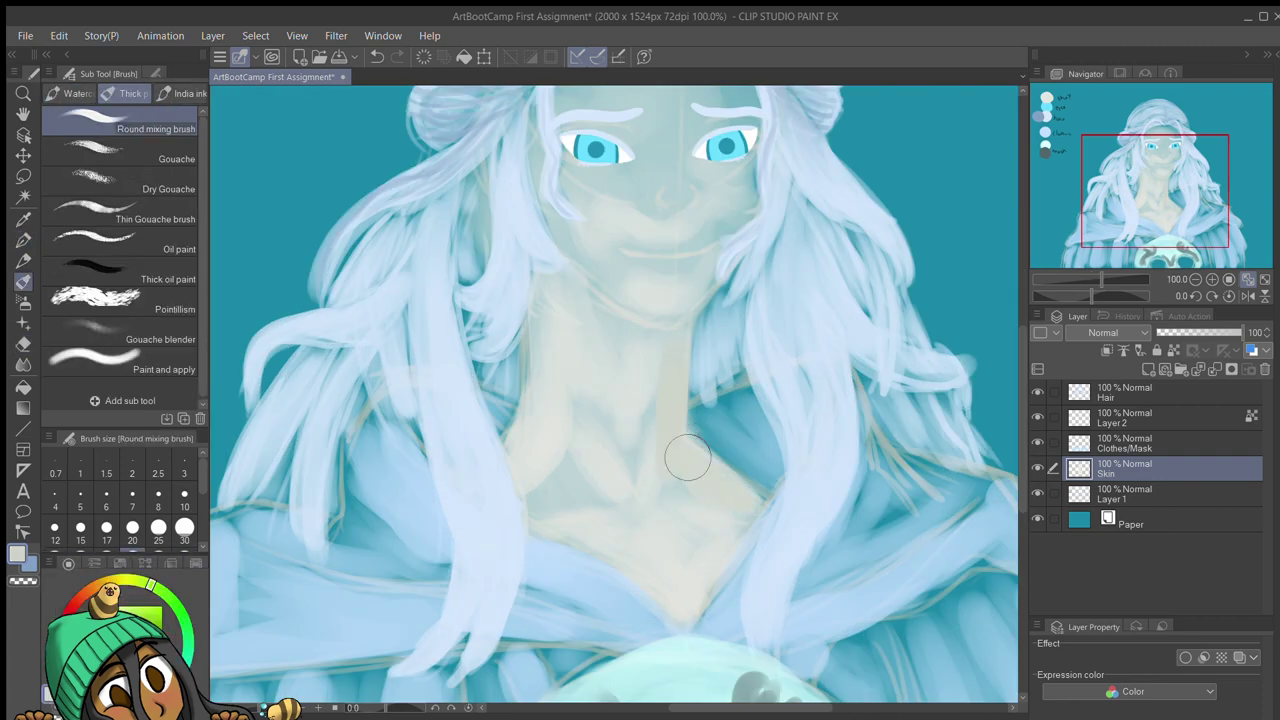
left_click_drag(681, 443, 586, 403)
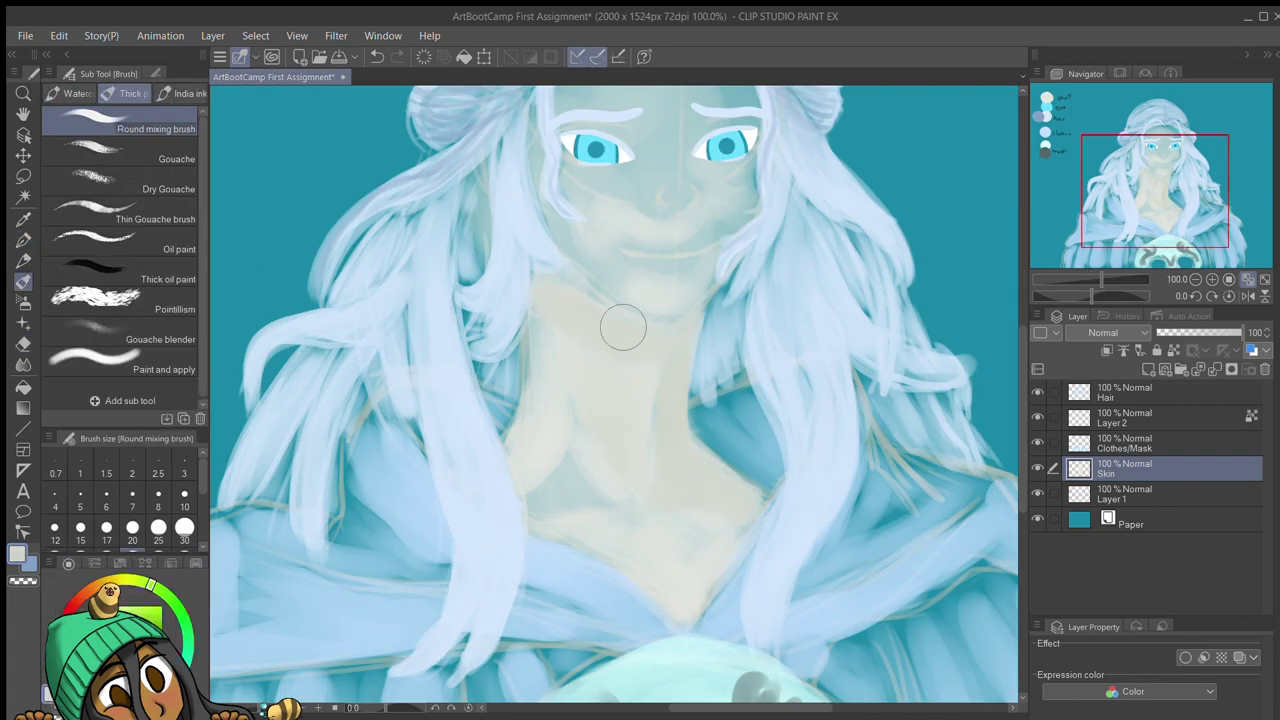
key("j")
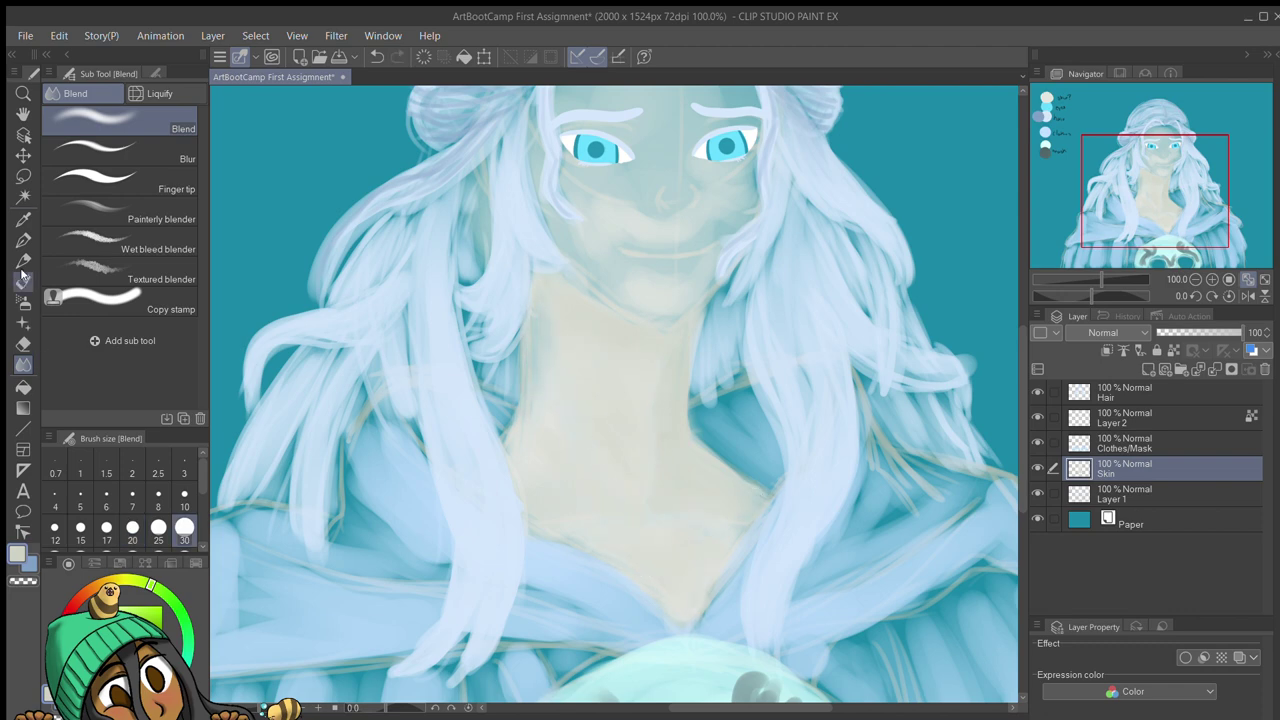
key("b")
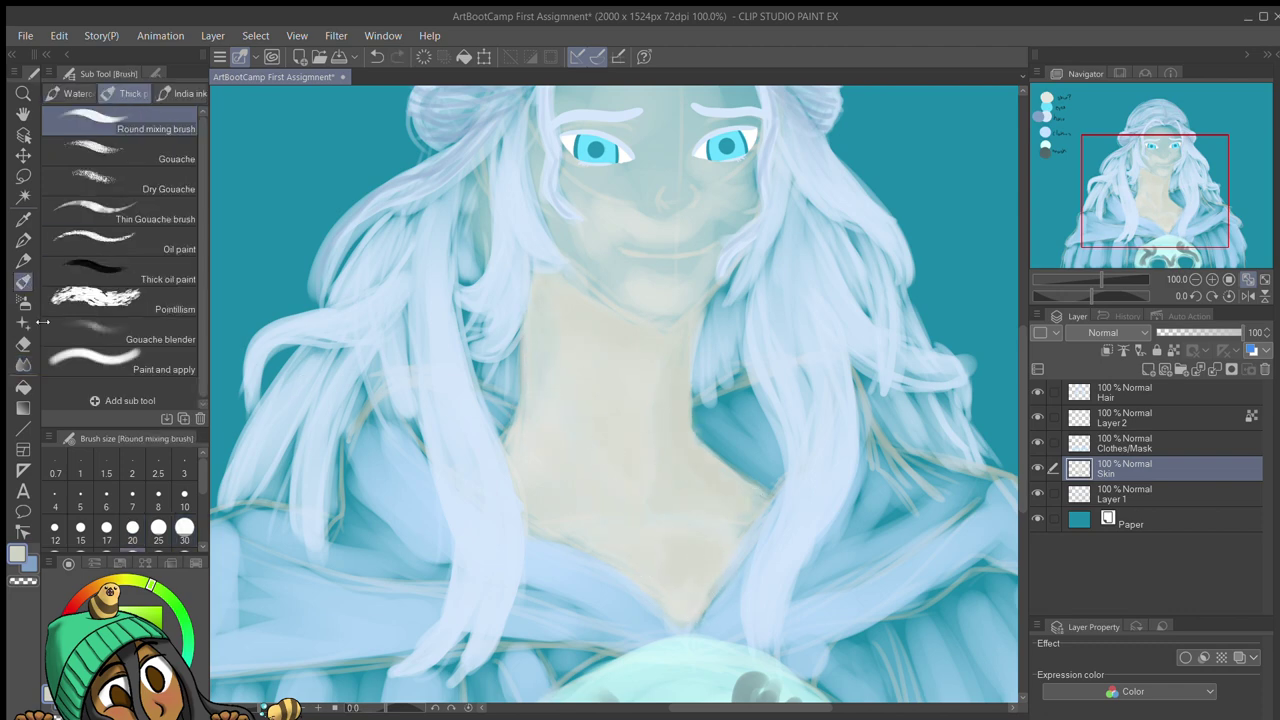
key("j")
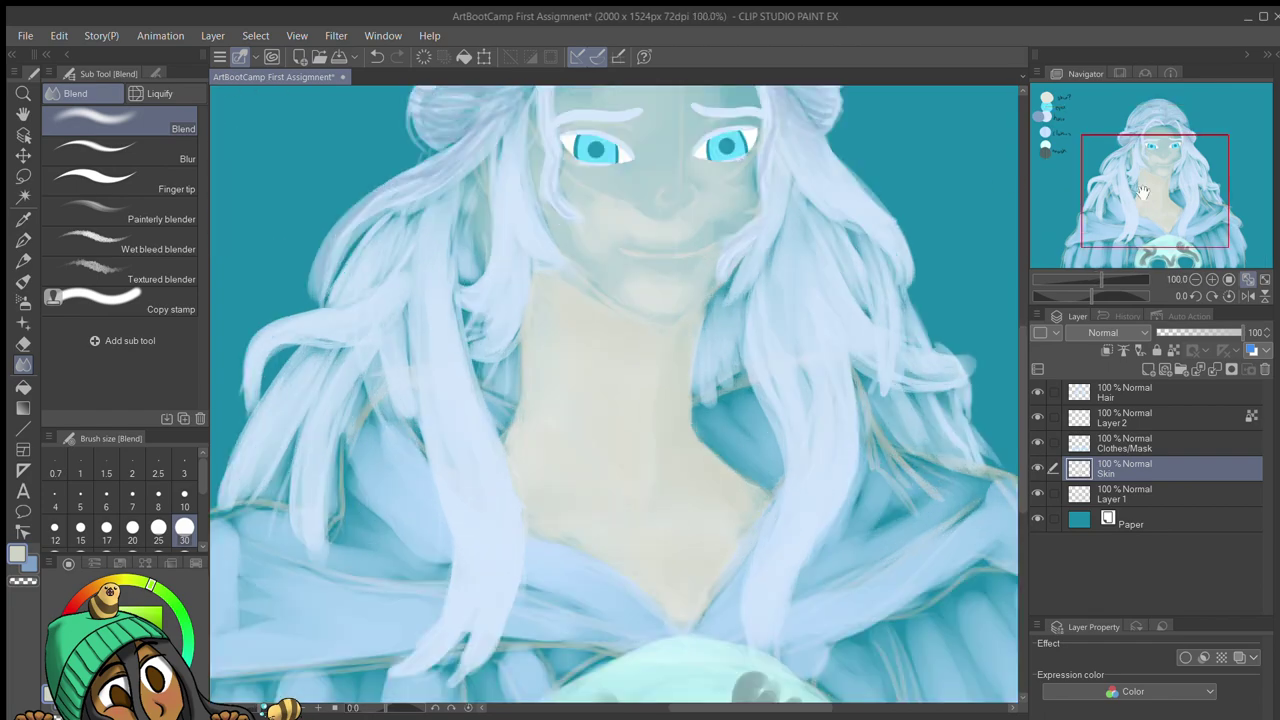
Step: Paint the cheeks, jaw and chin in skin cream with the Round mixing brush and smooth them with the Blend tool
left_click_drag(1163, 180, 1170, 165)
key("b")
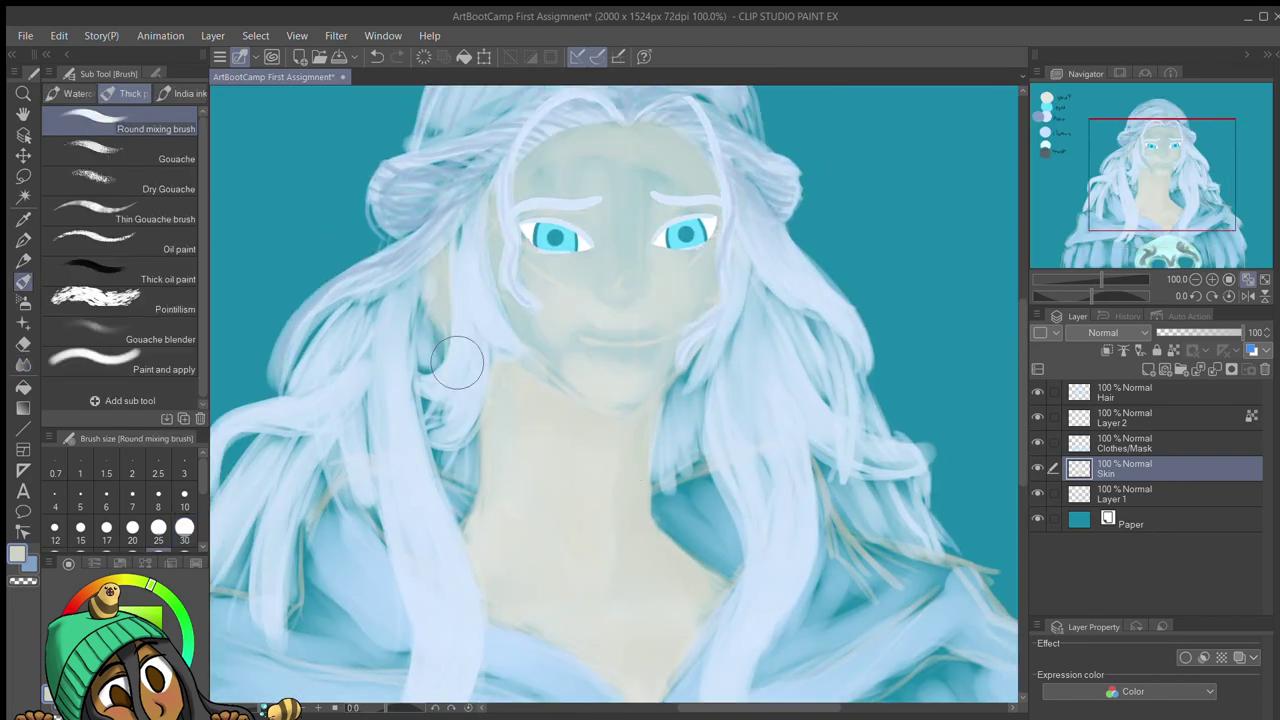
left_click_drag(575, 392, 643, 400)
key("bracketleft")
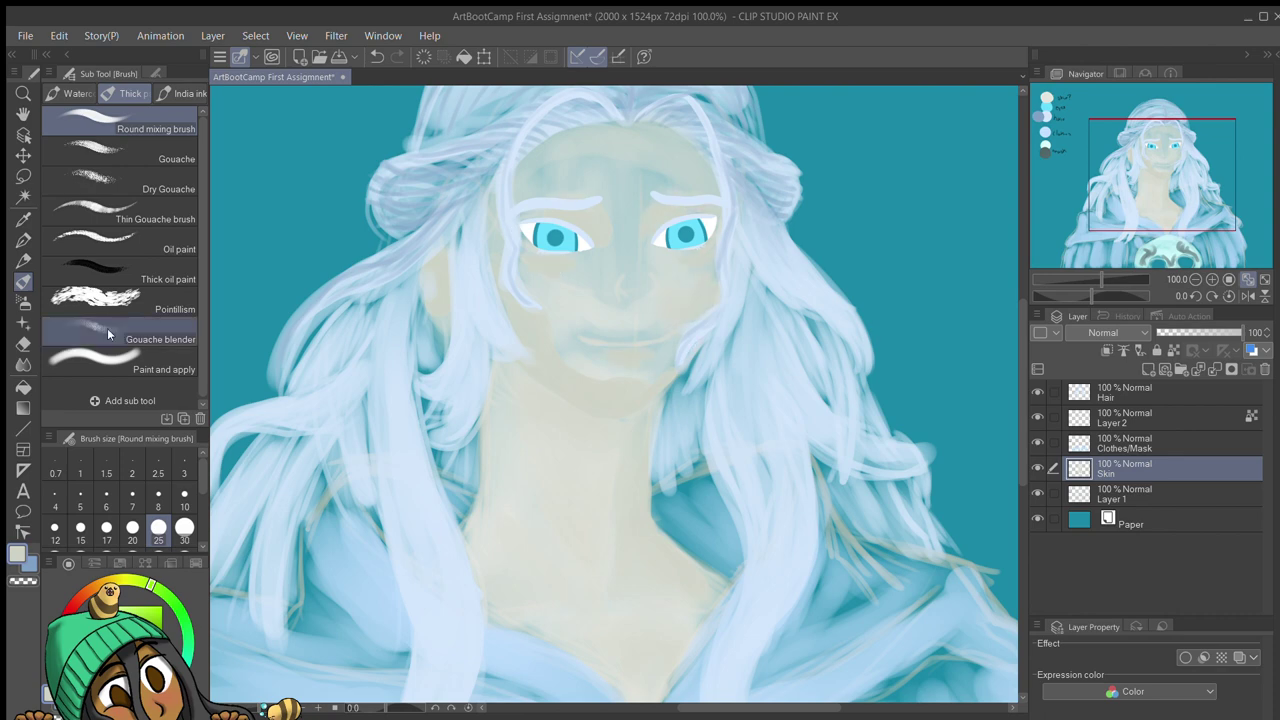
key("j")
scroll(670, 230, "up", 2)
key("bracketright")
key("bracketright")
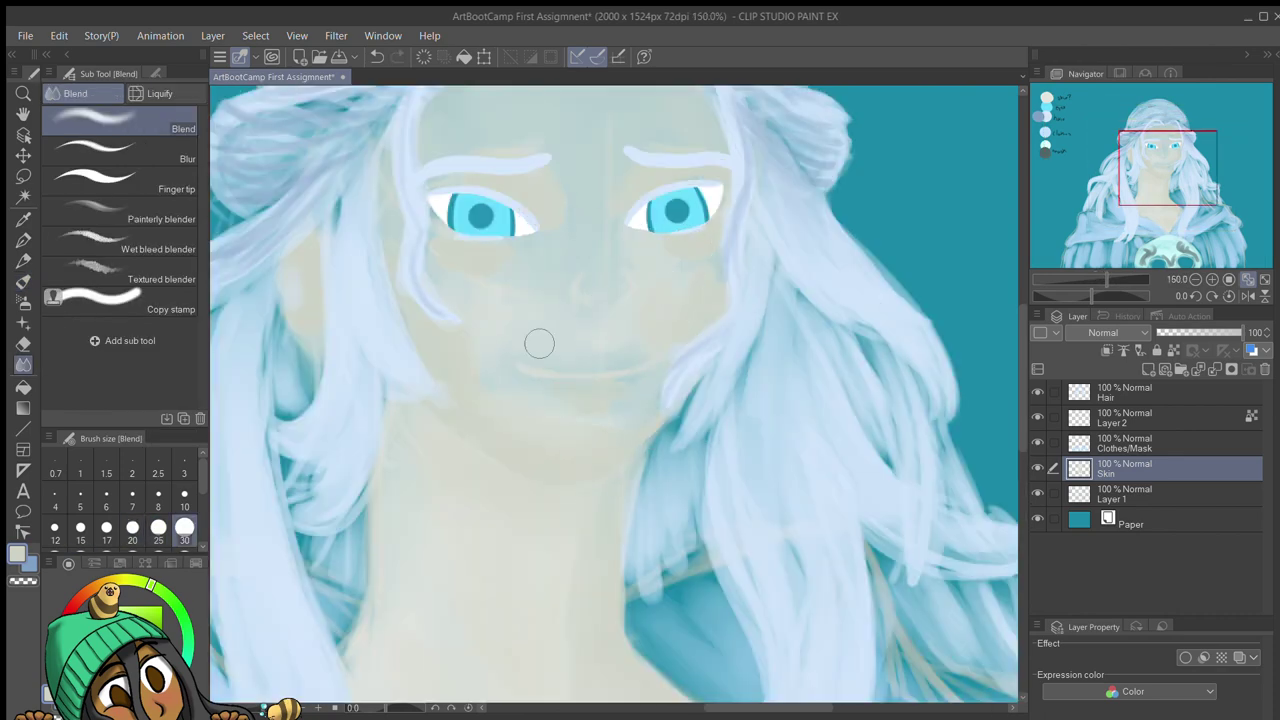
Step: Cover the blue patches on the forehead and mid-face with skin cream and even them out with the Blend tool
scroll(428, 214, "down", 2)
key("b")
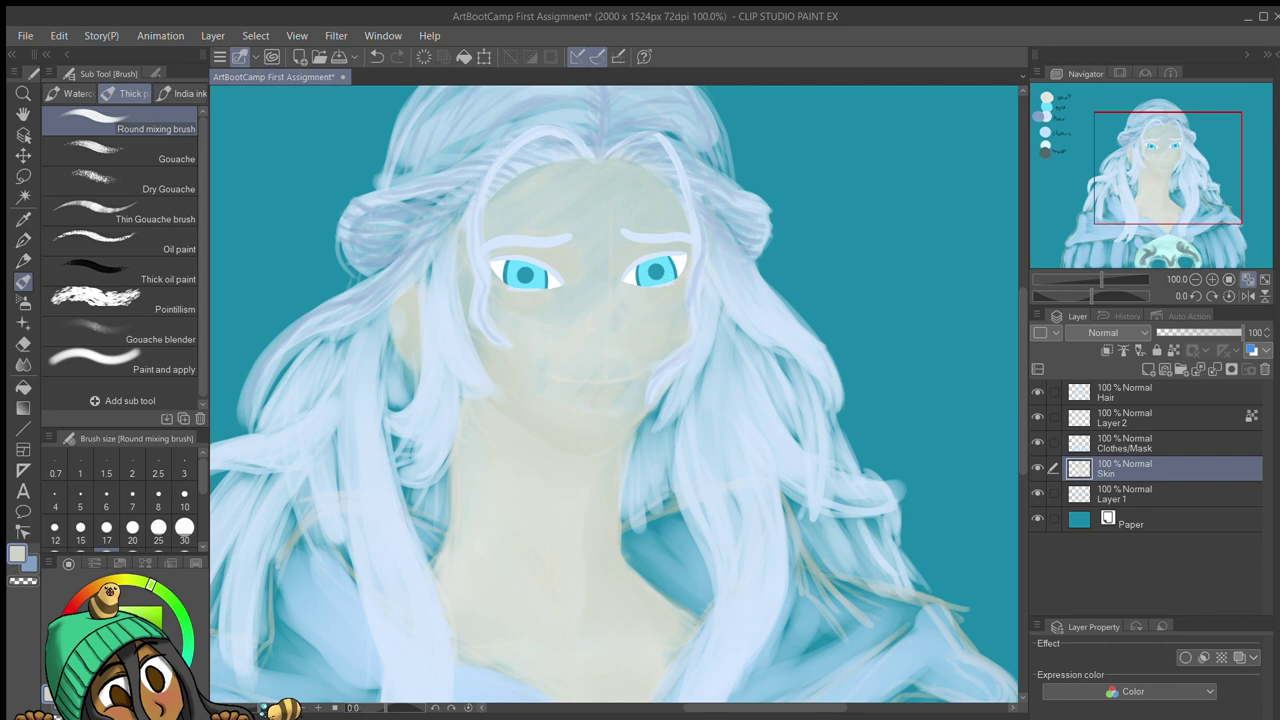
key("j")
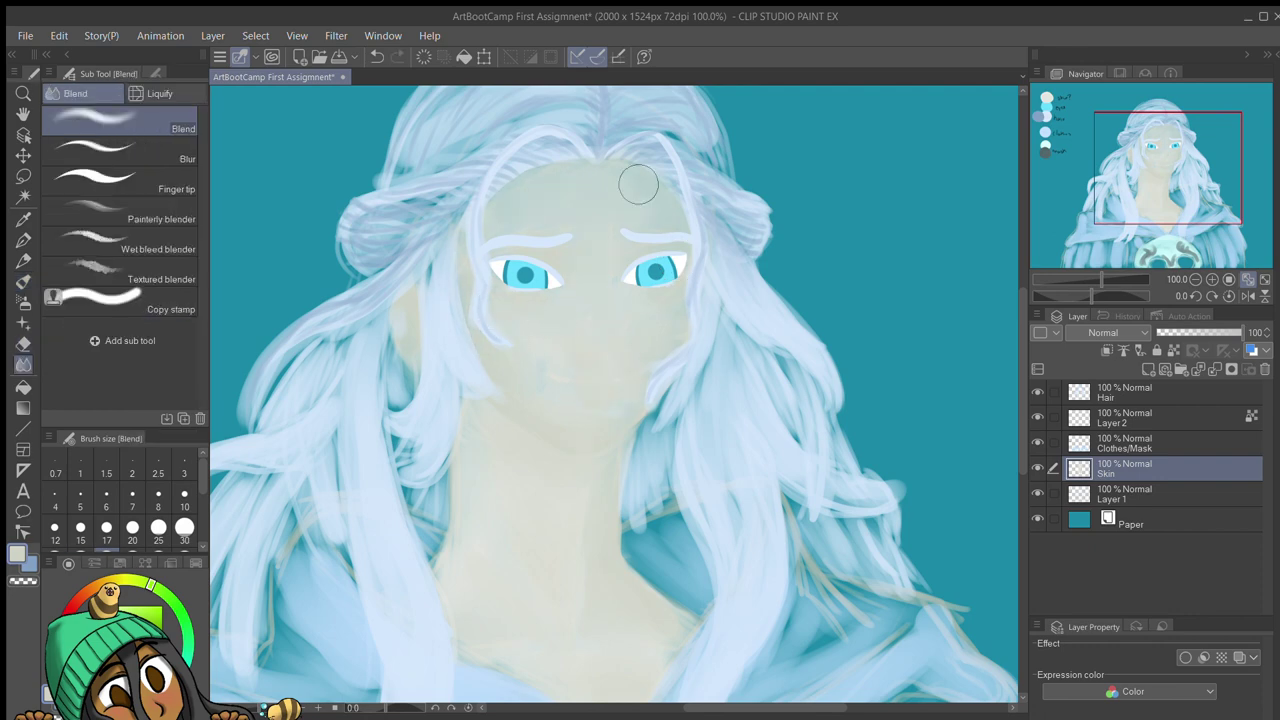
Step: Change the Paper layer's background colour to a lighter turquoise
scroll(638, 184, "down", 2)
left_click(814, 263, "ctrl+shift")
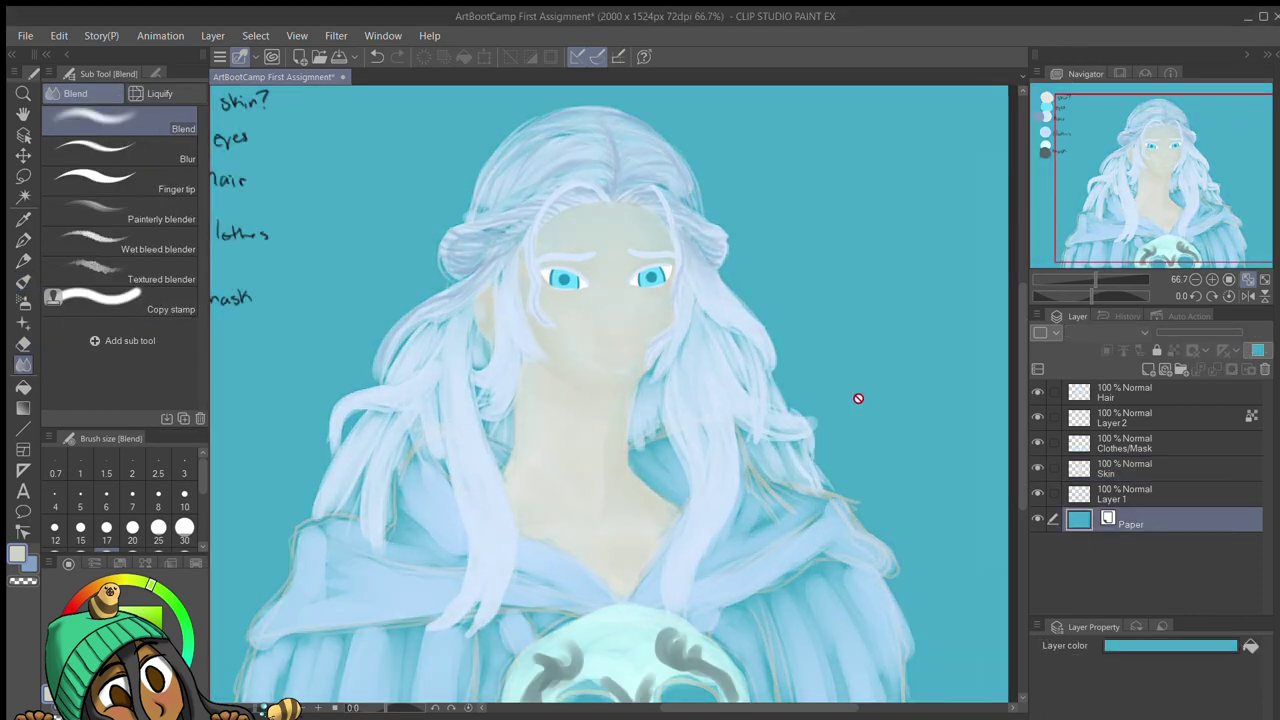
Step: Sketch the nose, under-eye shadows and mouth in darker beige on the Skin layer with the Round mixing brush
scroll(595, 268, "up", 4)
left_click(604, 362, "ctrl+shift")
key("b")
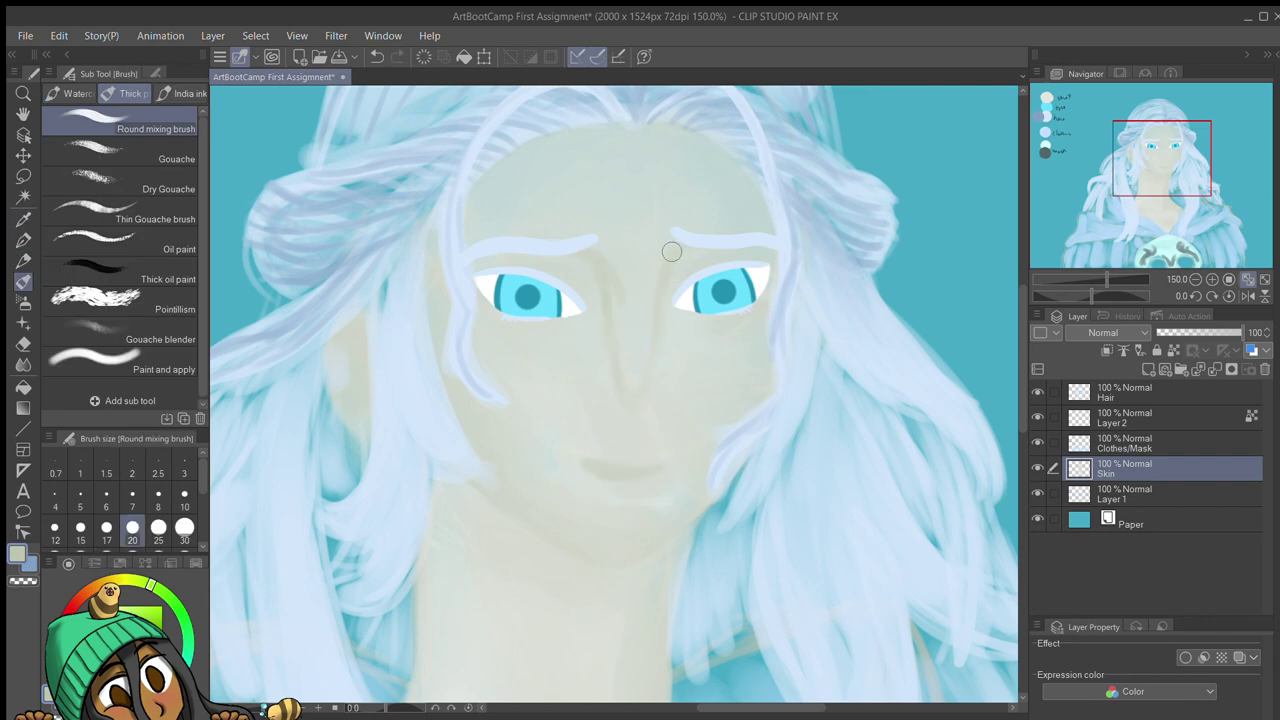
key("bracketleft")
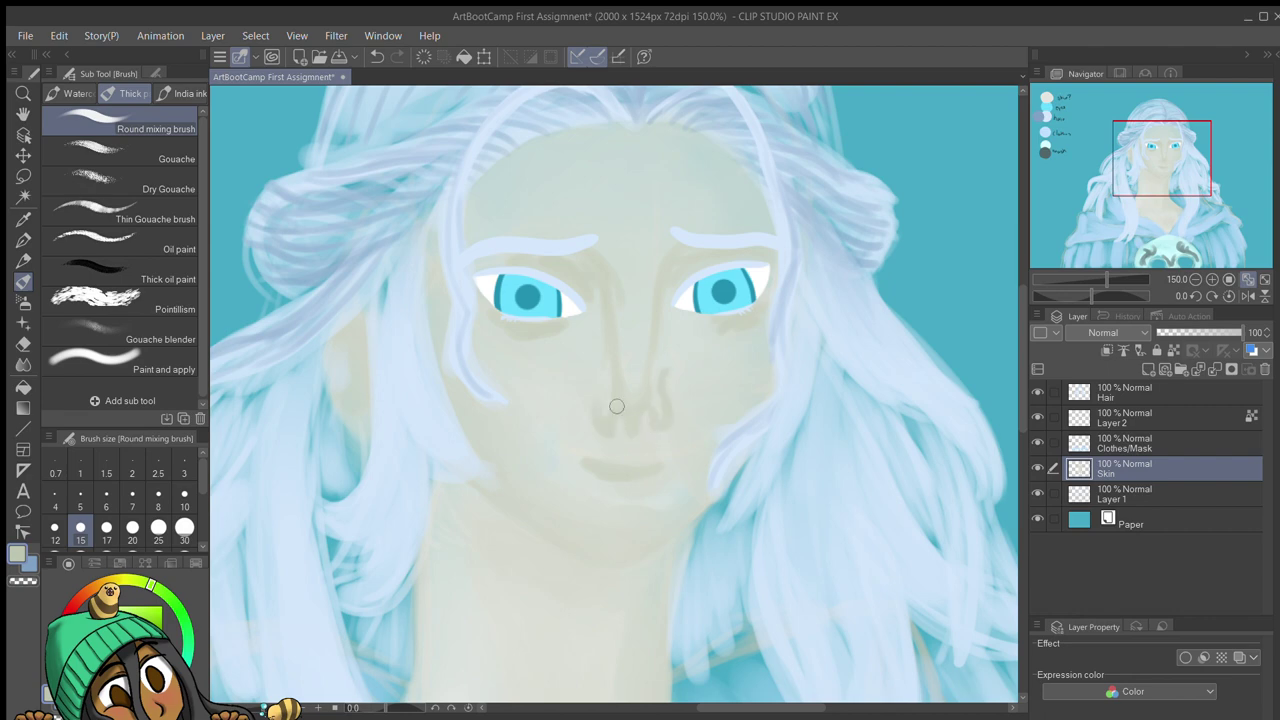
key("p")
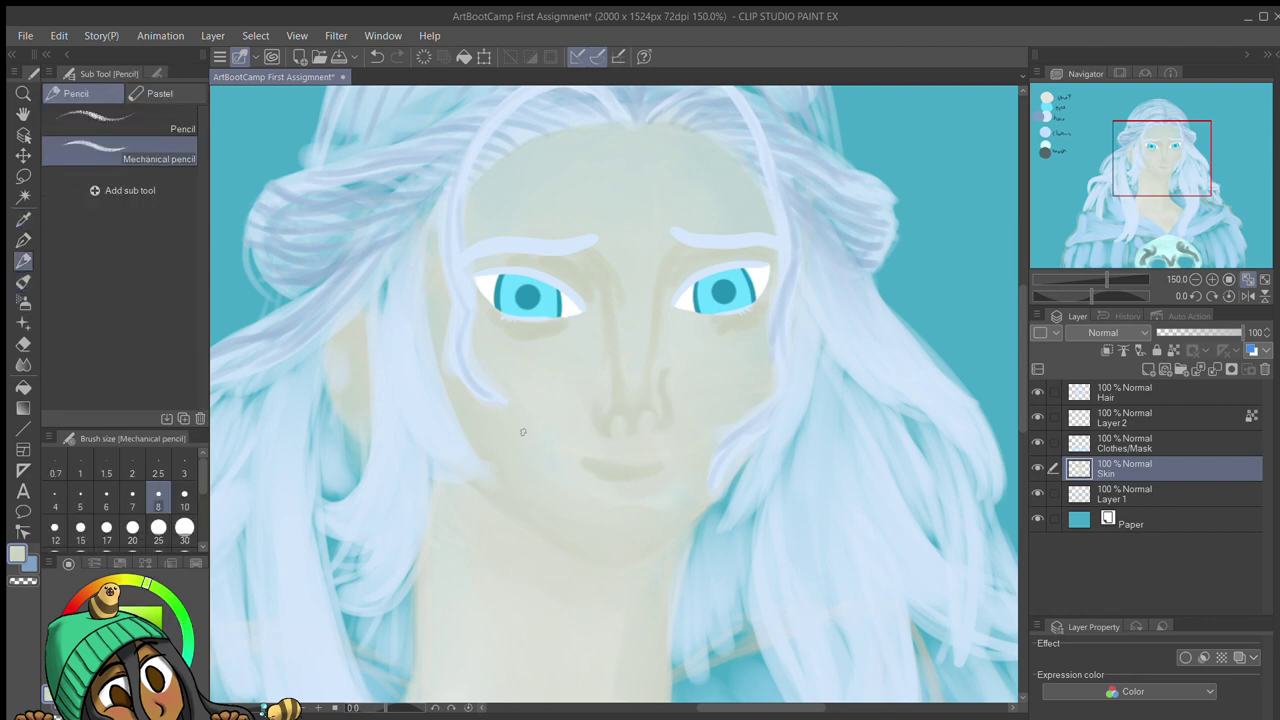
Step: Redefine the jawline and chin with the Round mixing brush at size 8 and soften the lower face with the Blend tool
key("b")
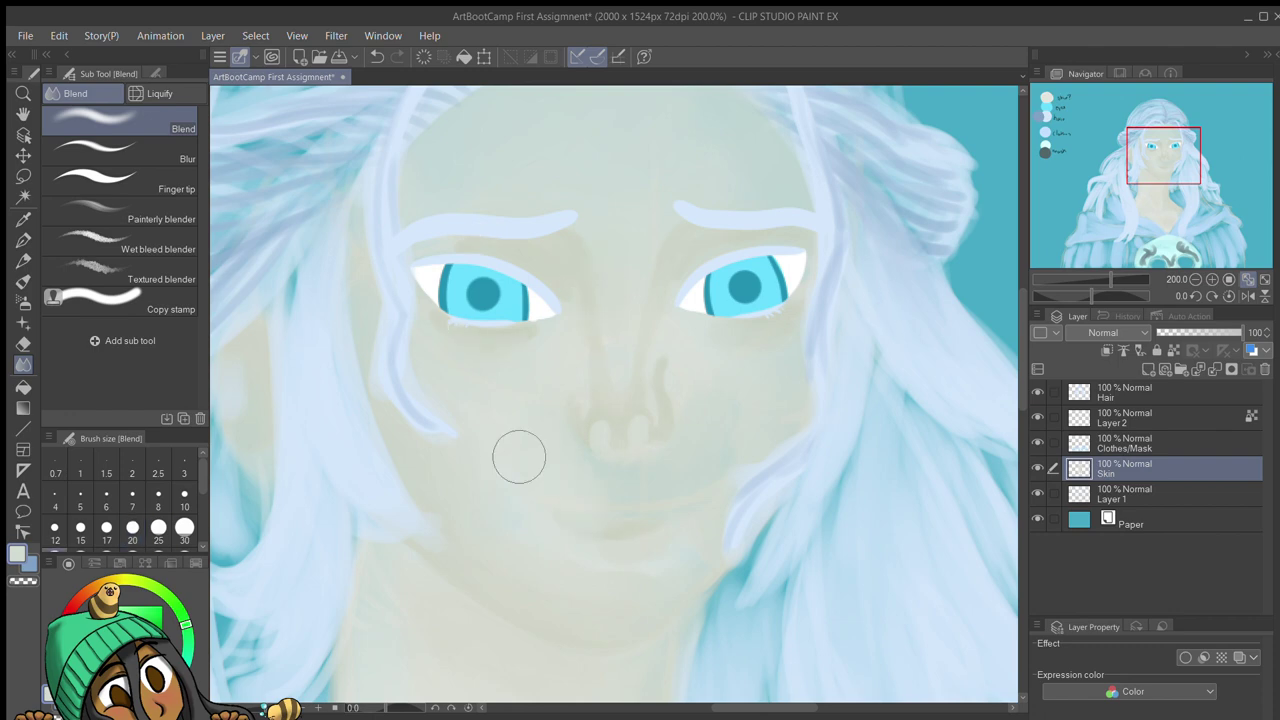
key("i")
left_click(22, 282)
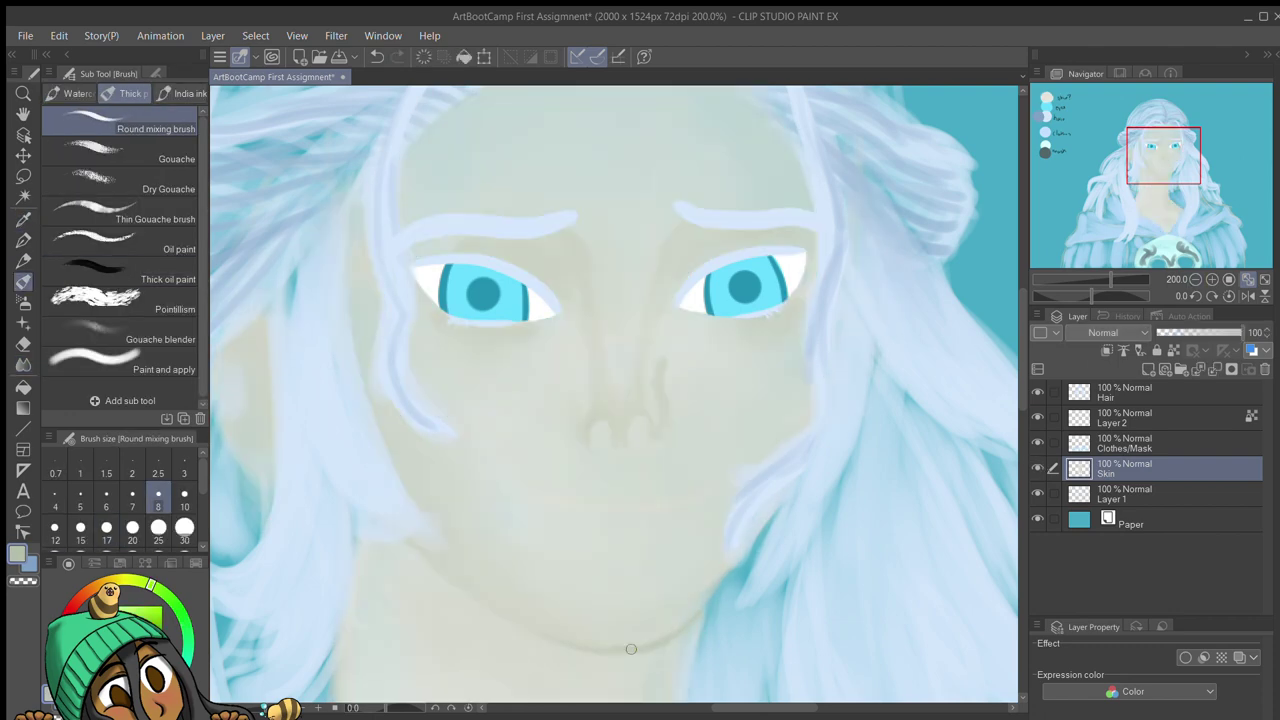
key("j")
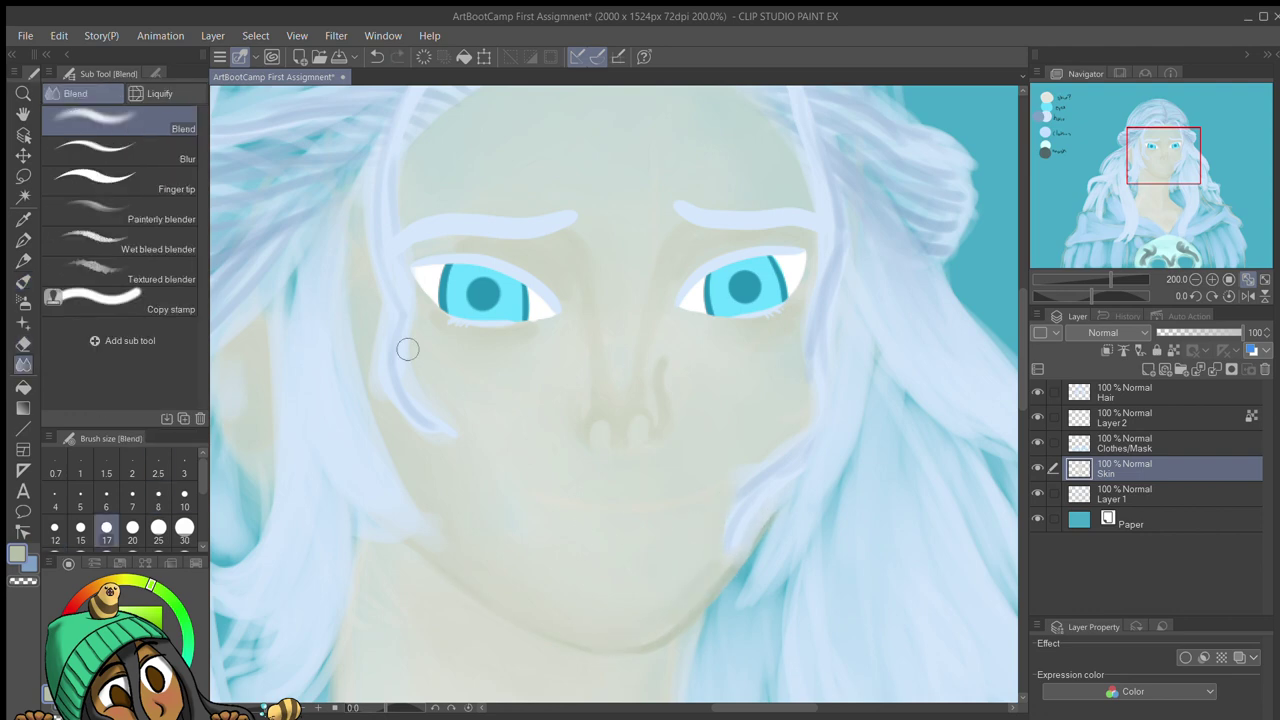
Step: Hide Layer 2 with the eyes, repaint the nose bridge shadows on the Skin layer and soften them with the Blend tool
scroll(407, 348, "down", 5)
scroll(615, 271, "up", 5)
key("b")
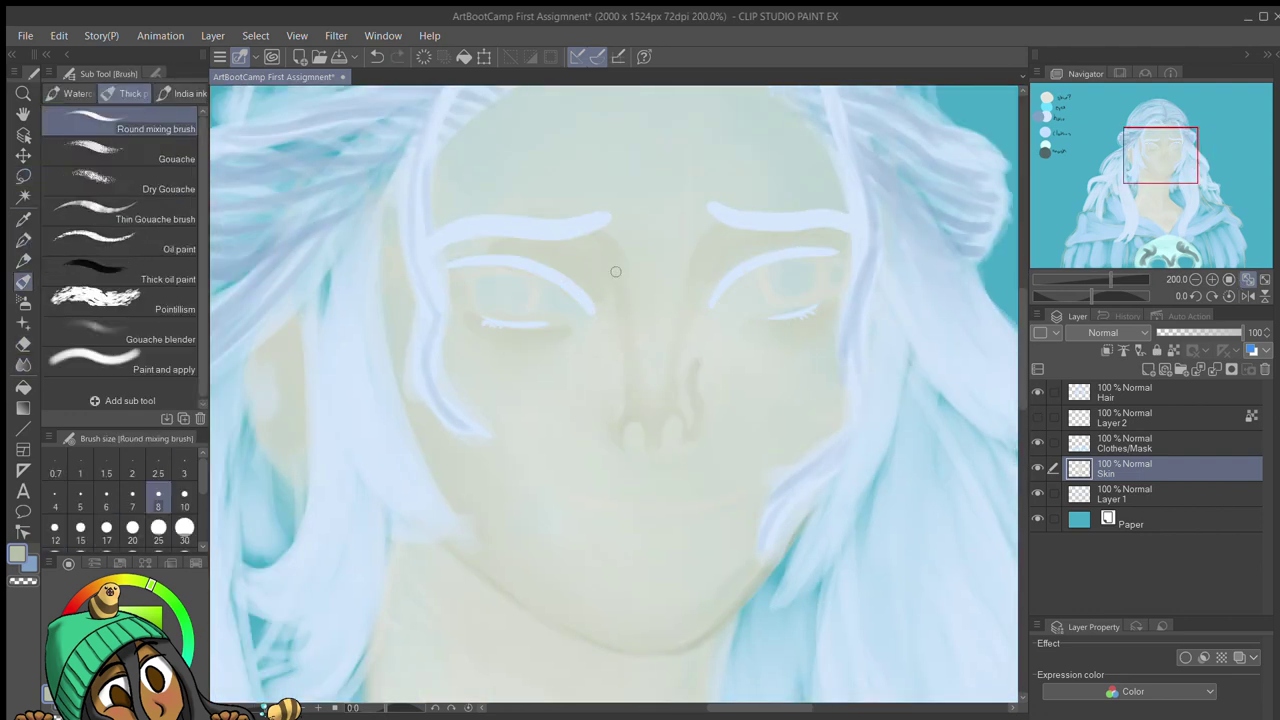
left_click_drag(631, 314, 640, 394)
left_click(1037, 467)
left_click(1037, 467)
key("j")
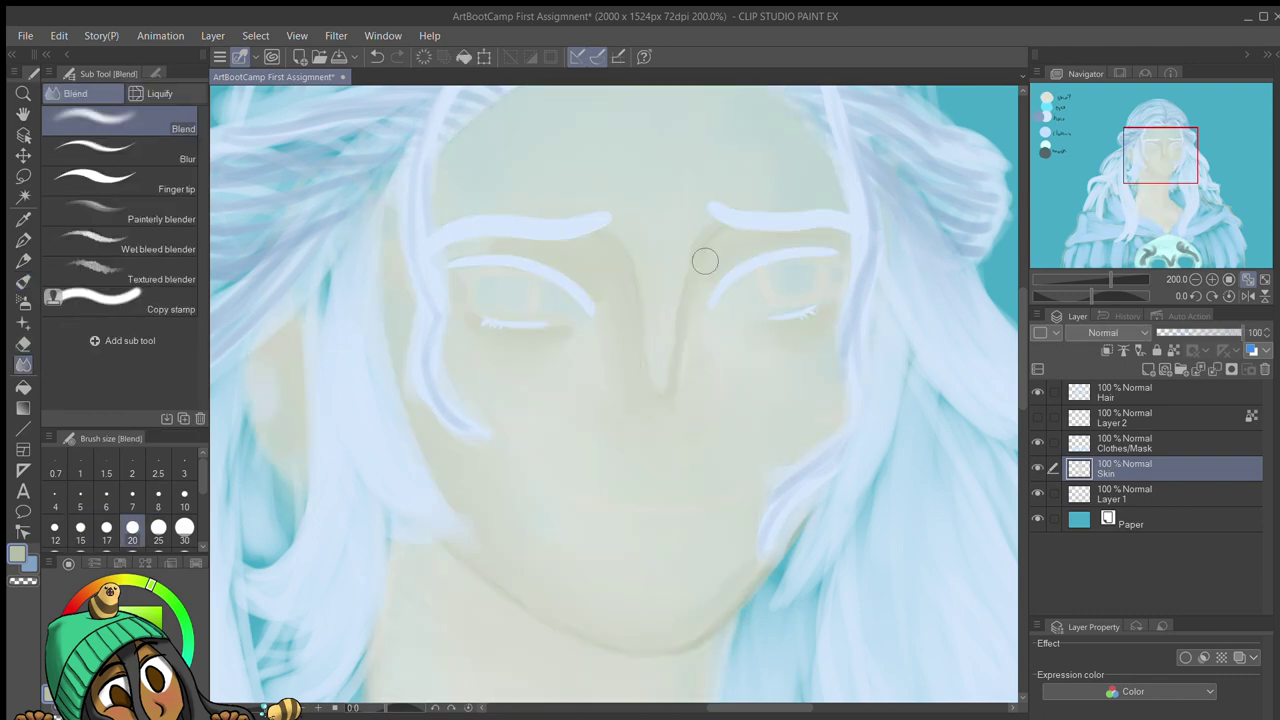
Step: Paint the nostrils and nose wings, blend them, and shade the sides of the nose with the Round mixing brush at size 15
key("b")
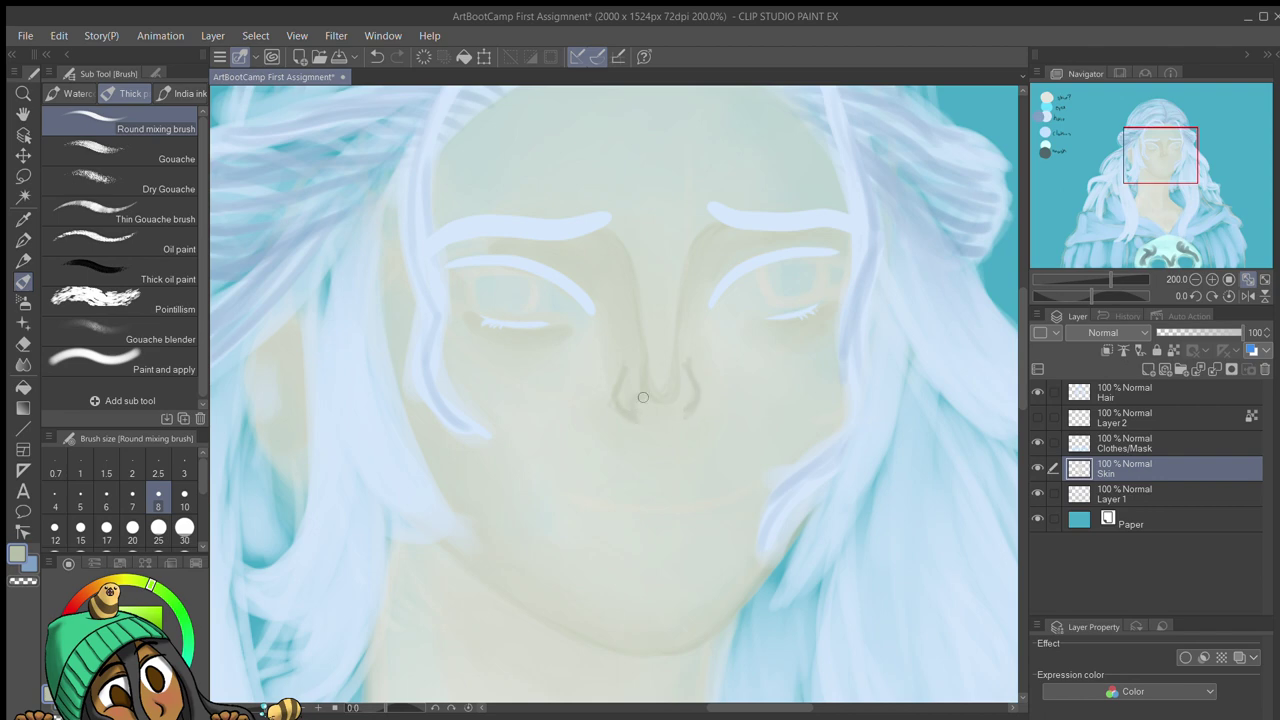
key("j")
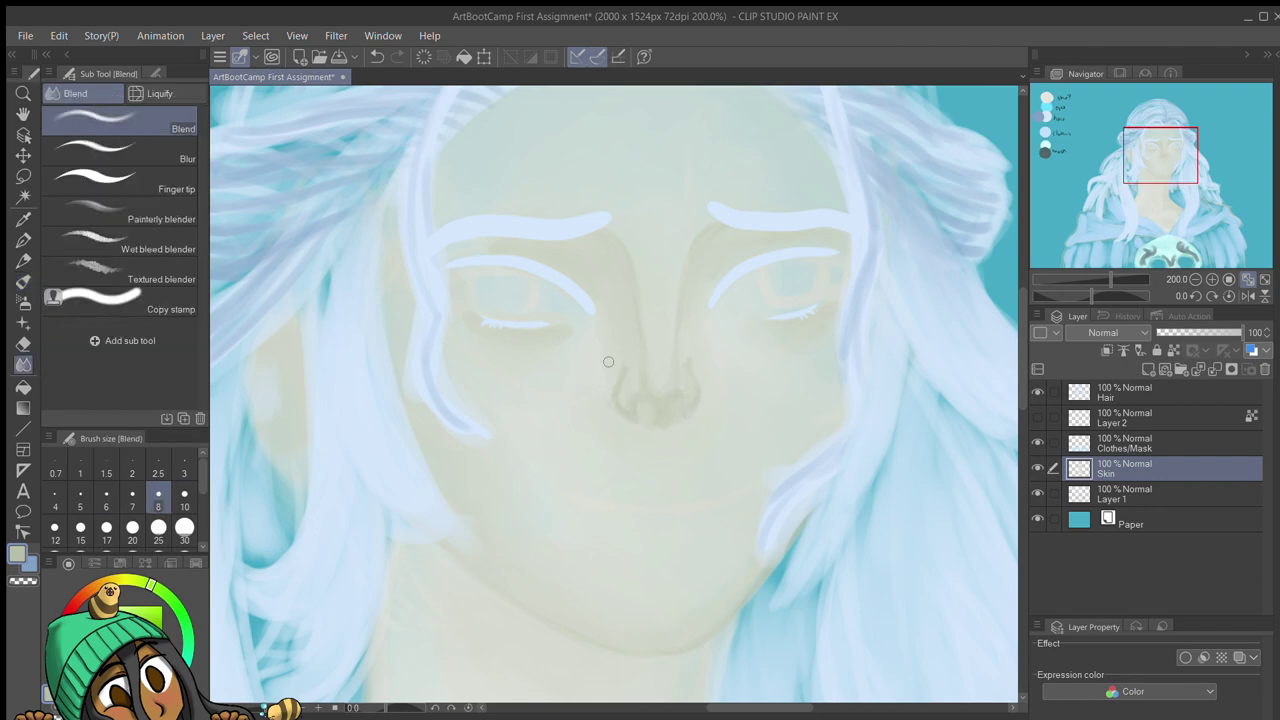
key("b")
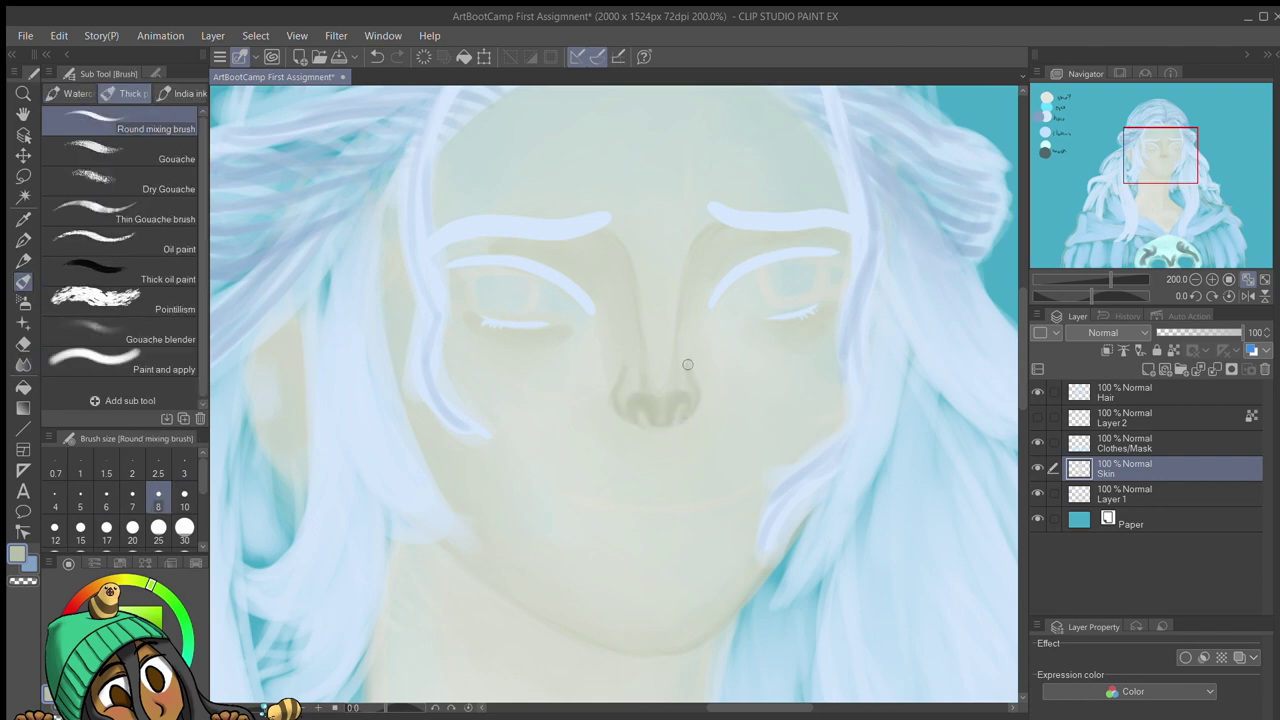
key("bracketright")
key("bracketright")
key("bracketright")
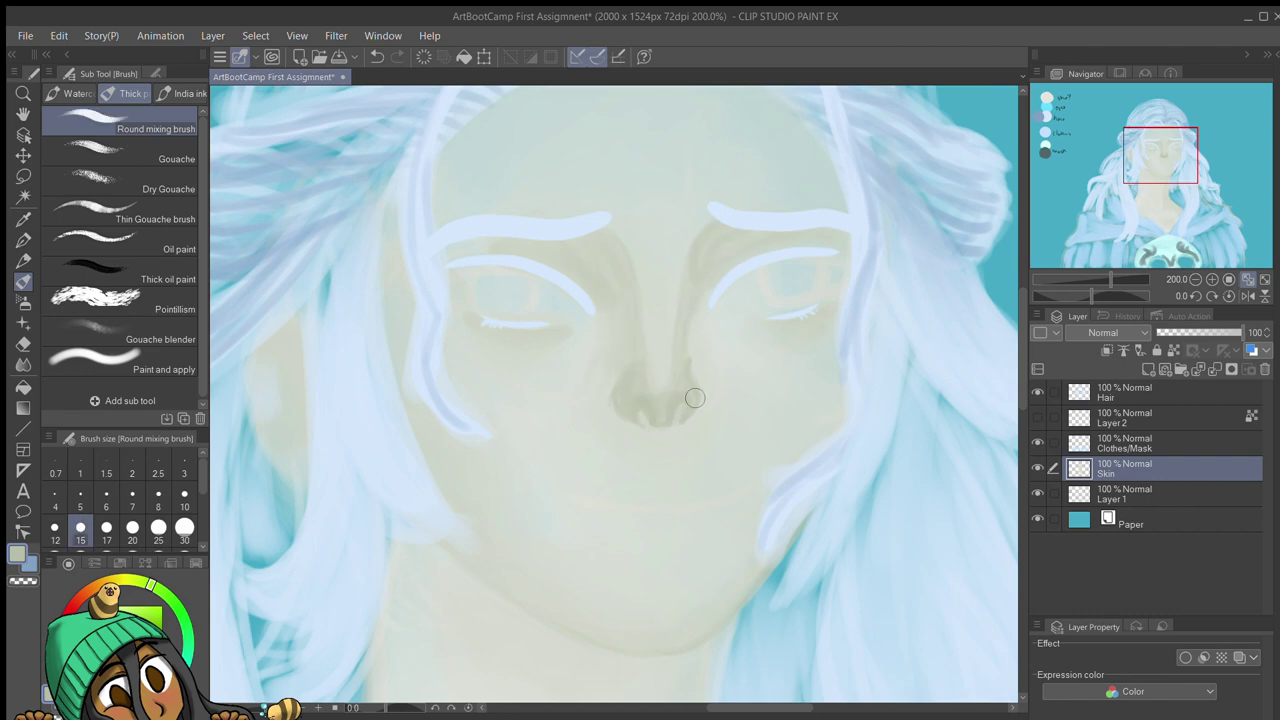
Step: Shade below both lower eyelids and inside the ear in darker beige with the Round mixing brush at size 7
key("bracketleft")
key("bracketleft")
key("bracketleft")
key("bracketleft")
left_click_drag(812, 318, 766, 326)
left_click_drag(534, 337, 480, 339)
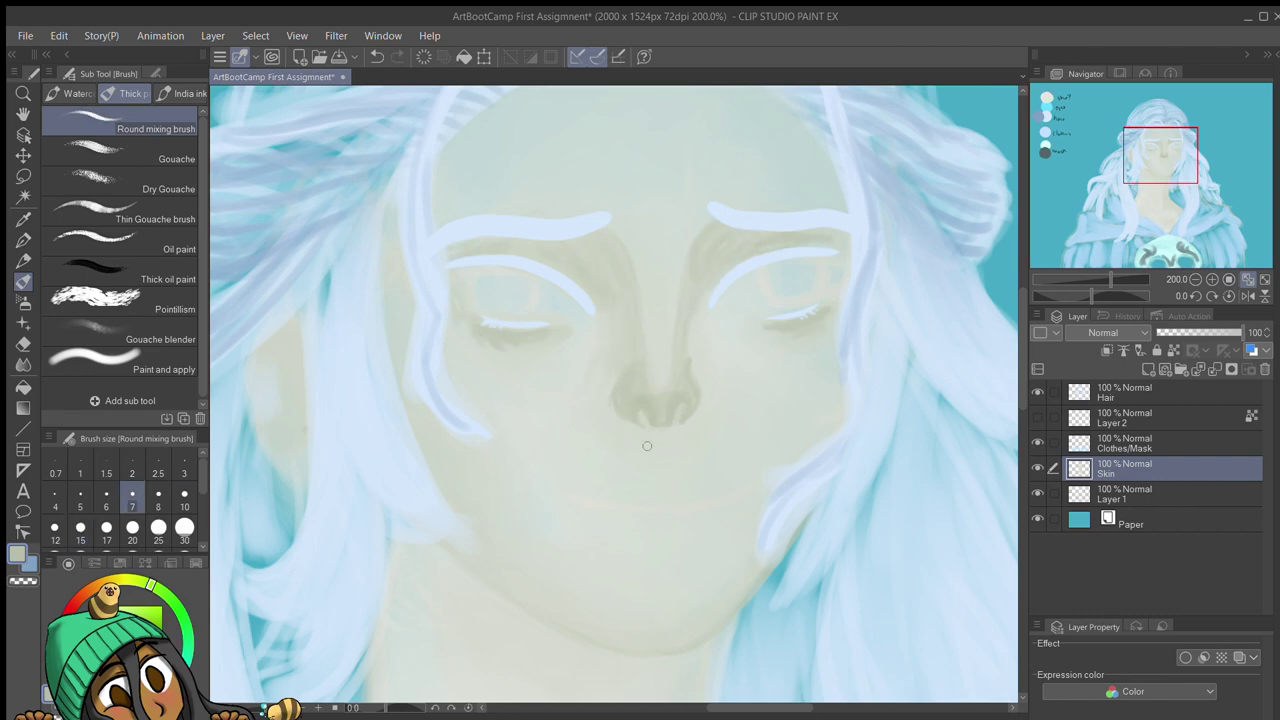
left_click_drag(268, 340, 285, 520)
left_click_drag(280, 440, 275, 325)
Step: Deepen the nose bridge, eye sockets and mouth shadows with the Round mixing brush at size 8 and soften them with the Blend tool
key("bracketright")
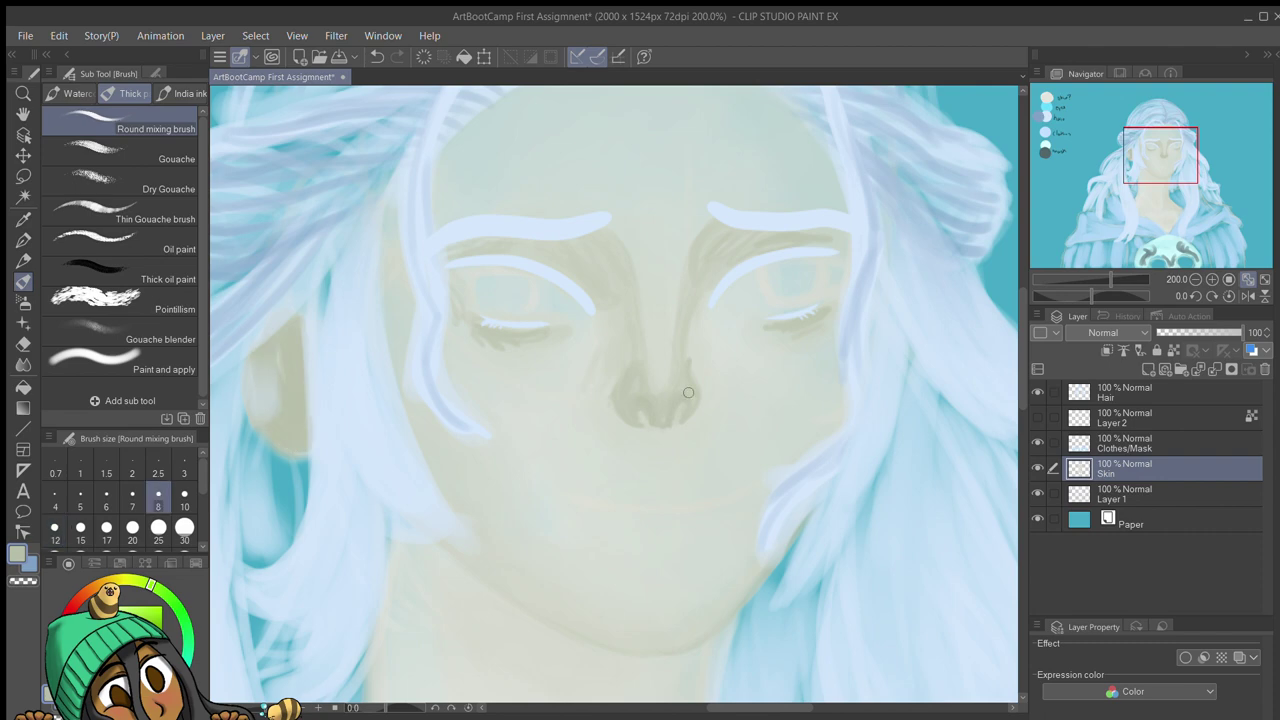
left_click_drag(677, 376, 682, 298)
mouse_move(628, 302)
left_mouse_down()
mouse_move(618, 242)
mouse_move(516, 242)
left_mouse_up()
left_click_drag(711, 262, 775, 230)
left_click_drag(614, 523, 690, 521)
key("j")
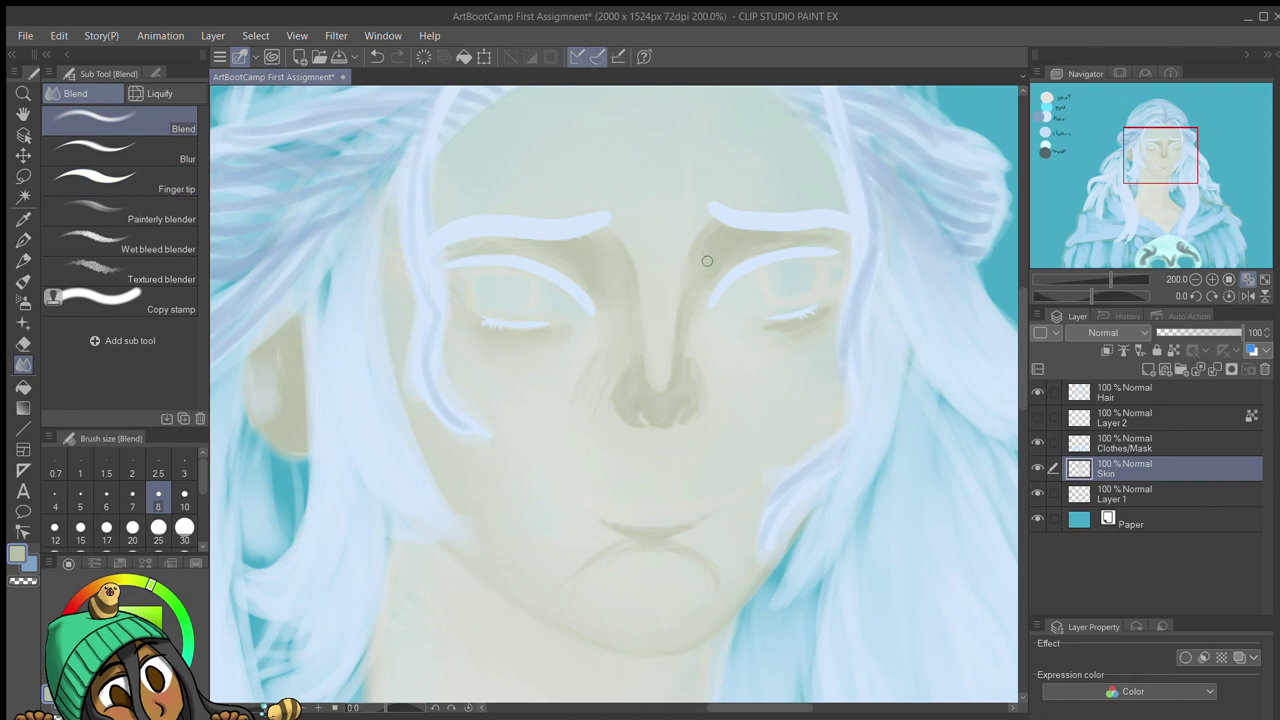
key("b")
left_click_drag(485, 465, 600, 380)
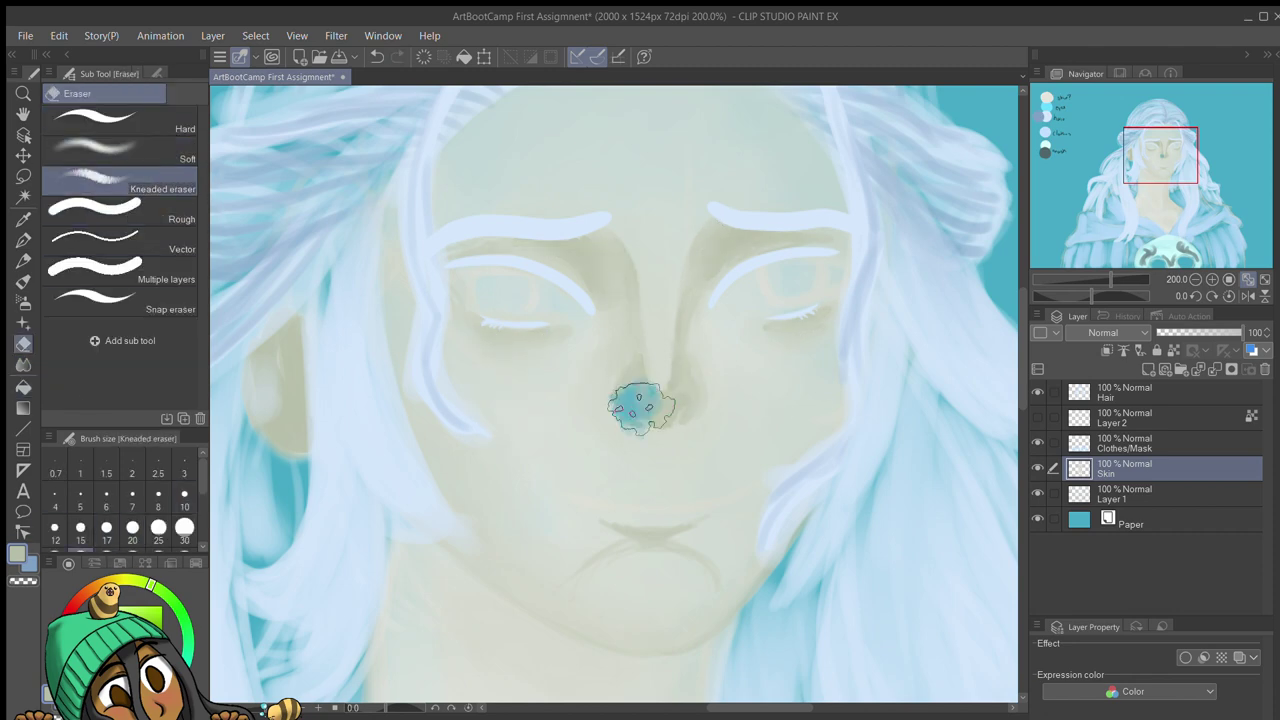
key("ctrl+z")
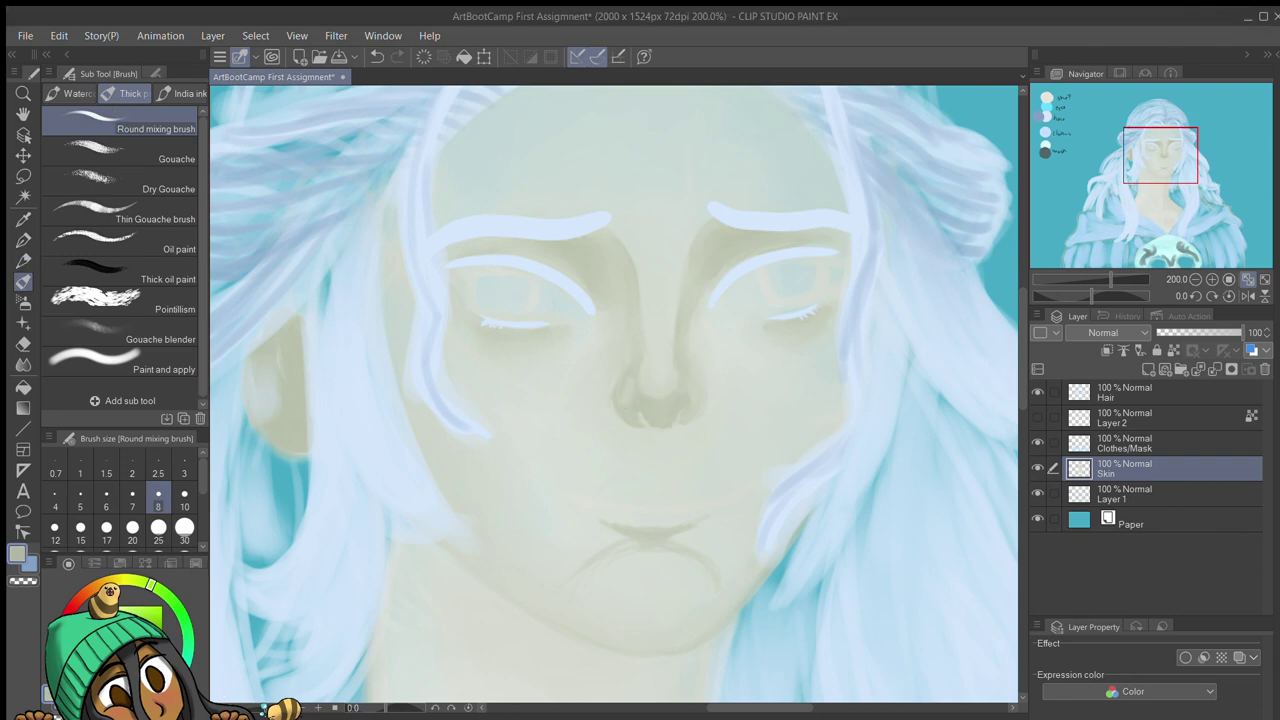
key("ctrl+z")
Step: Refine the nostrils and nose tip with the Round mixing brush at size 5 and soften the nose shading with the Blend tool
key("bracketleft")
key("bracketleft")
key("bracketleft")
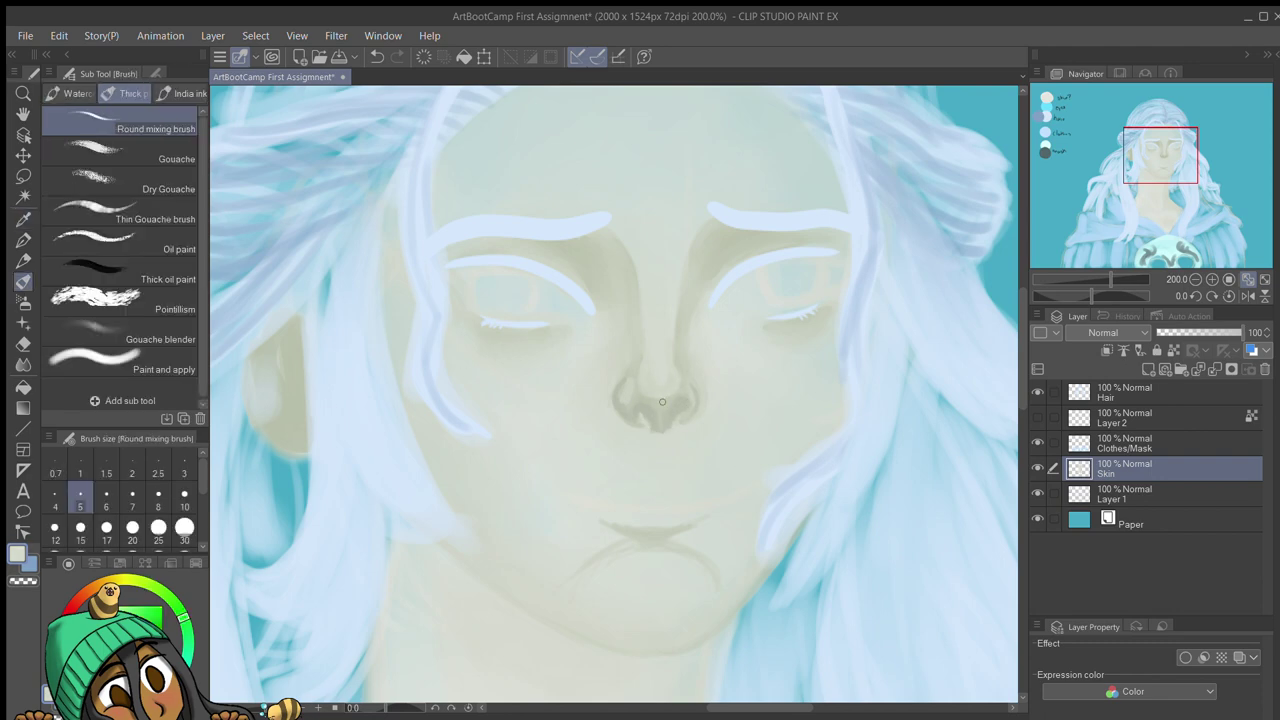
key("j")
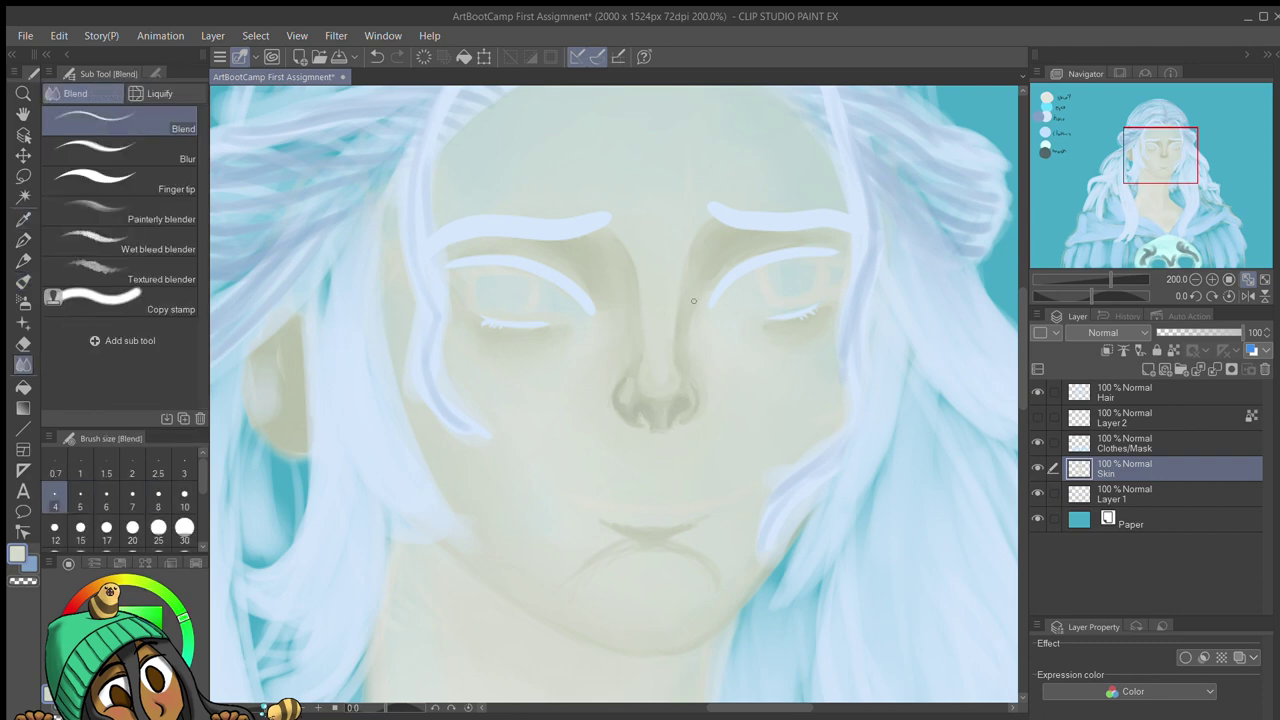
key("bracketright")
key("bracketright")
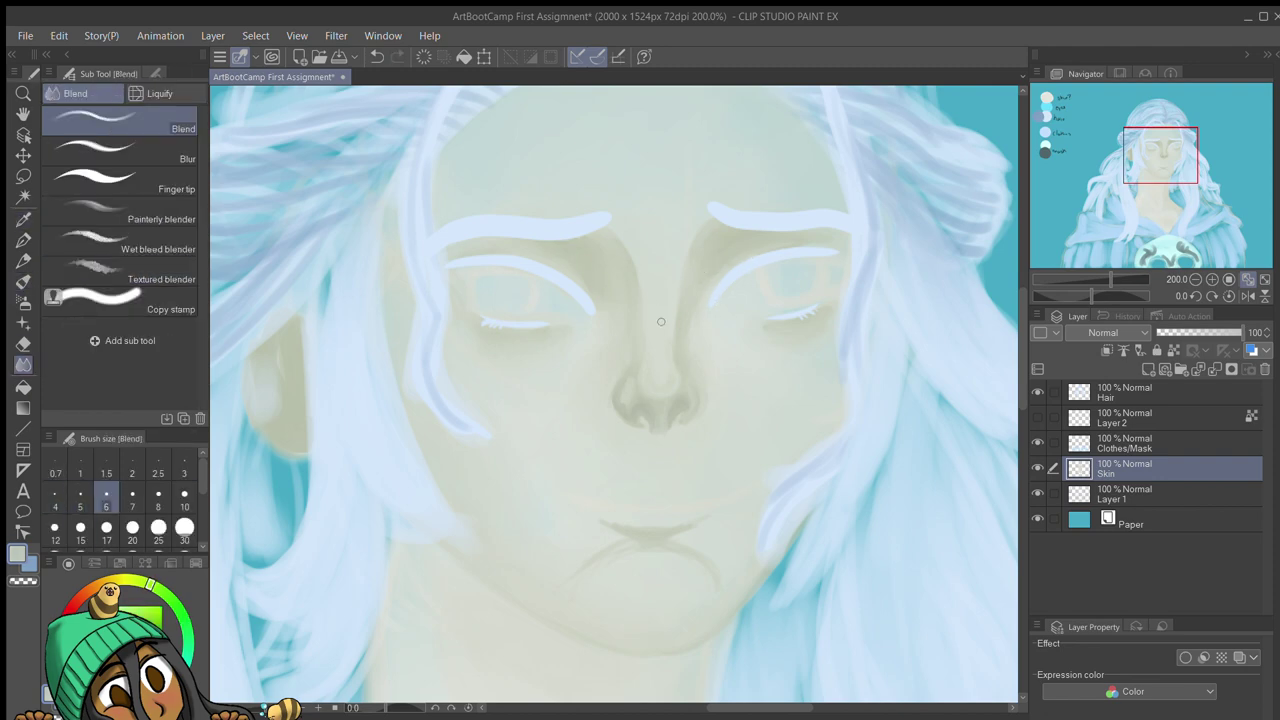
Step: Lasso the image-right eyebrow on the Hair layer to adjust it, and clear the selection
left_click(760, 222, "ctrl+shift")
key("m")
left_click_drag(710, 205, 852, 228)
key("ctrl+d")
key("b")
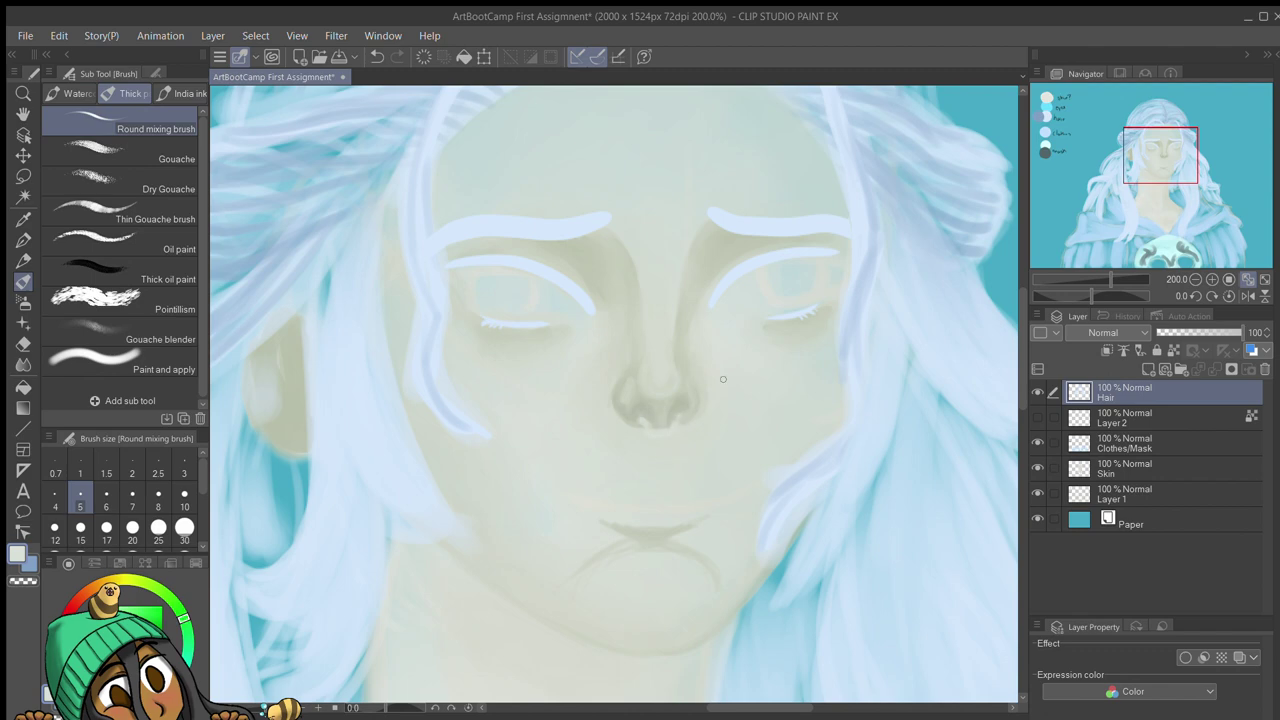
Step: Paint over the mouth and chin shadow in skin cream with an enlarged Round mixing brush and blend the area
left_click_drag(600, 505, 680, 508)
key("ctrl+z")
key("bracketright")
key("bracketright")
key("bracketright")
key("bracketright")
key("ctrl+minus")
key("i")
key("j")
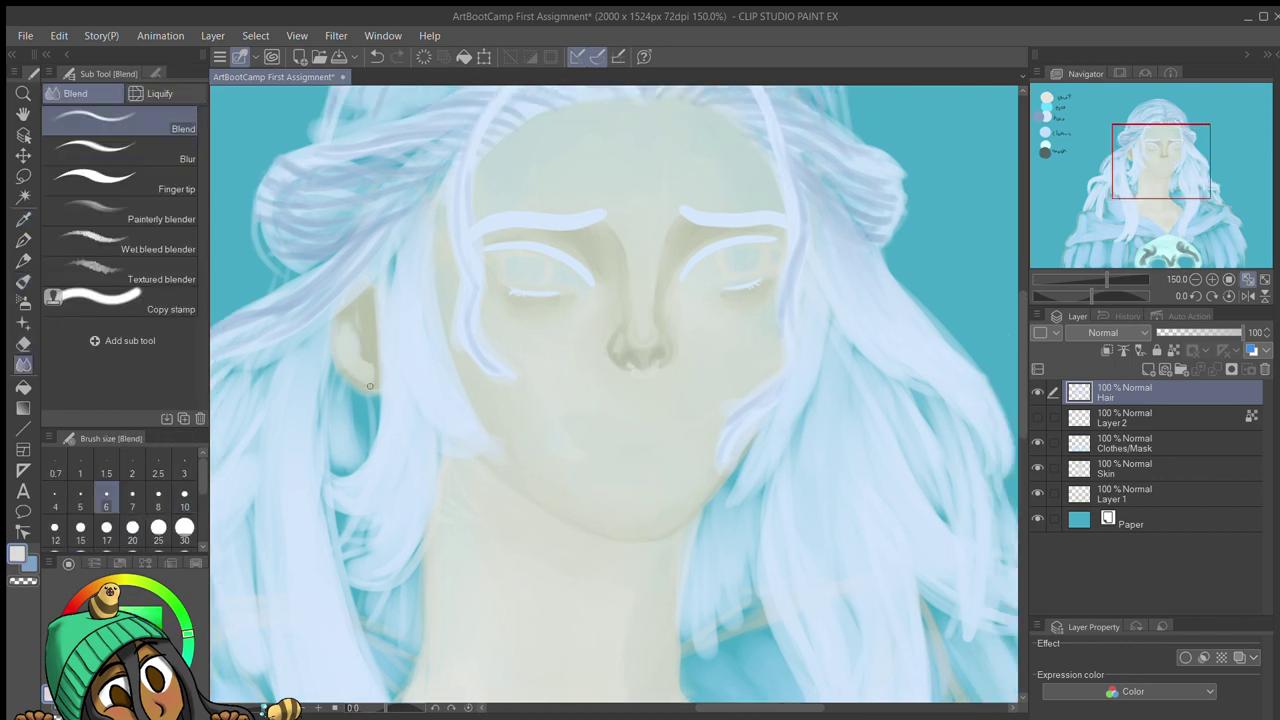
Step: Check the Skin layer at 75% opacity, restore it to 100%, and clean up the lower face with the Round mixing brush
left_click(1124, 468)
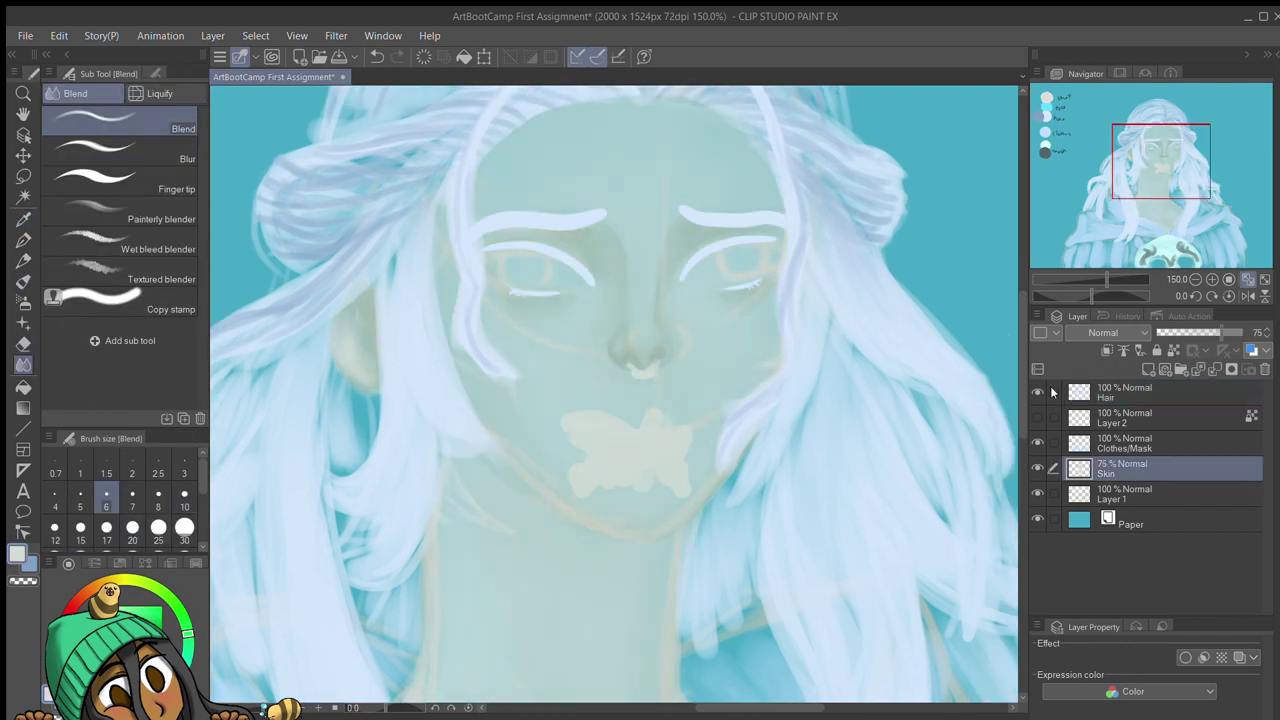
key("b")
key("ctrl+z")
key("ctrl+plus")
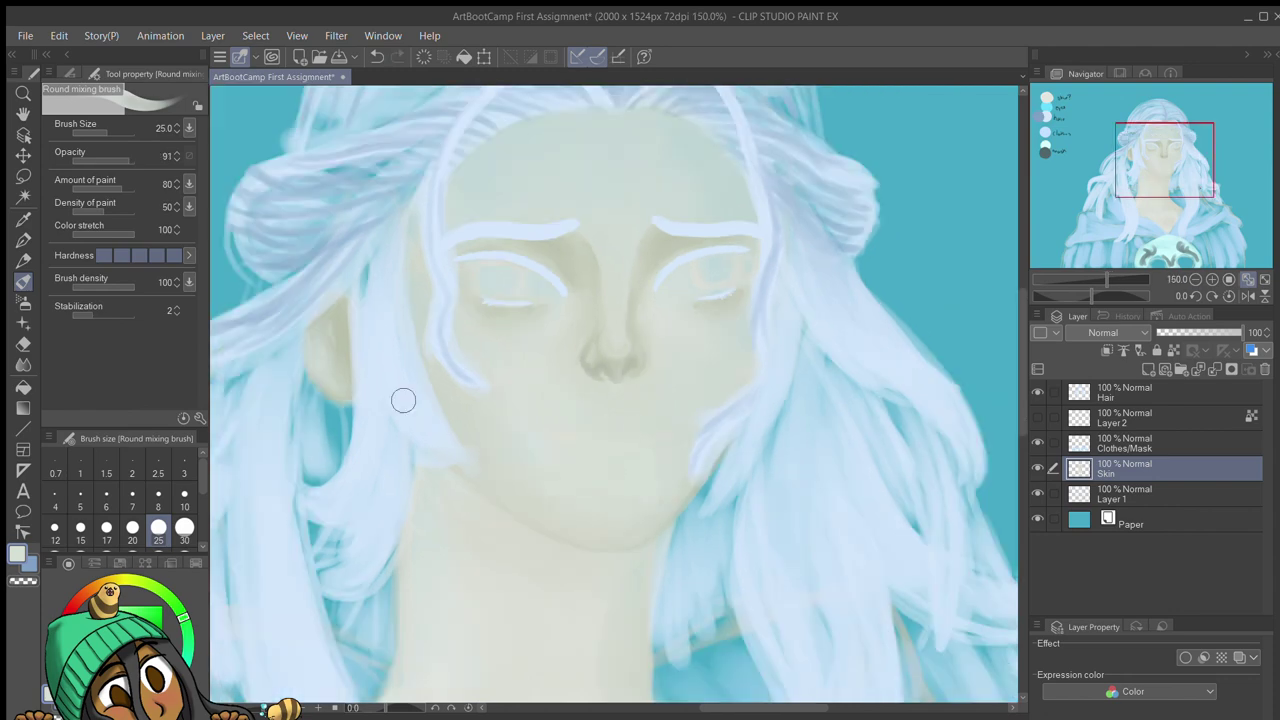
key("j")
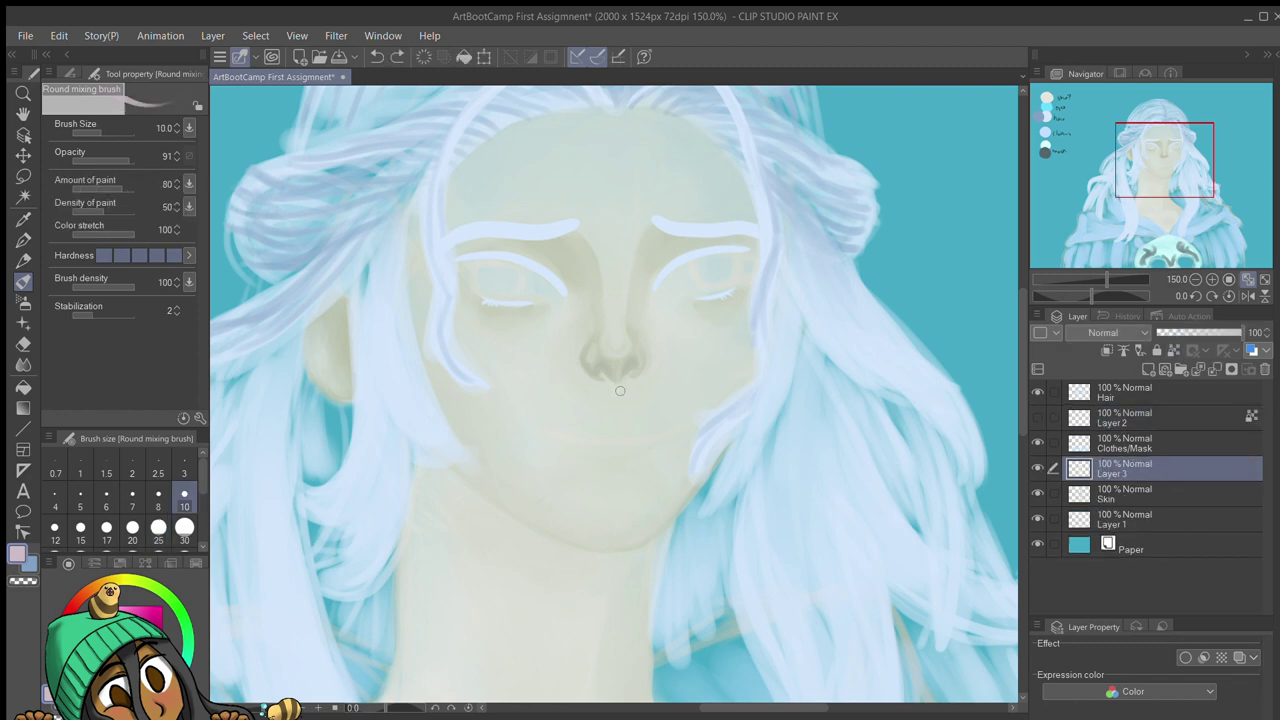
Step: Paint full lips in muted pink on a new layer above Skin with the Round mixing brush at size 17
left_click_drag(585, 455, 651, 453)
key("bracketright")
key("bracketright")
key("bracketright")
left_click_drag(560, 450, 655, 455)
mouse_move(520, 430)
left_mouse_down()
mouse_move(595, 413)
mouse_move(523, 424)
mouse_move(670, 432)
left_mouse_up()
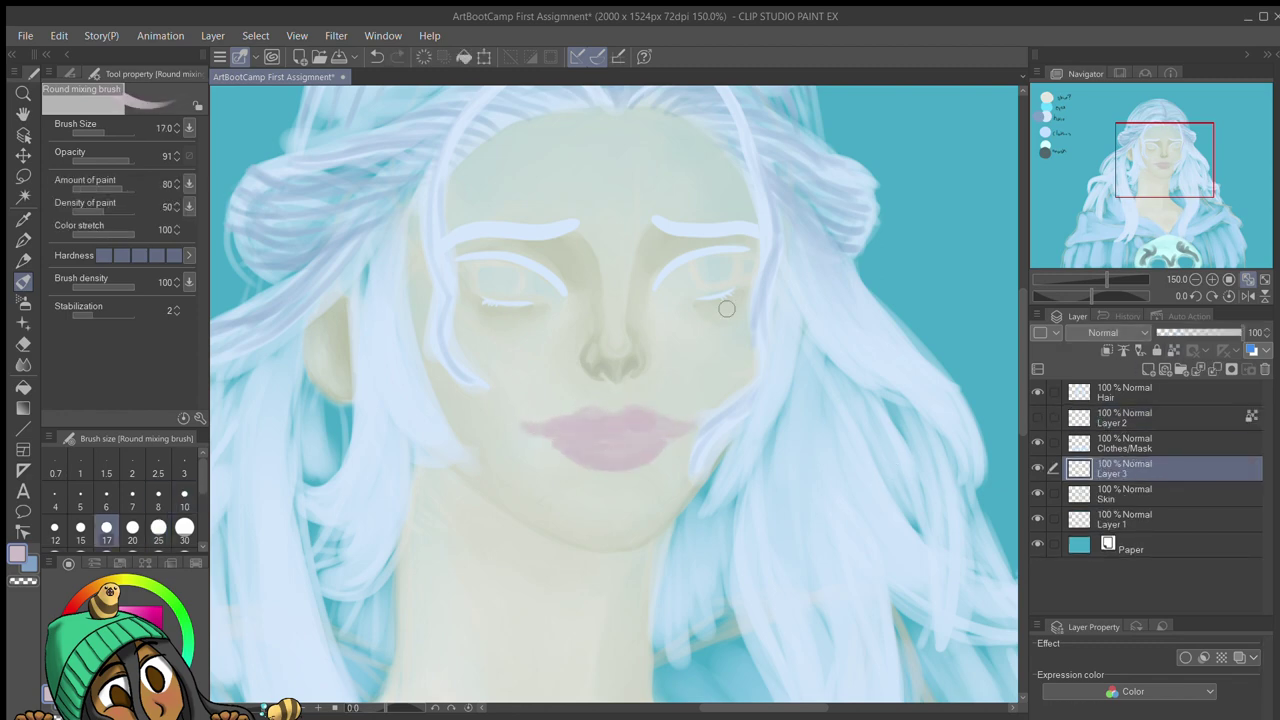
Step: Draw the line between the lips in darker mauve with the Round mixing brush at size 7 and soften the lips with the Blend tool
scroll(606, 451, "up", 5)
scroll(606, 451, "down", 3)
key("bracketleft")
key("bracketleft")
key("bracketleft")
key("bracketleft")
key("bracketleft")
left_click_drag(476, 432, 720, 430)
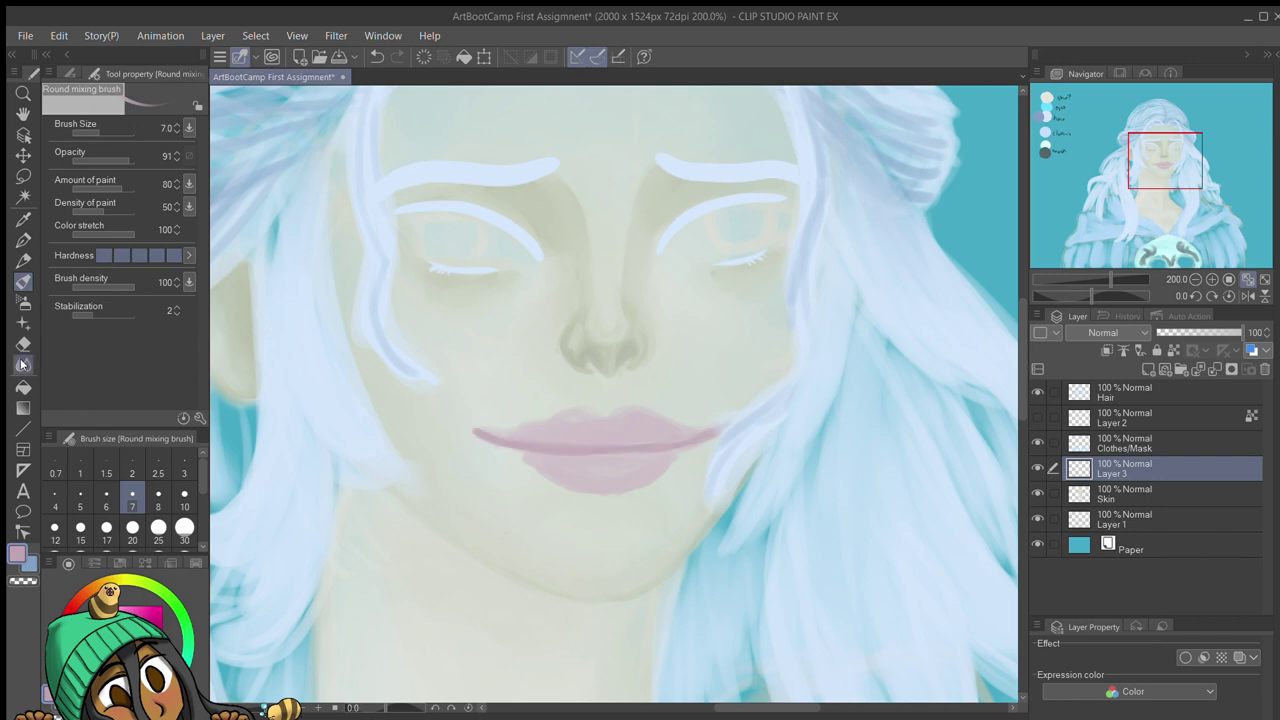
left_click(21, 364)
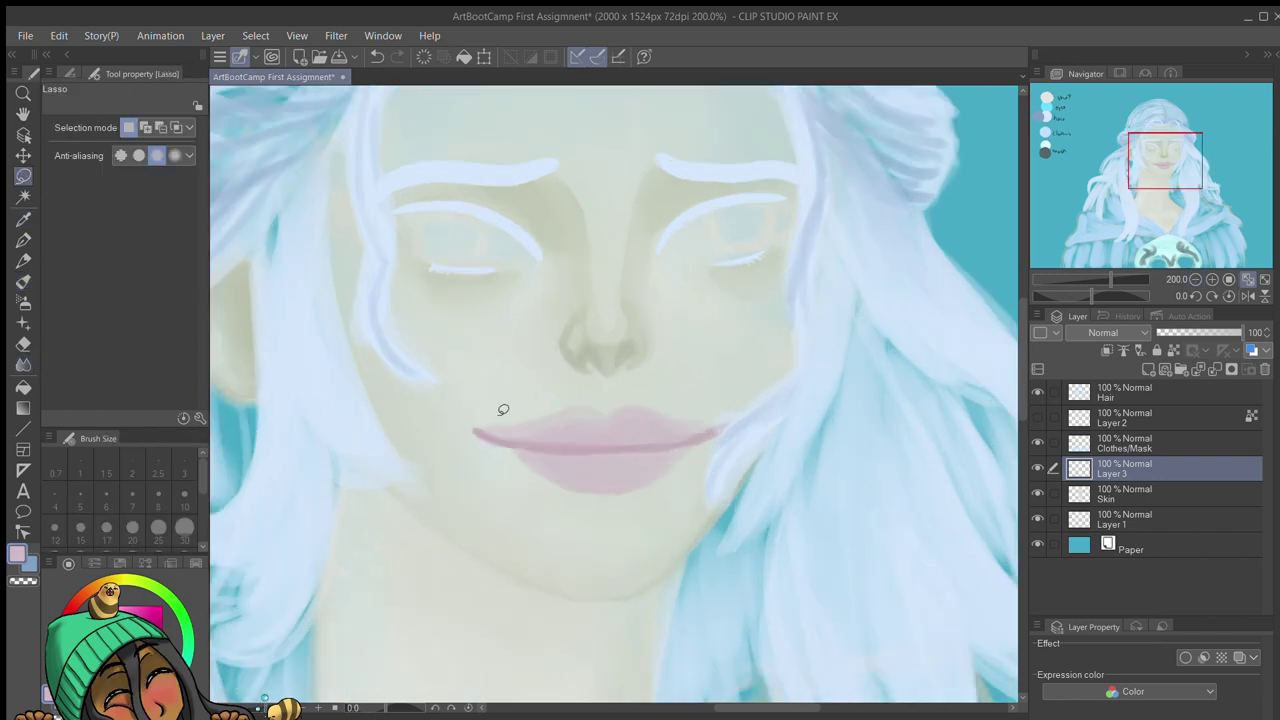
Step: Lasso the lips, transform them to be narrower and slightly lower on the face, and deselect
key("m")
left_click_drag(503, 409, 686, 449)
key("ctrl+t")
left_click_drag(600, 440, 600, 455)
left_click(580, 538)
key("ctrl+d")
key("b")
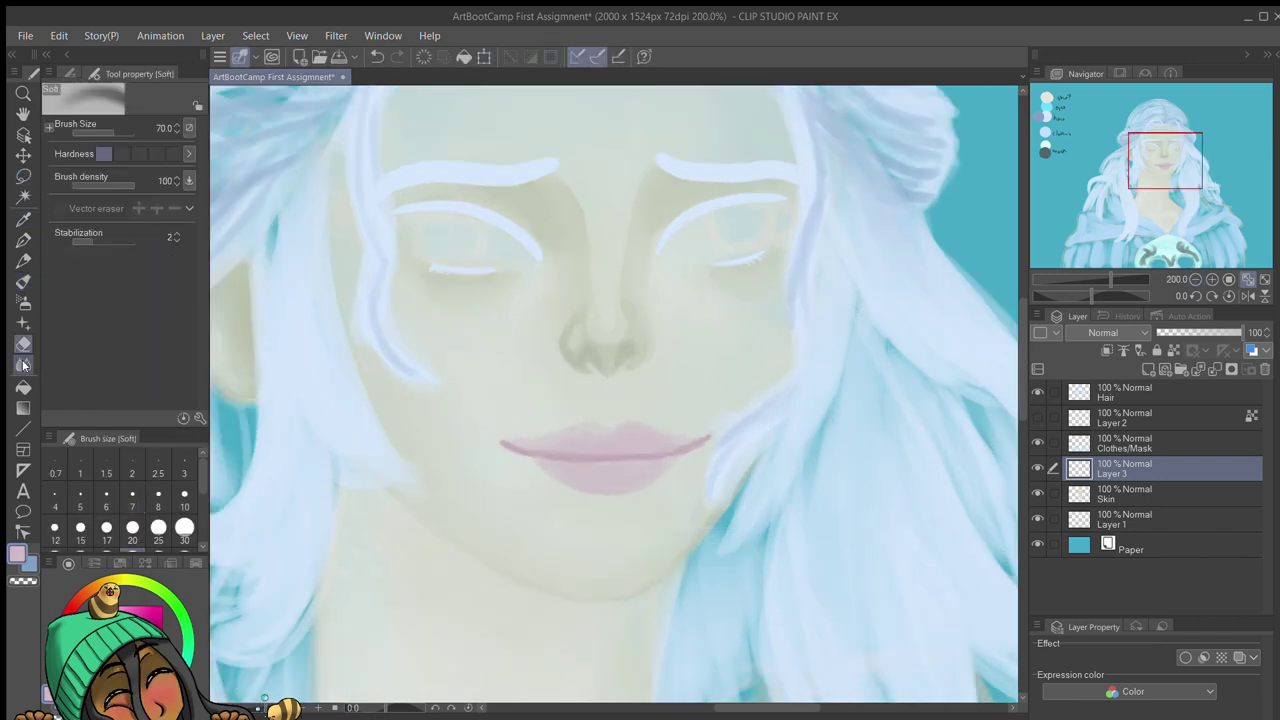
Step: Clean up the edges and corners of the lips with the Round mixing brush and the Soft eraser at size 15
scroll(531, 374, "up", 3)
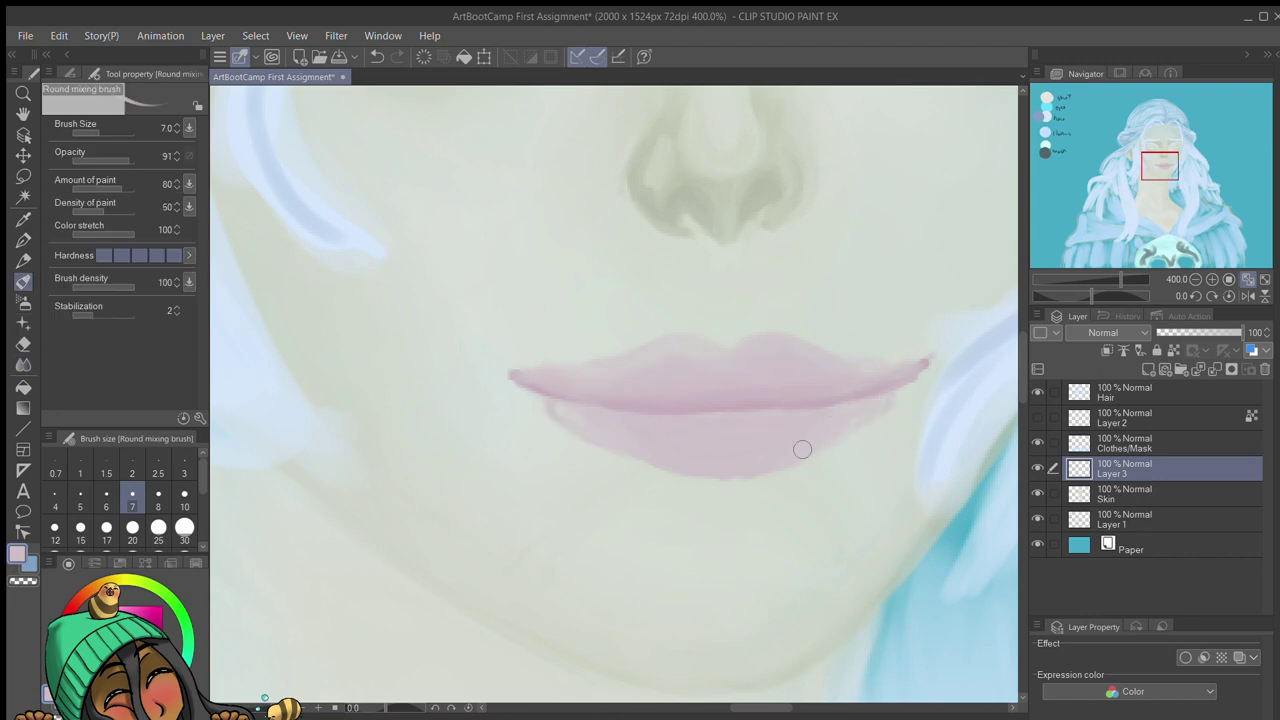
key("e")
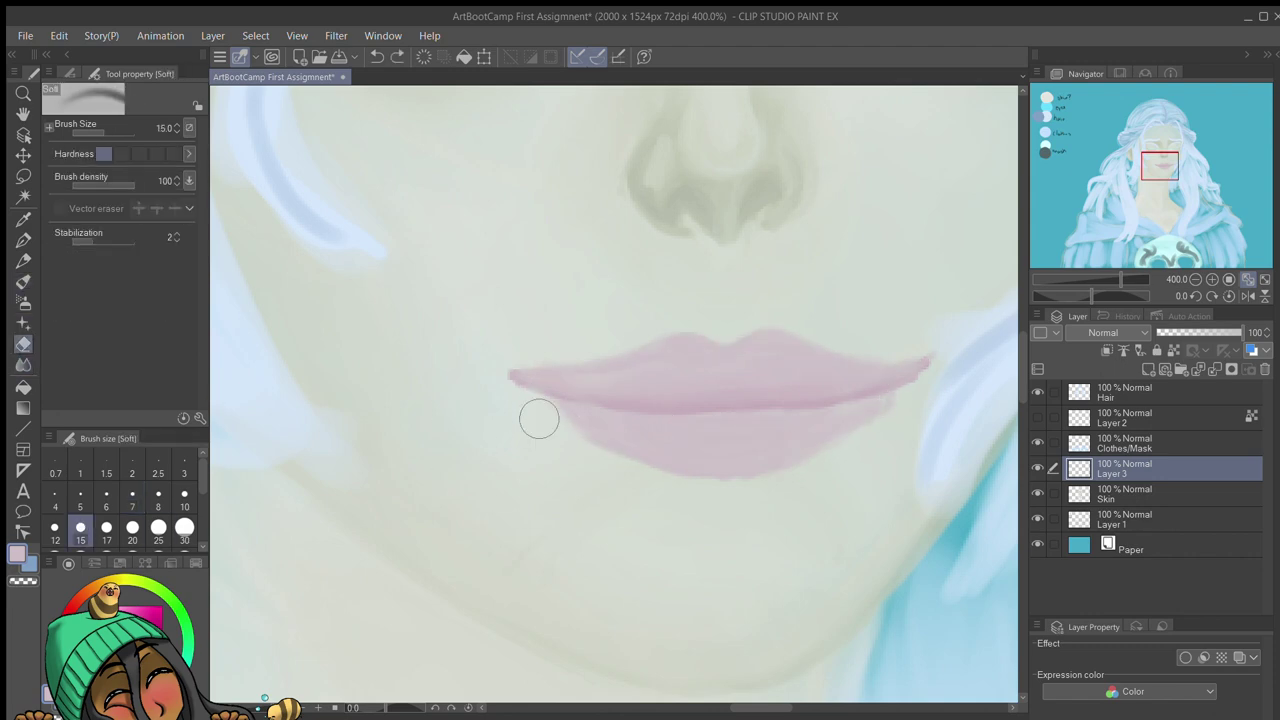
scroll(703, 326, "down", 3)
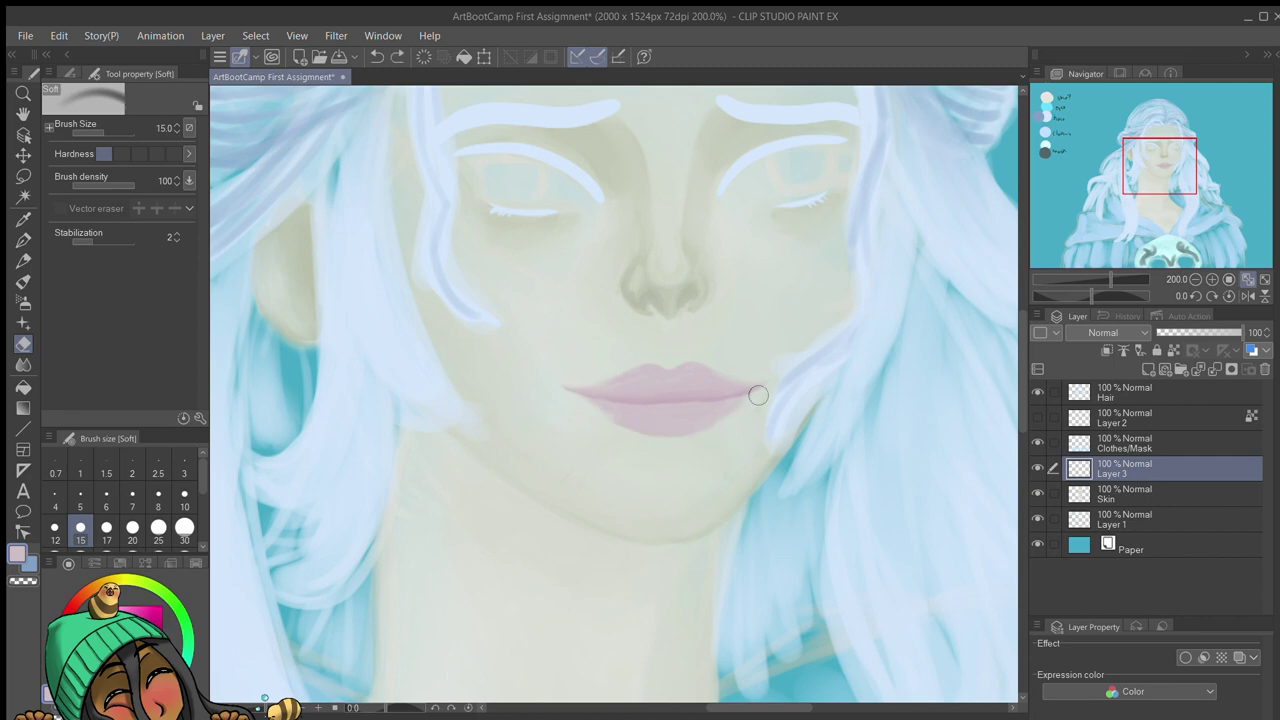
key("b")
Step: Lasso the lips on Layer 3, transform them to adjust their fit on the face, and deselect
scroll(660, 380, "down", 3)
key("m")
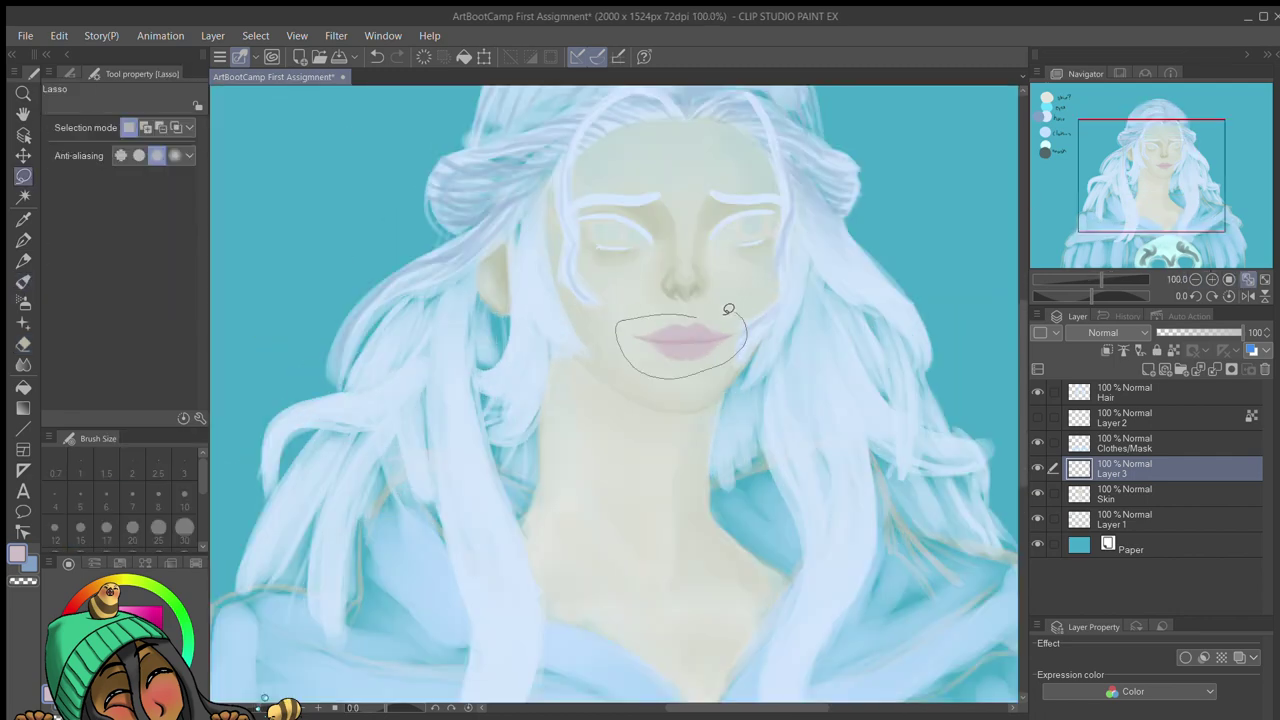
scroll(886, 251, "up", 2)
left_click_drag(770, 352, 705, 408)
key("ctrl+t")
key("Return")
key("ctrl+t")
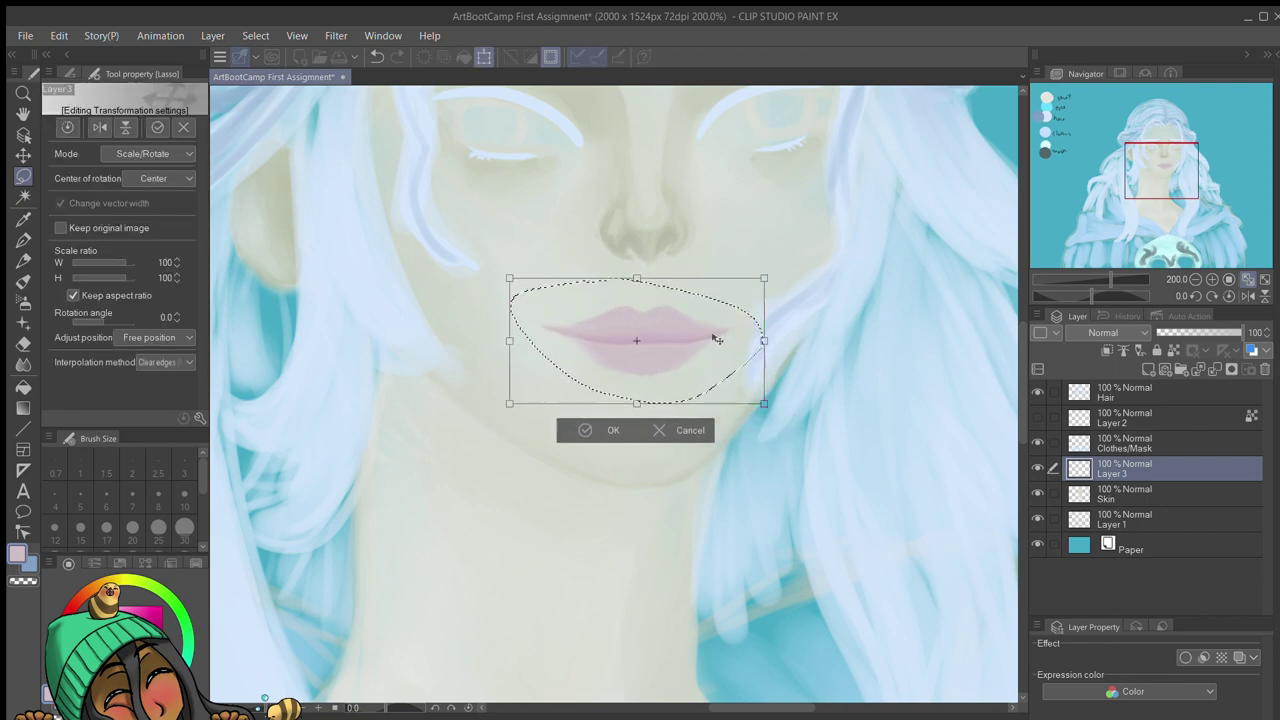
key("Return")
scroll(625, 430, "down", 4)
key("ctrl+d")
scroll(625, 430, "up", 4)
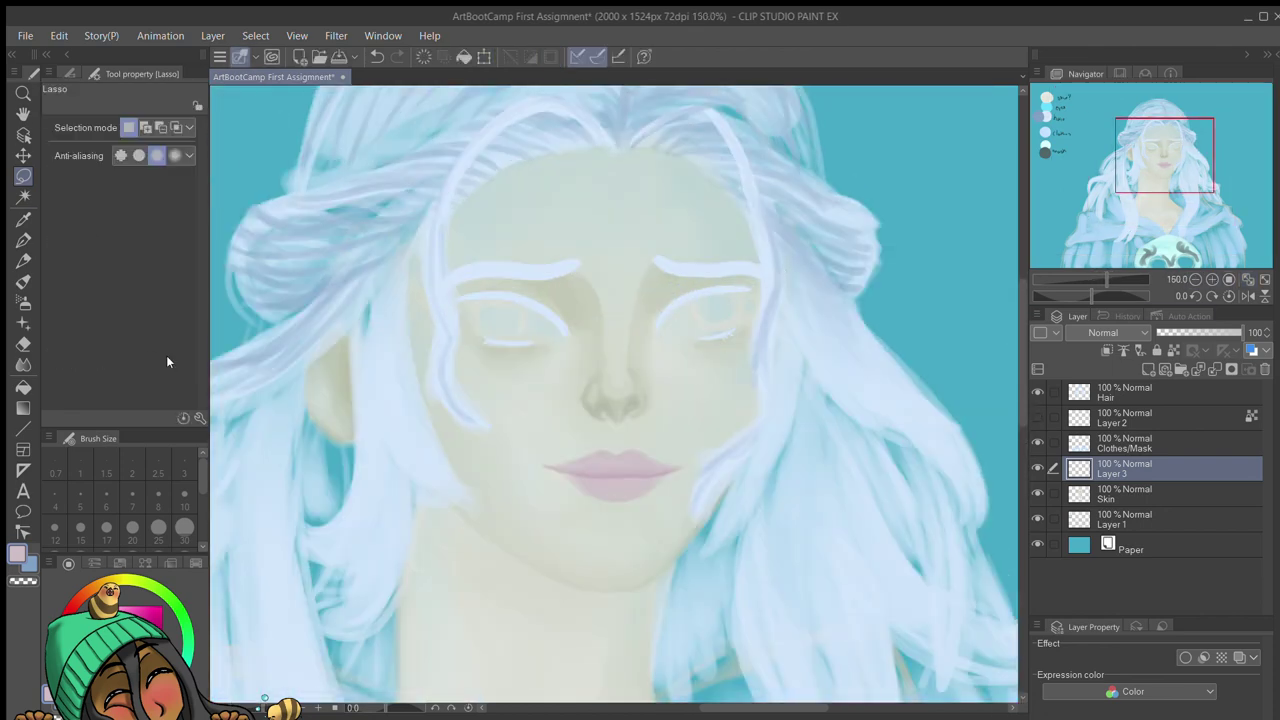
Step: Refine the lips with the Round mixing brush at size 5 and Blend at size 7, and merge their layer into Skin
key("b")
scroll(561, 484, "up", 3)
key("bracketleft")
key("bracketleft")
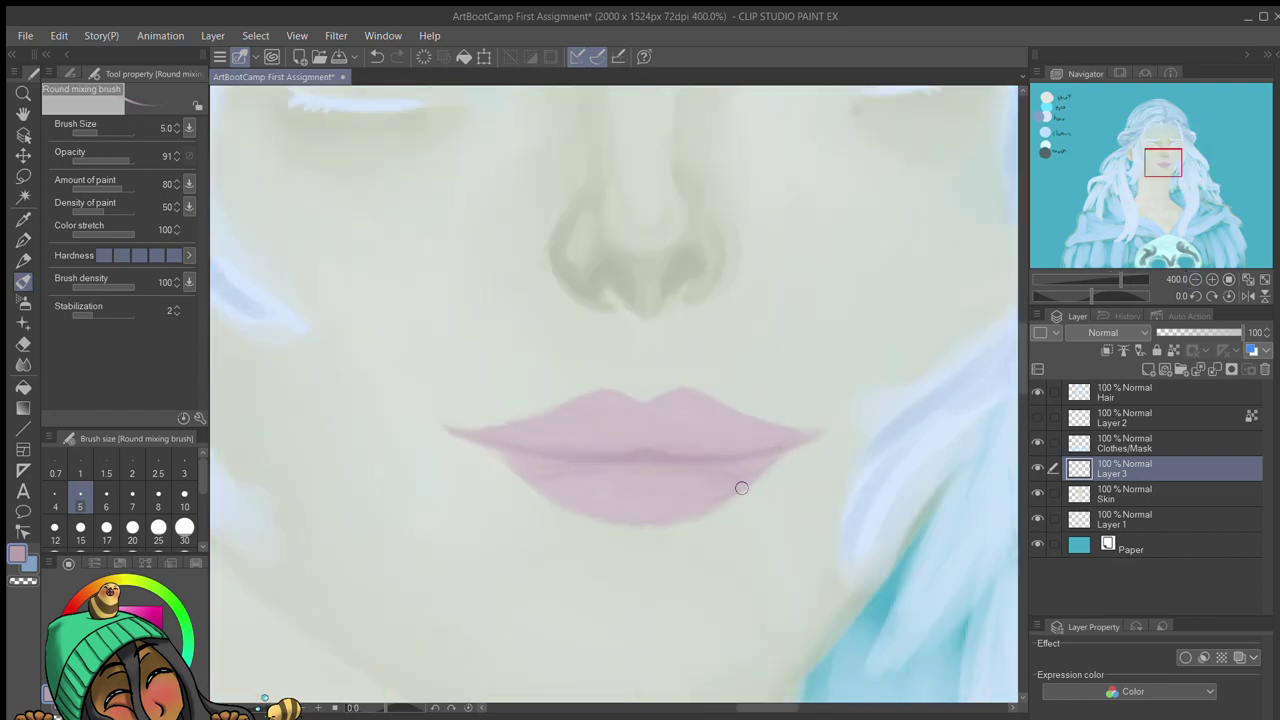
key("j")
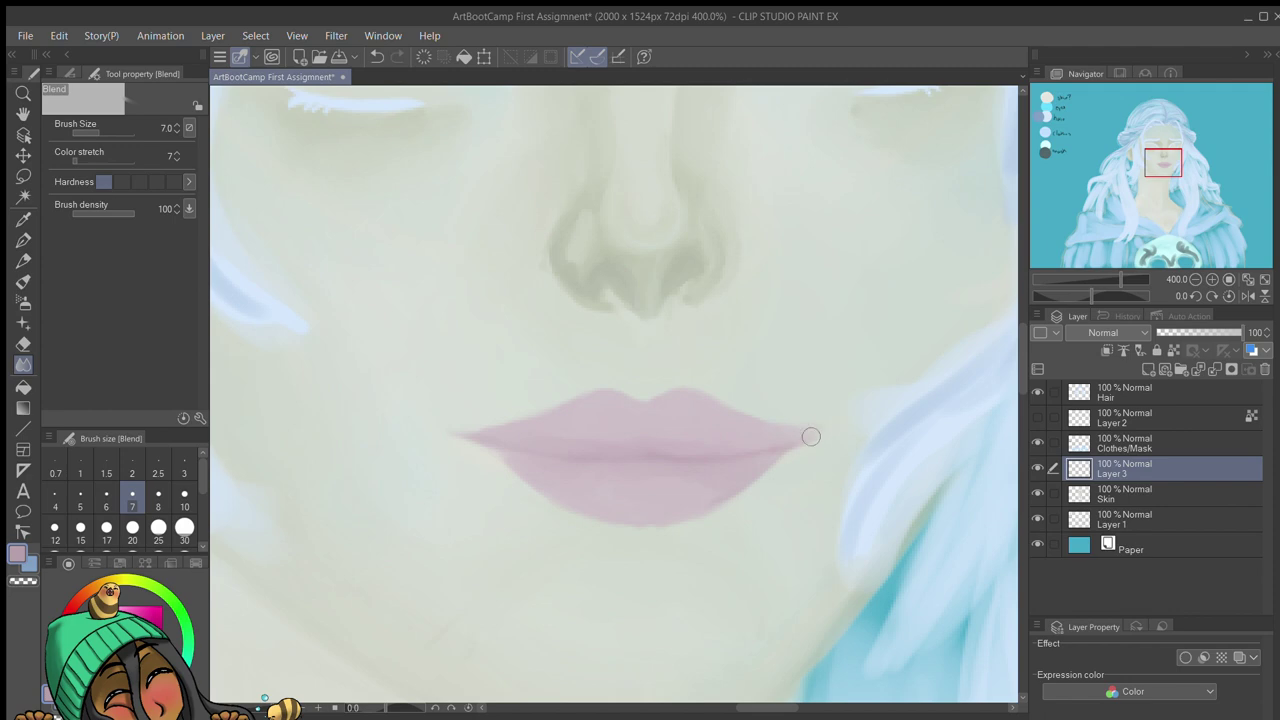
key("e")
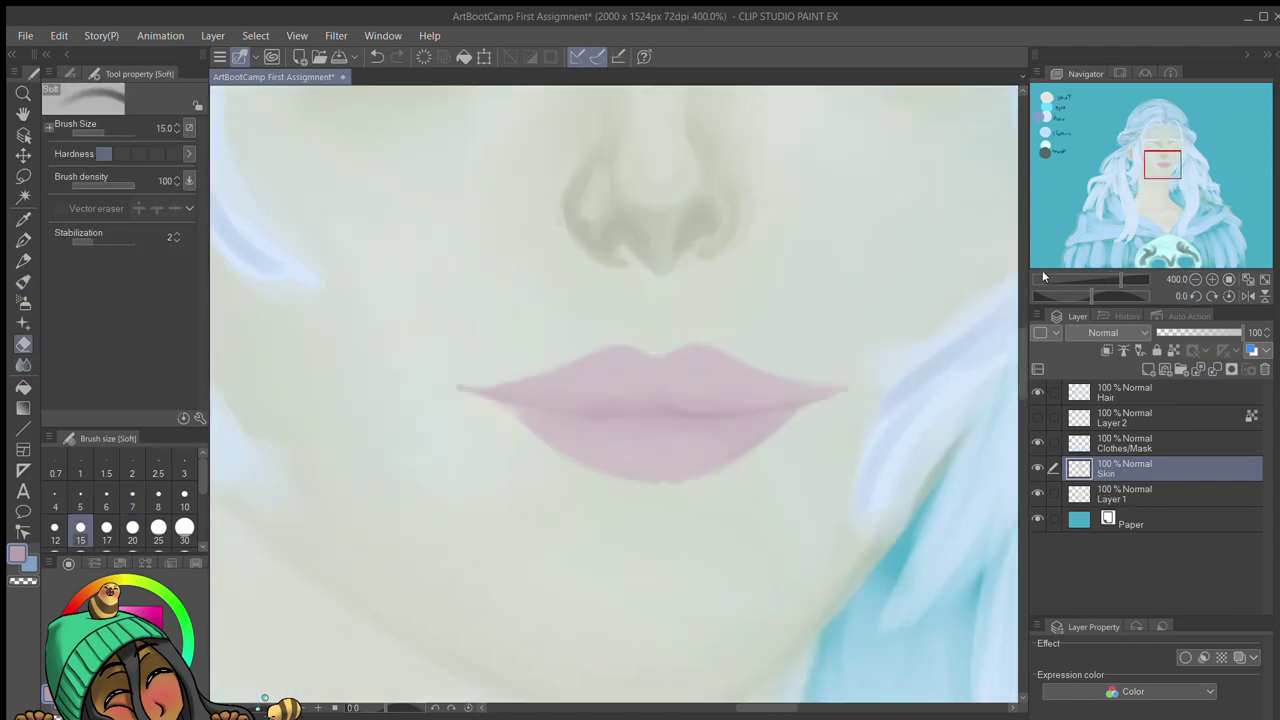
Step: Paint olive-grey shadows under the lower lip, at the mouth corners and around the chin, and soften them with the Blend tool
key("b")
mouse_move(612, 490)
left_mouse_down()
mouse_move(718, 496)
mouse_move(510, 612)
left_mouse_up()
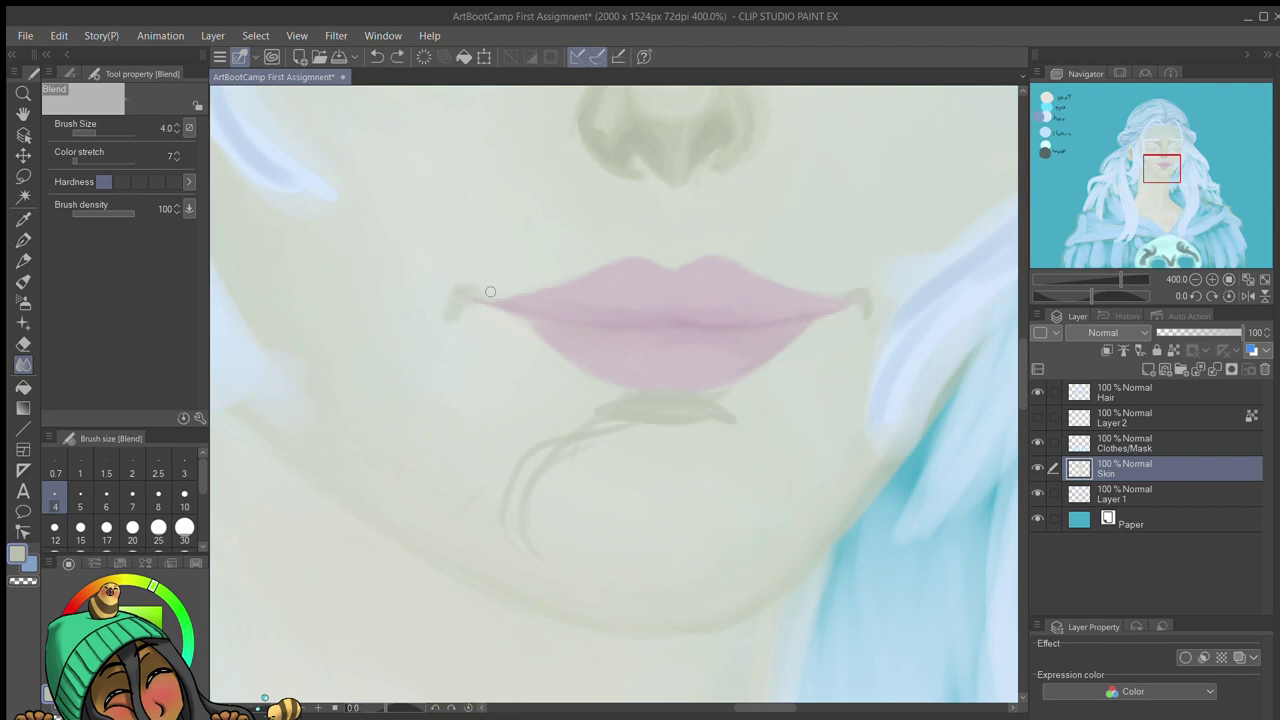
key("b")
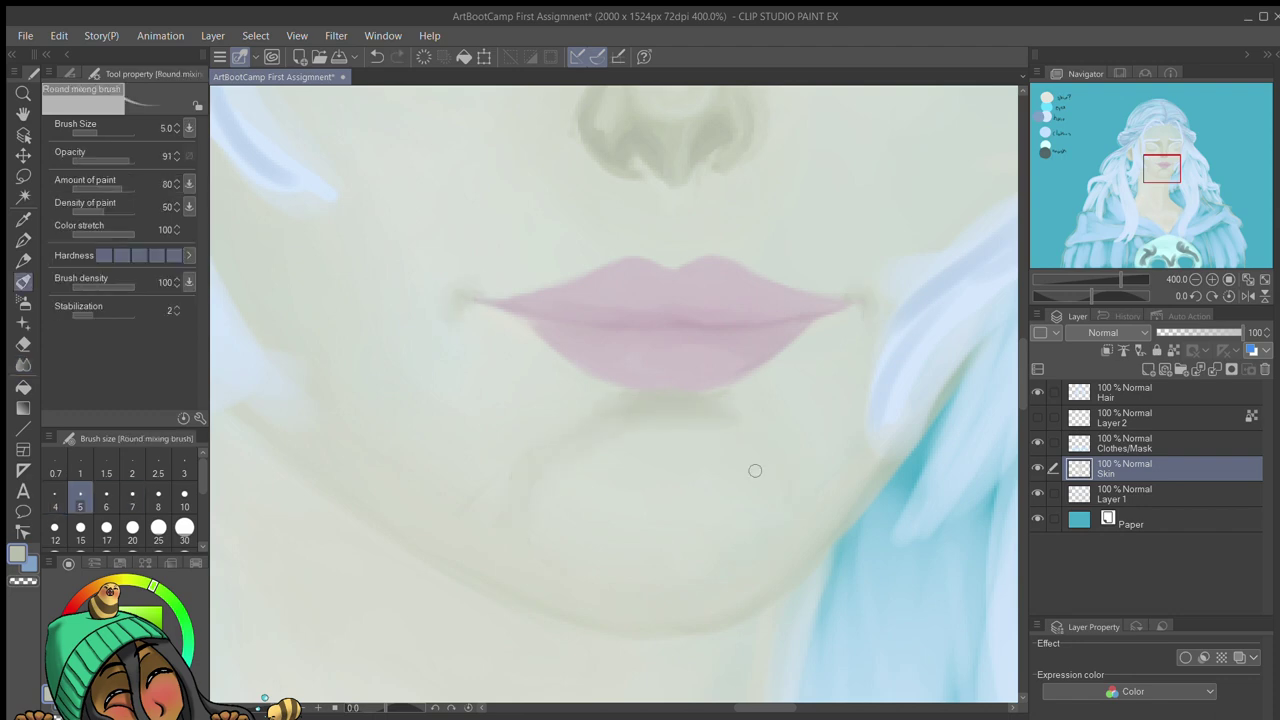
key("j")
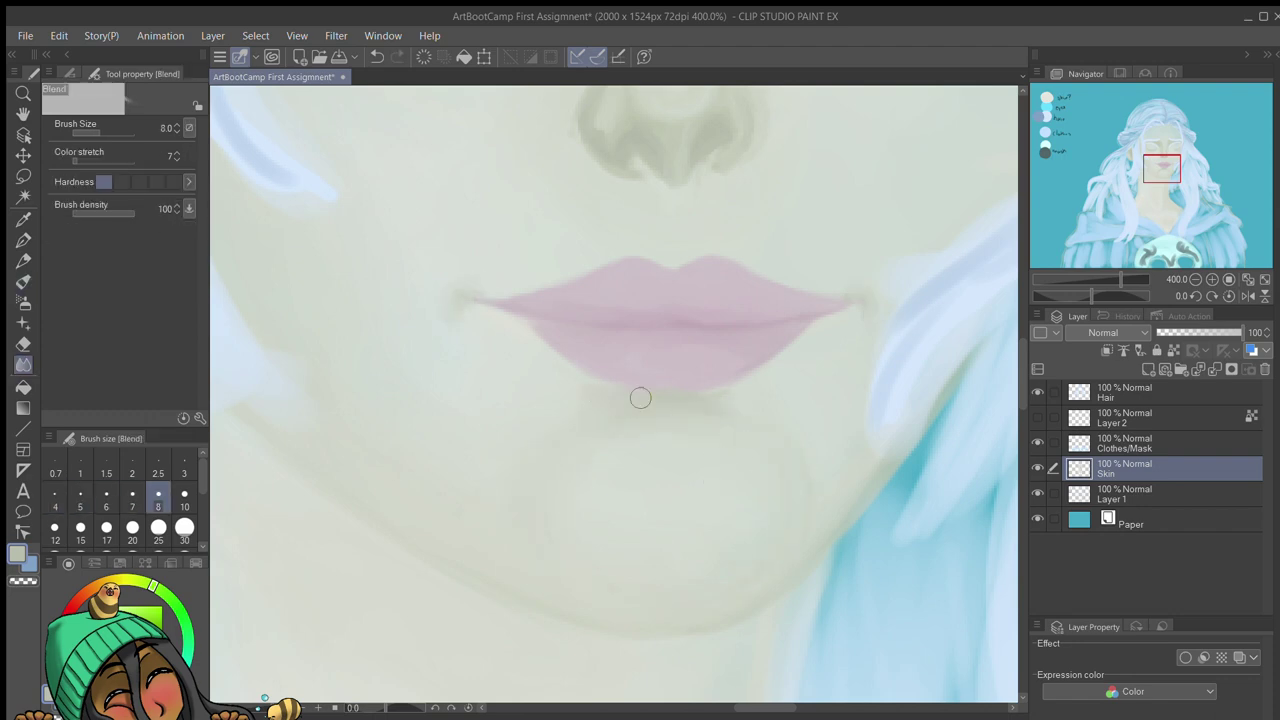
key("ctrl+0")
Step: Sharpen the lower lip's contour and the line between the lips in darker mauve with the G-pen at size 7
scroll(630, 290, "up", 5)
key("p")
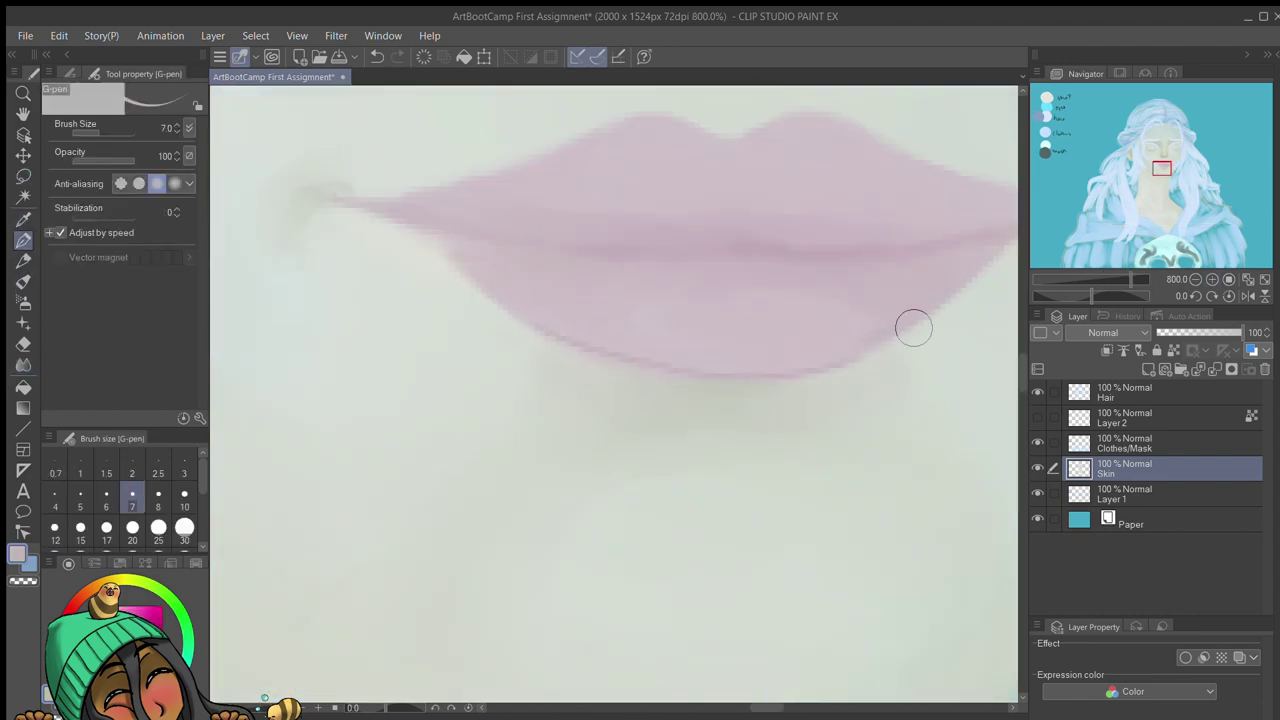
left_click_drag(695, 315, 766, 323)
key("ctrl+z")
left_click_drag(706, 254, 500, 242)
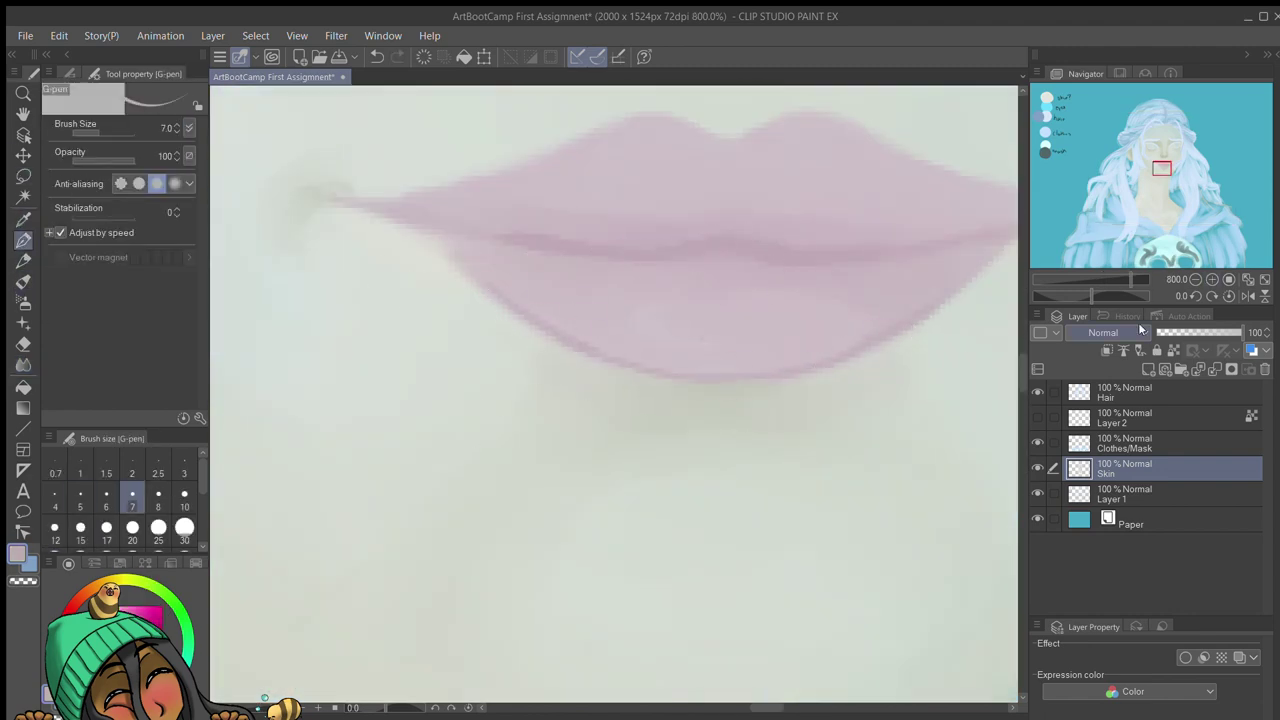
left_click(1195, 280)
scroll(557, 354, "down", 3)
scroll(557, 354, "up", 3)
Step: Extend the mouth line to the lip corners, darken the inner upper lip, and smooth it with the Blend tool at size 4
left_click_drag(883, 469, 327, 425)
key("bracketleft")
key("bracketleft")
key("bracketleft")
key("bracketleft")
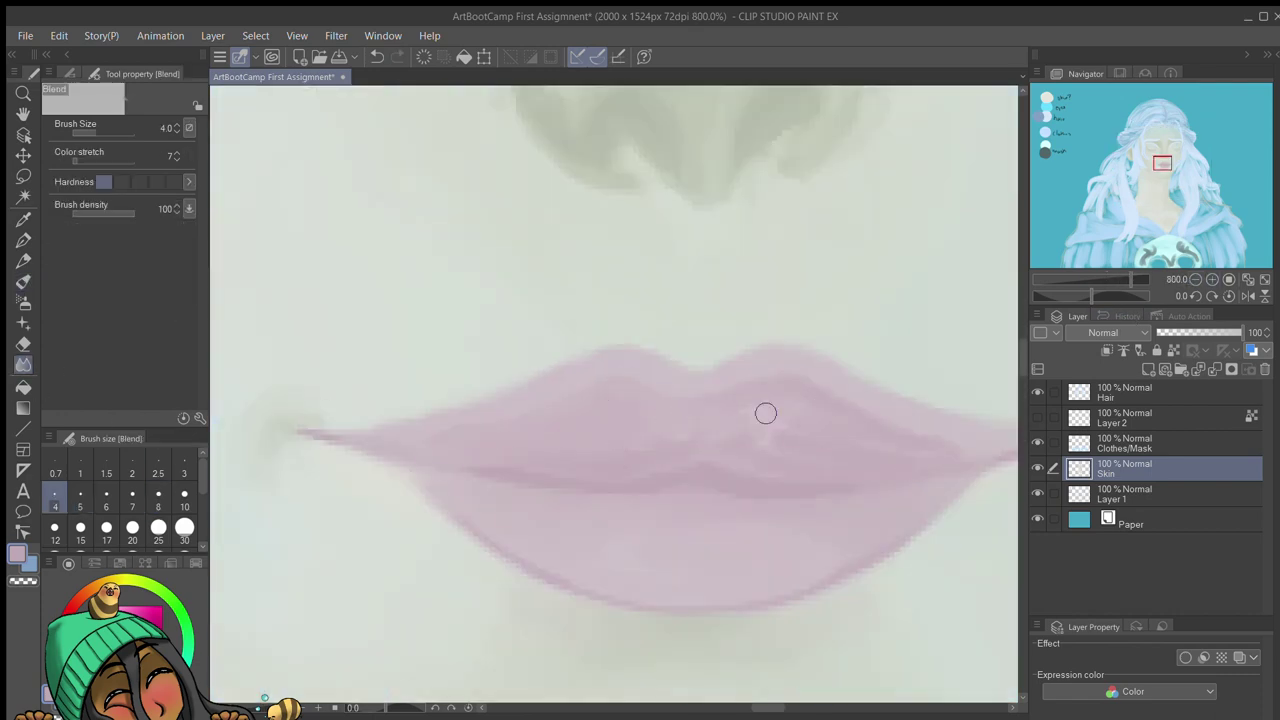
scroll(596, 463, "down", 8)
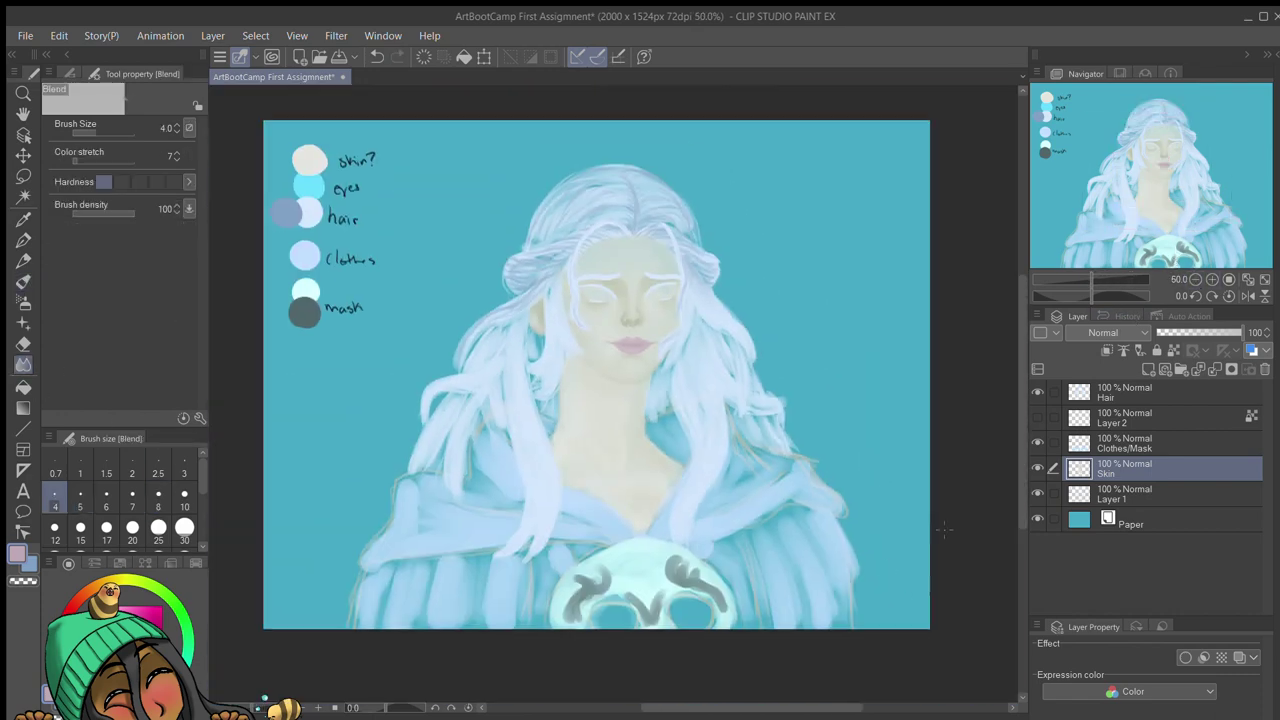
scroll(944, 530, "up", 5)
key("m")
left_click_drag(700, 243, 737, 366)
key("ctrl+t")
key("Escape")
Step: Lasso the eye and brow on the viewer's left on the Hair layer and transform them
scroll(644, 366, "down", 3)
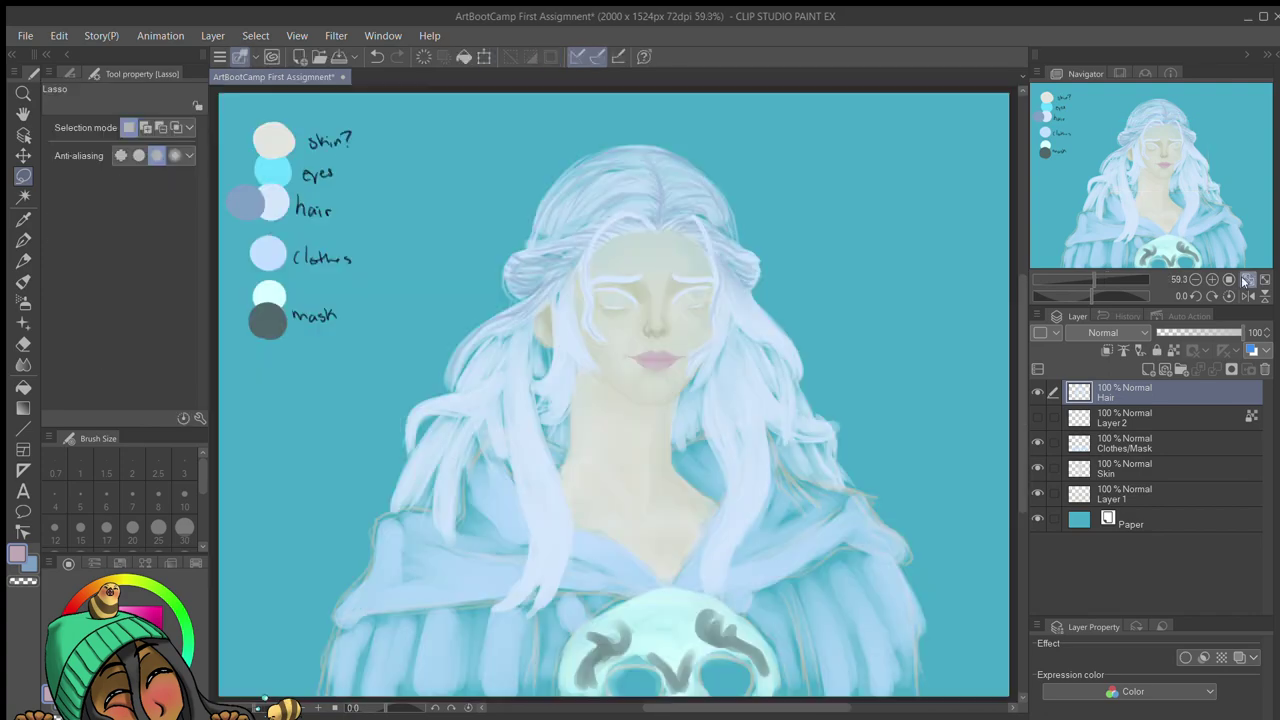
scroll(571, 286, "up", 3)
key("ctrl+t")
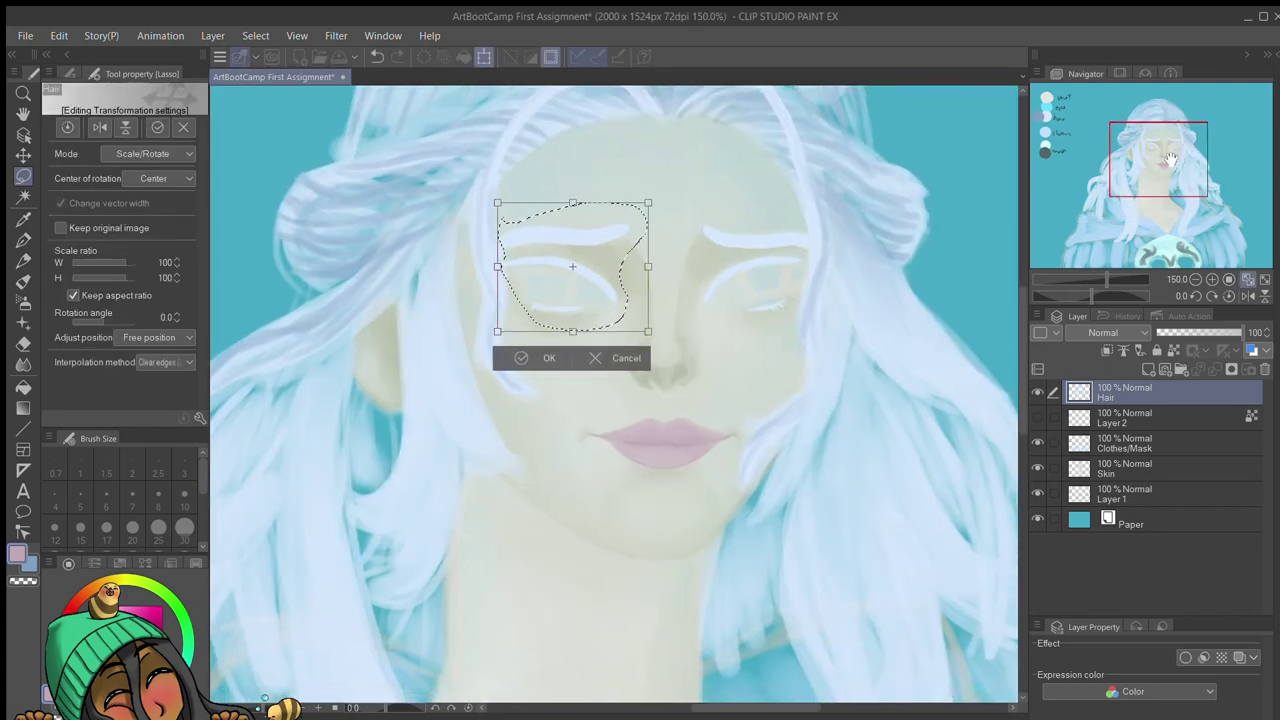
key("Return")
scroll(600, 300, "down", 2)
Step: Check the face with Layer 2 shown and hidden
left_click(1037, 417)
left_click(1037, 417)
left_click(1130, 417)
scroll(640, 330, "up", 4)
key("j")
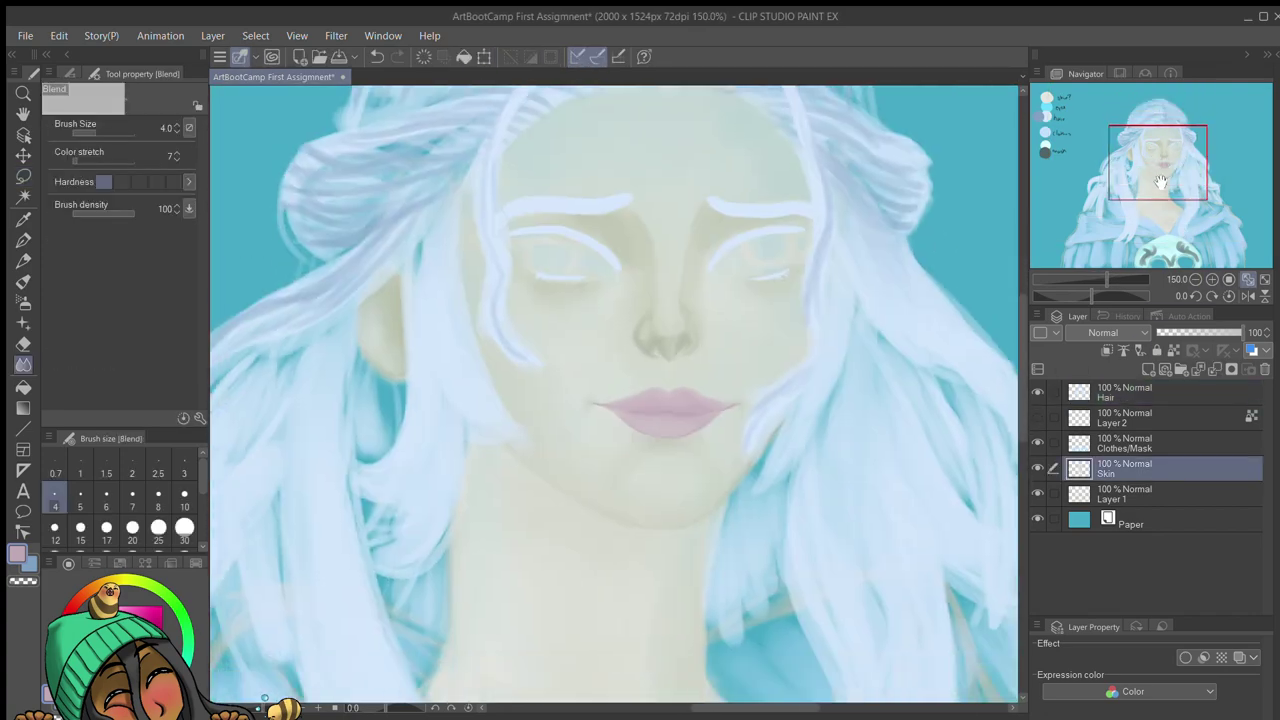
scroll(662, 289, "up", 2)
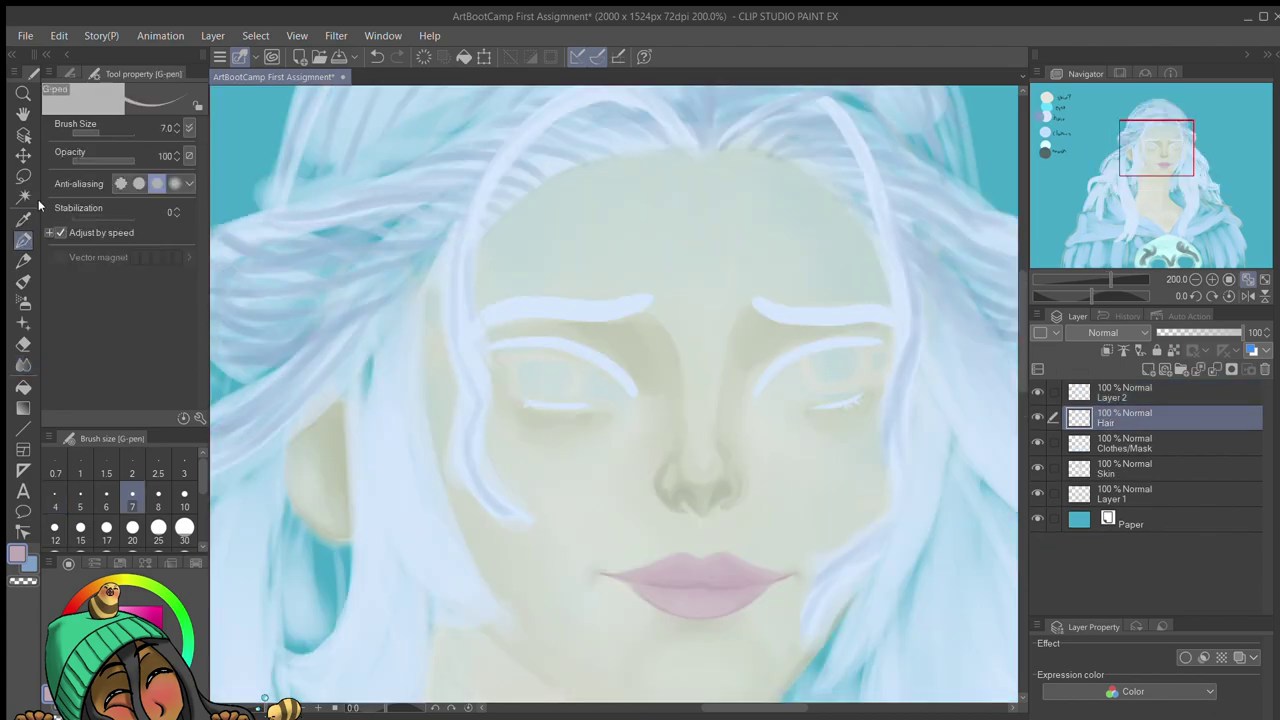
Step: Lasso the eye and brow on the viewer's right on the Hair layer and transform them
key("i")
left_click(1130, 392)
scroll(600, 350, "down", 5)
scroll(700, 330, "up", 4)
key("l")
left_click_drag(690, 292, 768, 395)
key("ctrl+t")
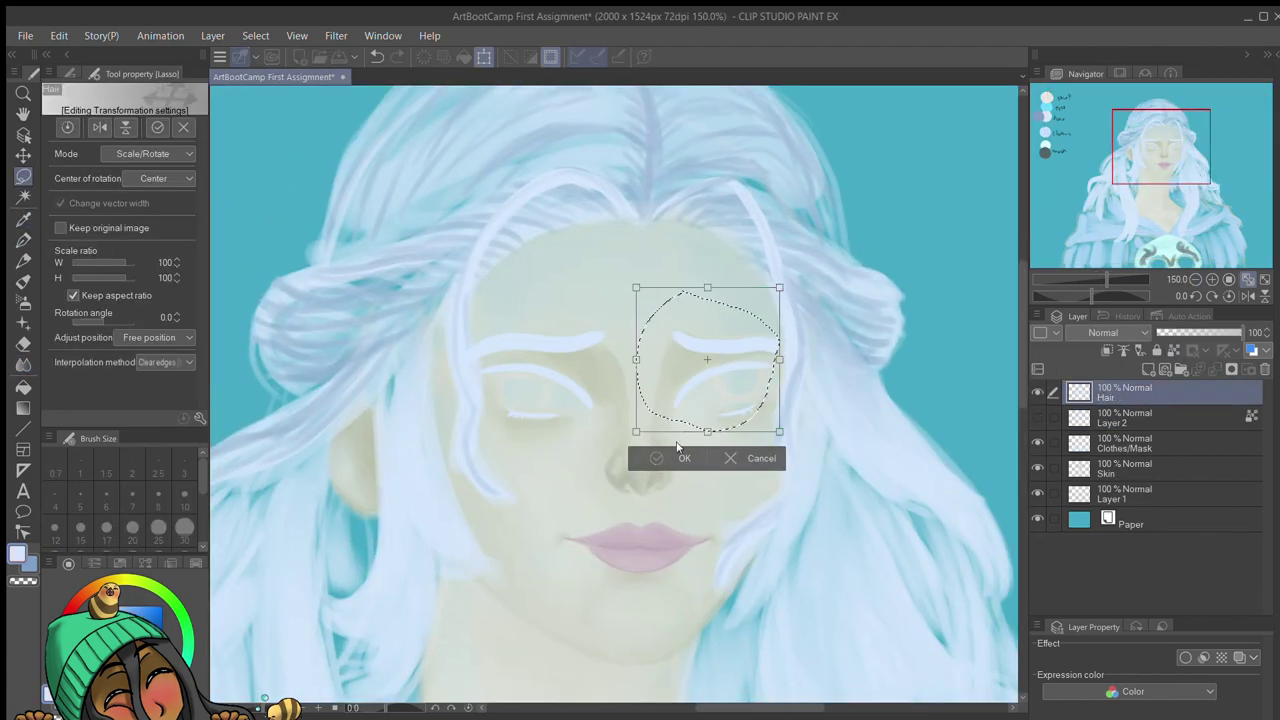
scroll(712, 389, "down", 4)
key("Return")
Step: Paint a light highlight on the Skin layer's forehead with the Round mixing brush at size 10 and blend it at size 17
key("j")
scroll(659, 437, "up", 5)
left_click(658, 437, "ctrl+shift")
key("i")
key("b")
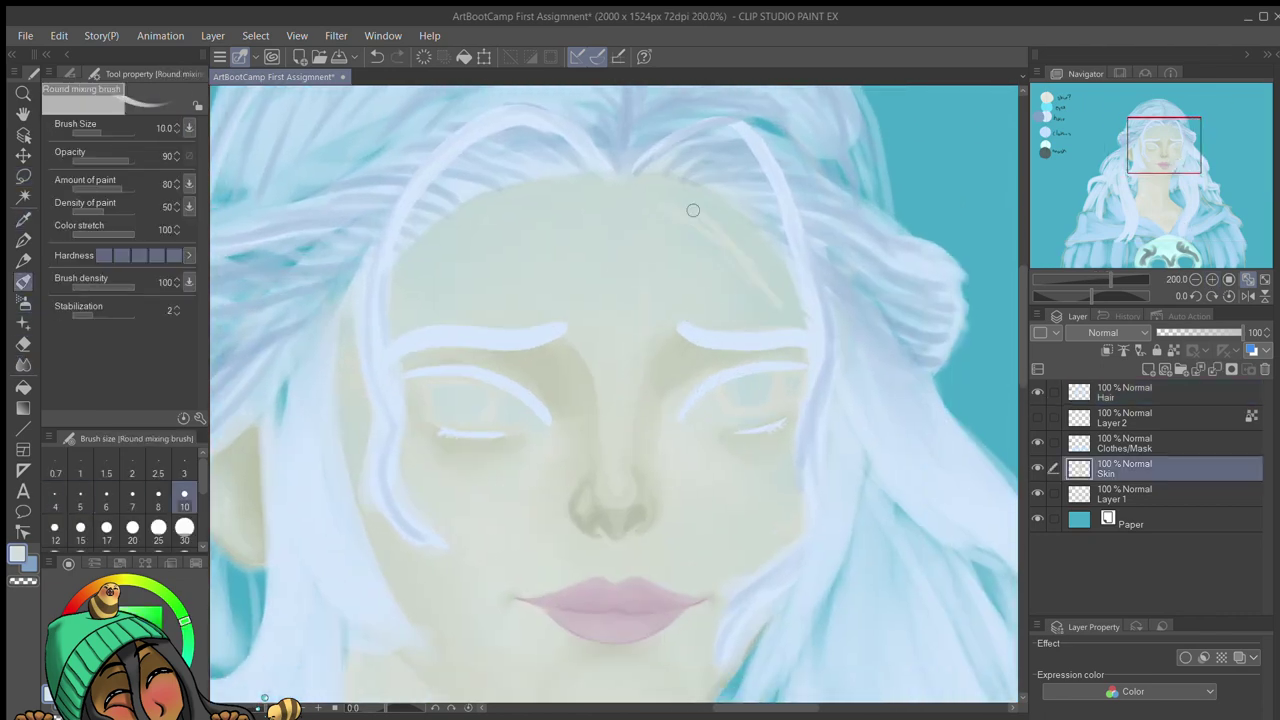
key("j")
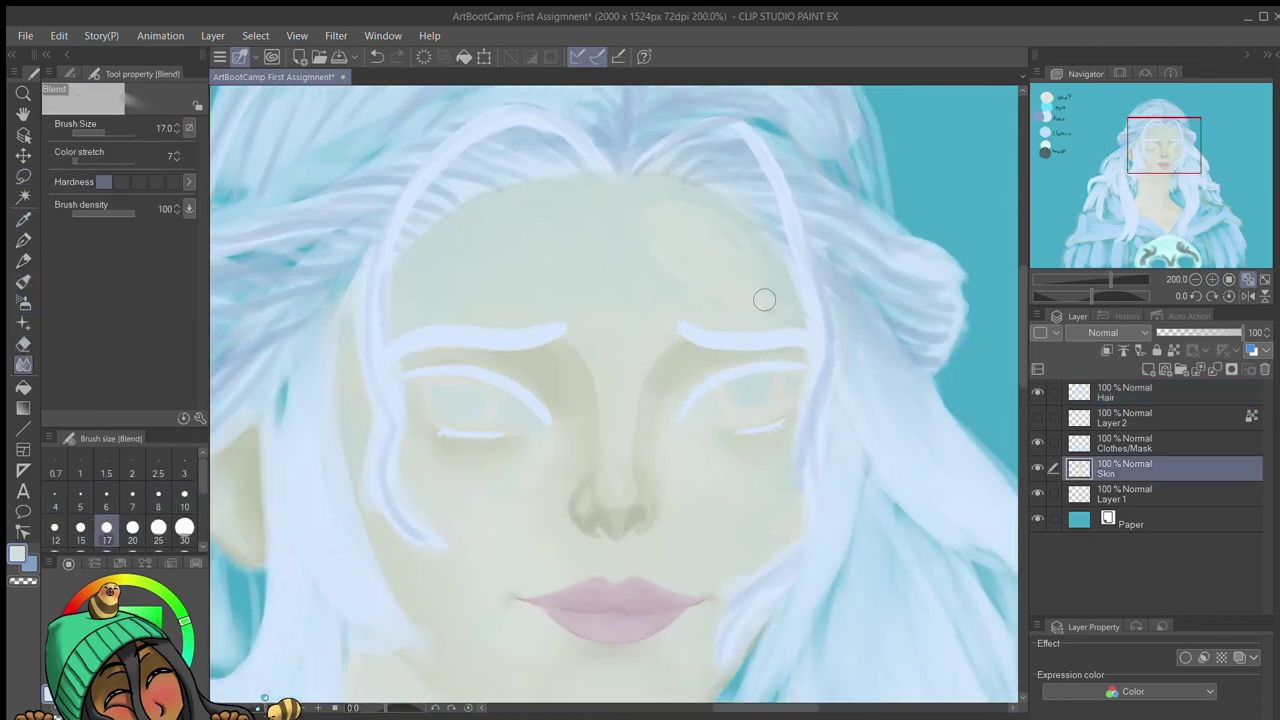
scroll(625, 260, "down", 4)
Step: Deepen the shading along the nose on the Skin layer and soften it with the Blend tool at size 8
scroll(685, 314, "up", 4)
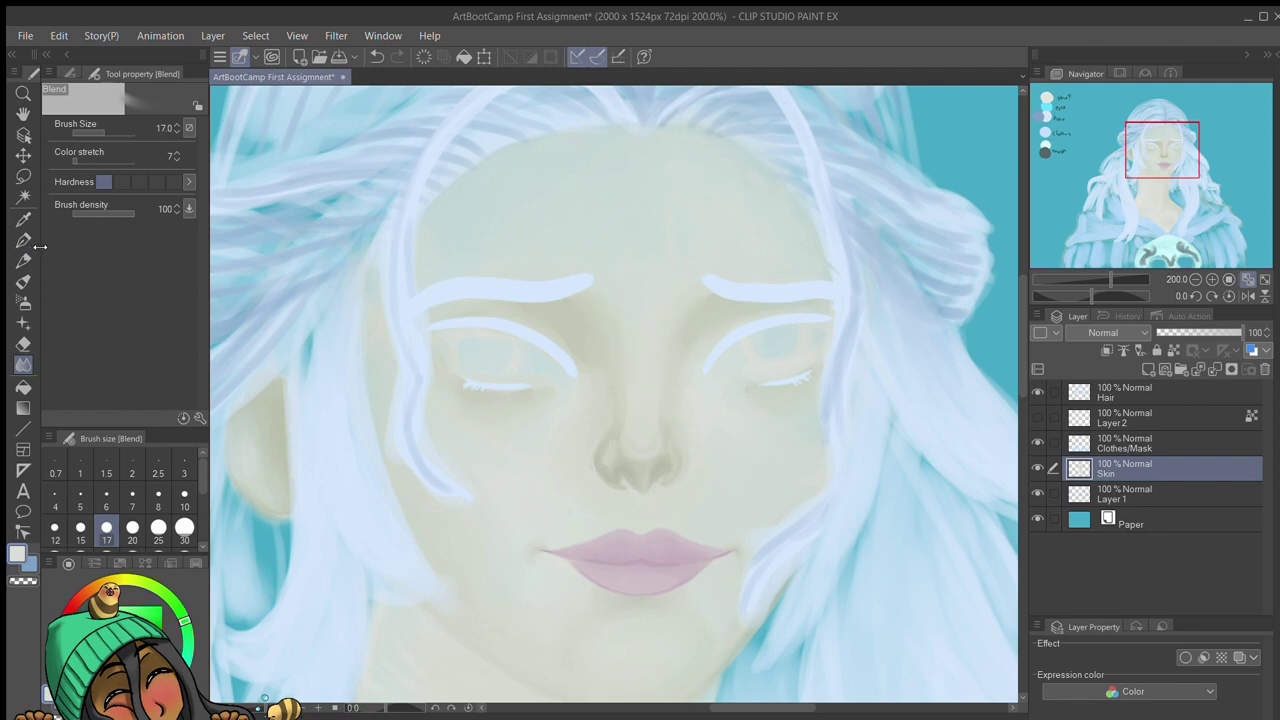
key("b")
key("j")
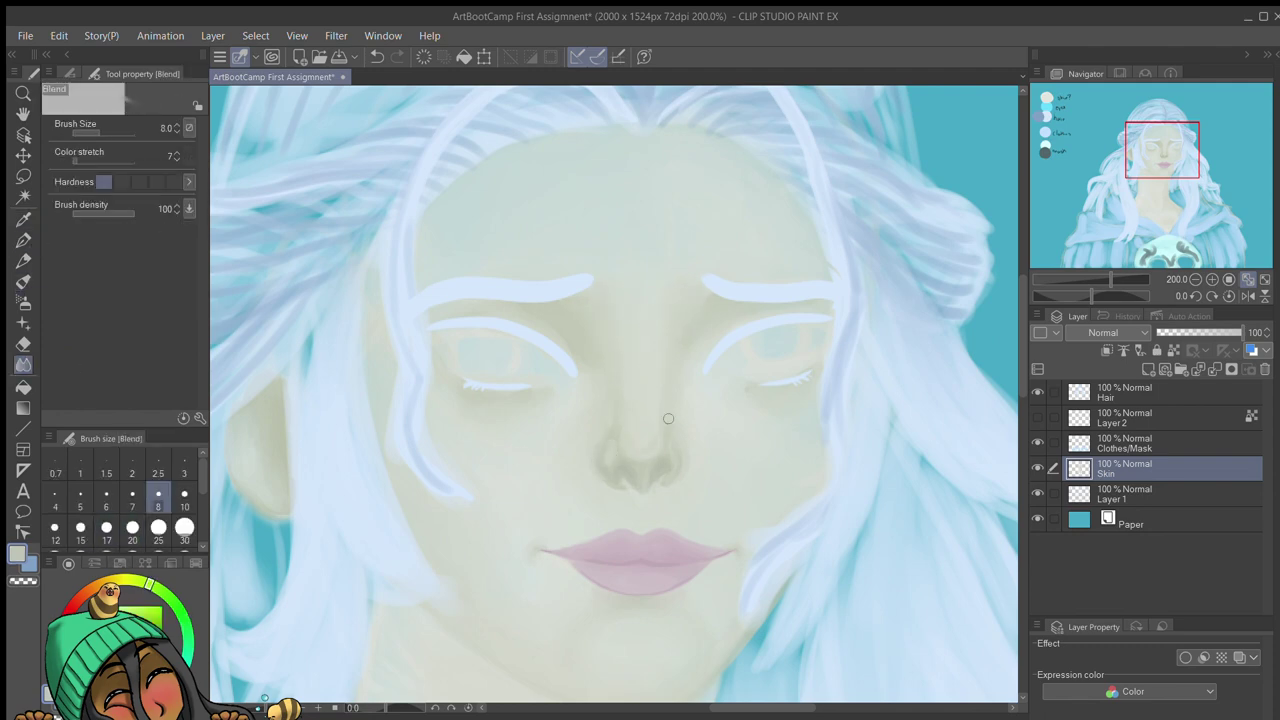
scroll(820, 350, "down", 4)
Step: Add a new layer above Skin, fill both eye shapes with white using the Round mixing brush, and lock the layer's transparent pixels
key("ctrl+shift+n")
scroll(820, 350, "up", 4)
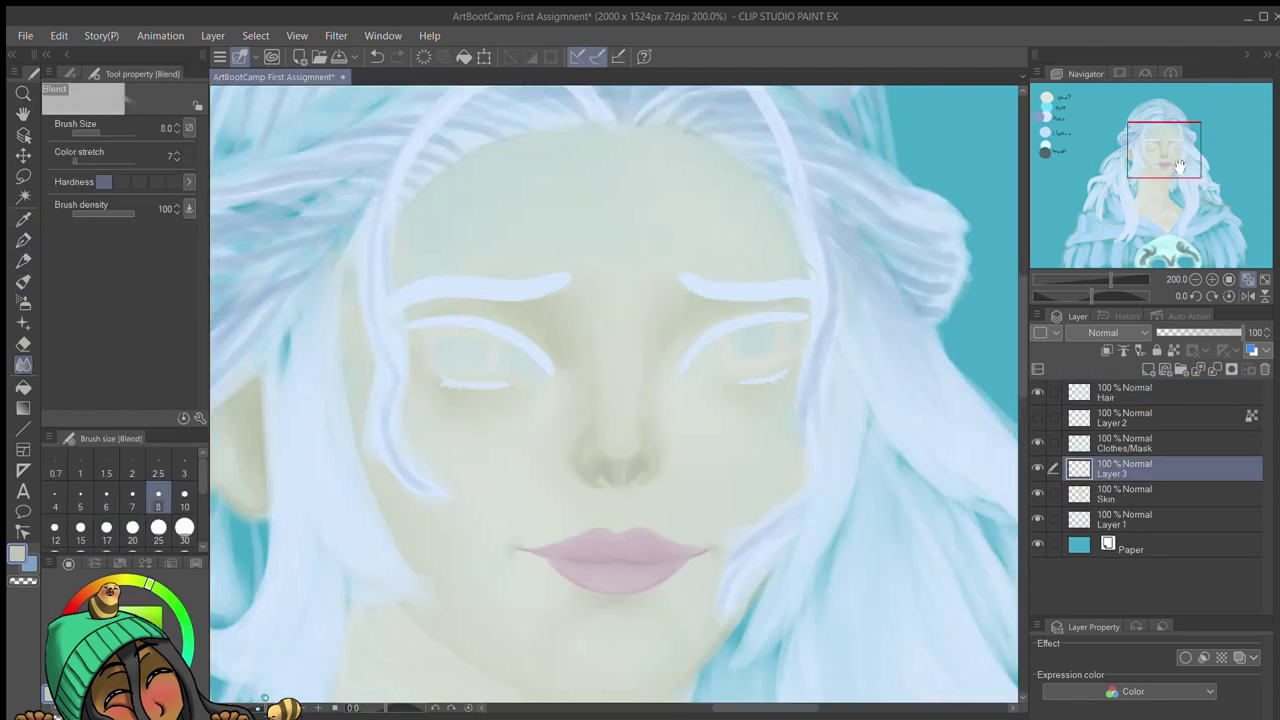
key("b")
left_click_drag(709, 345, 765, 355)
key("bracketleft")
key("bracketleft")
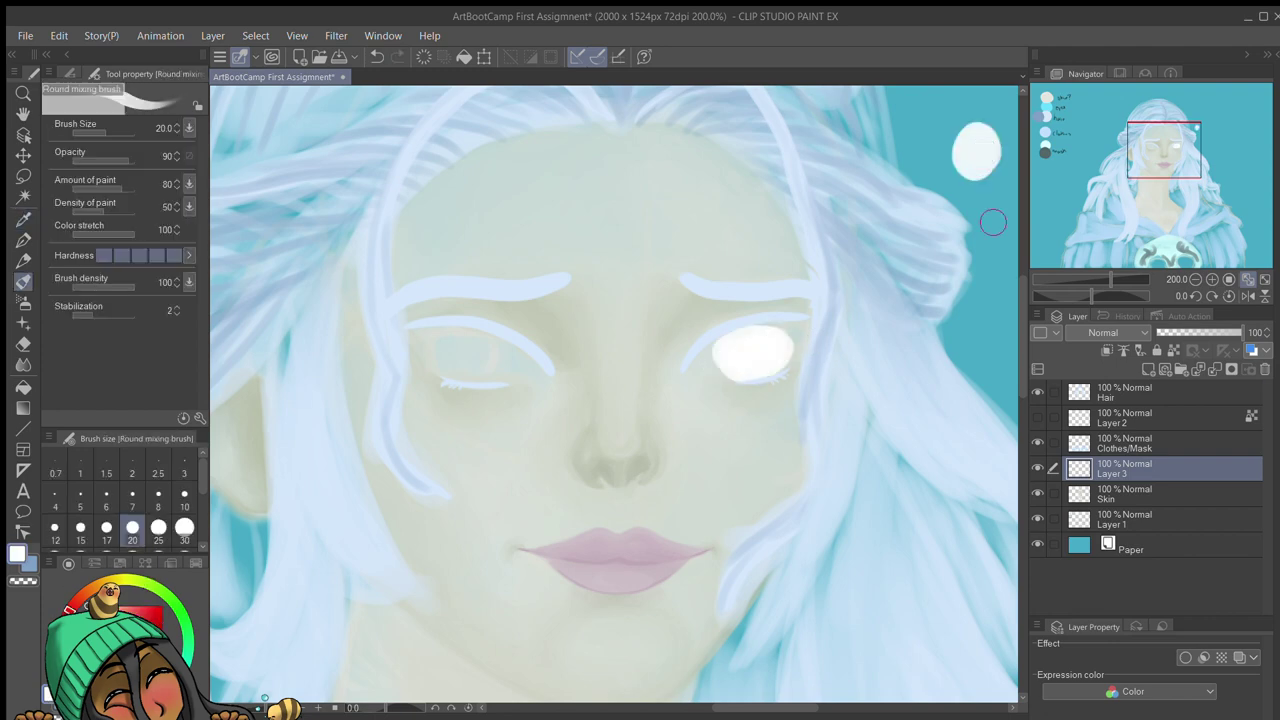
scroll(800, 457, "up", 1)
scroll(584, 368, "down", 1)
mouse_move(301, 347)
left_mouse_down()
mouse_move(333, 378)
mouse_move(424, 378)
mouse_move(308, 351)
left_mouse_up()
left_click_drag(403, 560, 603, 314)
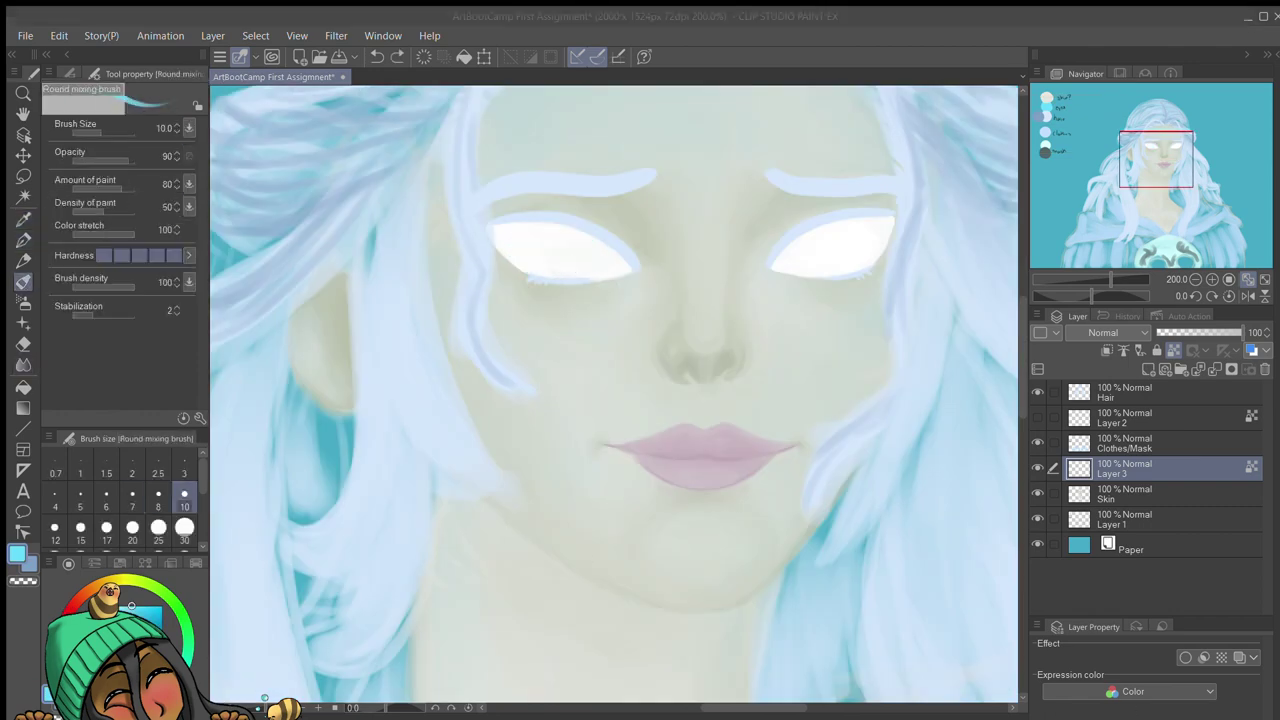
Step: Try painting flat cyan irises over the eye whites with the Round mixing brush at size 10
left_click_drag(886, 343, 791, 433)
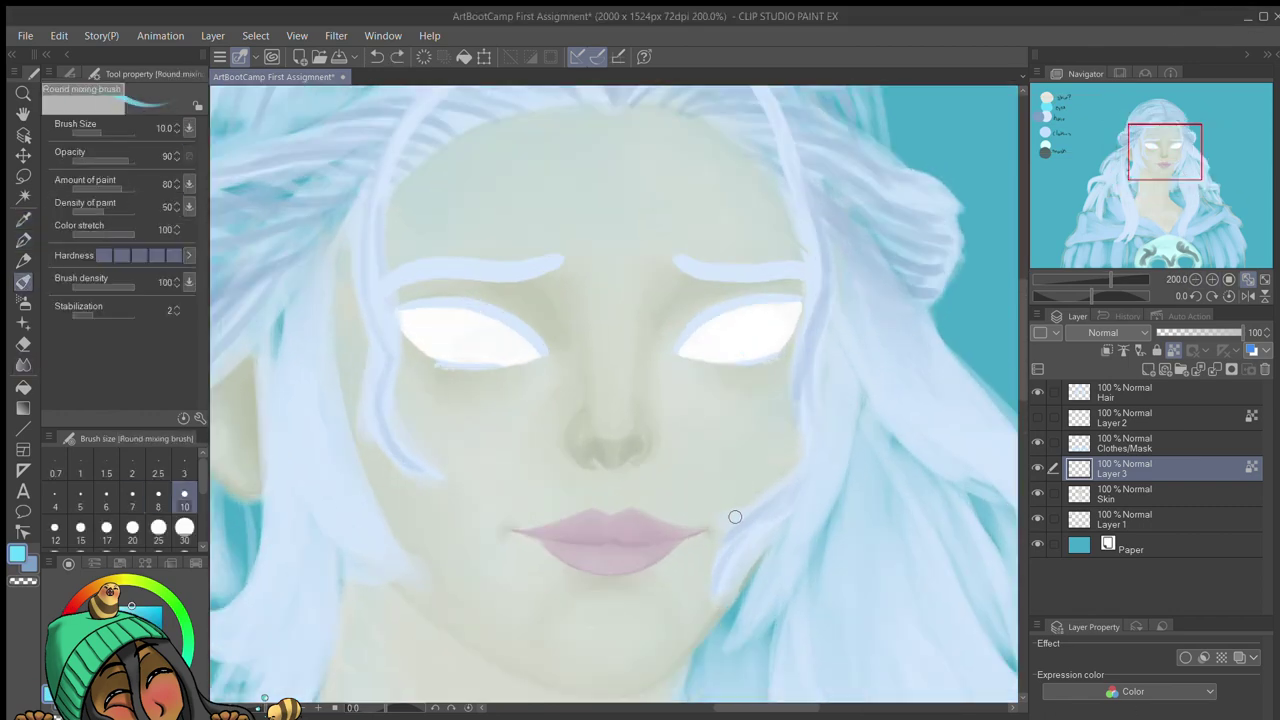
scroll(536, 328, "up", 2)
mouse_move(769, 271)
left_mouse_down()
mouse_move(300, 371)
mouse_move(866, 354)
mouse_move(395, 487)
left_mouse_up()
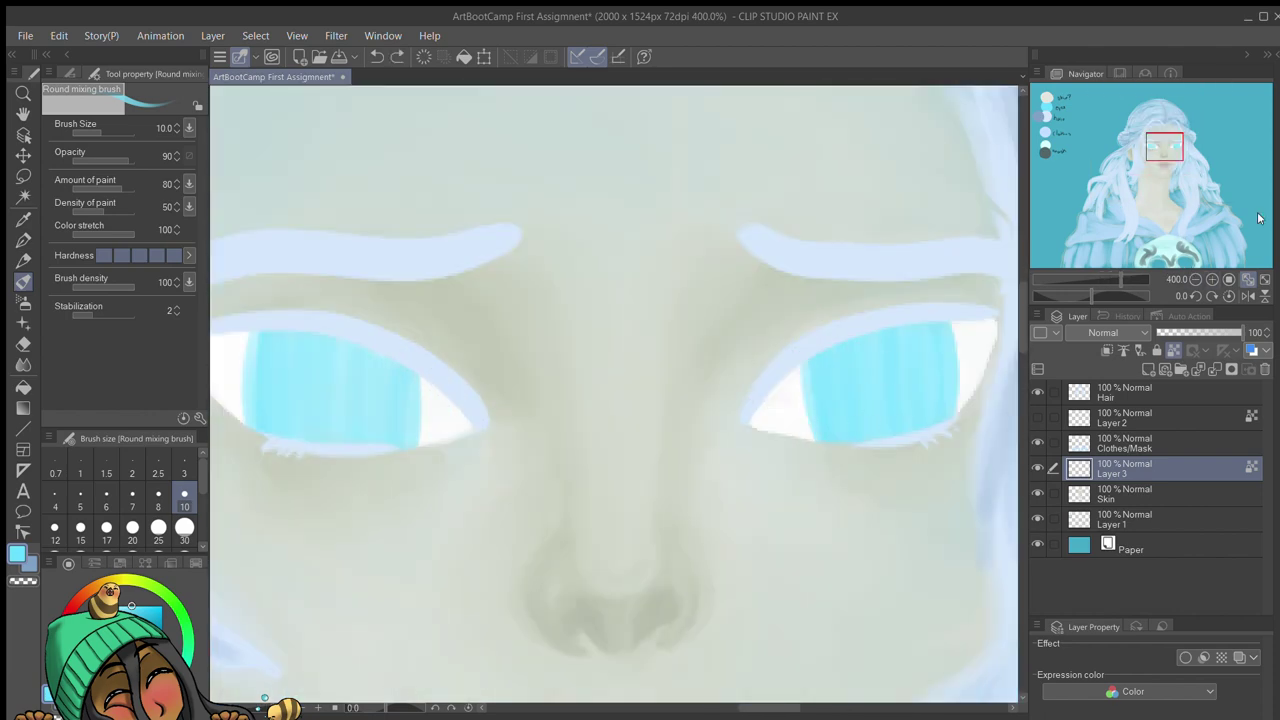
key("x")
left_click_drag(322, 368, 330, 392)
left_click_drag(878, 362, 884, 390)
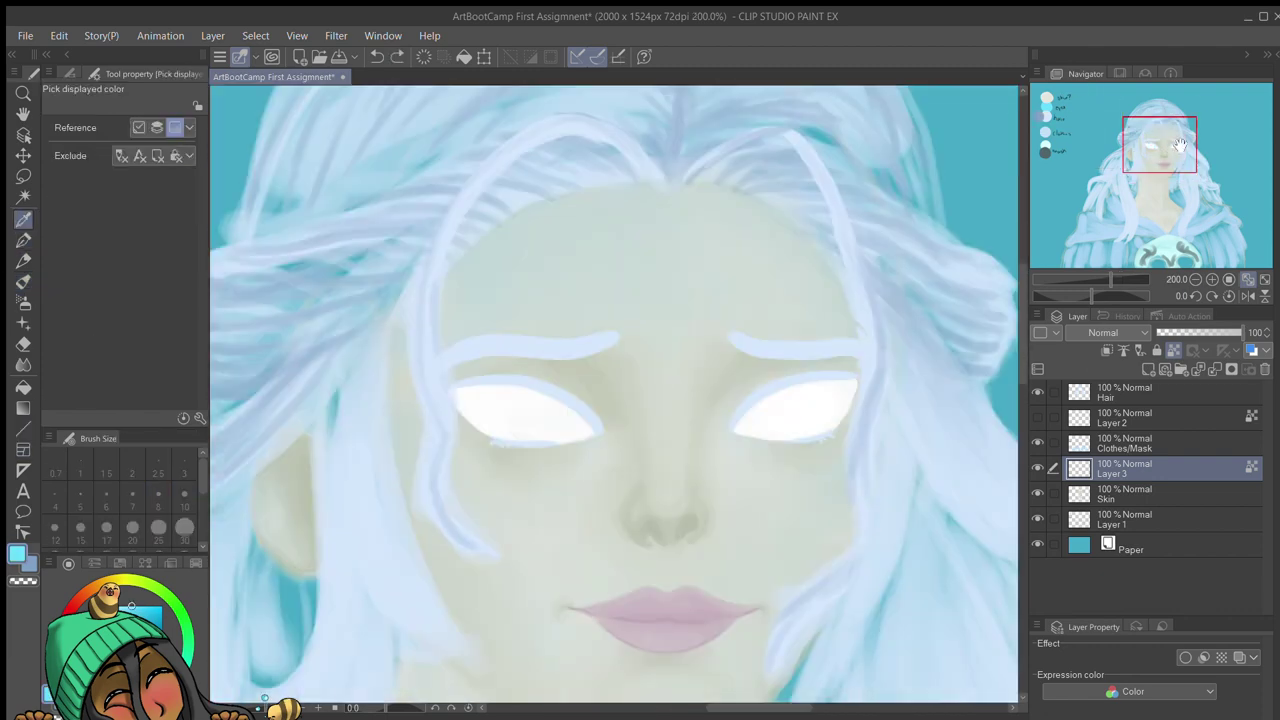
Step: Paint cyan irises with paler streaks on Layer 3 and add dark round pupils with the Round mixing brush at size 8
left_click_drag(490, 378, 566, 420)
left_click_drag(817, 374, 780, 415)
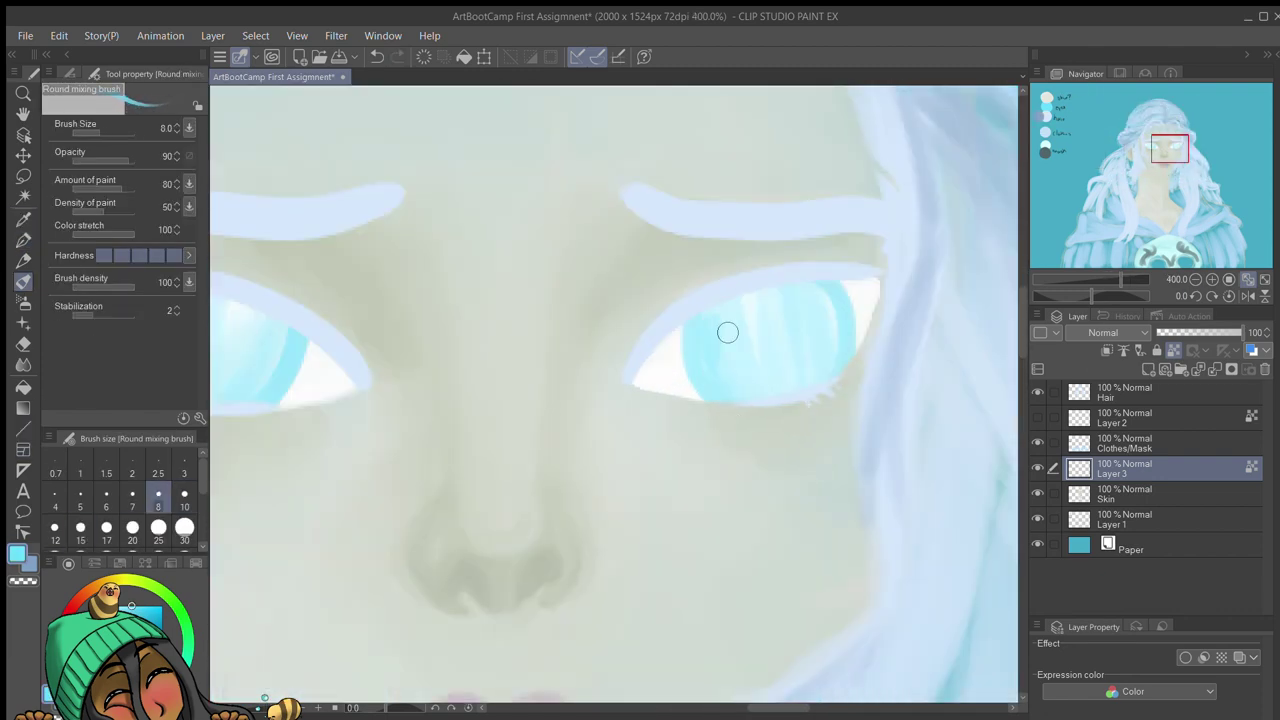
left_click_drag(748, 325, 764, 305)
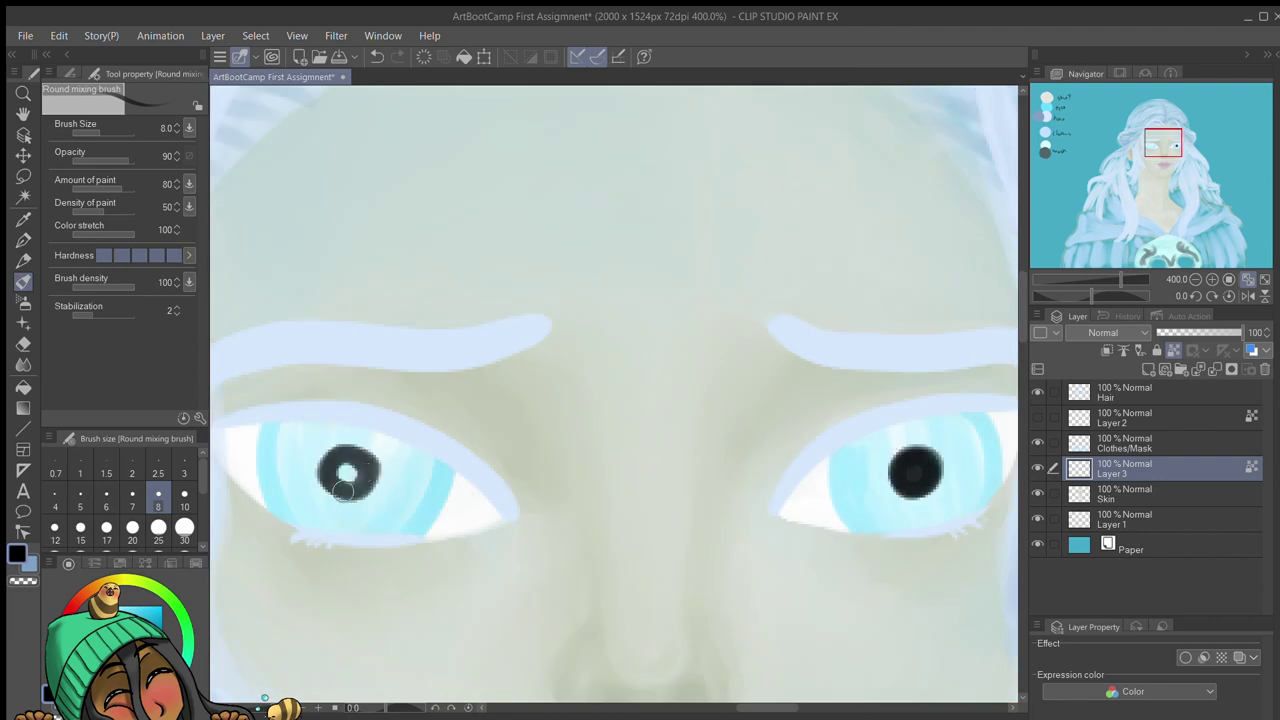
left_click_drag(340, 465, 355, 475)
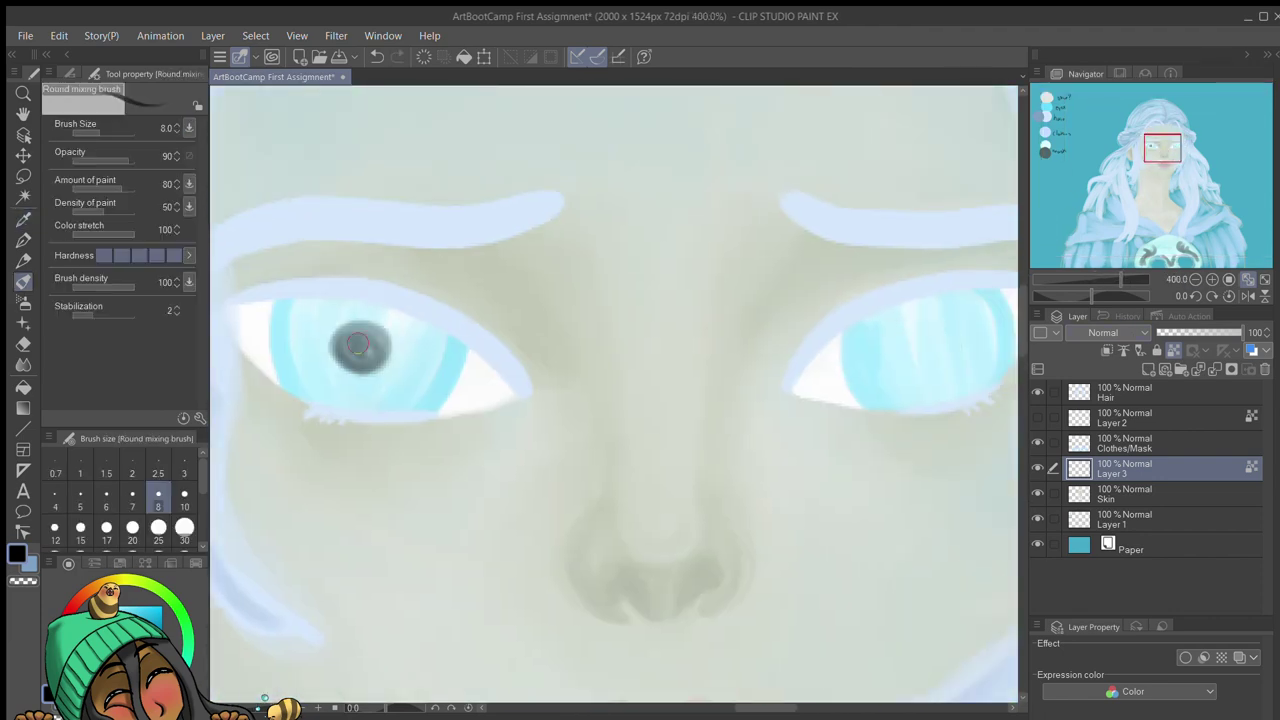
left_click_drag(357, 349, 378, 345)
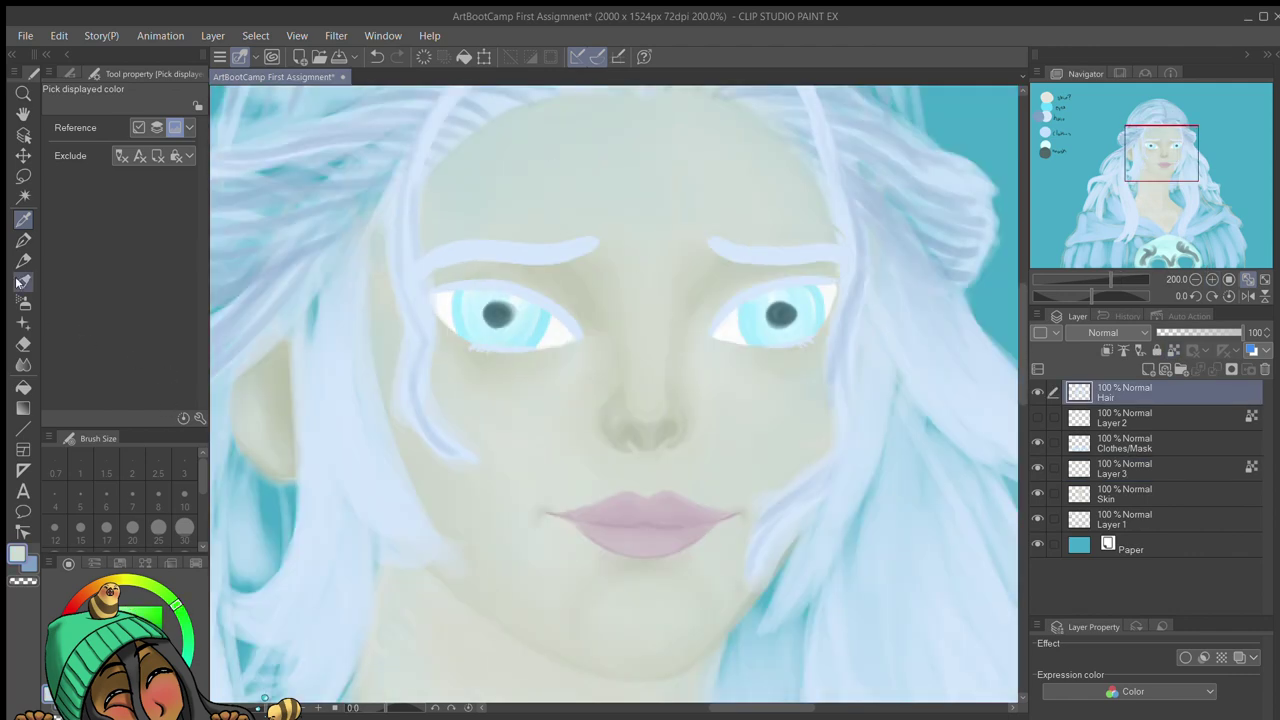
Step: Paint cyan patches around the pupil of the left iris on Layer 3 with the Round mixing brush at size 5, leaving pale streaks
left_click(22, 281)
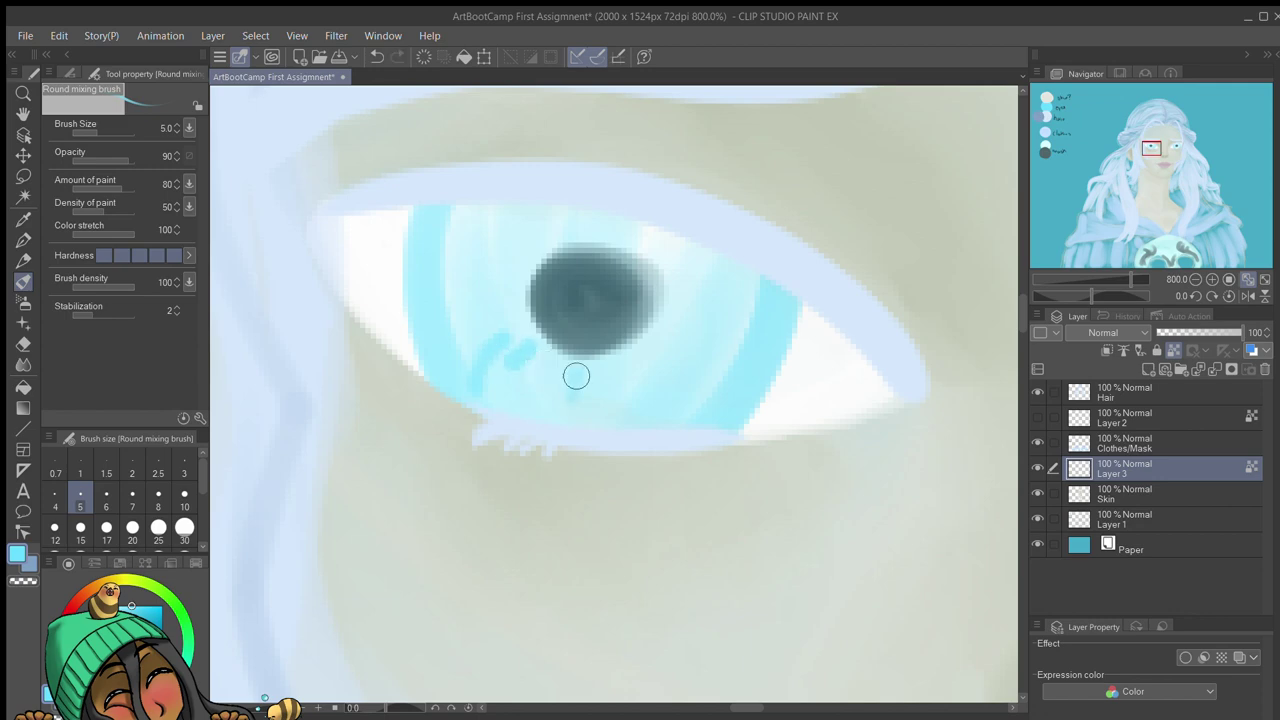
left_click(620, 378)
left_click(500, 343)
left_click(545, 375)
left_click(674, 343)
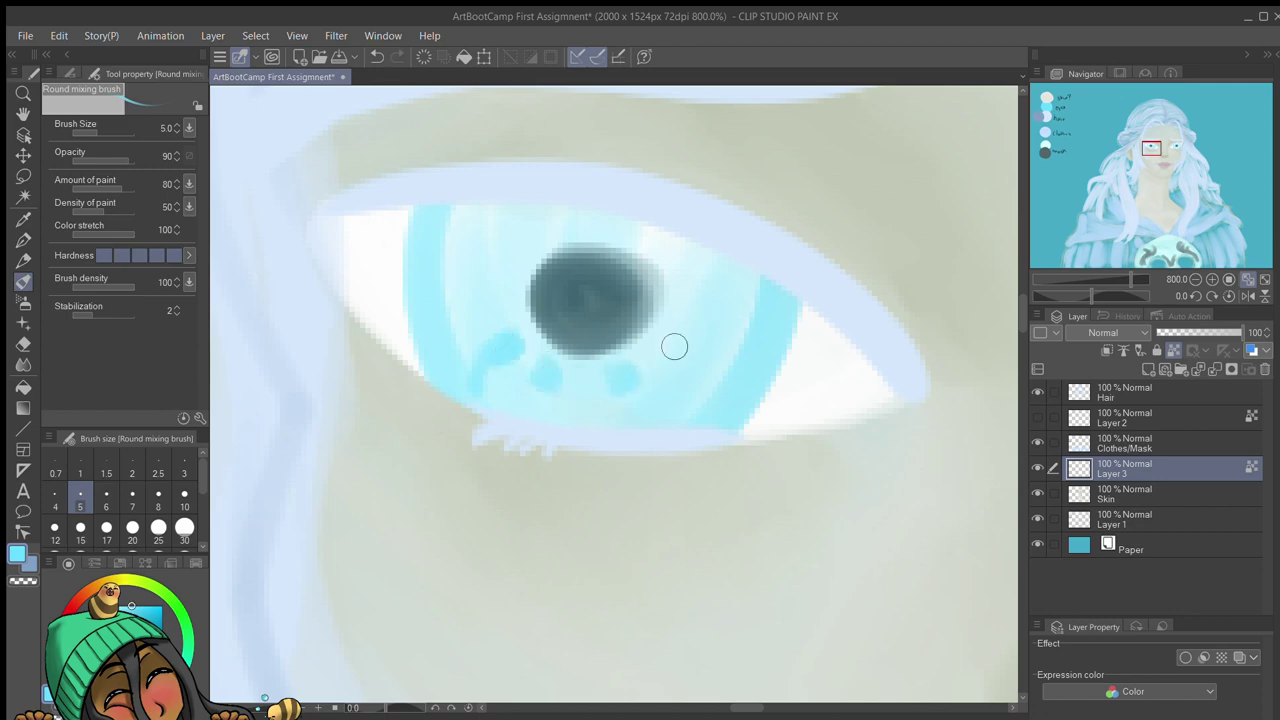
left_click(685, 268)
left_click(555, 225)
left_click(505, 262)
left_click(470, 298)
mouse_move(447, 270)
left_mouse_down()
mouse_move(545, 207)
mouse_move(712, 358)
mouse_move(561, 216)
mouse_move(542, 370)
left_mouse_up()
key("j")
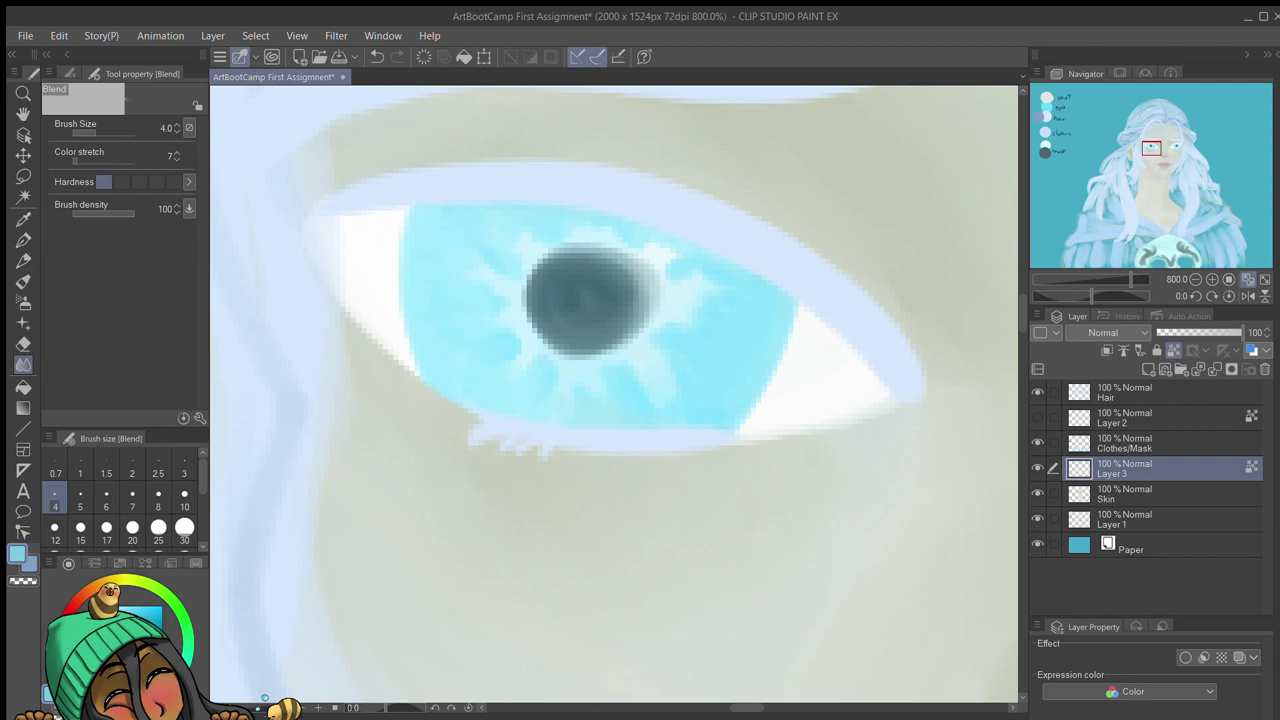
Step: Darken the rim of the left iris with deeper teal and soften it with the Blend tool at size 4
key("p")
mouse_move(425, 200)
left_mouse_down()
mouse_move(794, 291)
mouse_move(437, 263)
mouse_move(794, 297)
mouse_move(740, 430)
left_mouse_up()
key("j")
mouse_move(420, 240)
left_mouse_down()
mouse_move(459, 393)
mouse_move(614, 214)
mouse_move(586, 314)
left_mouse_up()
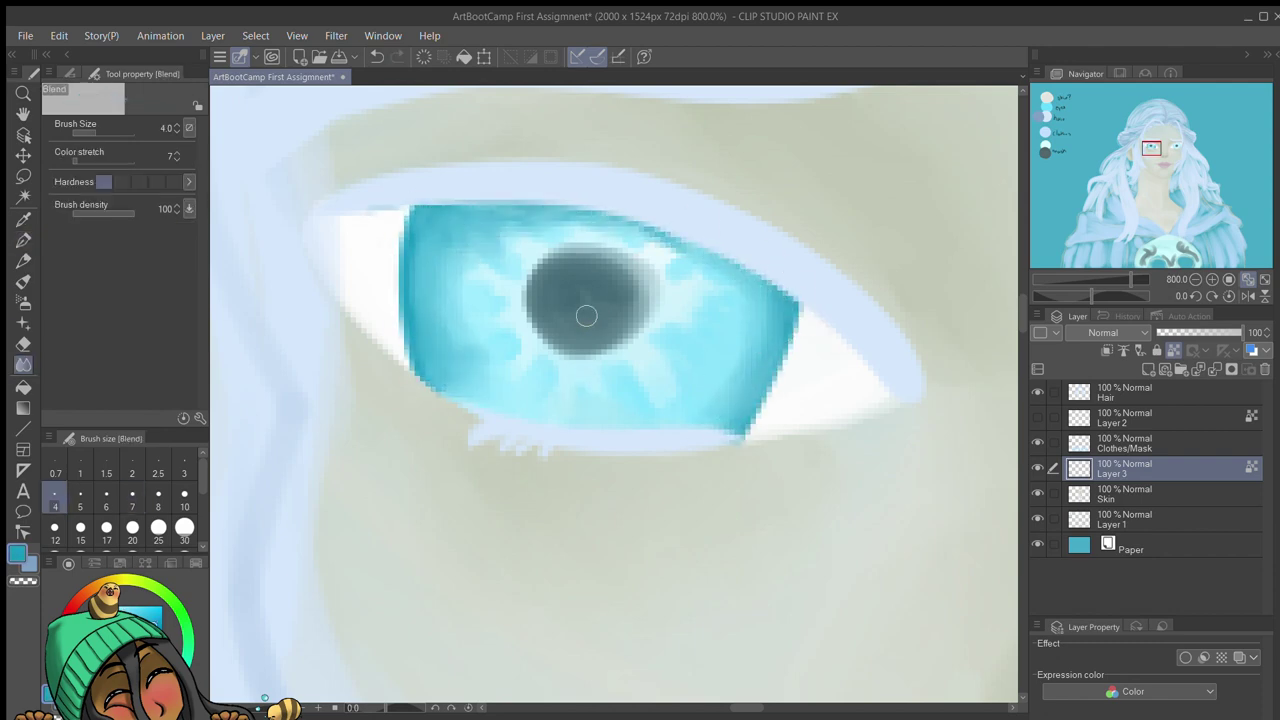
Step: Add short radial strokes around the left pupil and smooth them into the iris with the Blend tool at size 4
key("p")
left_click_drag(665, 340, 708, 378)
left_click_drag(476, 226, 518, 258)
left_click_drag(620, 375, 636, 412)
left_click_drag(540, 370, 538, 392)
left_click_drag(466, 354, 508, 339)
left_click_drag(682, 282, 720, 265)
left_click_drag(634, 242, 645, 232)
key("j")
mouse_move(490, 350)
left_mouse_down()
mouse_move(530, 395)
mouse_move(700, 280)
left_mouse_up()
scroll(501, 224, "down", 4)
scroll(501, 224, "up", 4)
left_click_drag(501, 224, 678, 348)
Step: Paint longer light and dark rays across the left iris, darken its pupil to deep teal, and blend the strokes
key("p")
left_click_drag(740, 310, 665, 300)
left_click_drag(535, 290, 455, 285)
left_click_drag(690, 385, 700, 417)
left_click_drag(520, 380, 480, 410)
mouse_move(640, 240)
left_mouse_down()
mouse_move(593, 248)
mouse_move(585, 330)
left_mouse_up()
key("j")
scroll(585, 330, "down", 4)
scroll(585, 330, "up", 4)
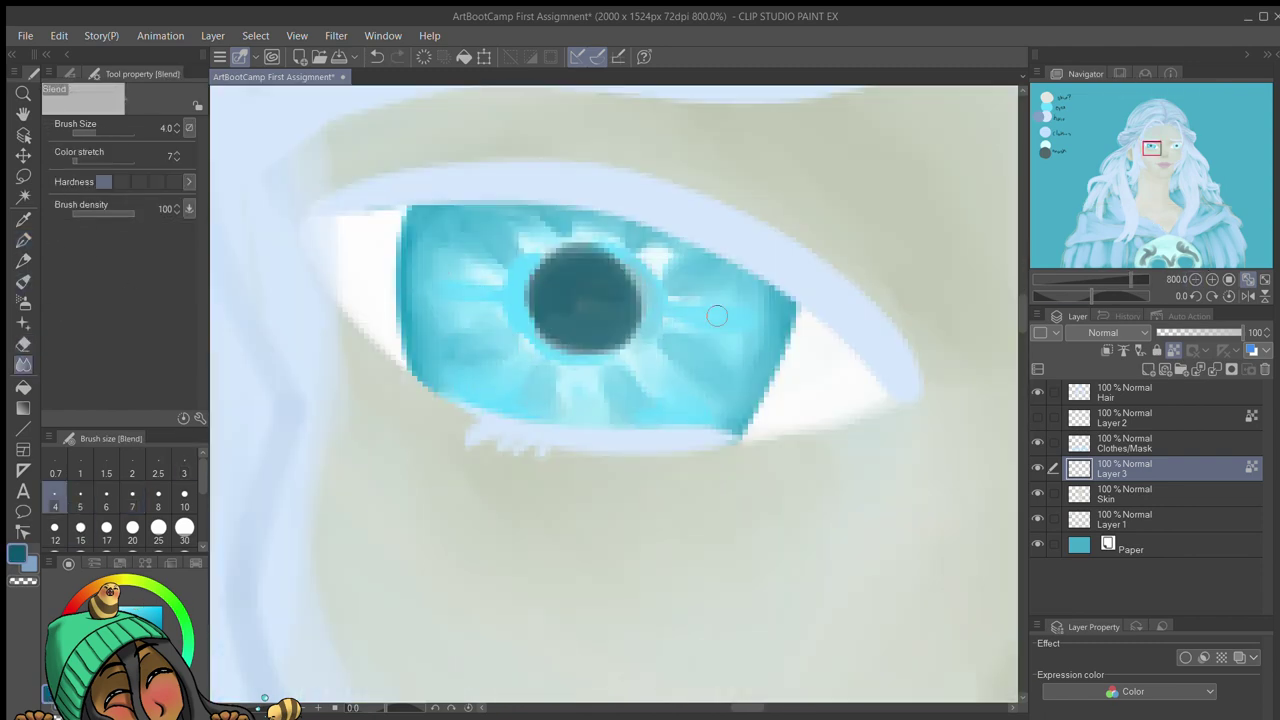
scroll(522, 270, "down", 4)
scroll(788, 285, "up", 4)
key("j")
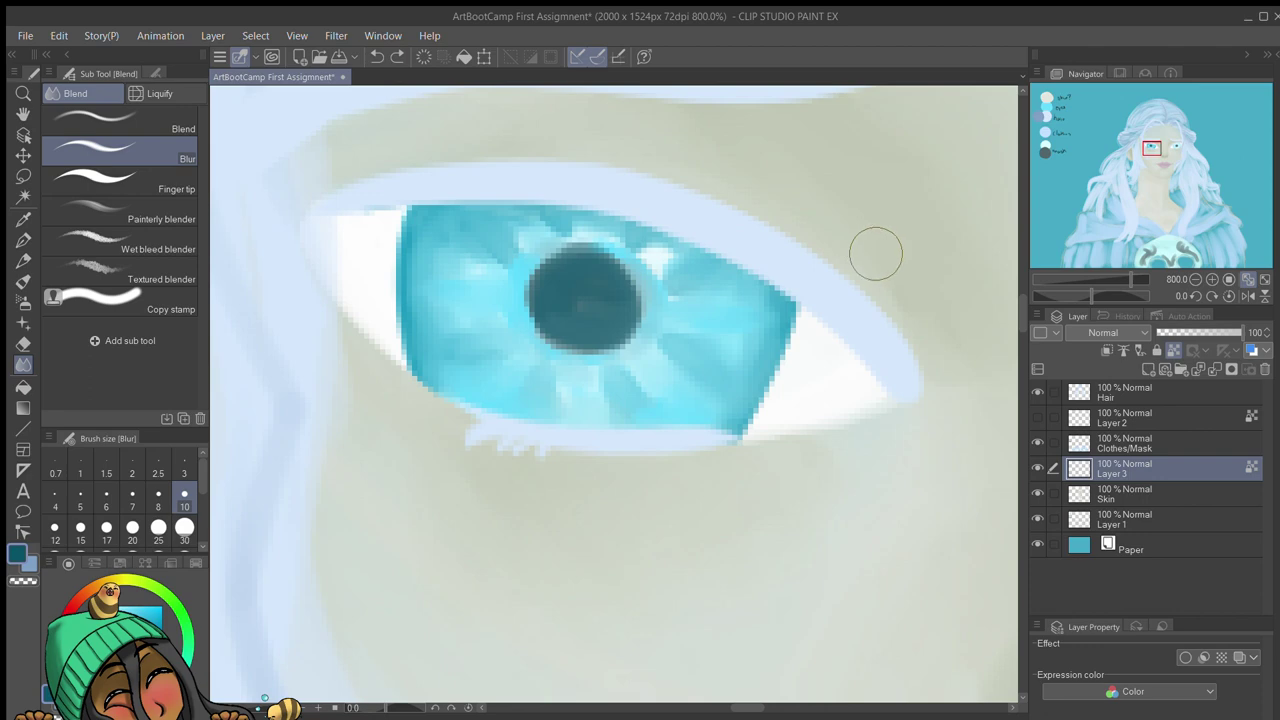
Step: Pick a bright cyan and paint it around the pupil of the left iris with the G-pen at size 7
left_click(640, 250, "alt")
key("p")
mouse_move(610, 260)
left_mouse_down()
mouse_move(586, 363)
mouse_move(600, 400)
mouse_move(560, 420)
left_mouse_up()
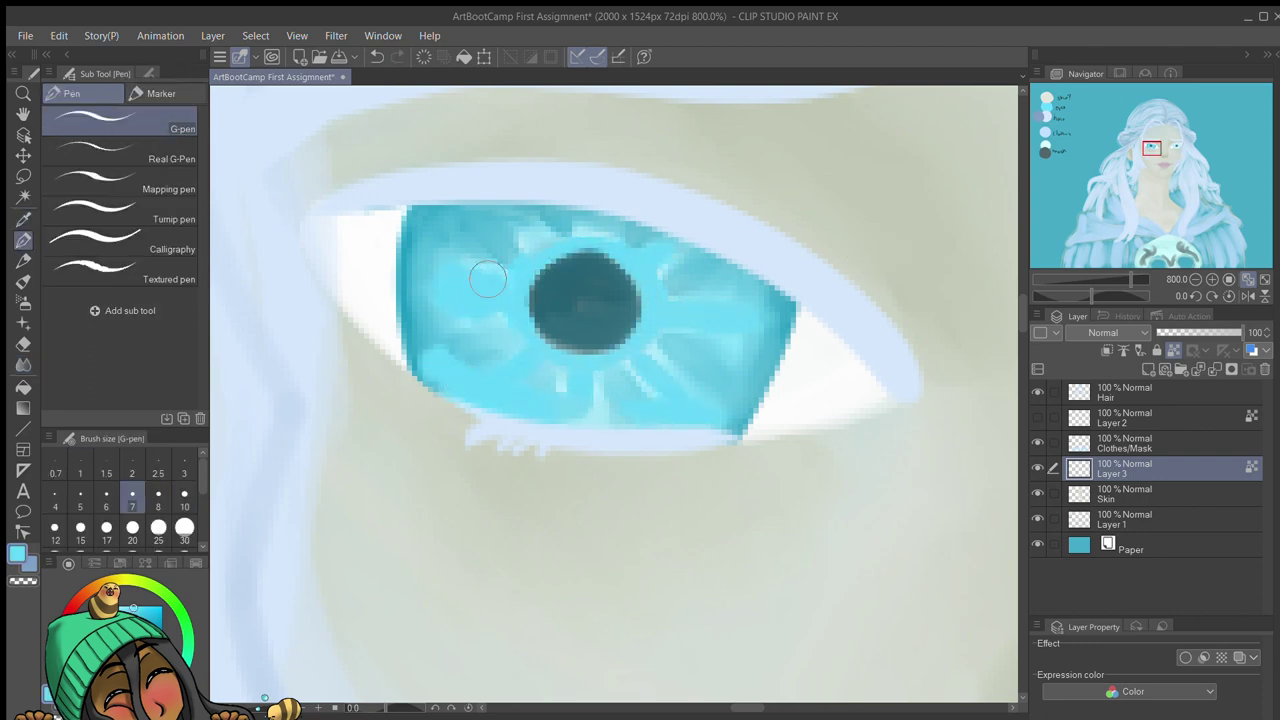
Step: Dab darker teal patches around the left iris with the Round mixing brush at size 5 and soften them
key("b")
left_click_drag(480, 320, 630, 395)
left_click_drag(700, 340, 680, 390)
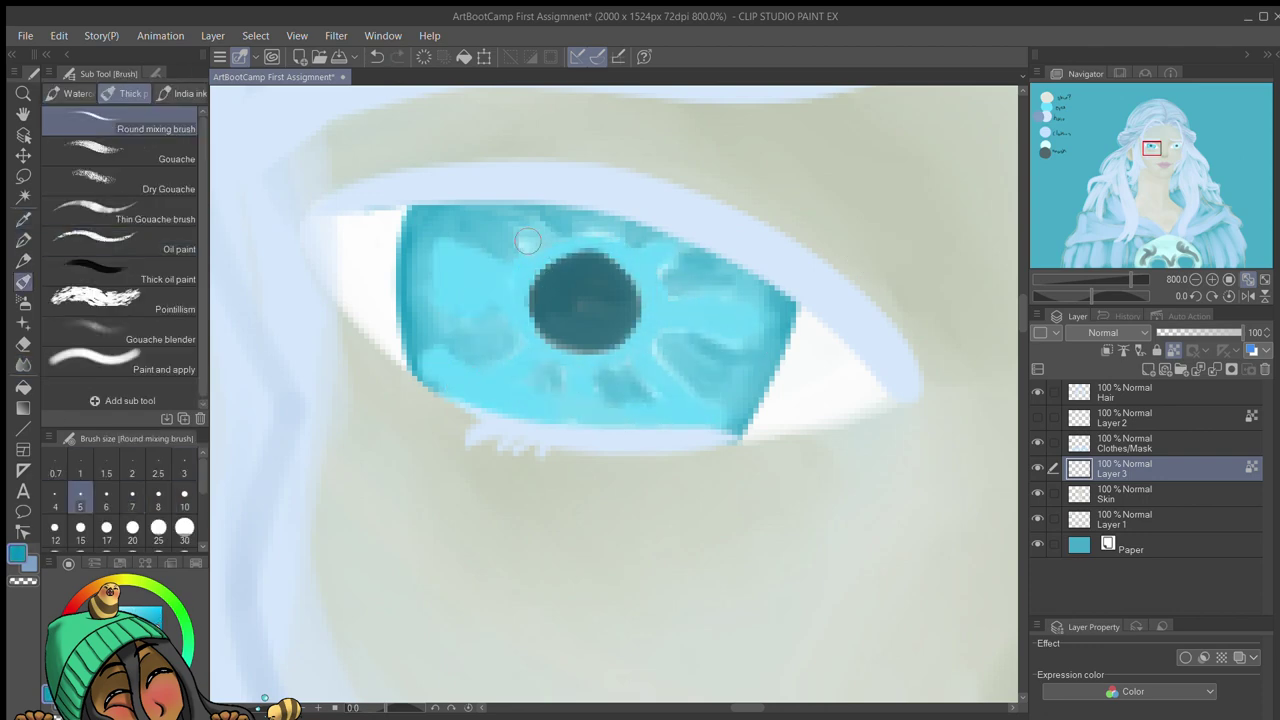
left_click_drag(510, 250, 700, 255)
key("j")
key("p")
left_click_drag(770, 335, 660, 304)
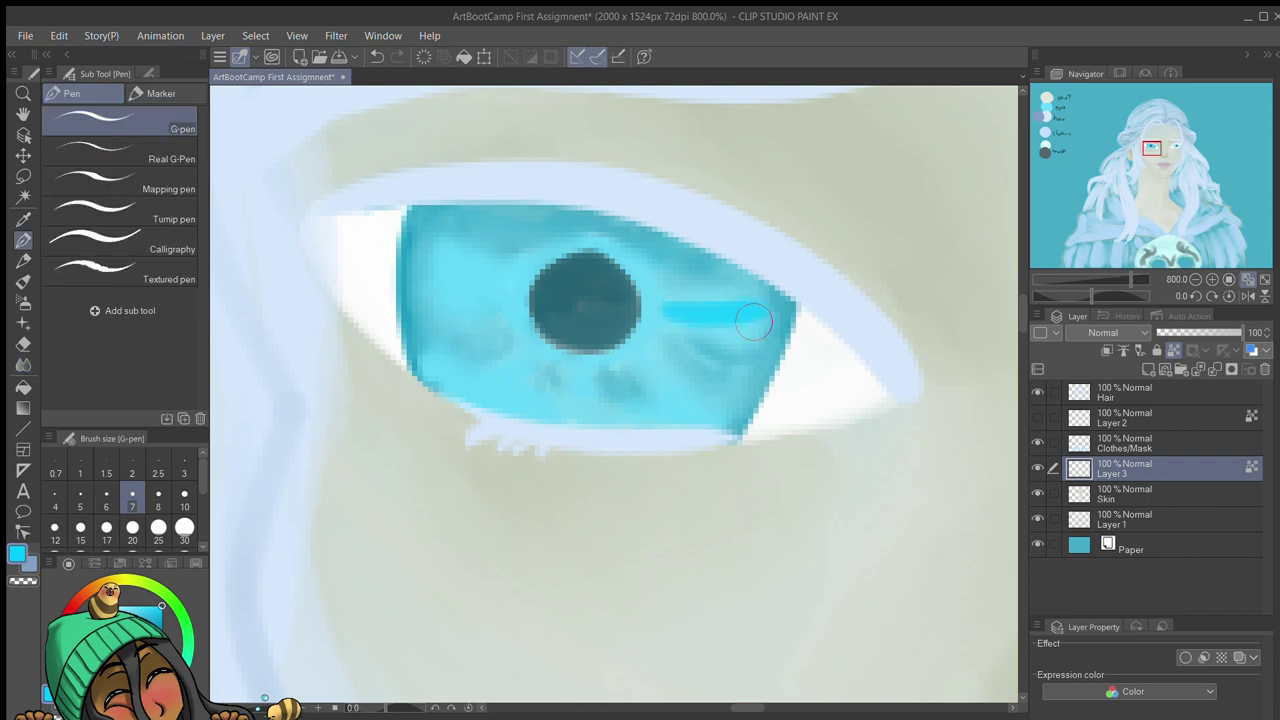
key("ctrl+z")
Step: Lasso the finished left eye, copy it to a new layer, and place it mirrored over the right eye
left_click_drag(1128, 285, 1108, 285)
key("m")
left_click_drag(570, 330, 540, 366)
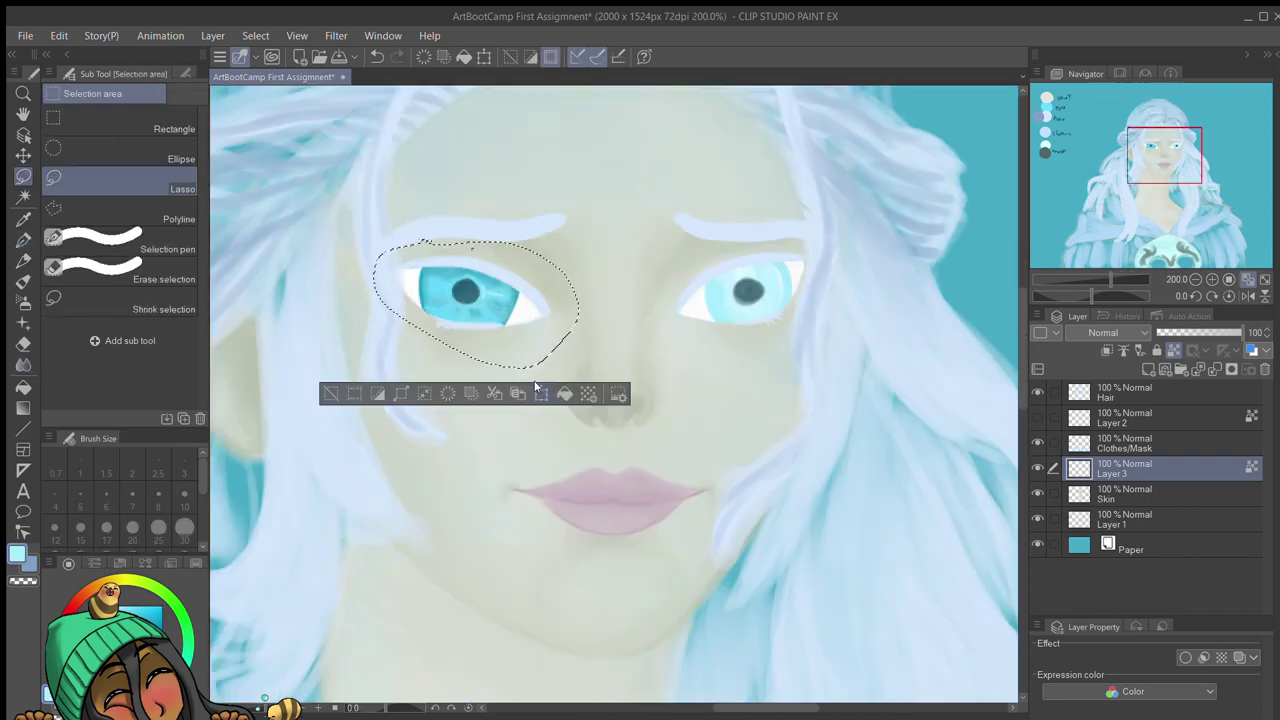
left_click(495, 393)
left_click_drag(470, 300, 745, 295)
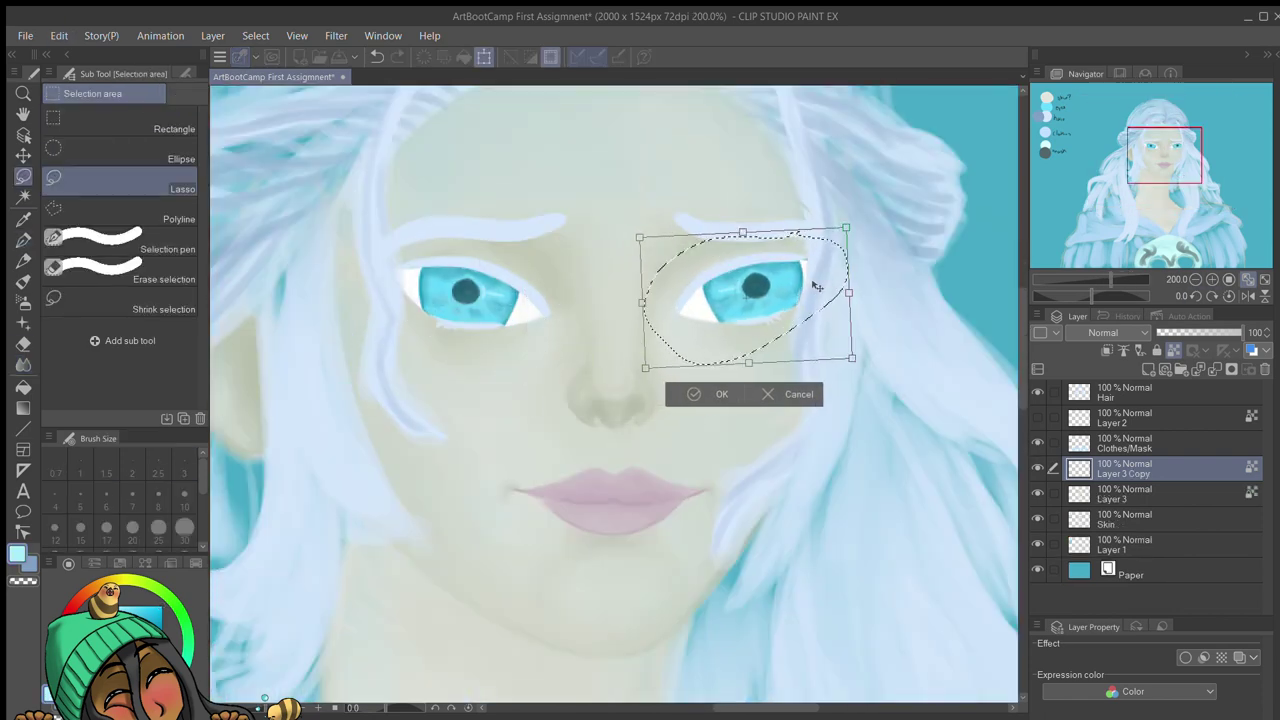
left_click_drag(795, 284, 803, 288)
key("Return")
Step: Try touching up the corner of the copied eye with the Blur tool at size 7 and the G-pen at size 2.5
key("e")
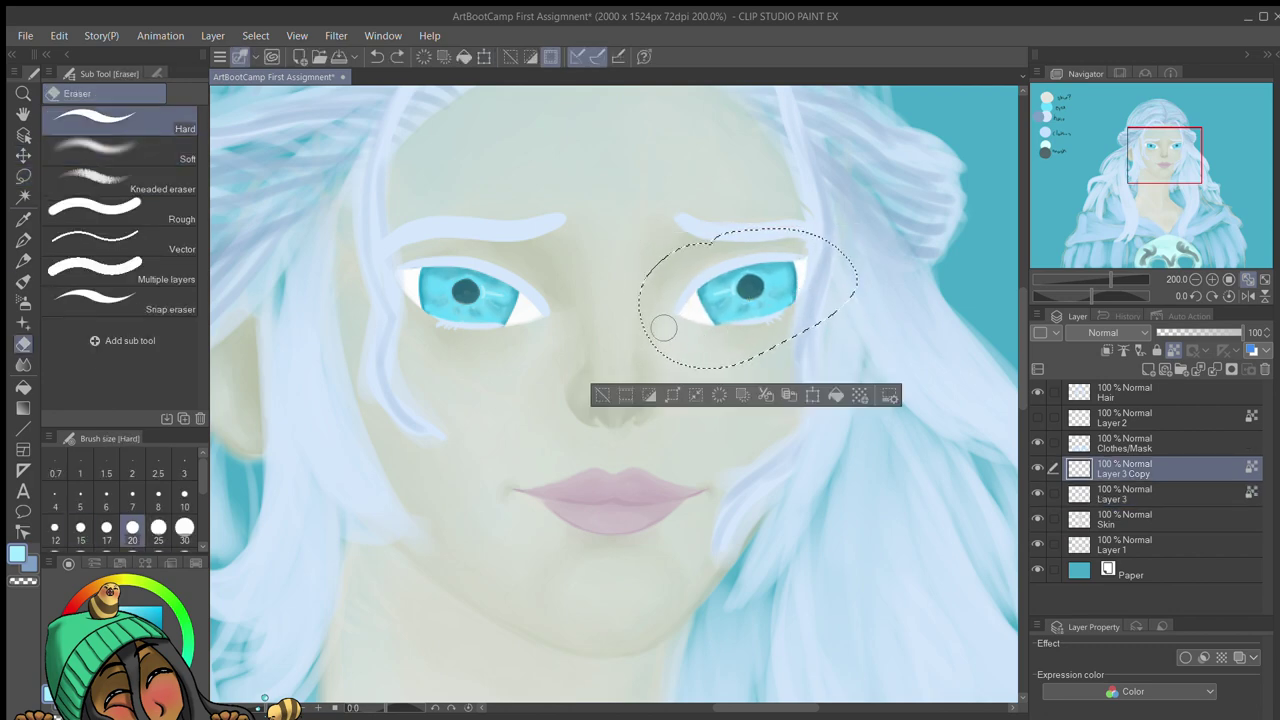
scroll(790, 290, "up", 2)
key("ctrl+t")
key("Escape")
key("j")
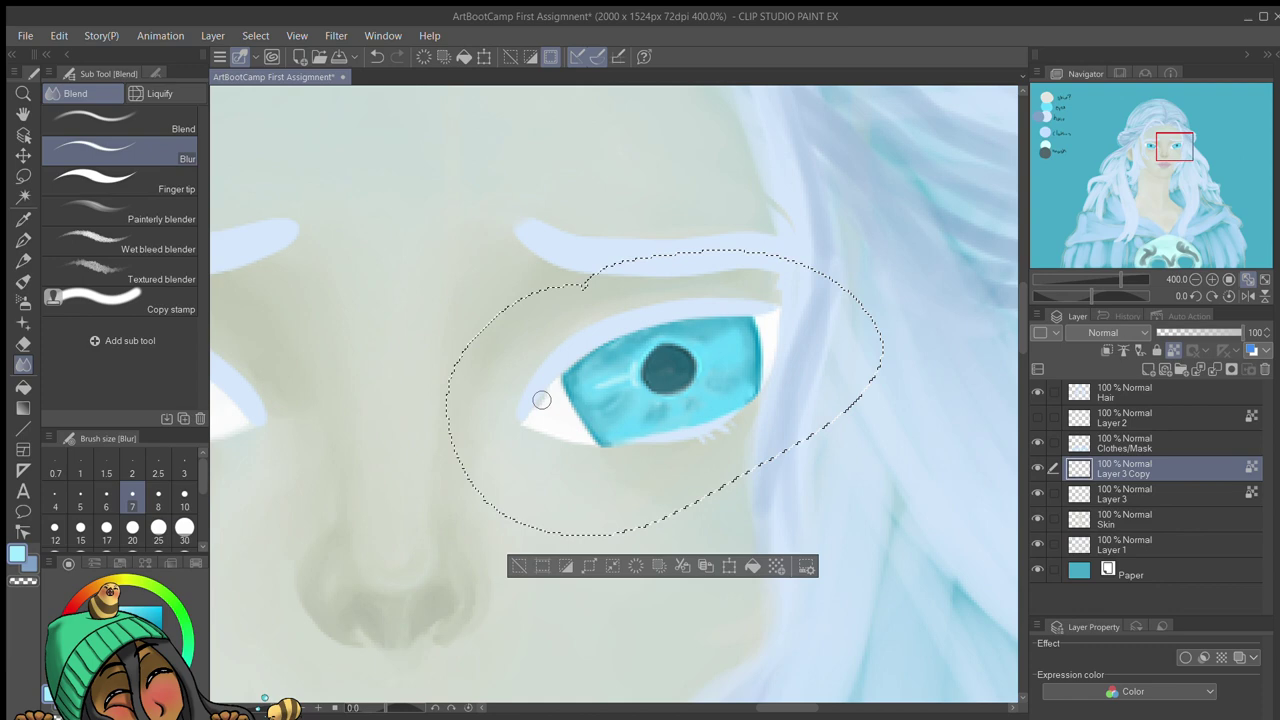
key("ctrl+d")
key("p")
scroll(660, 370, "down", 3)
scroll(660, 370, "up", 4)
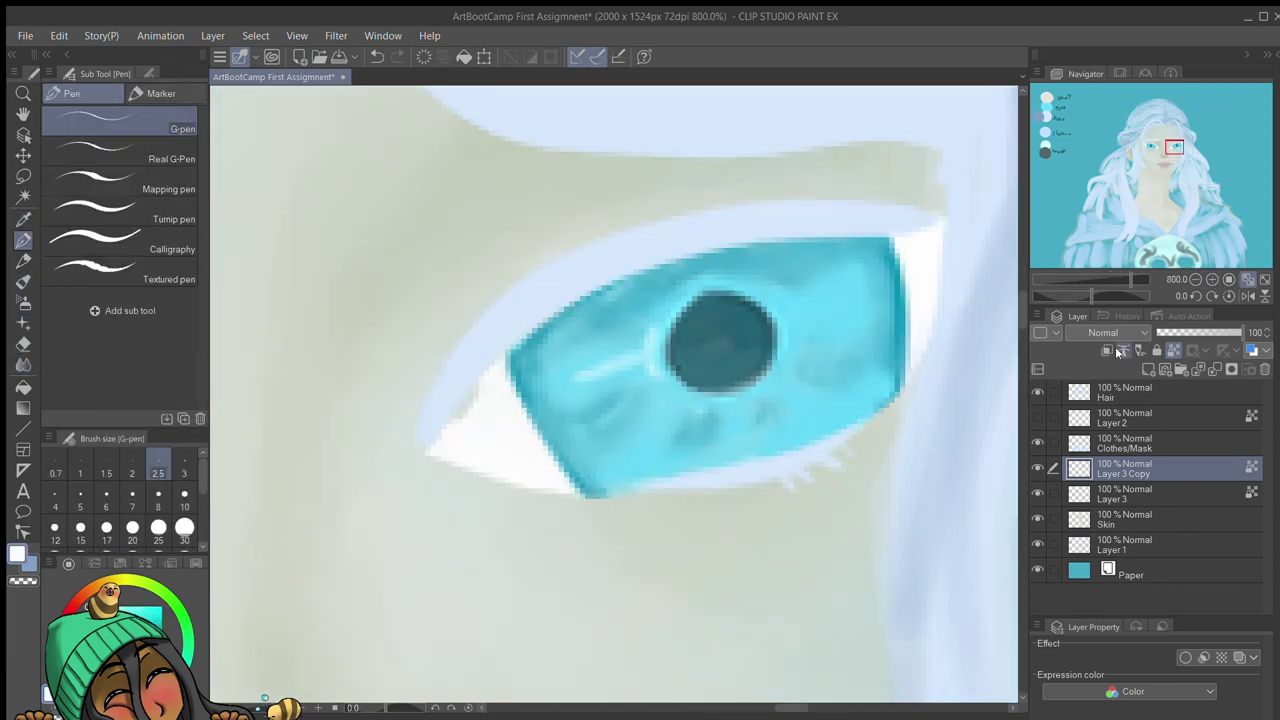
key("e")
scroll(857, 428, "down", 4)
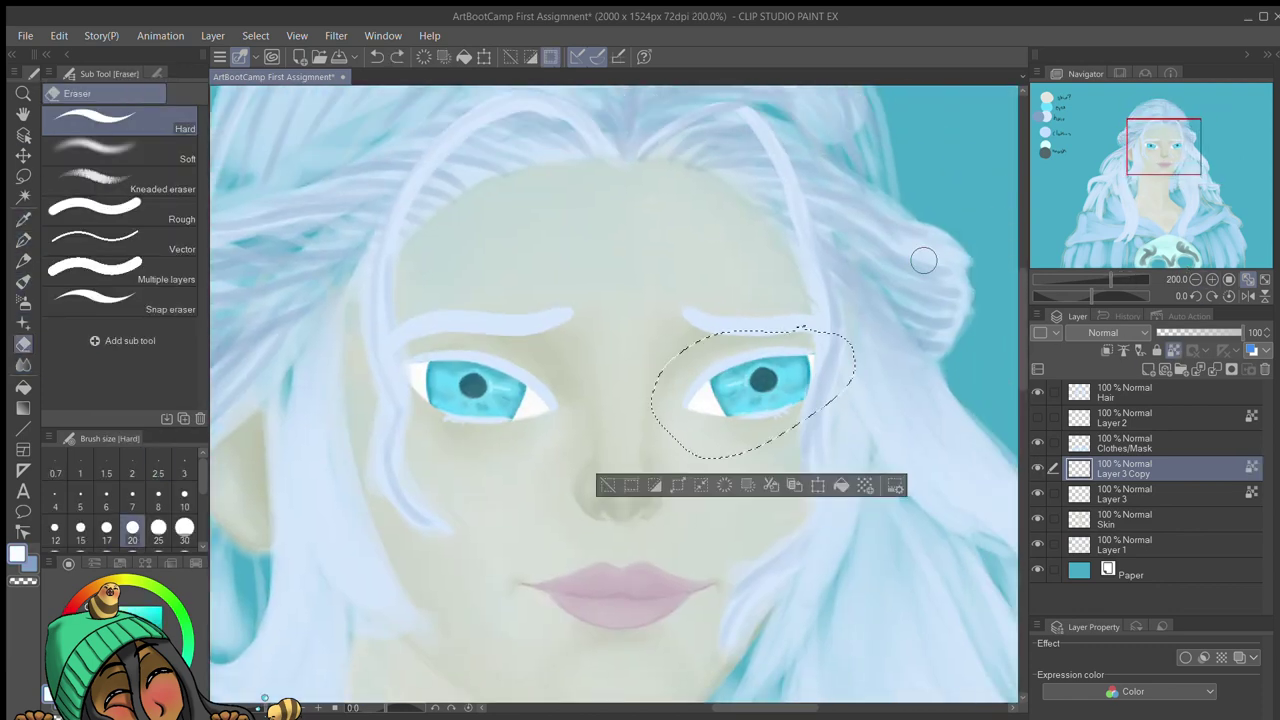
key("m")
key("ctrl+z")
Step: Transform the copied right eye to fit its socket and adjust the lower lashes on the Hair layer to match
key("ctrl+t")
scroll(829, 380, "up", 2)
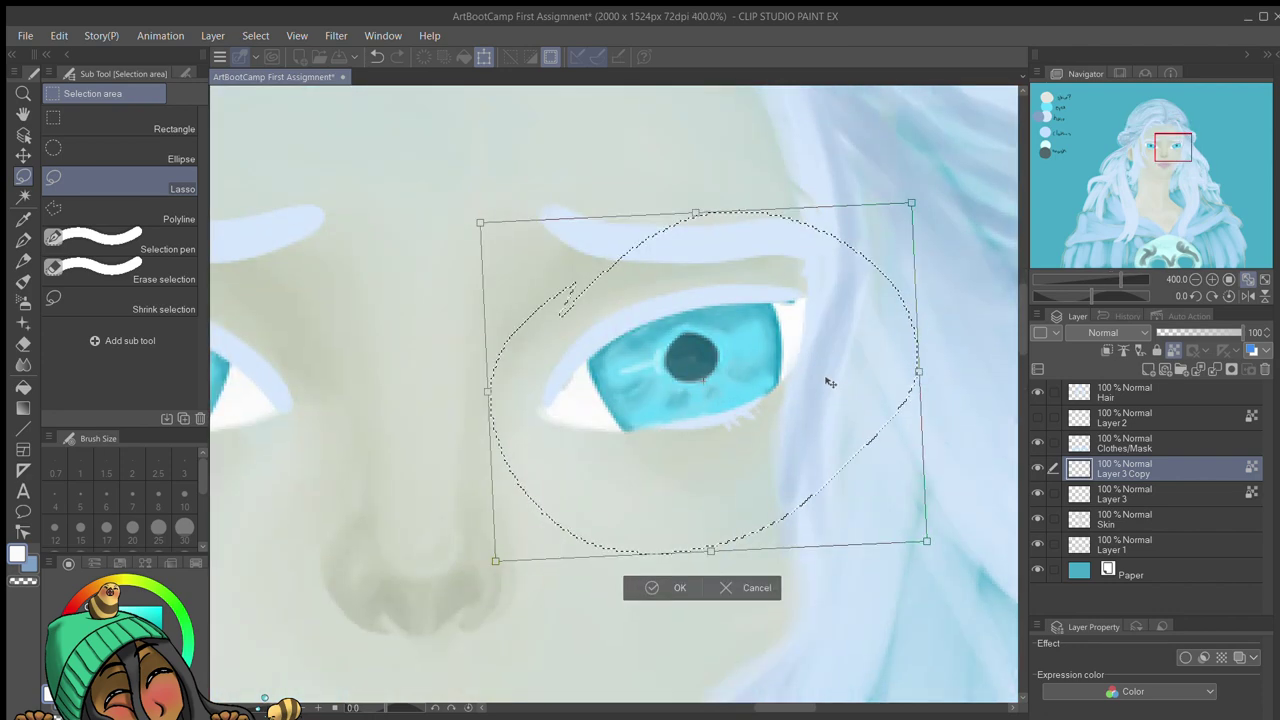
left_click_drag(829, 380, 773, 420)
scroll(773, 420, "left", 2)
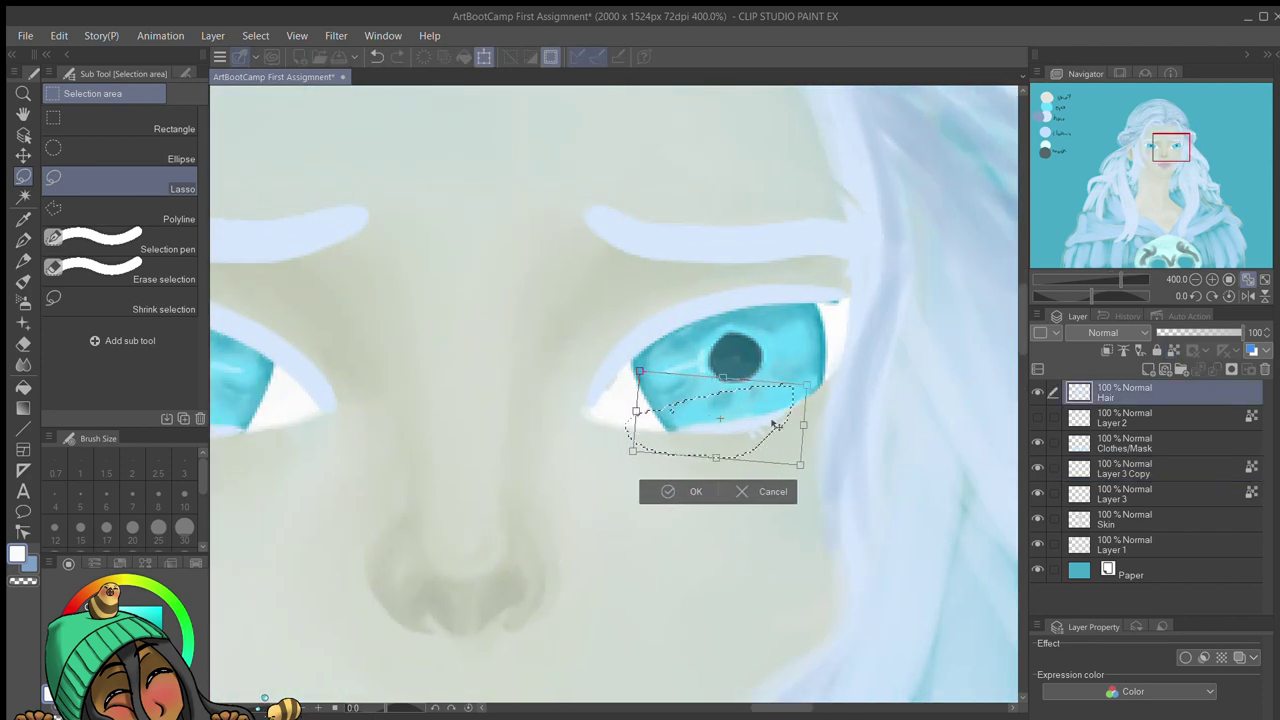
key("Escape")
Step: Merge the Layer 3 Copy layer down into Layer 3
left_click(1160, 470)
key("p")
left_click(1215, 369)
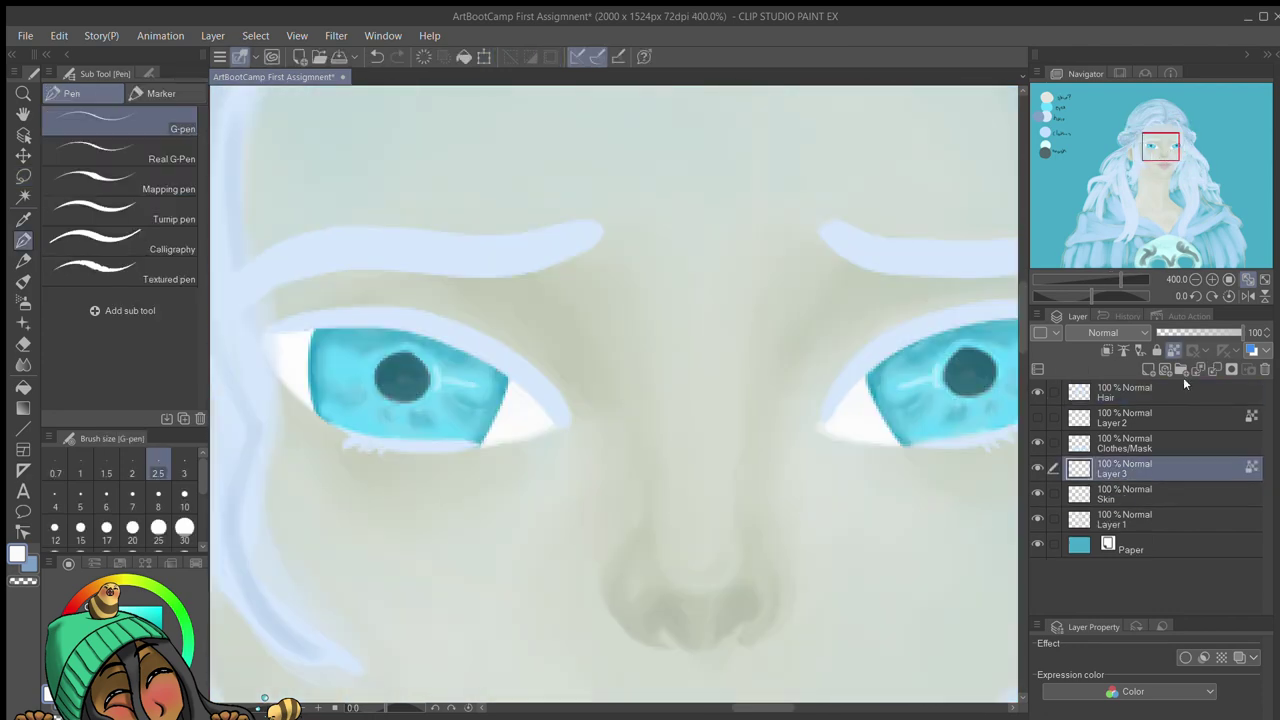
Step: Draw thin white highlights across both irises on Layer 3 with the G-pen at size 3
key("ctrl+alt+0")
scroll(619, 298, "up", 5)
left_click(184, 473)
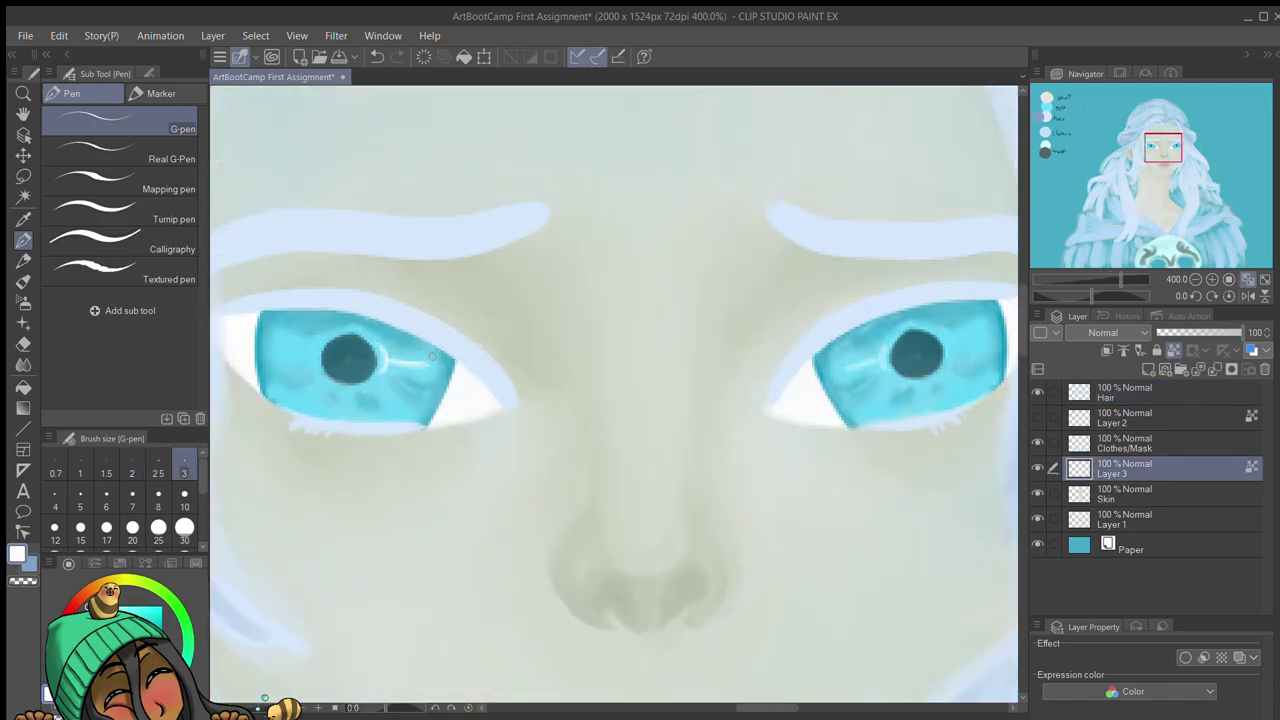
scroll(602, 375, "down", 5)
scroll(602, 375, "up", 5)
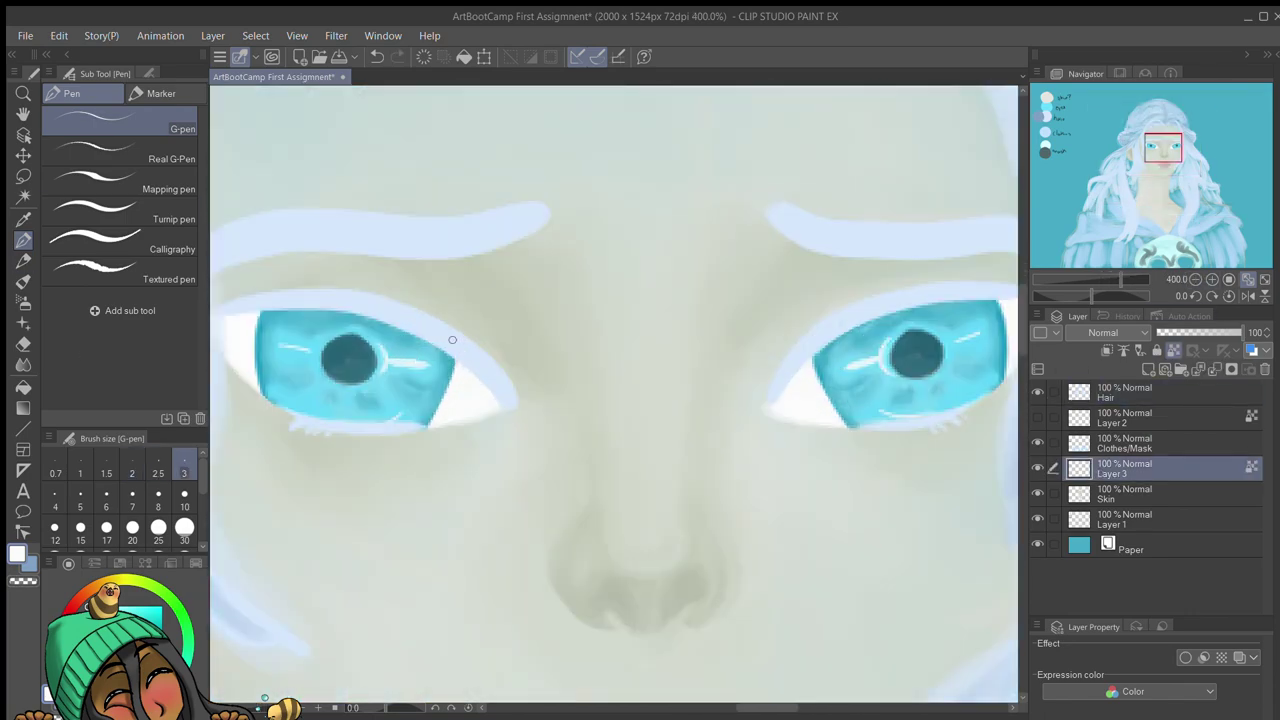
Step: Texture both eyebrows on the Hair layer with fine hair strokes, using the Hard eraser at size 1.5 and the G-pen at size 2
scroll(645, 221, "down", 5)
left_click(184, 507)
left_click(1125, 392)
scroll(616, 95, "up", 3)
key("e")
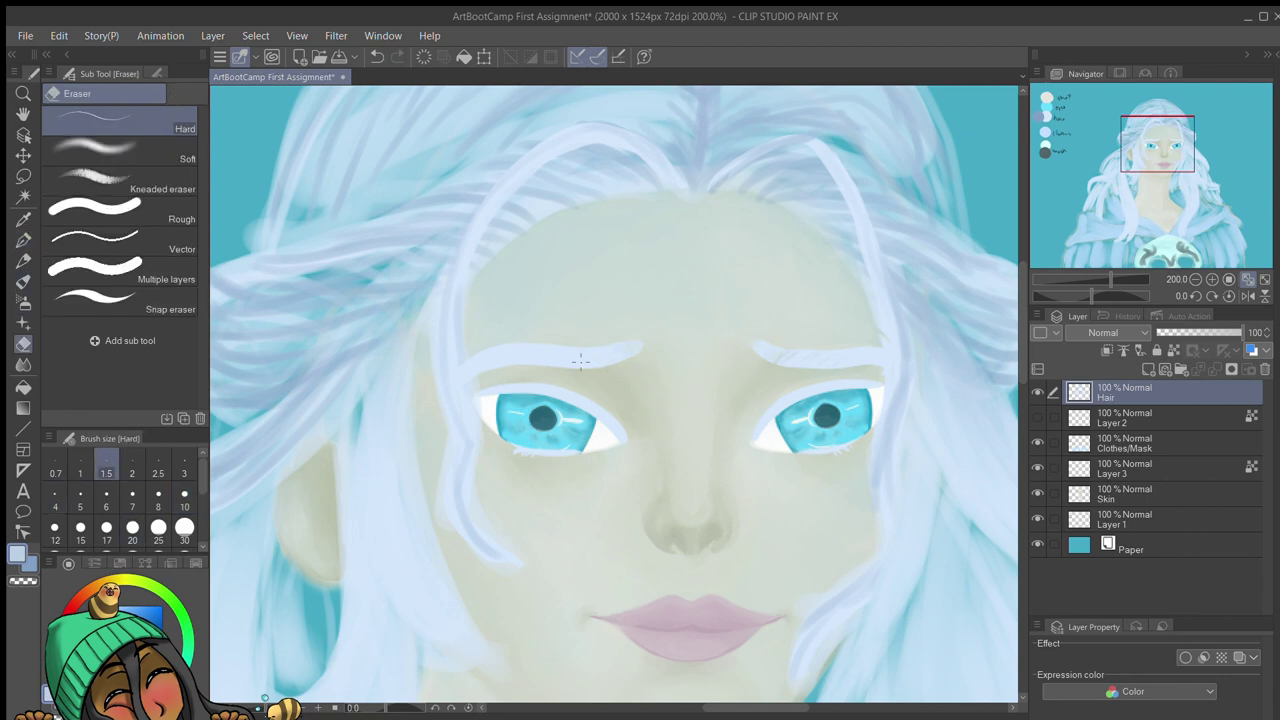
key("p")
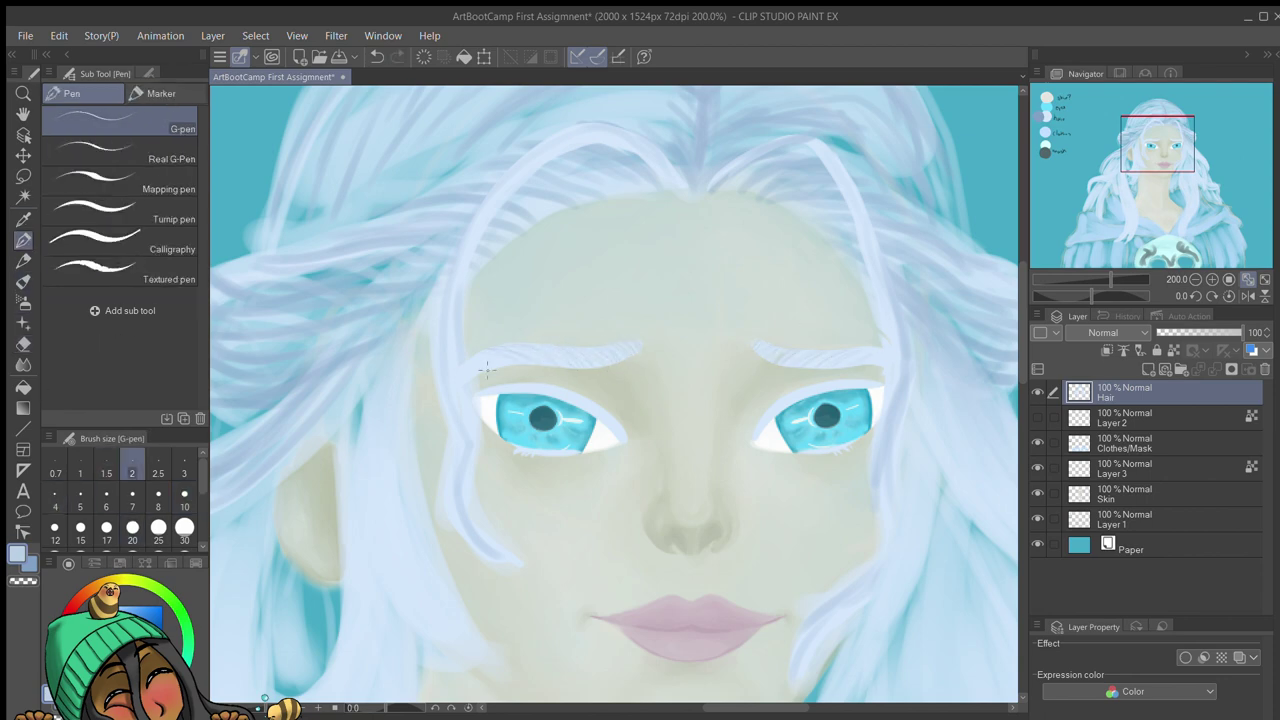
Step: Add pale highlights around the eyes on the Skin layer with the G-pen at size 4 and soften them with the Blur tool at size 7
scroll(633, 396, "down", 3)
scroll(633, 396, "up", 3)
left_click(1125, 494)
left_click(55, 507)
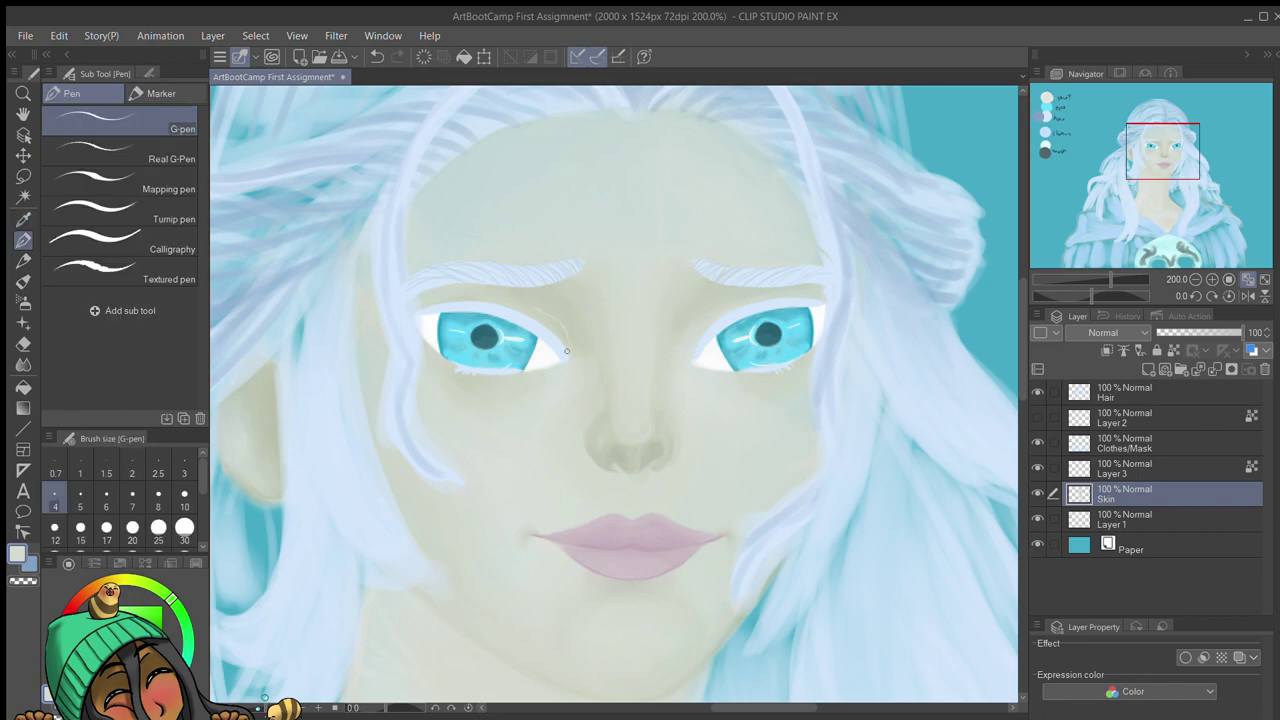
key("j")
scroll(815, 242, "down", 3)
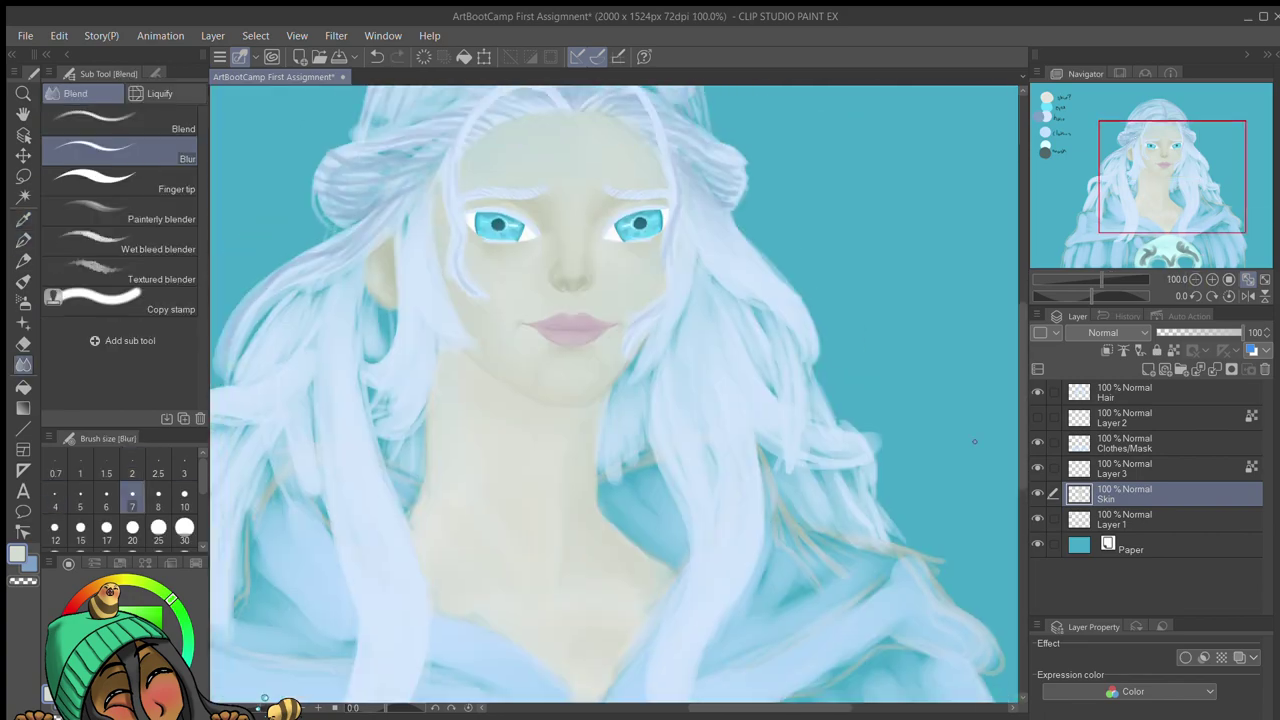
scroll(815, 242, "up", 3)
key("p")
scroll(815, 242, "down", 3)
scroll(815, 242, "up", 3)
Step: Smooth the streaks of the crown and side hair on the Hair layer with the Blend tool
left_click(1125, 392)
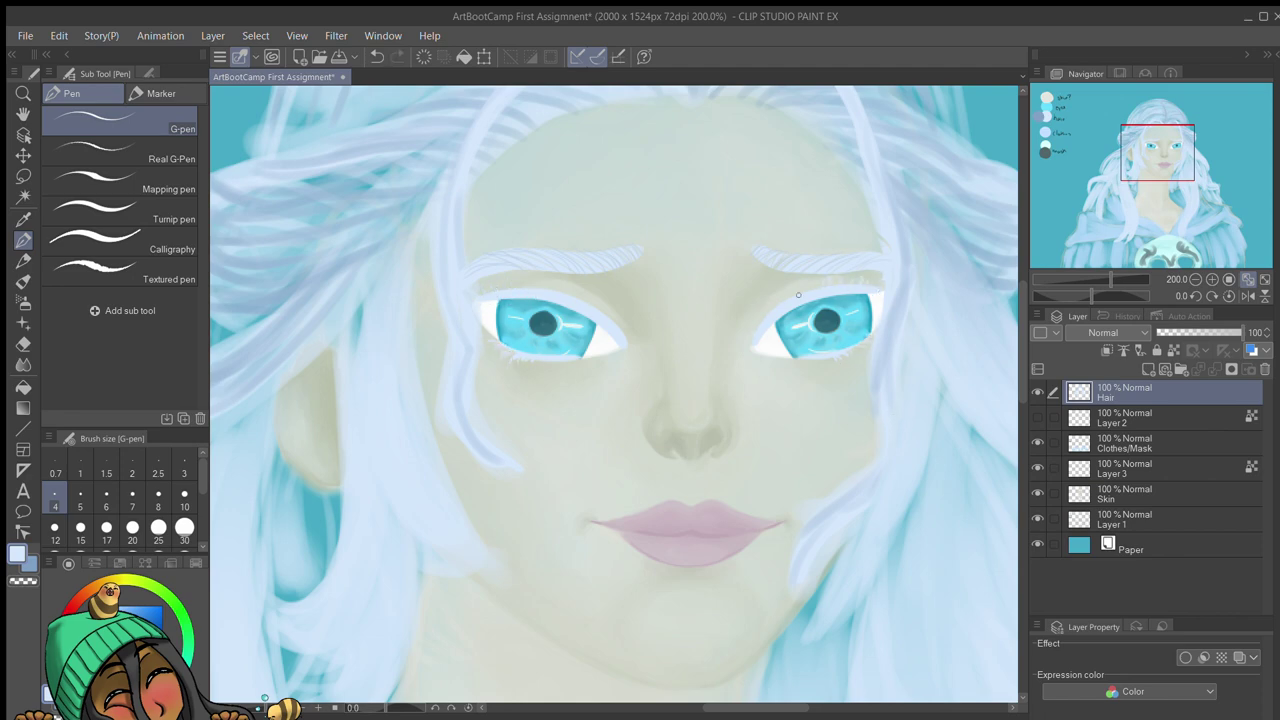
left_click(1195, 279)
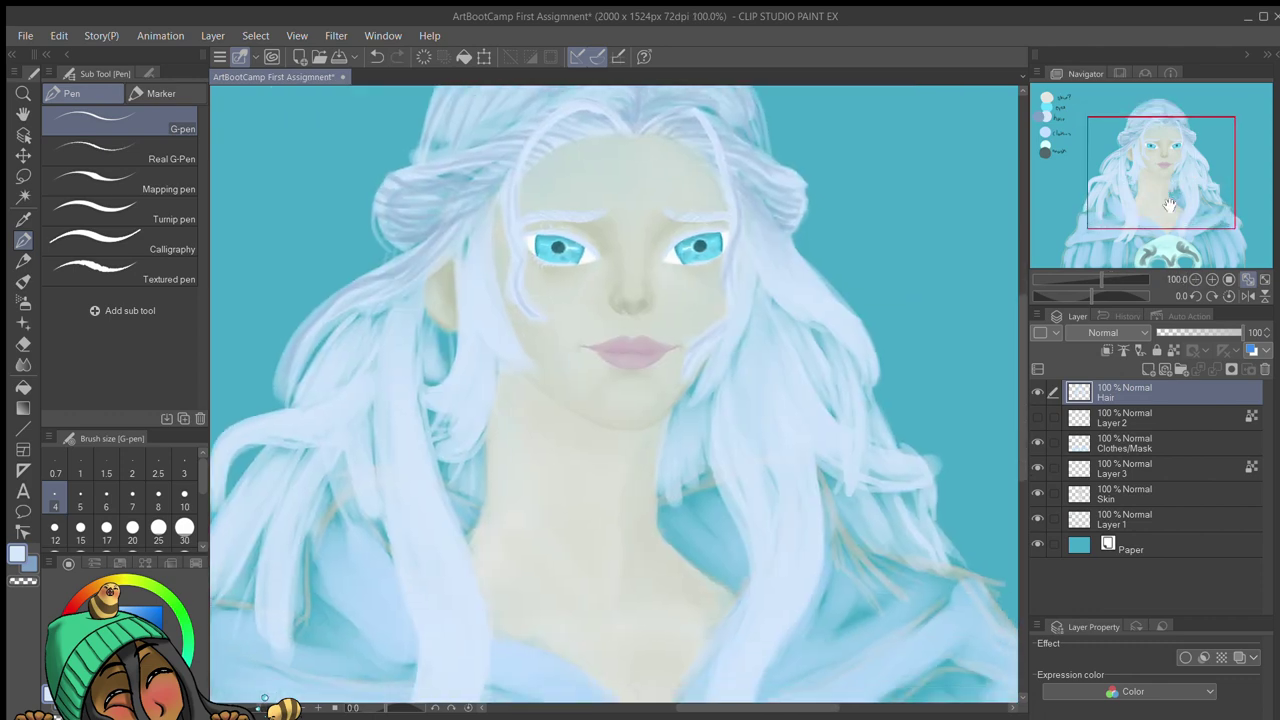
key("j")
mouse_move(600, 250)
left_mouse_down()
mouse_move(586, 177)
mouse_move(749, 88)
mouse_move(543, 227)
left_mouse_up()
key("comma")
mouse_move(626, 191)
left_mouse_down()
mouse_move(646, 200)
mouse_move(610, 169)
left_mouse_up()
left_click_drag(527, 298, 400, 490)
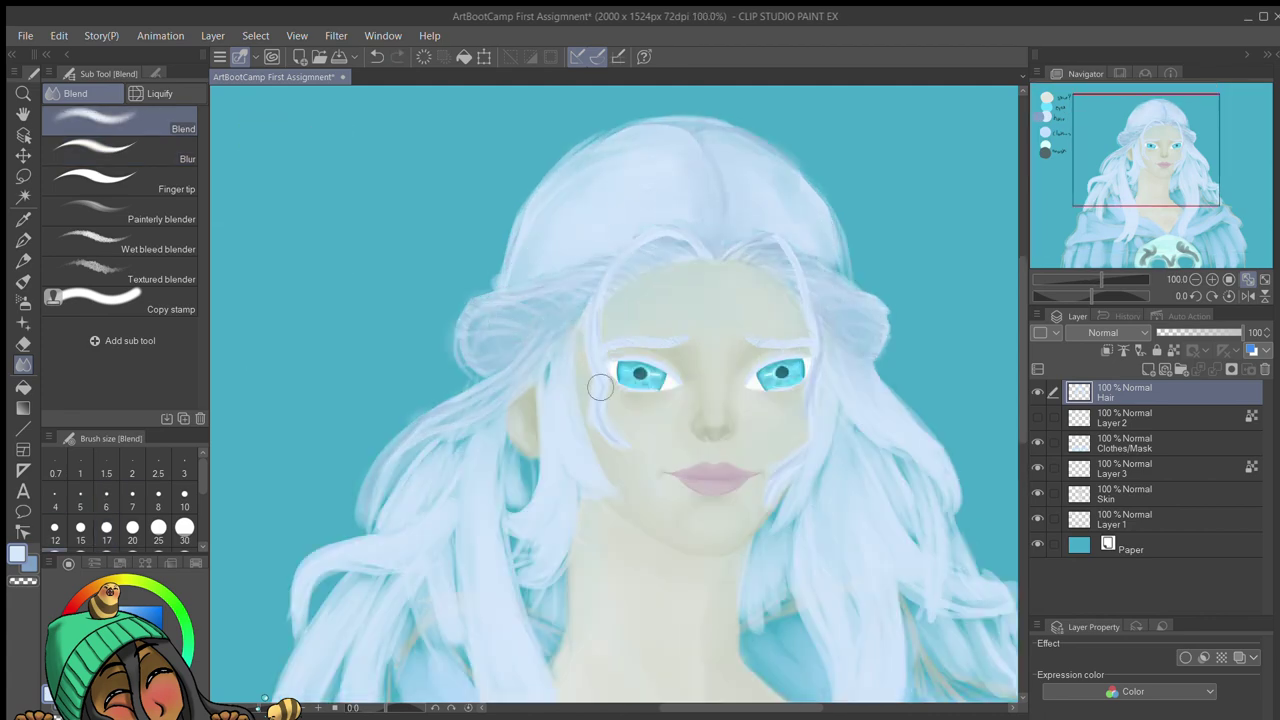
Step: Redraw the strands framing the face with the G-pen at size 12 and add fine upper eyelashes on the Hair layer
key("p")
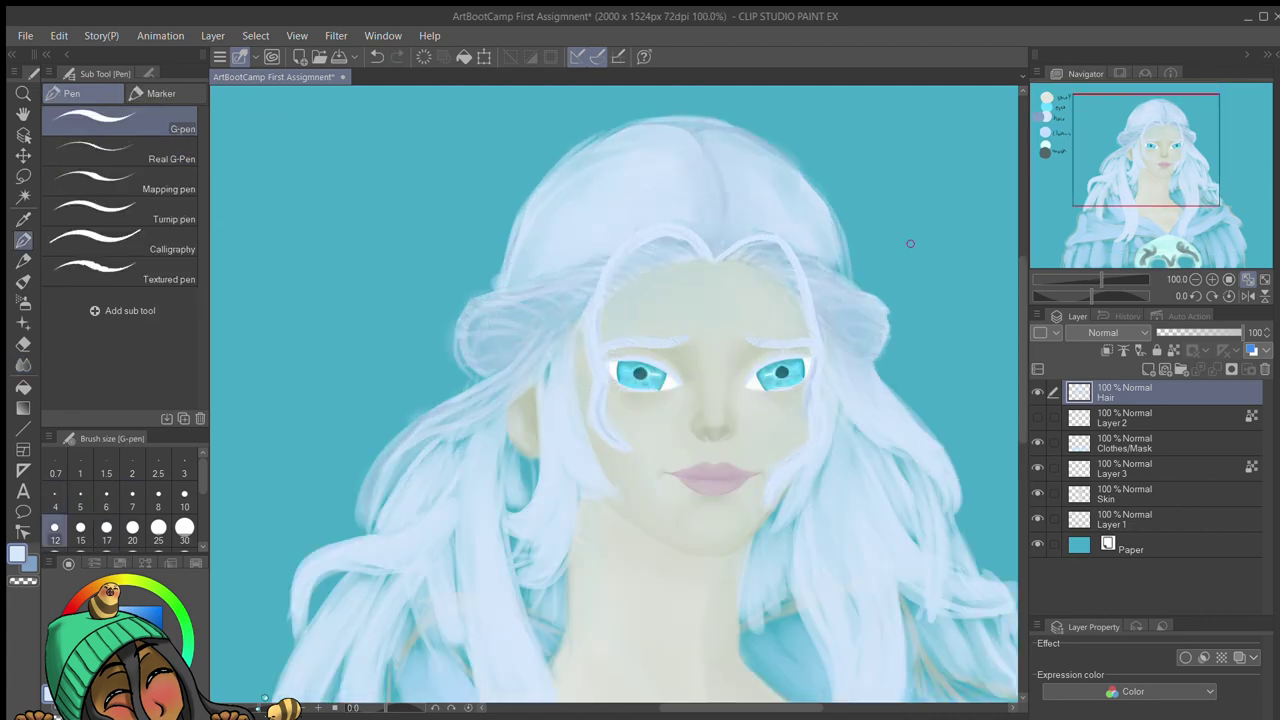
key("ctrl+plus")
key("b")
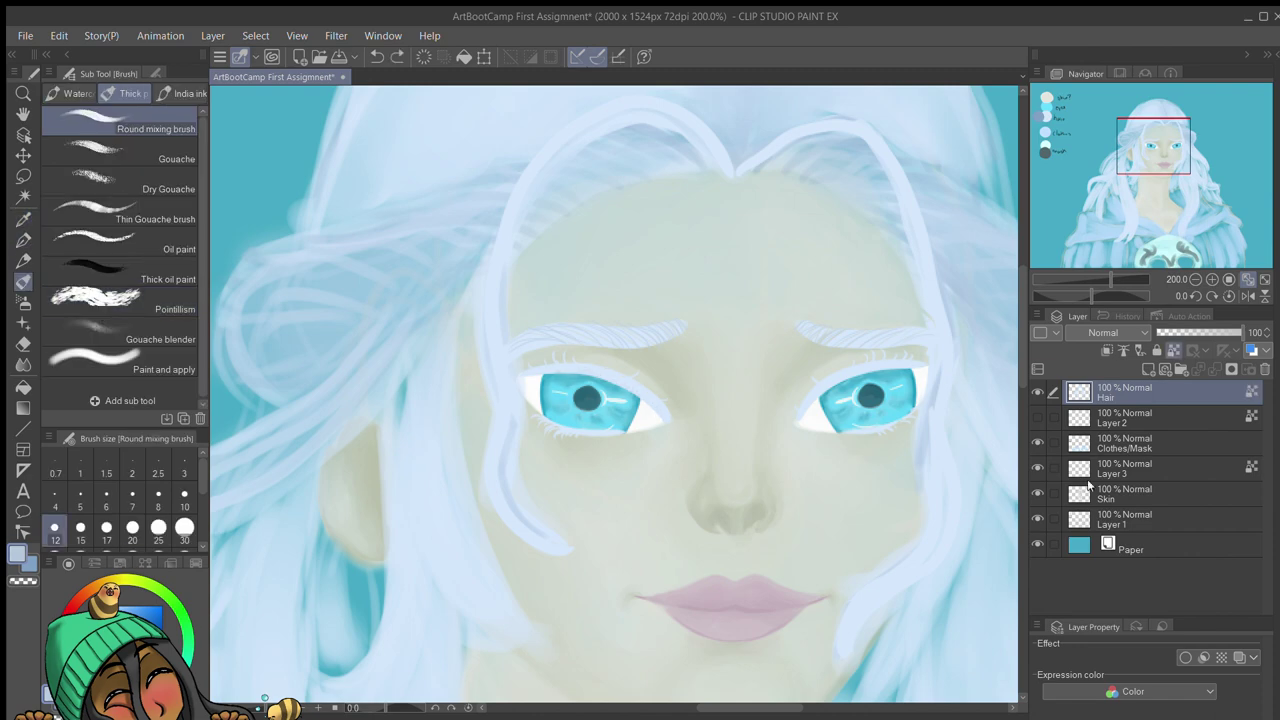
Step: Soften the eye details on Layer 3 with the Blur tool at size 12
key("ctrl+minus")
key("j")
key("alt+bracketleft")
key("alt+bracketleft")
key("alt+bracketleft")
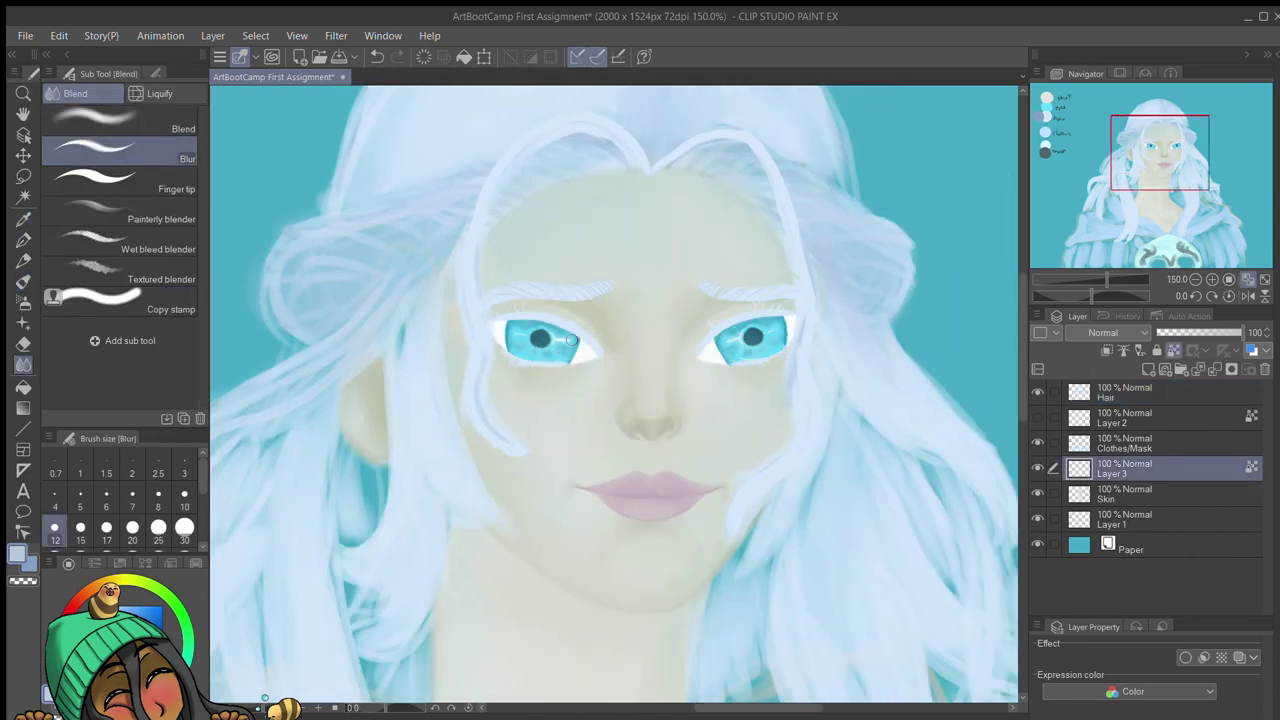
Step: Add a new layer below Hair and repaint the side hair on the Hair layer in the pale hair swatch color with the Round mixing brush
key("ctrl+minus")
key("alt+bracketright")
key("alt+bracketright")
key("alt+bracketright")
key("ctrl+shift+n")
key("b")
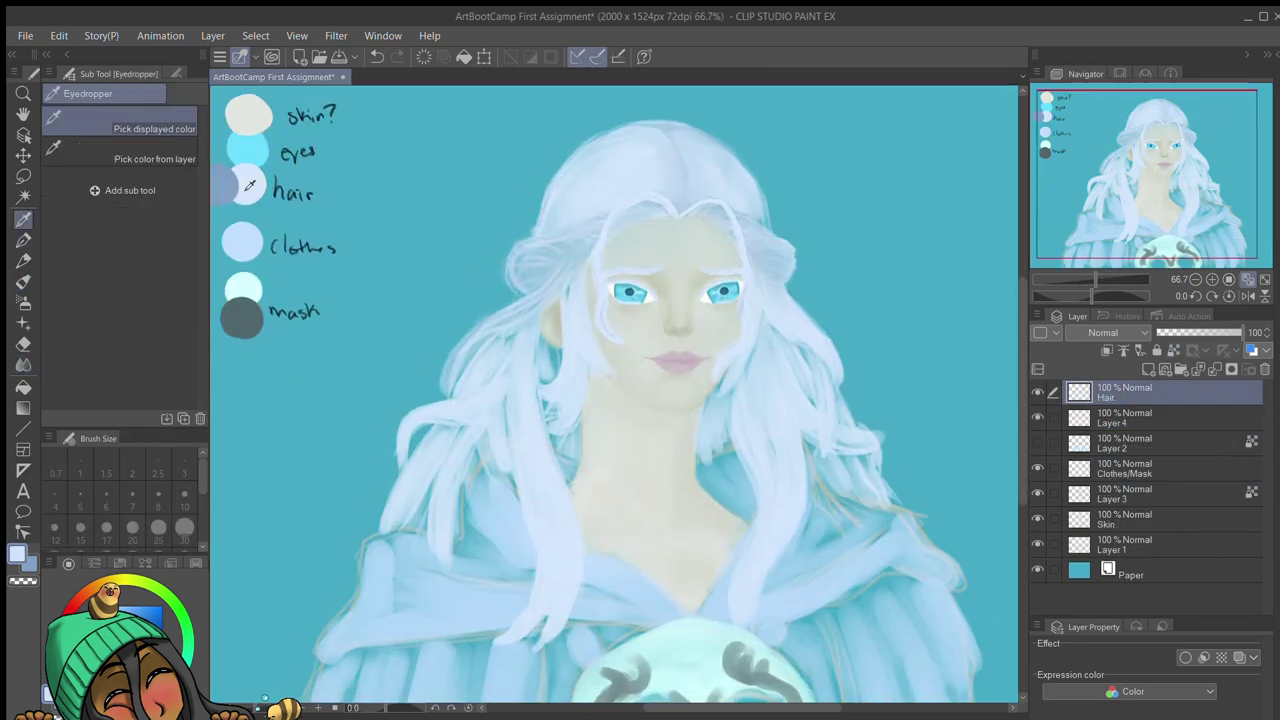
mouse_move(518, 303)
left_mouse_down()
mouse_move(540, 250)
mouse_move(574, 301)
left_mouse_up()
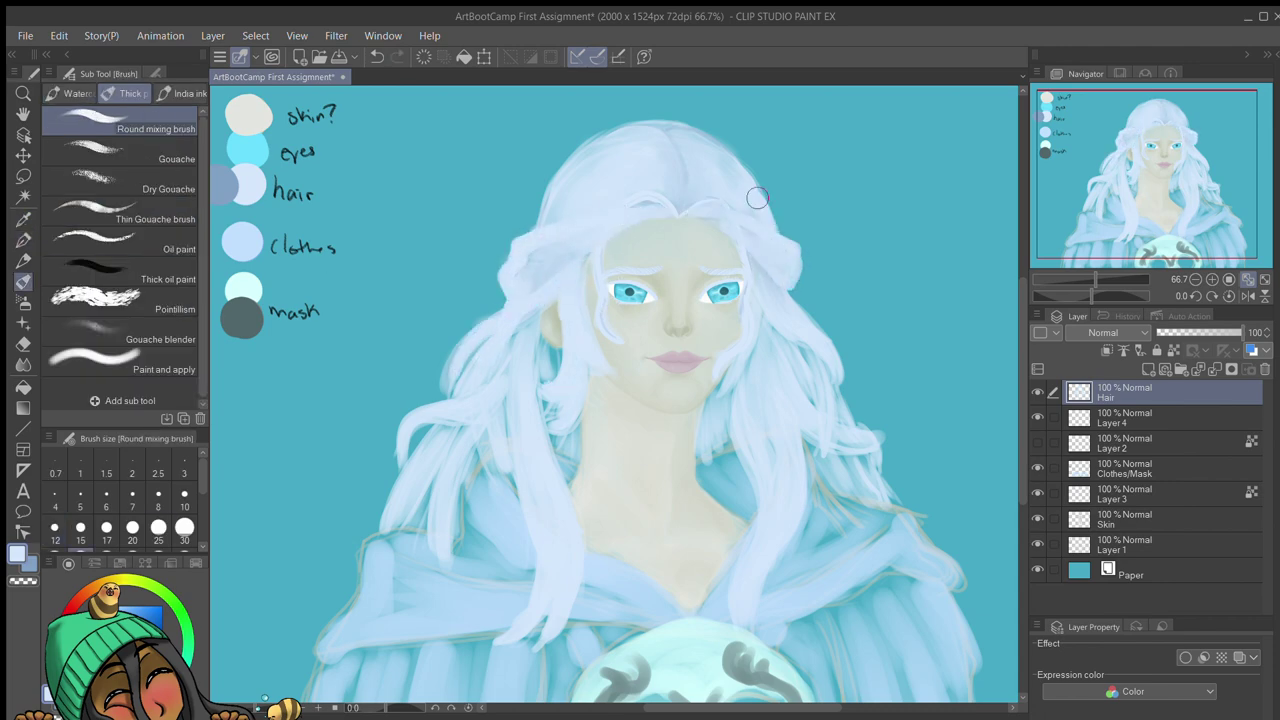
Step: Draw fine hairline strands along the forehead with the G-pen at size 12 and refine them with the Hard eraser at size 1.5
key("ctrl+plus")
key("ctrl+plus")
key("ctrl+plus")
key("p")
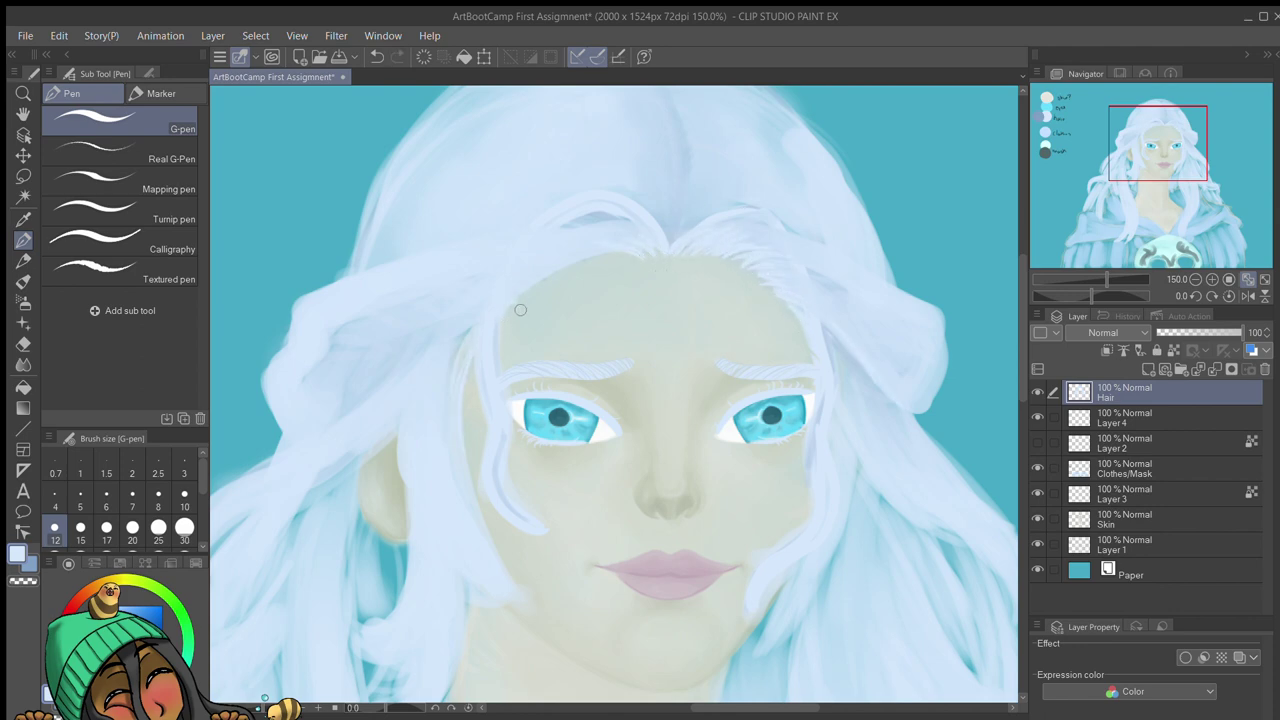
key("e")
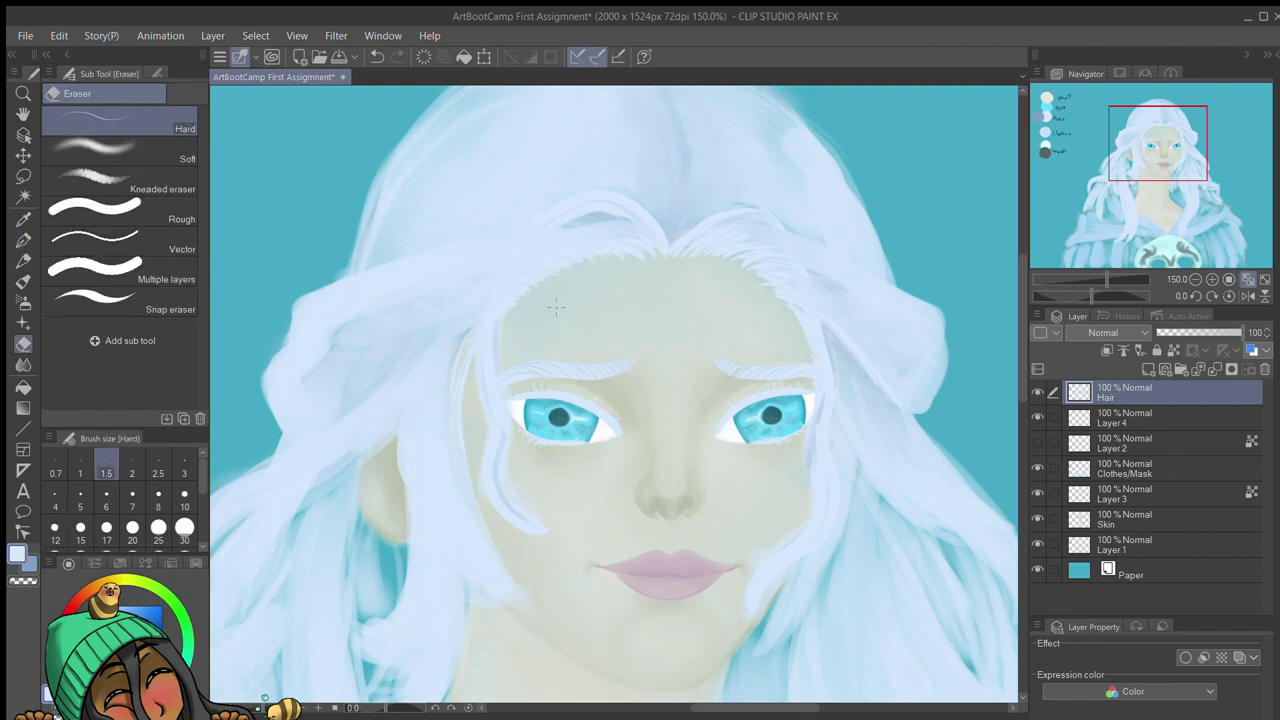
key("ctrl+minus")
left_click_drag(1096, 234, 1091, 231)
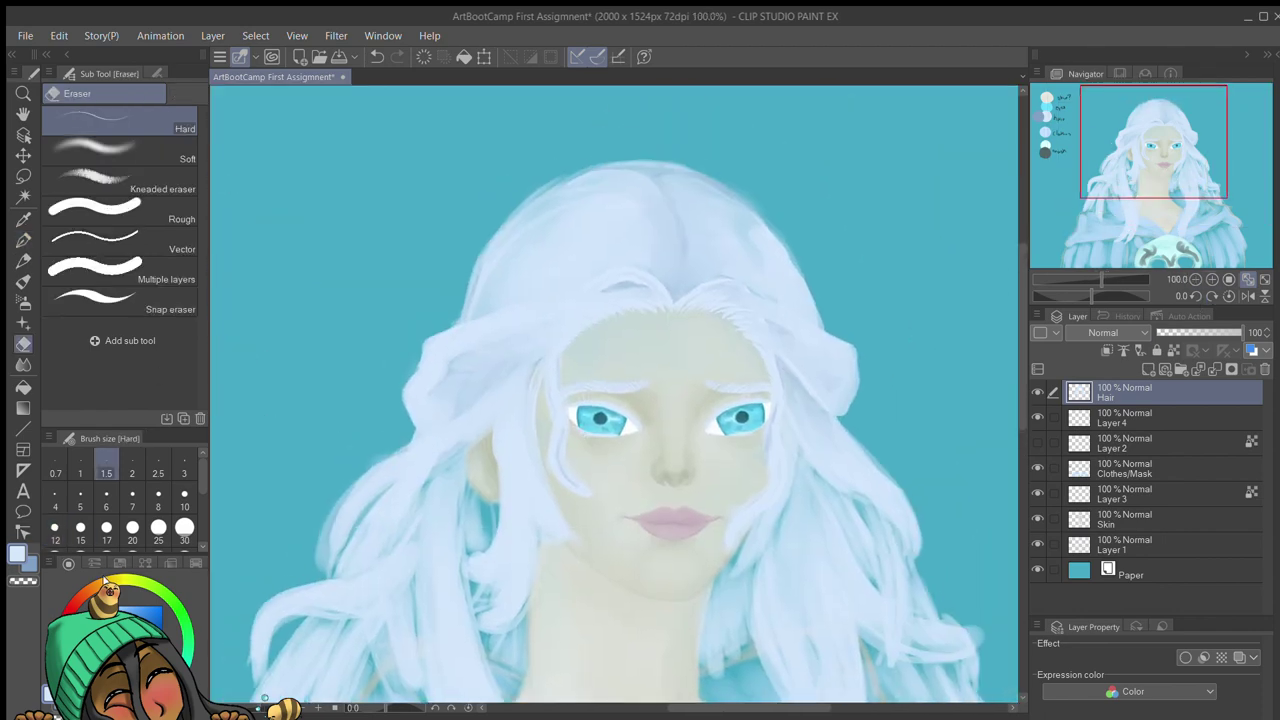
Step: Draw darker strands over the crown of the head with the G-pen at size 12 and soften them with the Blur tool at size 80
key("p")
left_click_drag(662, 180, 694, 260)
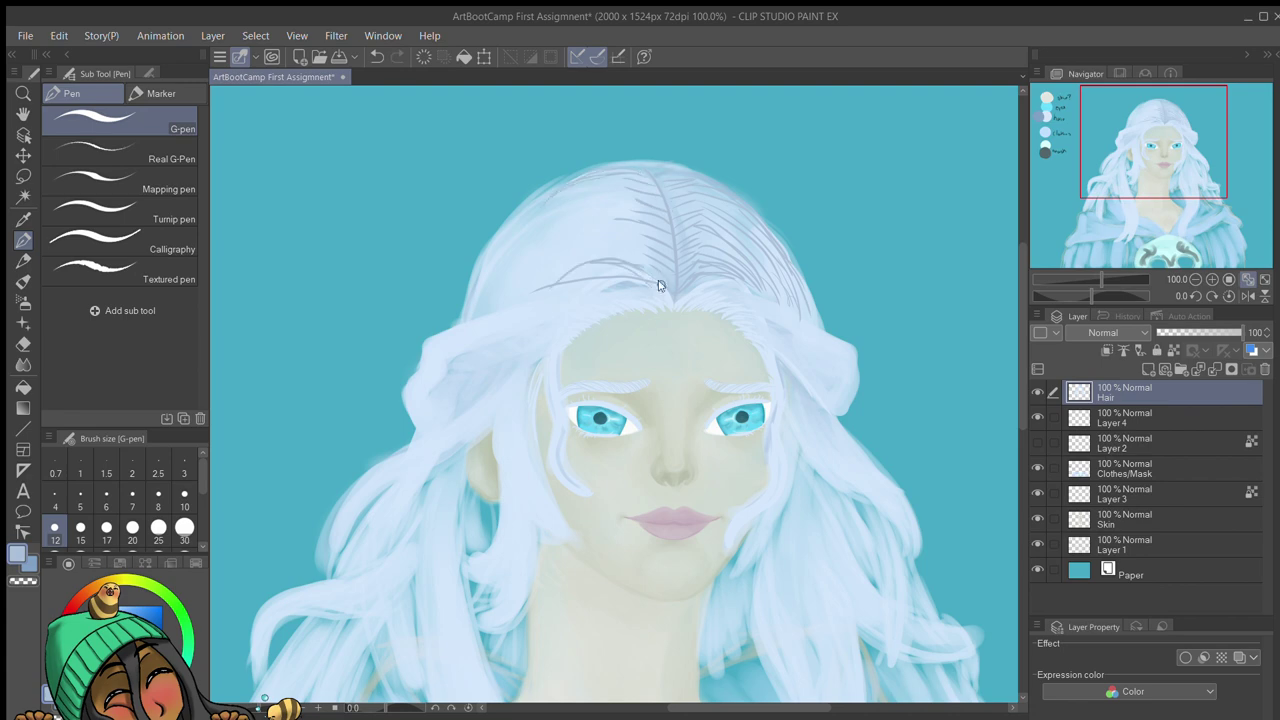
left_click(24, 365)
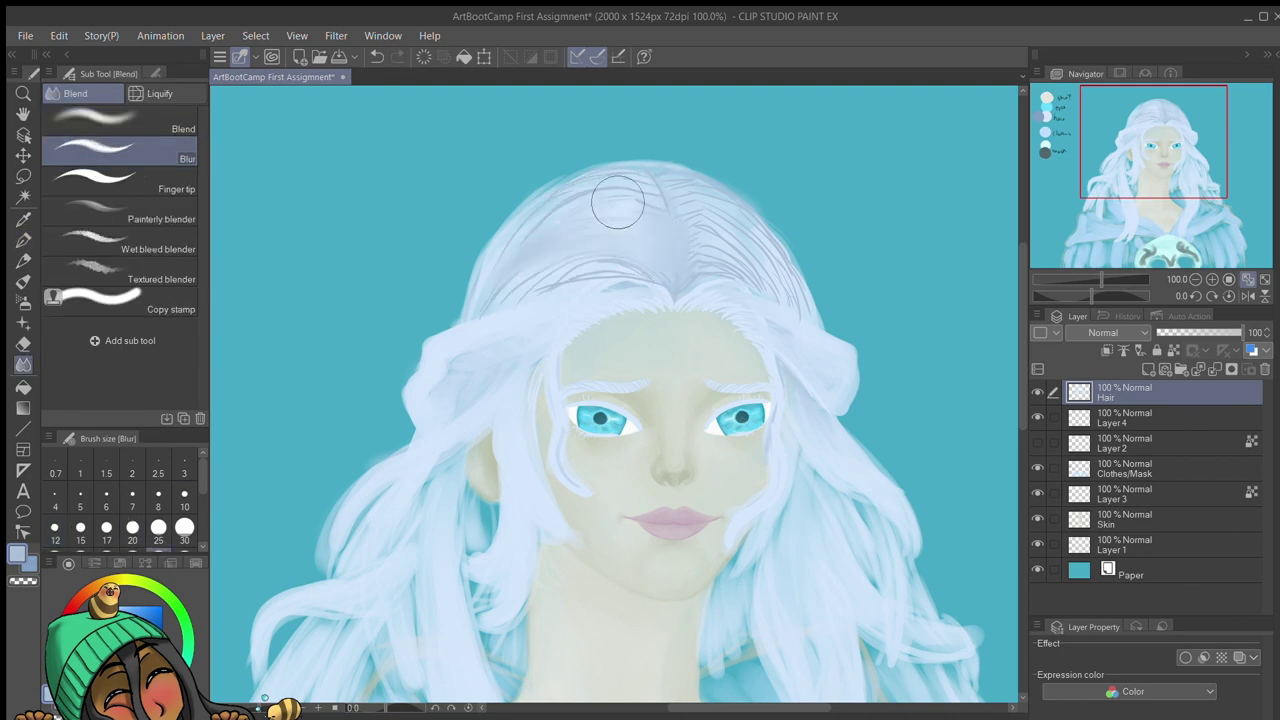
left_click(148, 73)
left_click(174, 155)
left_click_drag(640, 268, 678, 274)
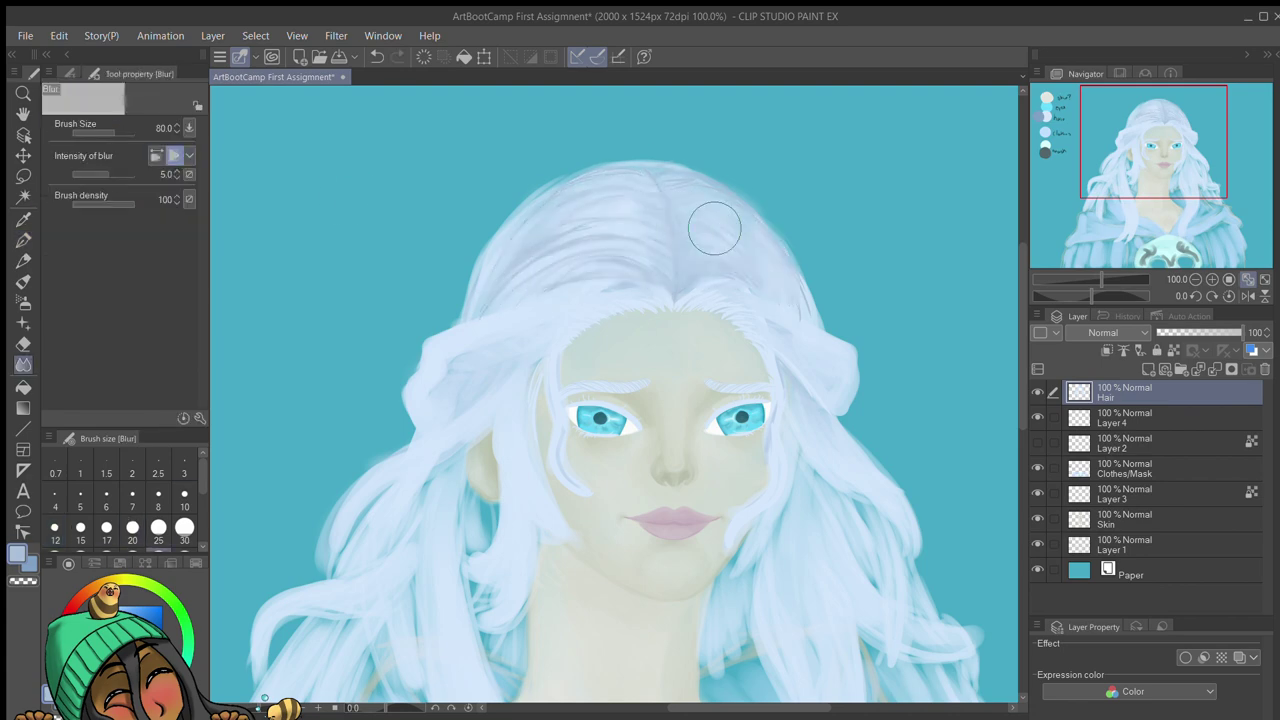
scroll(1143, 175, "down", 2)
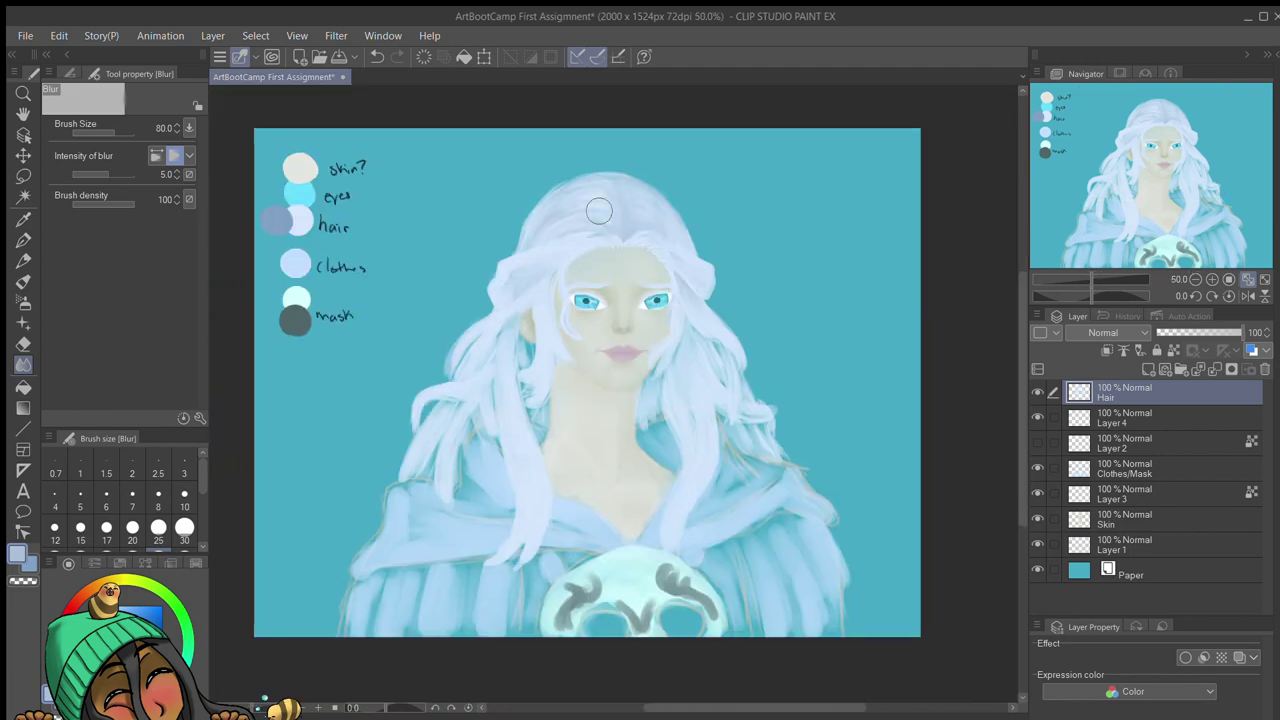
Step: Refine the jaw and chin contour on the Skin layer with the Liquify tool
scroll(757, 276, "up", 3)
key("j")
key("ctrl+alt+0")
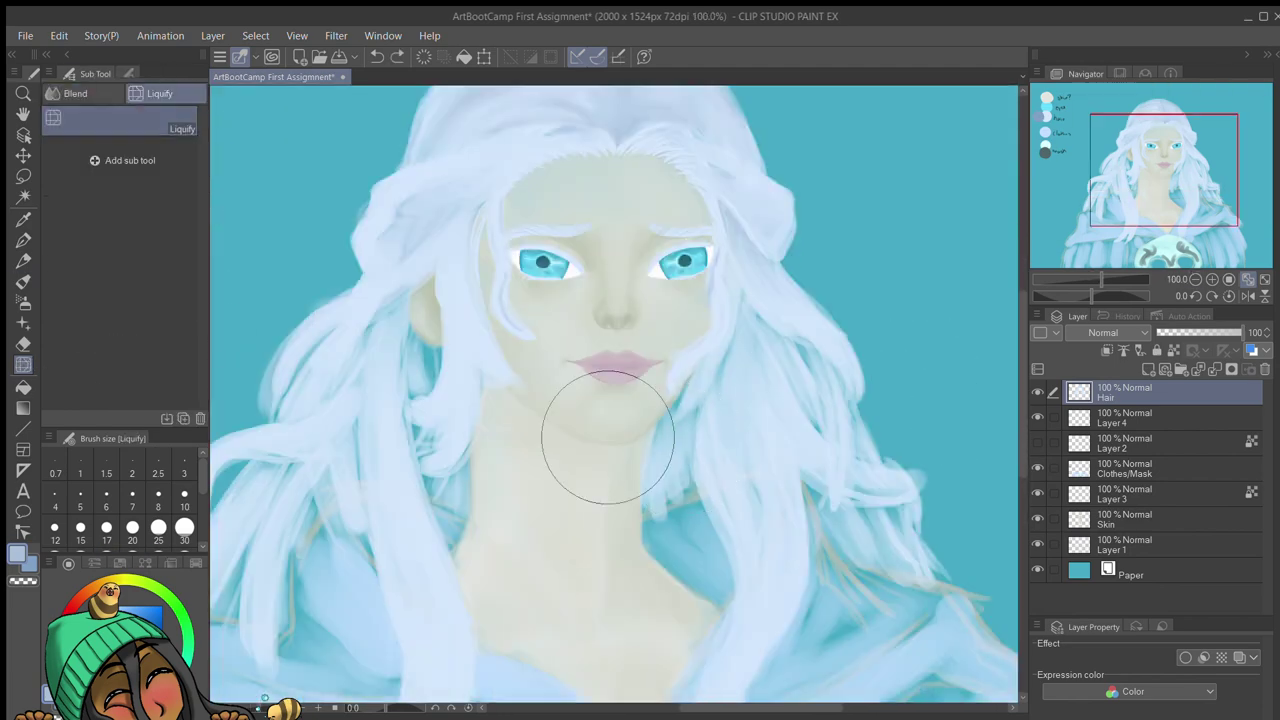
left_click(1117, 516)
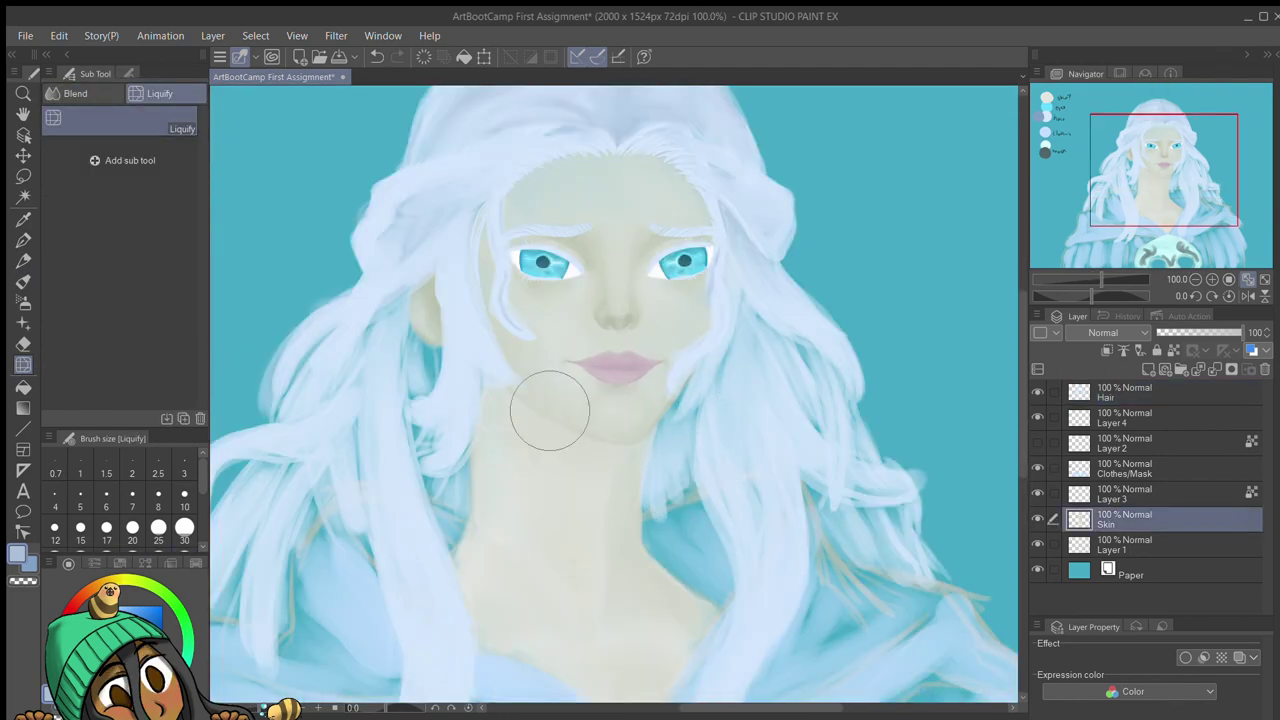
scroll(741, 405, "up", 1)
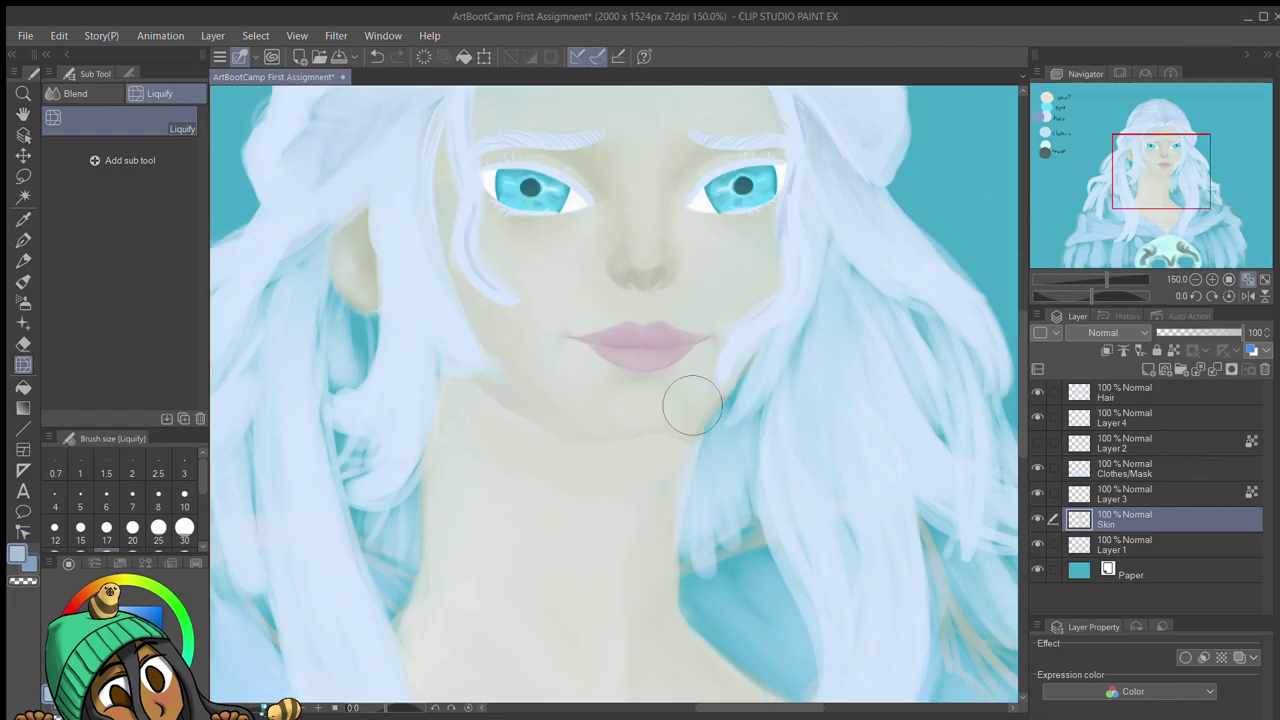
left_click(1196, 279)
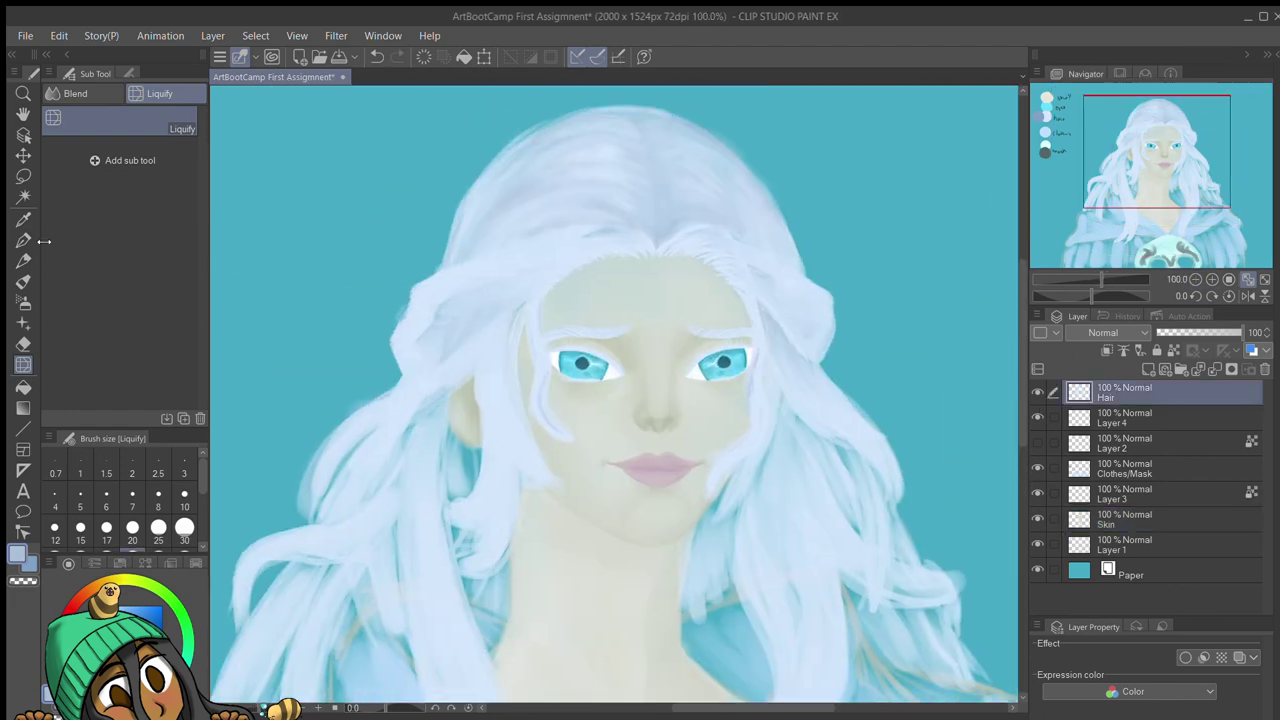
Step: Repaint the crown and swept-back side waves on the Hair layer with the Round mixing brush, up to size 25
key("b")
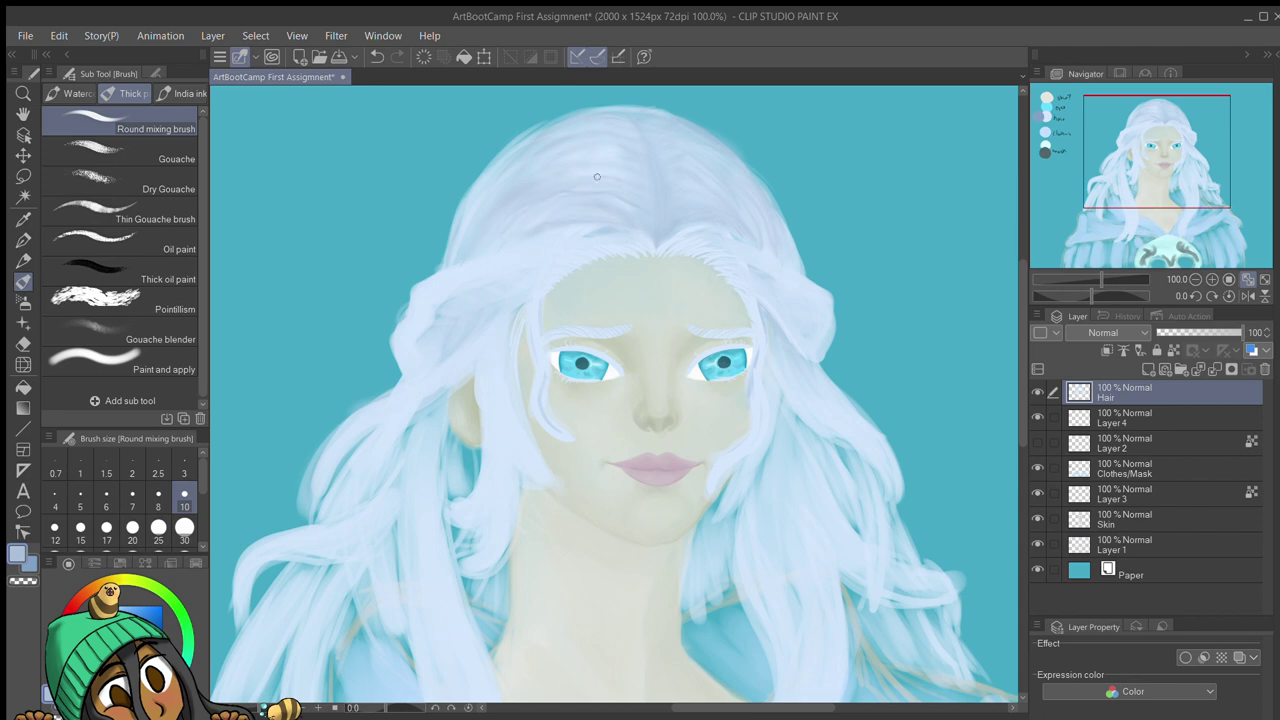
key("j")
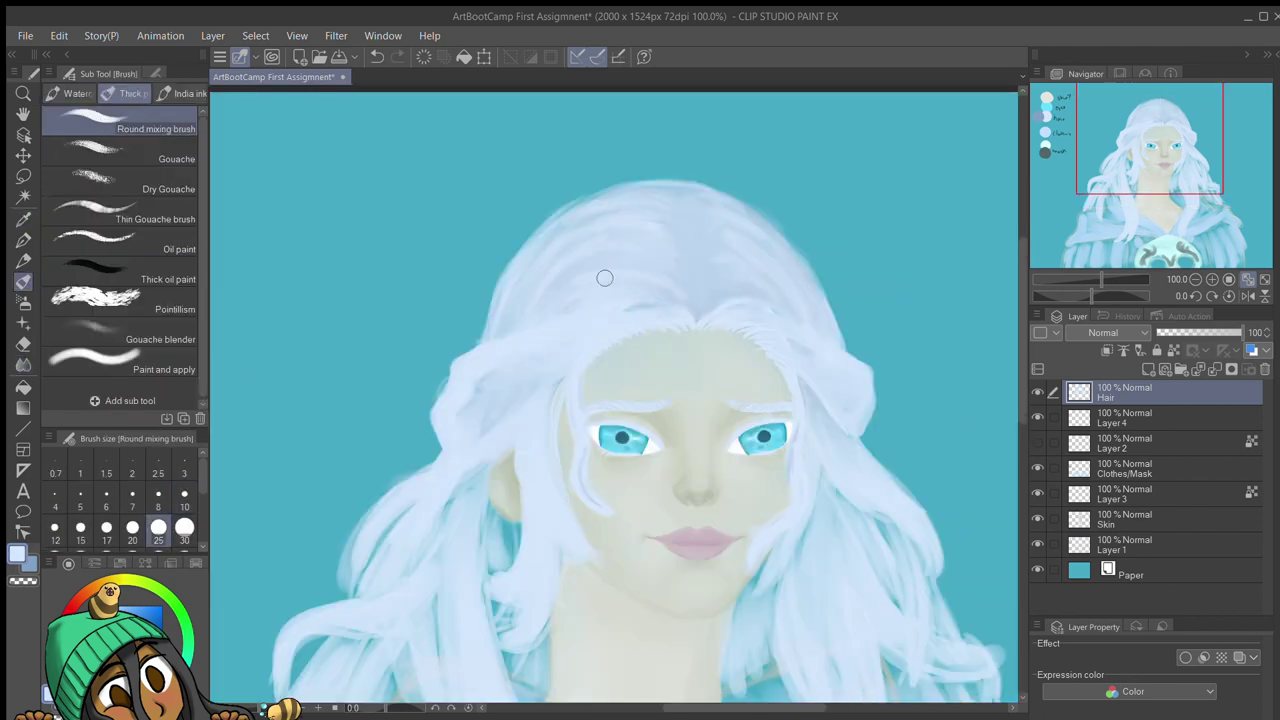
key("j")
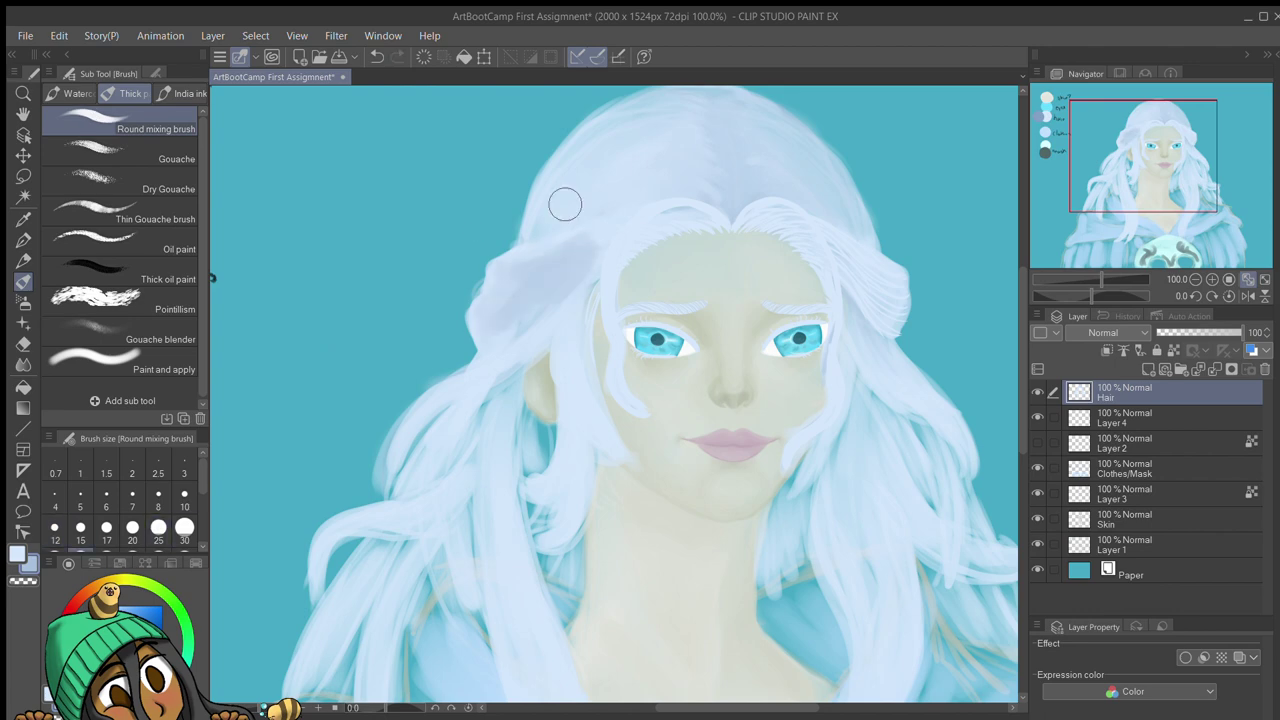
left_click_drag(1083, 213, 1091, 224)
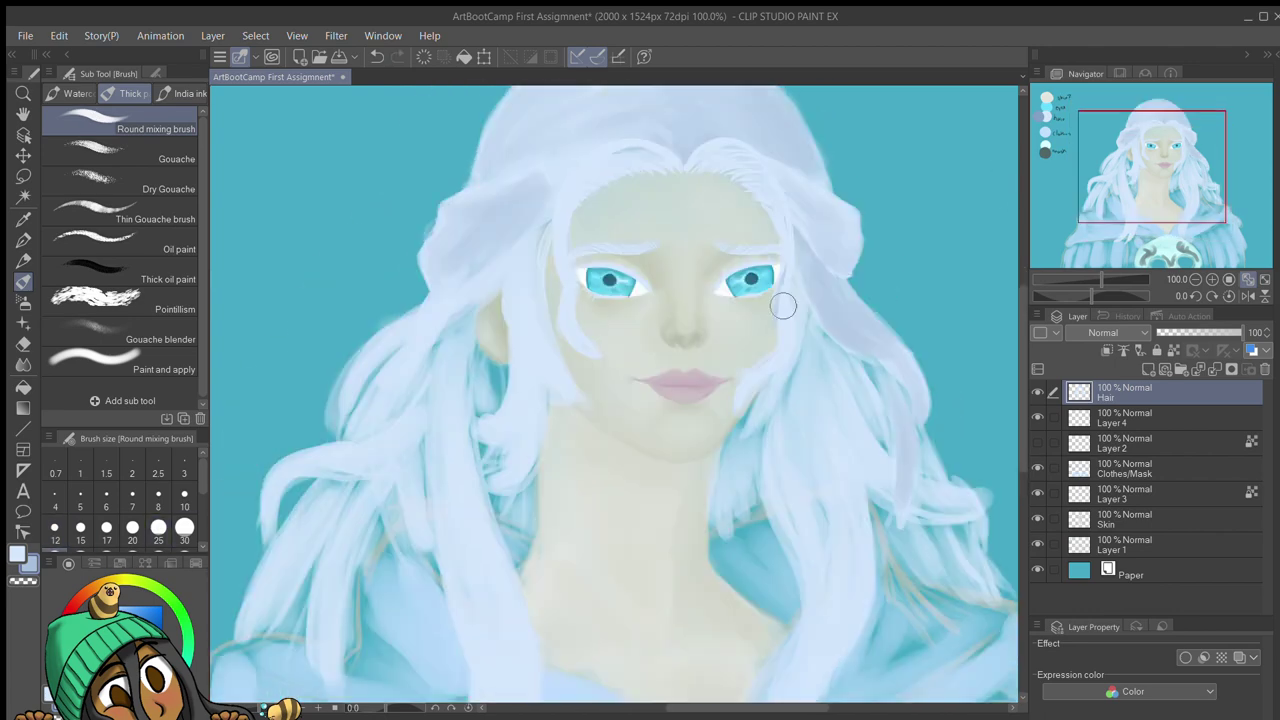
Step: Draw fine light strands over the swept-back wave and upper lock on the right side of the hair with the G-pen at size 12
key("p")
left_click_drag(776, 322, 726, 218)
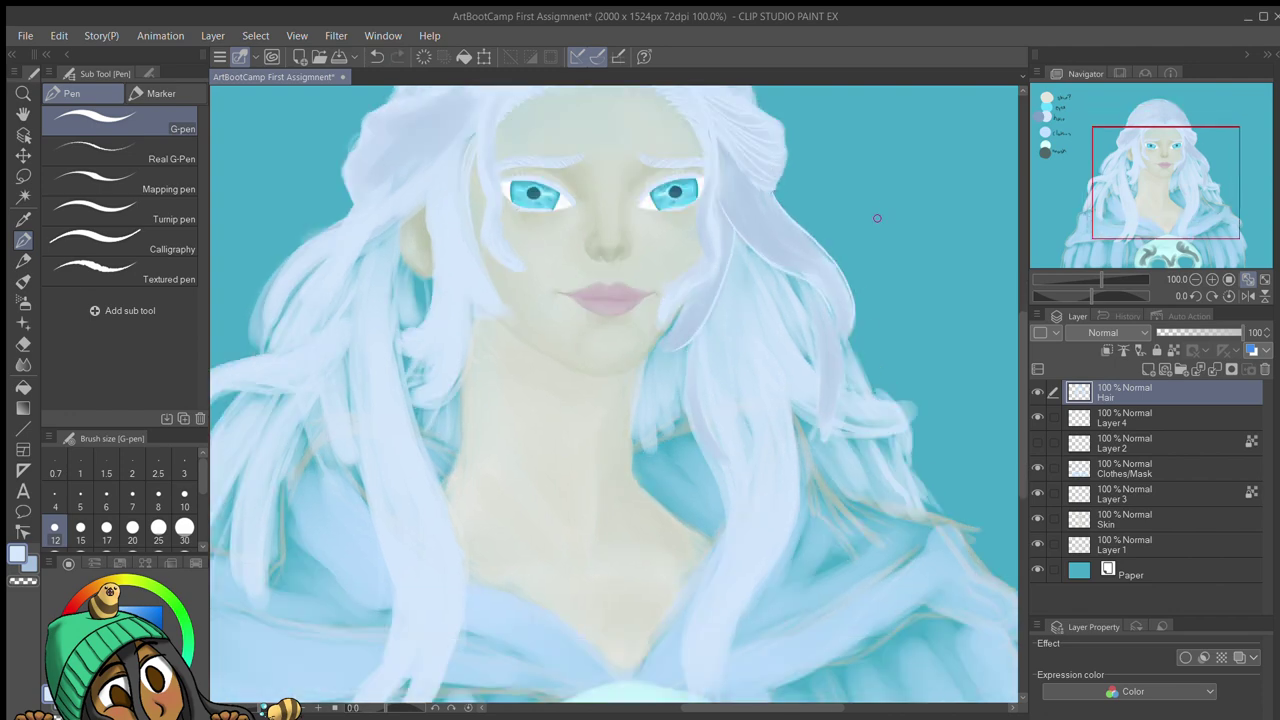
left_click_drag(878, 220, 851, 347)
left_click_drag(765, 292, 845, 372)
scroll(863, 386, "down", 5)
scroll(639, 240, "up", 5)
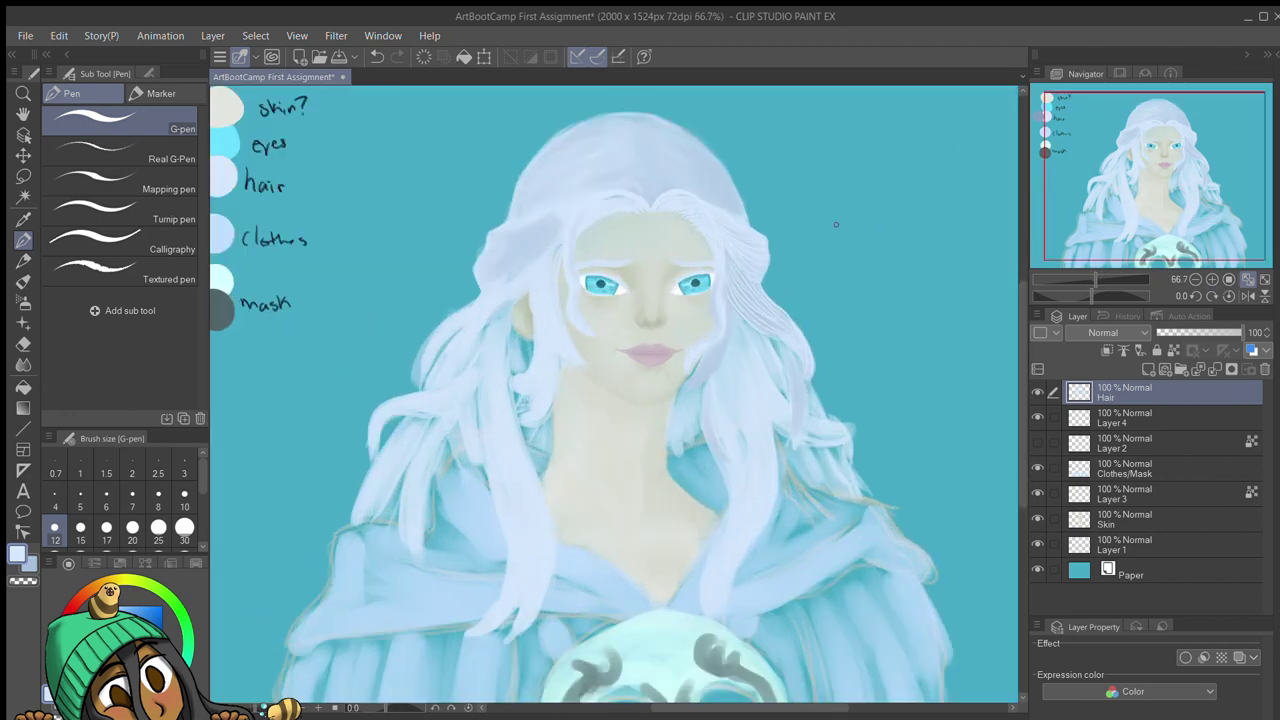
Step: Soften the new strands on the right side of the hair with the Blur tool at size 15
key("j")
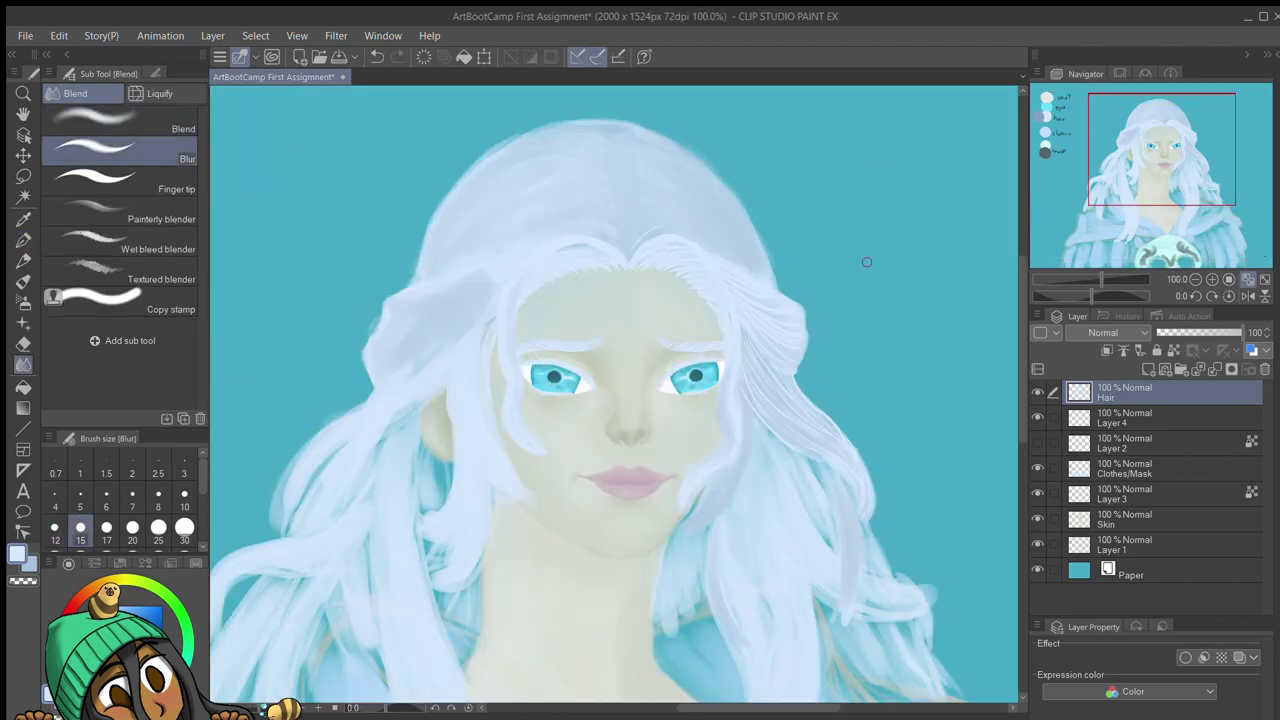
scroll(782, 327, "down", 5)
scroll(782, 327, "up", 5)
Step: Shade the long locks right of the face and the upper left waves in muted lavender with the Round mixing brush at size 30
key("b")
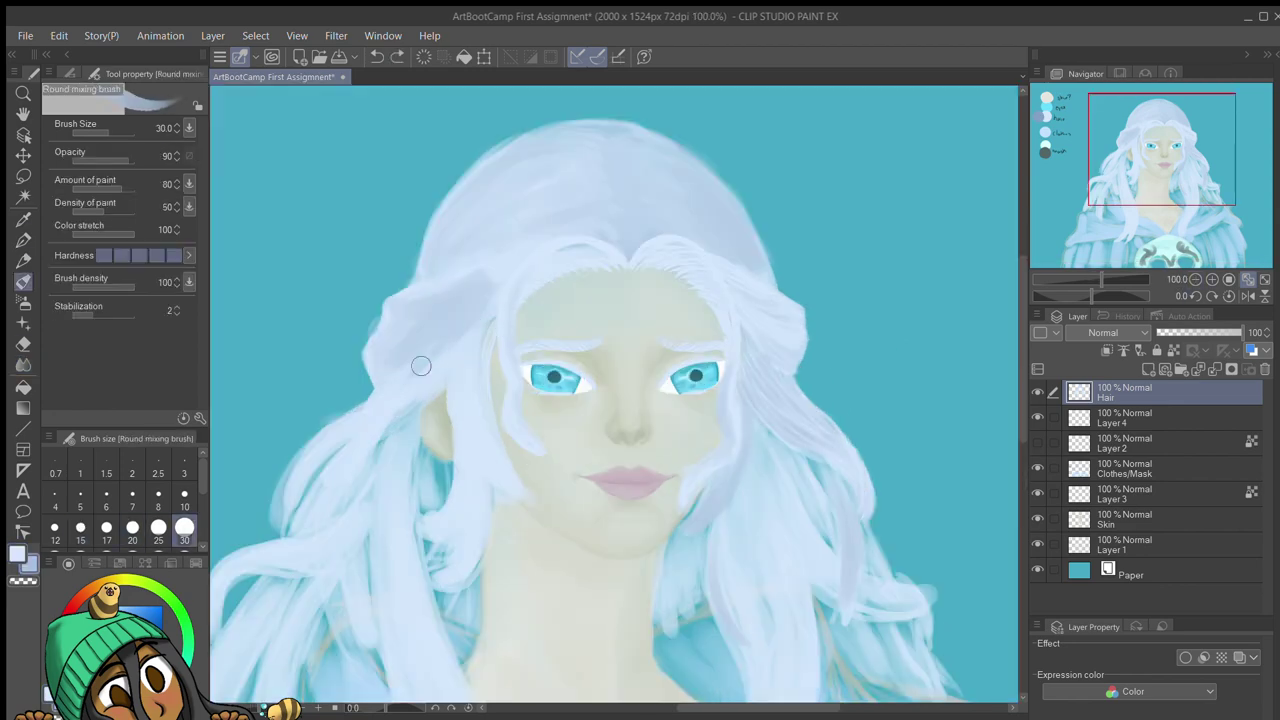
left_click_drag(434, 370, 292, 180)
mouse_move(615, 311)
left_mouse_down()
mouse_move(608, 271)
mouse_move(592, 560)
left_mouse_up()
key("]")
key("]")
key("]")
mouse_move(243, 73)
left_mouse_down()
mouse_move(420, 242)
mouse_move(320, 330)
left_mouse_up()
key("[")
key("[")
key("[")
mouse_move(420, 240)
left_mouse_down()
mouse_move(408, 289)
mouse_move(320, 380)
left_mouse_up()
left_click_drag(400, 300, 350, 380)
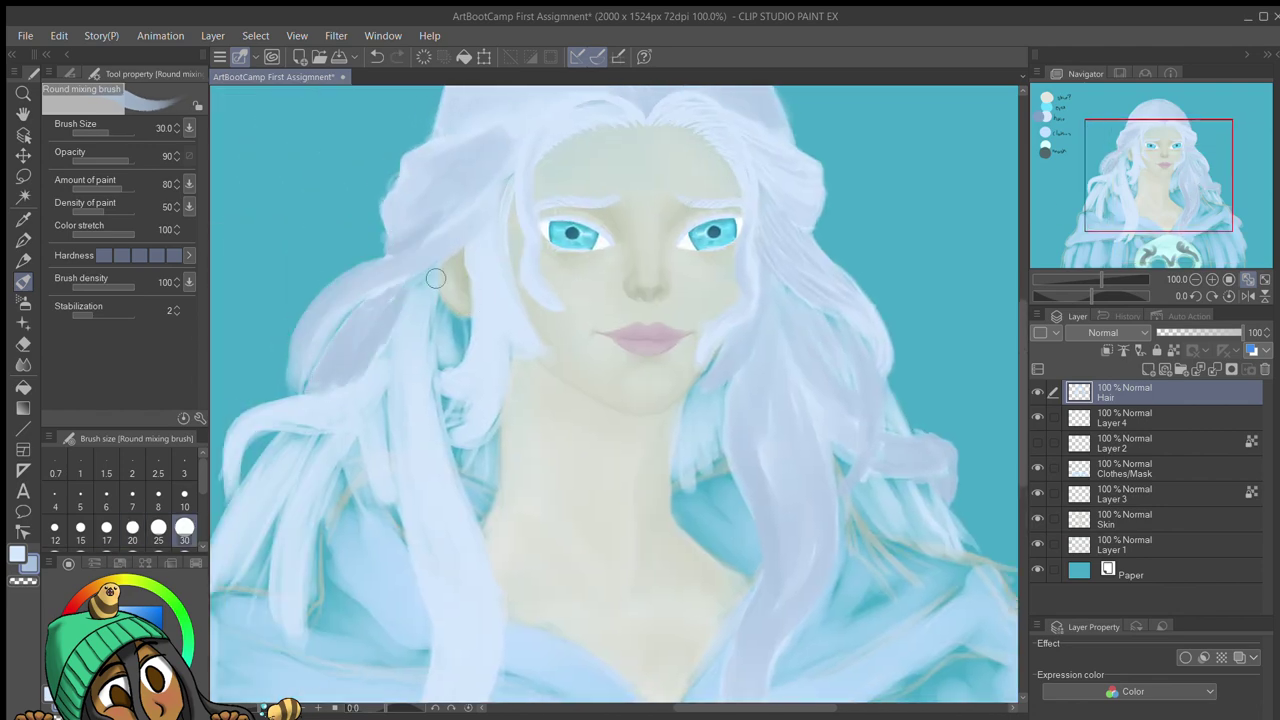
Step: Shade the hanging locks left of the face in muted lavender with the Round mixing brush at size 30
left_click_drag(435, 278, 449, 214)
mouse_move(520, 175)
left_mouse_down()
mouse_move(500, 277)
mouse_move(503, 166)
mouse_move(527, 144)
left_mouse_up()
mouse_move(420, 262)
left_mouse_down()
mouse_move(285, 344)
mouse_move(343, 329)
mouse_move(323, 457)
left_mouse_up()
mouse_move(465, 445)
left_mouse_down()
mouse_move(449, 351)
mouse_move(460, 670)
left_mouse_up()
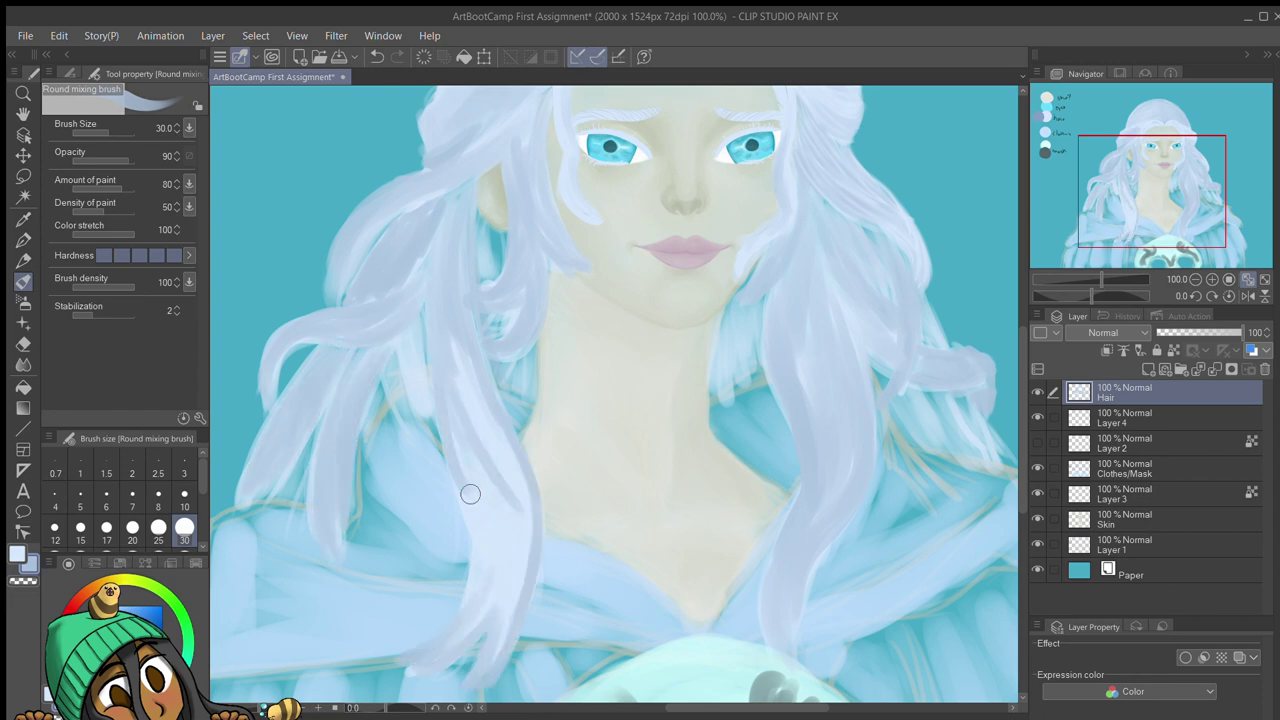
left_click_drag(470, 493, 500, 620)
Step: Smooth the shaded locks on both sides of the face with the Blend tool, enlarging its size from 17 to 30
scroll(480, 600, "down", 2)
key("j")
left_click(115, 165)
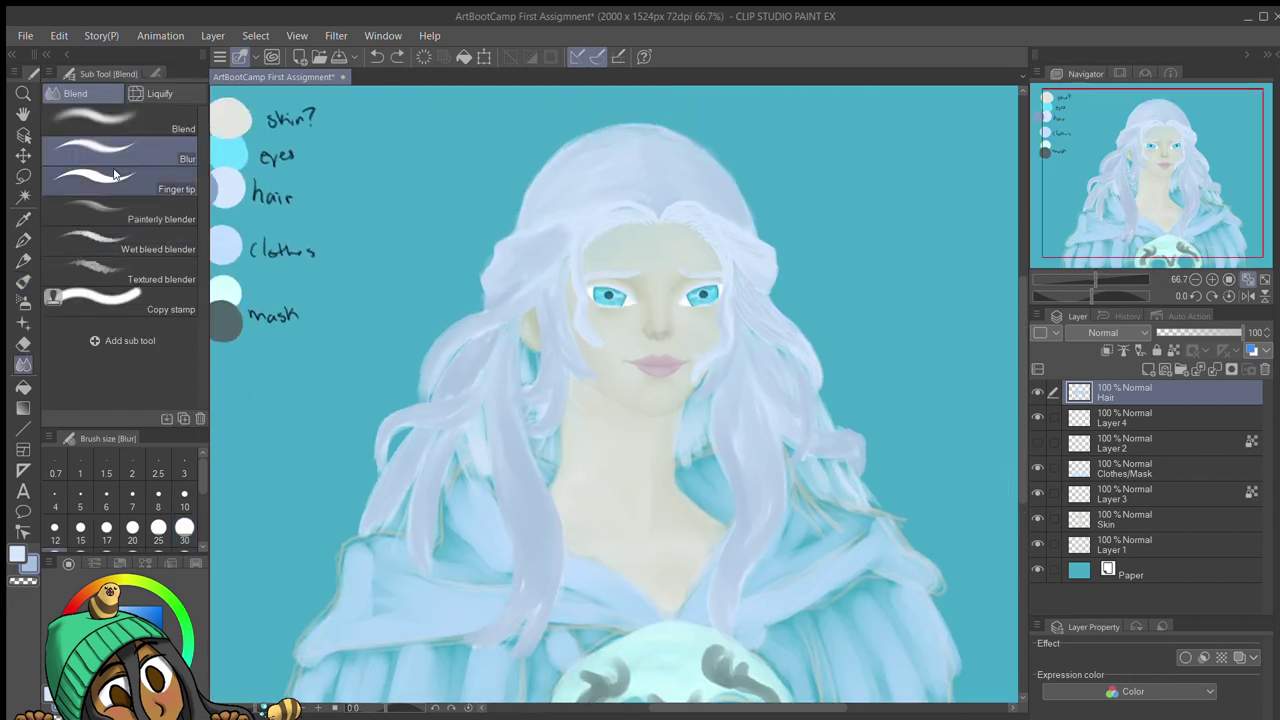
left_click(100, 120)
scroll(518, 379, "up", 2)
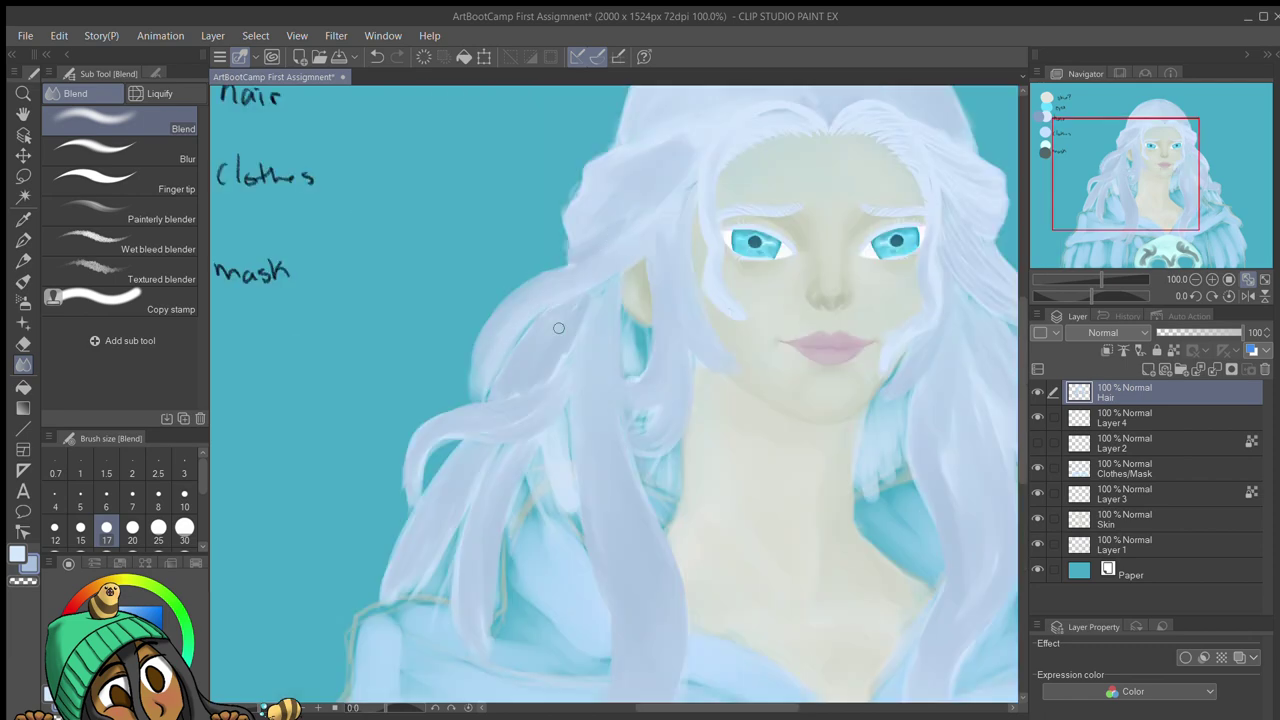
key("bracketright")
key("bracketright")
key("bracketright")
left_click_drag(948, 425, 768, 383)
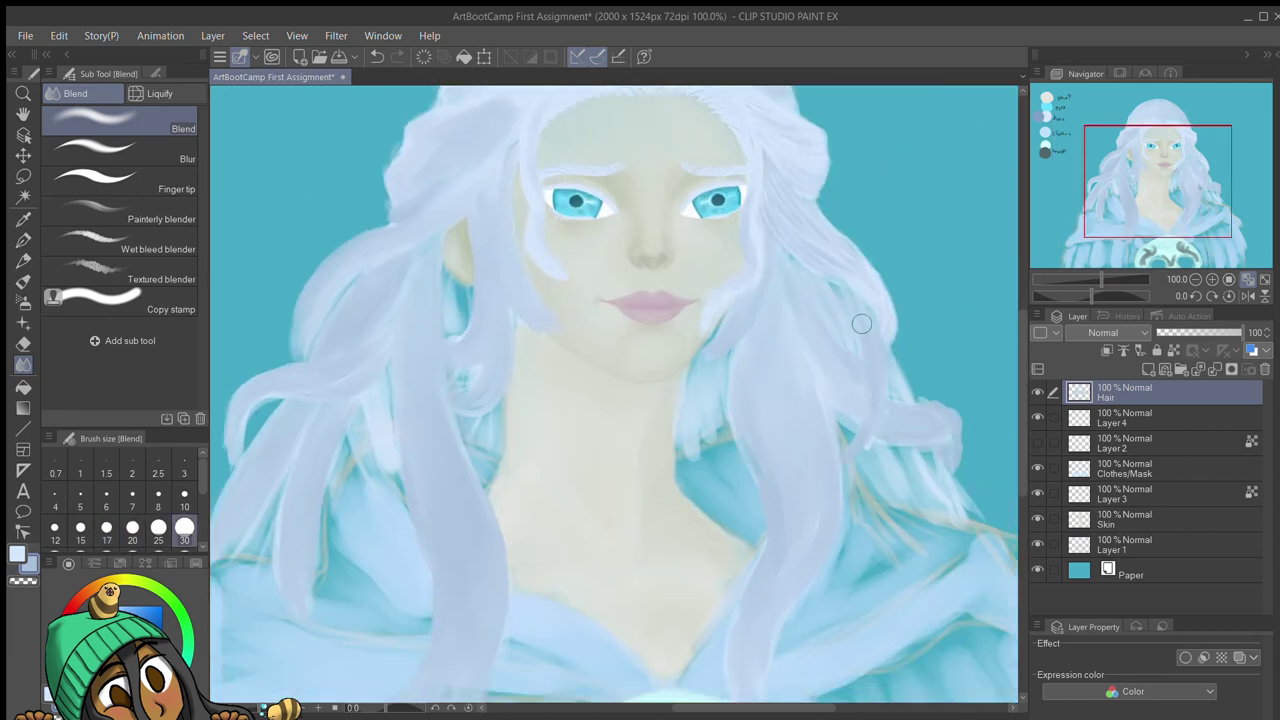
Step: Draw light flowing strands along all the locks right of the face with the G-pen at size 12
key("p")
scroll(862, 323, "down", 2)
scroll(655, 226, "up", 2)
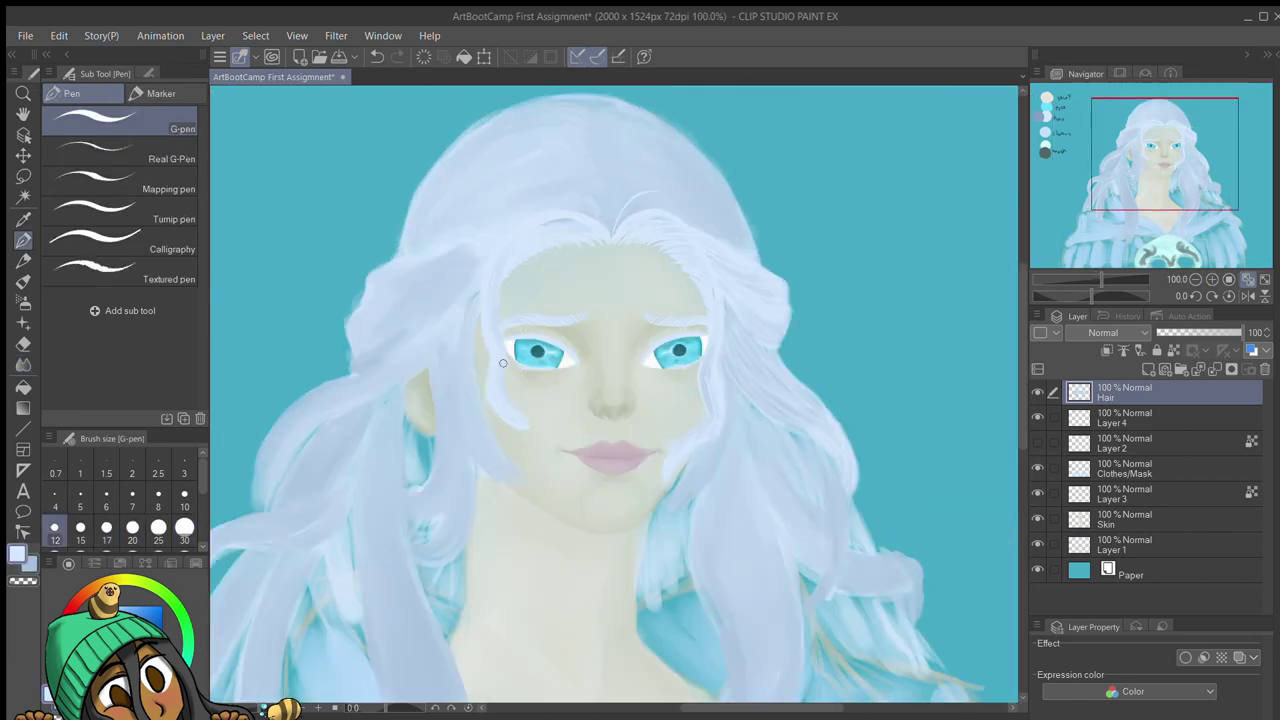
left_click_drag(896, 354, 820, 241)
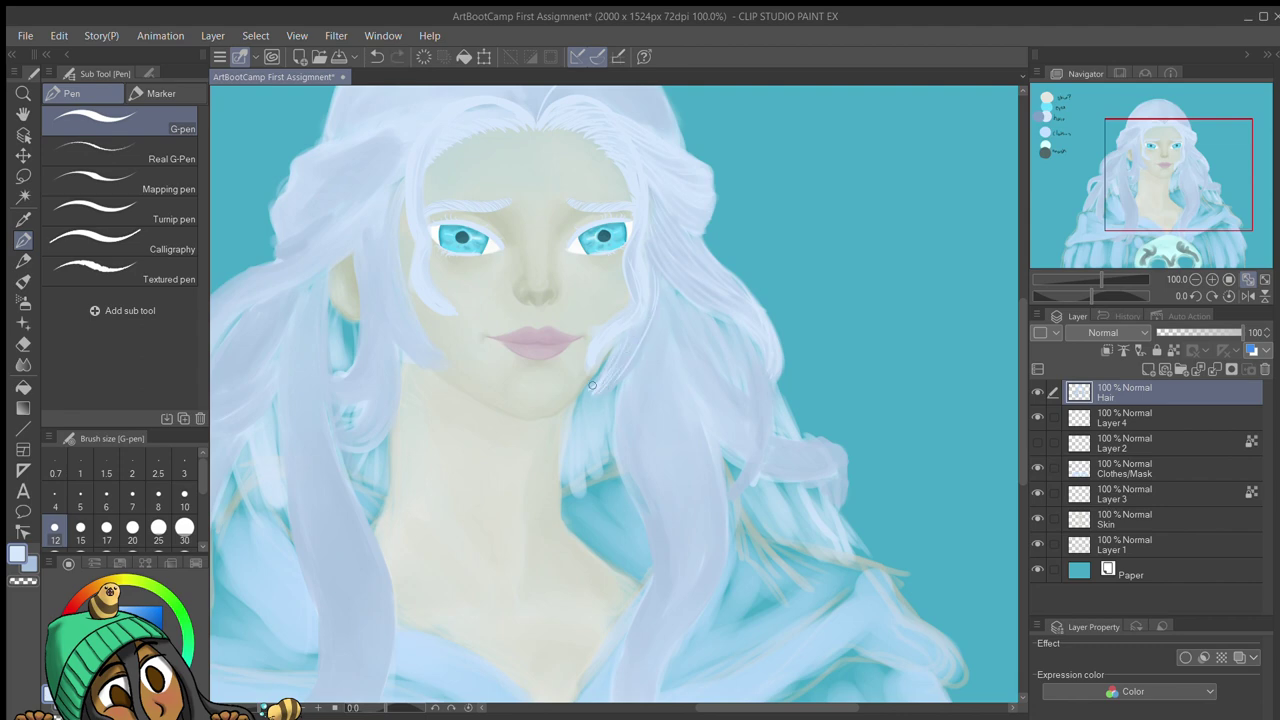
scroll(624, 351, "up", 2)
left_click_drag(680, 234, 680, 377)
mouse_move(826, 417)
left_mouse_down()
mouse_move(697, 246)
mouse_move(721, 516)
mouse_move(729, 423)
left_mouse_up()
left_click_drag(690, 236, 732, 438)
scroll(732, 438, "down", 1)
mouse_move(916, 455)
left_mouse_down()
mouse_move(871, 434)
mouse_move(805, 446)
mouse_move(810, 470)
left_mouse_up()
left_click_drag(626, 362, 585, 535)
left_click_drag(626, 325, 635, 605)
left_click_drag(690, 405, 695, 598)
left_click_drag(745, 456, 790, 485)
mouse_move(954, 506)
left_mouse_down()
mouse_move(947, 538)
mouse_move(840, 500)
left_mouse_up()
mouse_move(820, 428)
left_mouse_down()
mouse_move(745, 278)
mouse_move(787, 239)
left_mouse_up()
mouse_move(702, 342)
left_mouse_down()
mouse_move(737, 472)
mouse_move(682, 417)
left_mouse_up()
left_click_drag(752, 165, 766, 242)
left_click_drag(776, 216, 820, 330)
left_click_drag(720, 140, 745, 240)
left_click_drag(762, 195, 775, 280)
left_click_drag(790, 378, 780, 580)
scroll(780, 500, "up", 2)
scroll(700, 450, "down", 4)
mouse_move(655, 450)
left_mouse_down()
mouse_move(630, 588)
mouse_move(655, 342)
mouse_move(645, 470)
left_mouse_up()
mouse_move(650, 328)
left_mouse_down()
mouse_move(655, 258)
mouse_move(656, 285)
left_mouse_up()
left_click_drag(682, 432, 635, 618)
left_click_drag(620, 400, 860, 678)
Step: Draw light curved strands from the parting across the right half of the crown with the G-pen at size 12
left_click_drag(784, 222, 880, 282)
left_click_drag(804, 204, 878, 252)
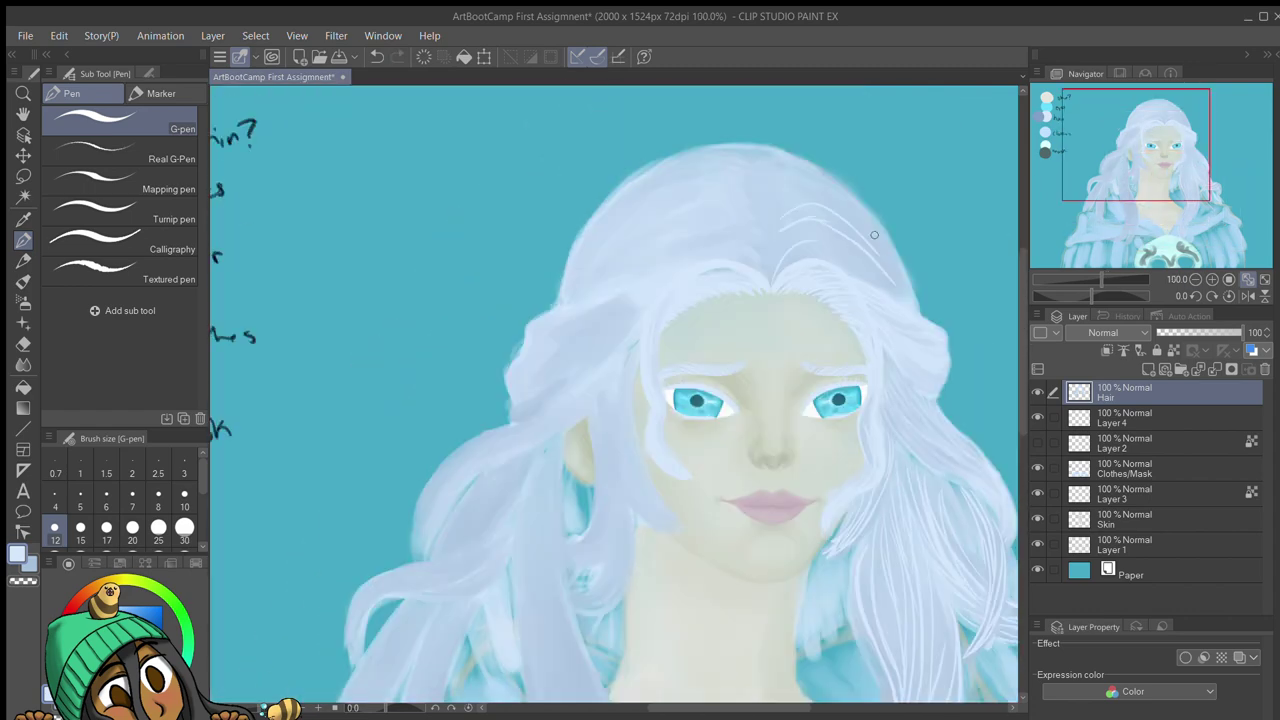
scroll(874, 235, "up", 2)
left_click_drag(800, 228, 872, 252)
left_click_drag(790, 165, 985, 330)
left_click_drag(850, 190, 965, 300)
left_click_drag(770, 112, 930, 212)
mouse_move(807, 131)
left_mouse_down()
mouse_move(935, 230)
mouse_move(920, 270)
left_mouse_up()
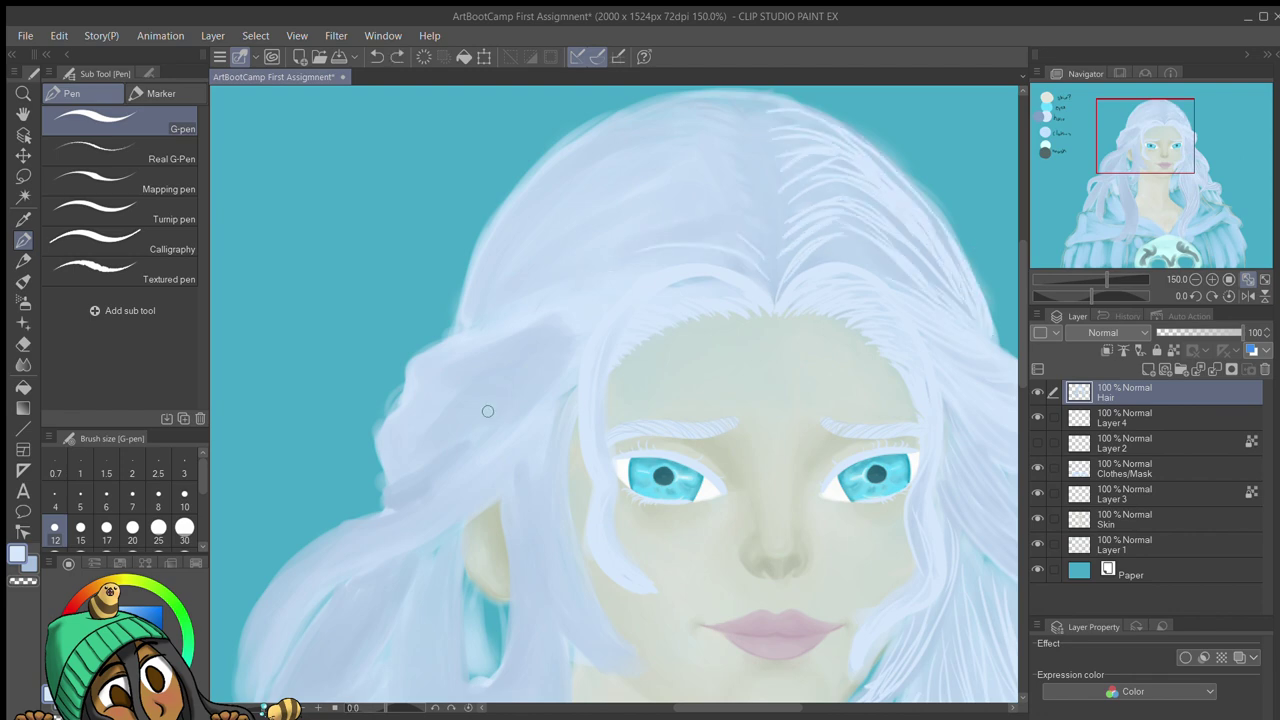
Step: Draw light strands over the left half of the crown and the left swept-back wave with the G-pen at size 10
scroll(423, 306, "down", 2)
key("b")
scroll(569, 289, "down", 1)
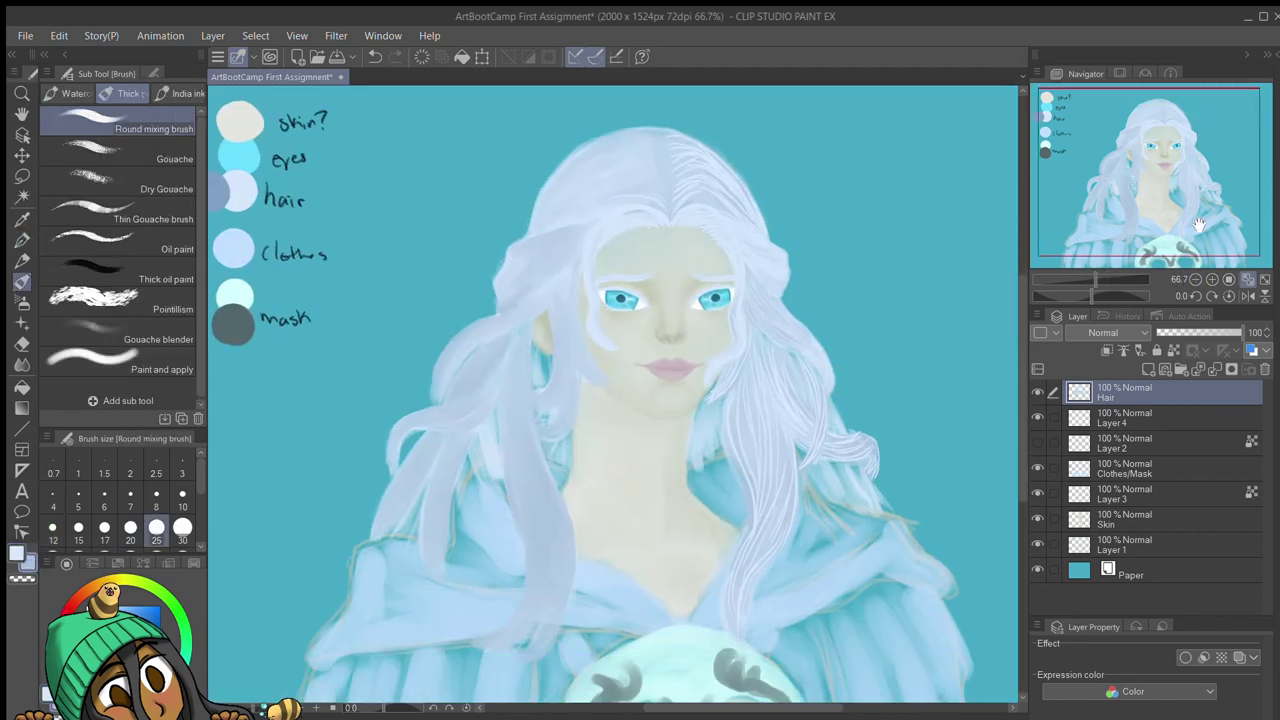
key("p")
scroll(613, 328, "up", 2)
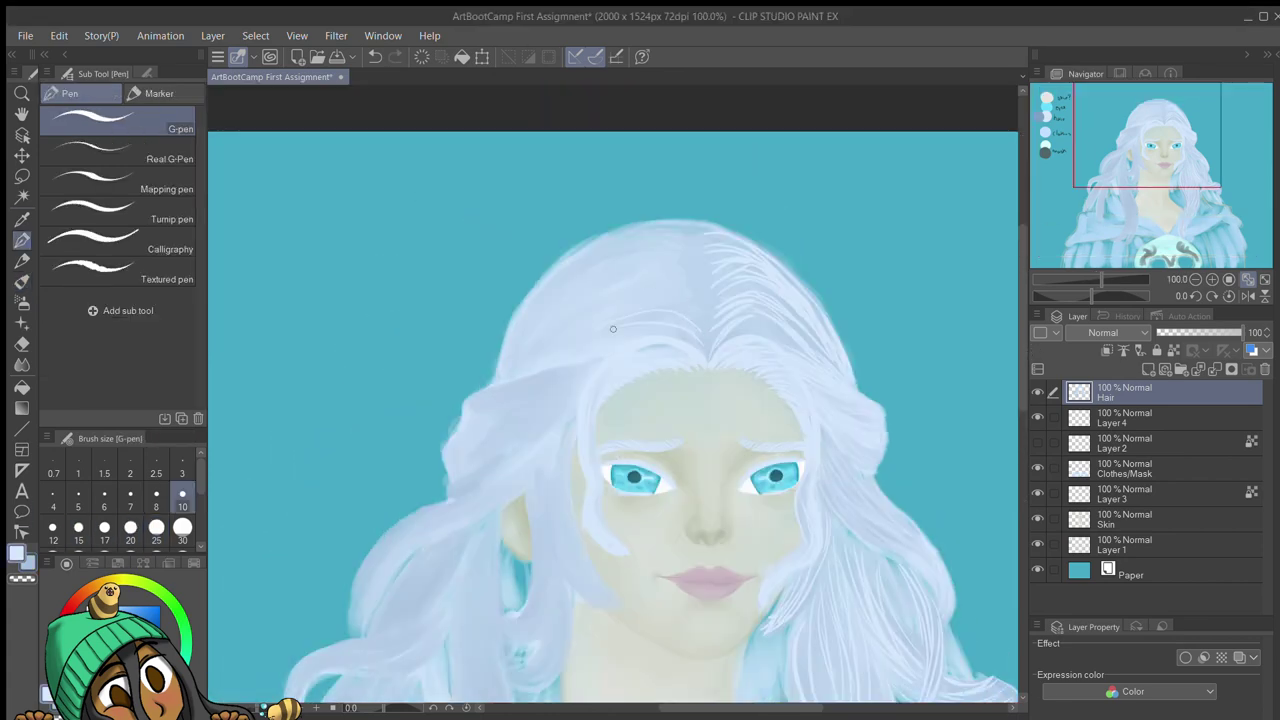
scroll(619, 256, "down", 3)
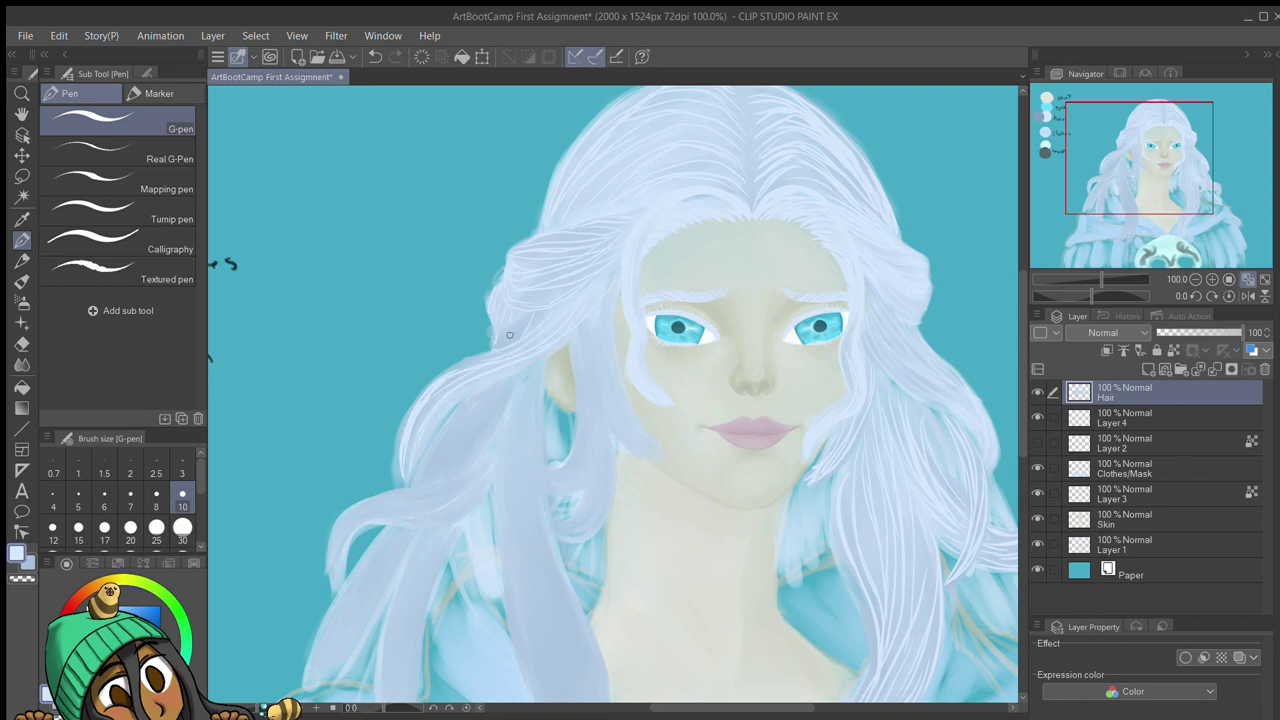
Step: Draw light strands down the long hanging lock left of the neck with the G-pen at size 10
scroll(494, 436, "down", 4)
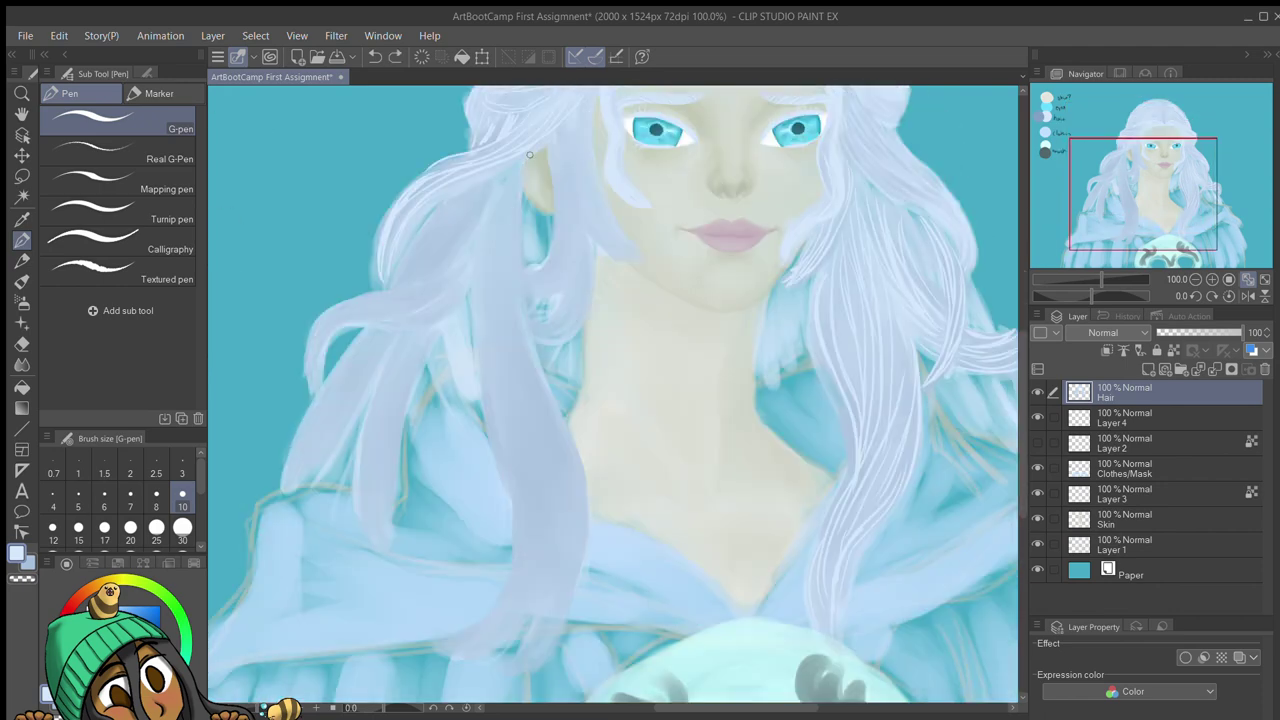
left_click_drag(486, 262, 467, 613)
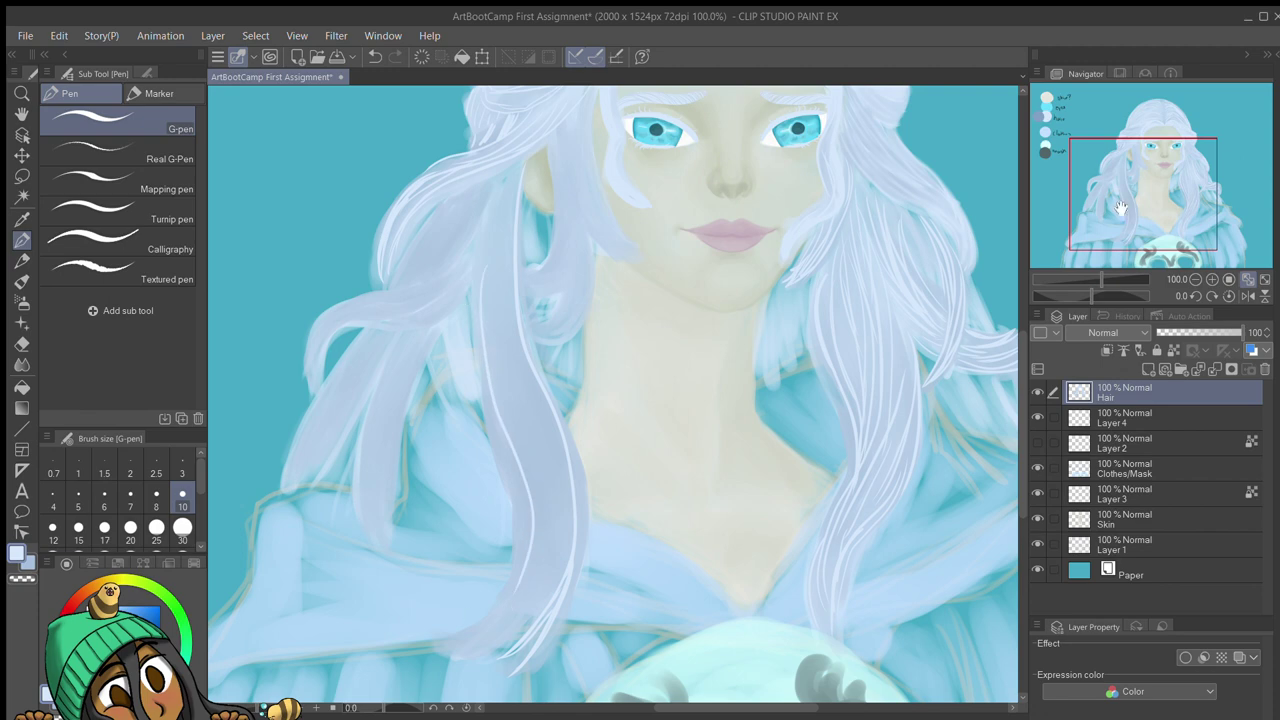
scroll(539, 338, "down", 3)
scroll(539, 338, "up", 3)
left_click_drag(520, 595, 450, 648)
left_click_drag(530, 430, 455, 645)
left_click_drag(500, 232, 552, 545)
left_click_drag(482, 258, 430, 330)
left_click_drag(507, 230, 507, 325)
left_click_drag(508, 178, 540, 520)
Step: Add light strands to the outer curling locks on the left side of the hair with the G-pen at size 10
left_click_drag(445, 334, 389, 497)
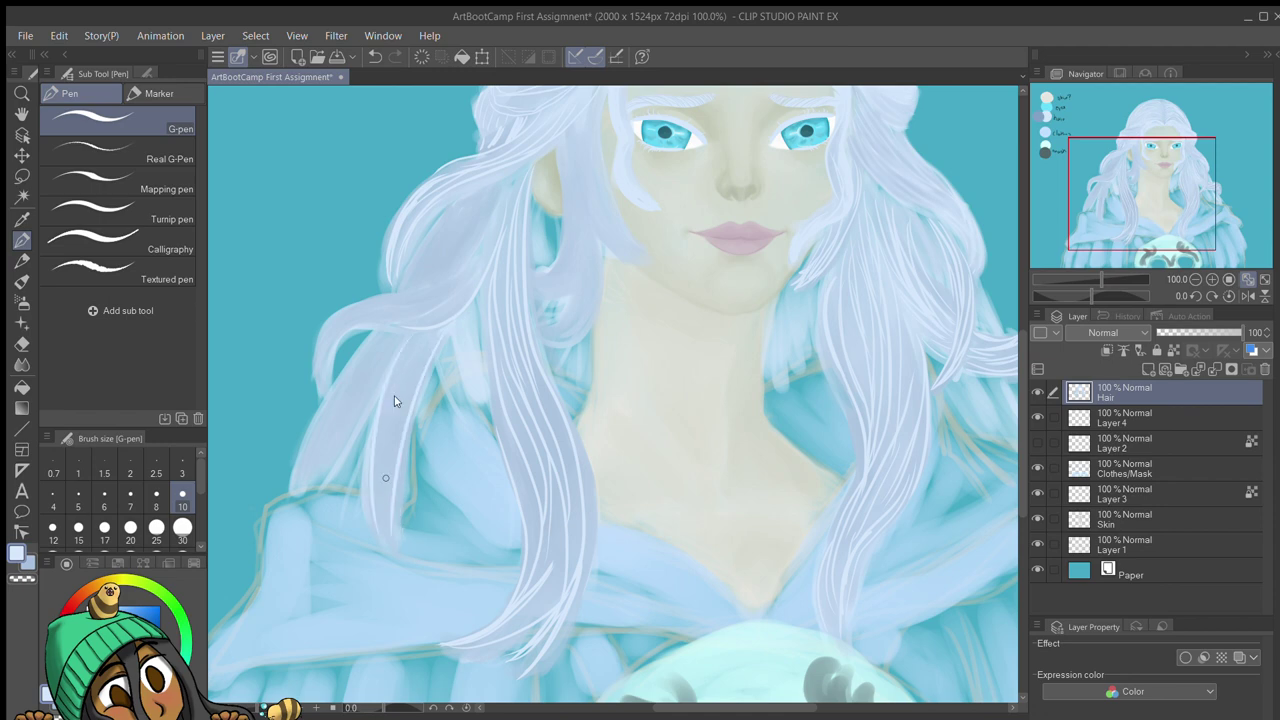
left_click_drag(422, 370, 376, 538)
mouse_move(386, 336)
left_mouse_down()
mouse_move(288, 494)
mouse_move(300, 486)
left_mouse_up()
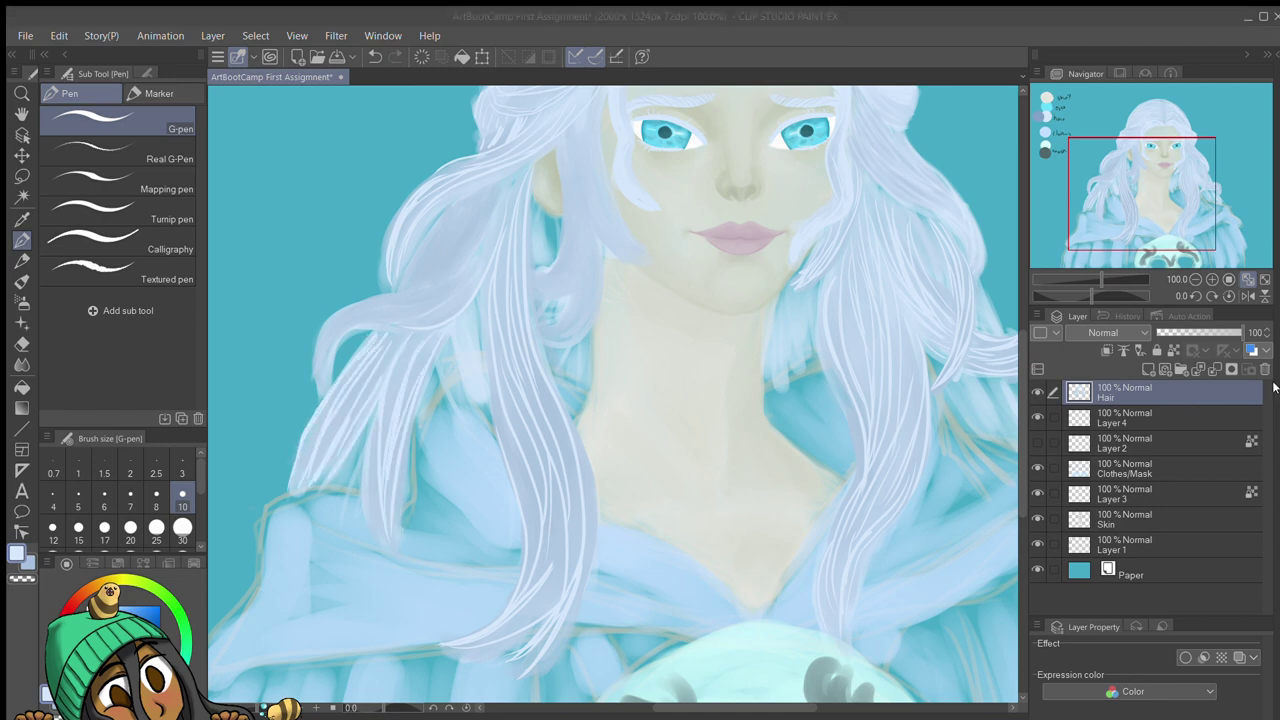
left_click_drag(600, 300, 570, 360)
left_click_drag(440, 290, 300, 385)
left_click_drag(425, 265, 370, 350)
mouse_move(457, 250)
left_mouse_down()
mouse_move(292, 440)
mouse_move(336, 374)
left_mouse_up()
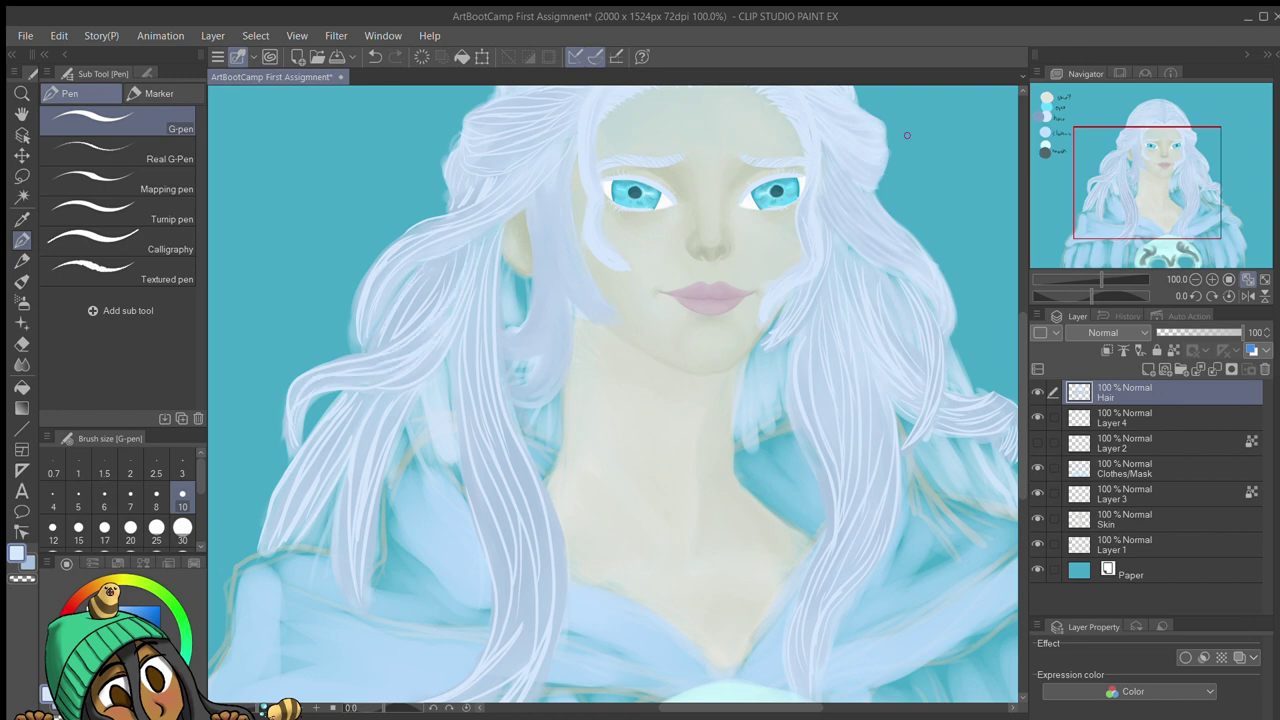
Step: Draw light strands along the curled lock in front of the left ear with the G-pen at size 10
left_click_drag(907, 135, 875, 239)
left_click_drag(499, 308, 485, 452)
left_click_drag(518, 300, 505, 459)
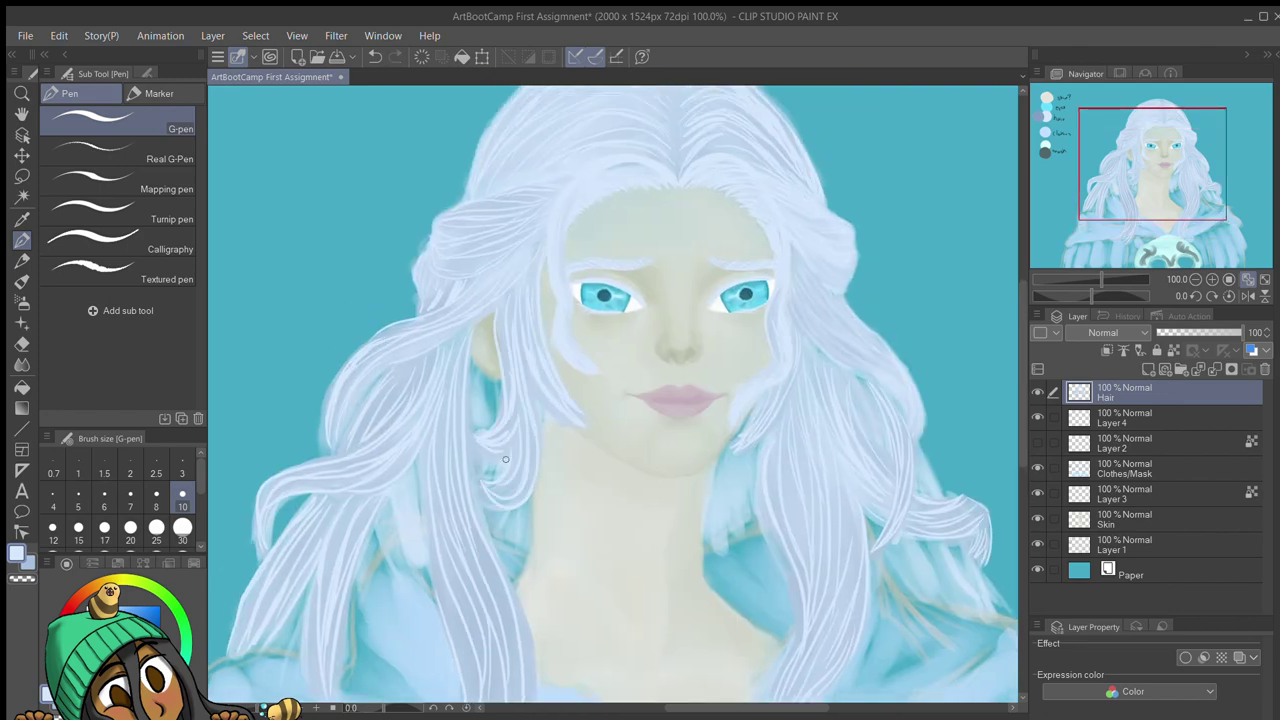
Step: Soften the light strands in the hanging locks on both sides of the face with the Blur tool
key("ctrl+minus")
key("j")
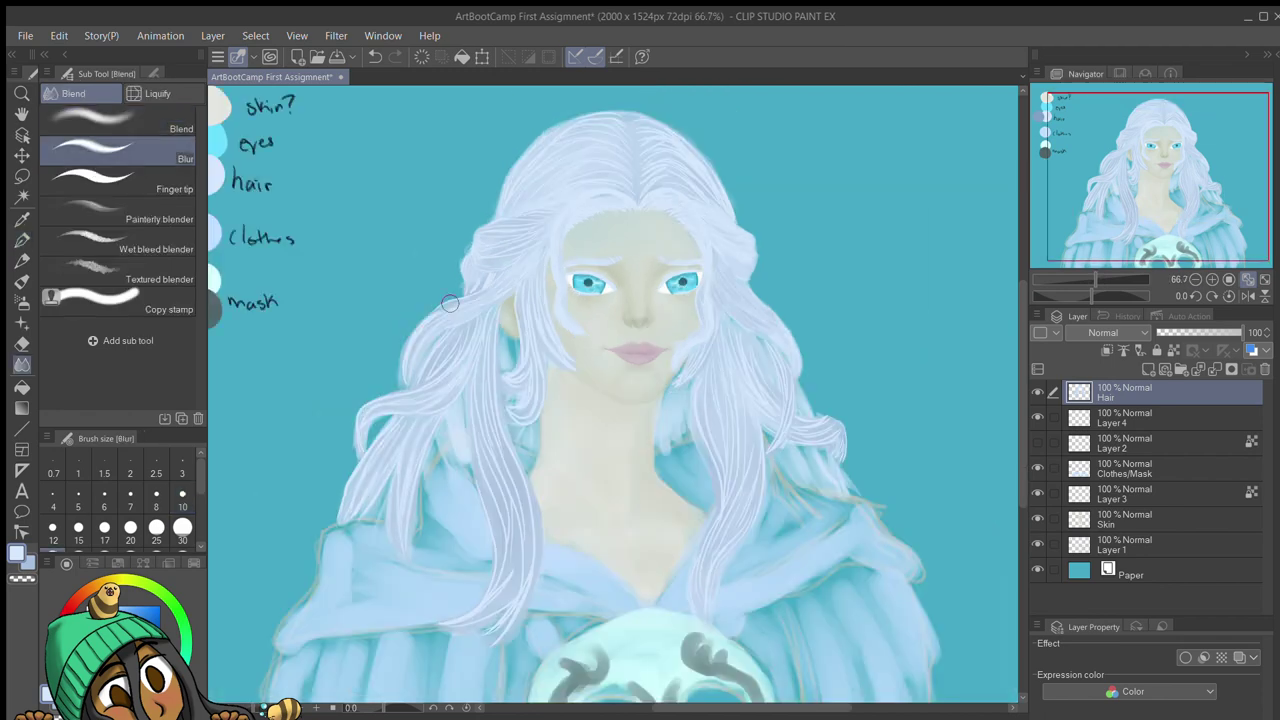
scroll(490, 407, "up", 1)
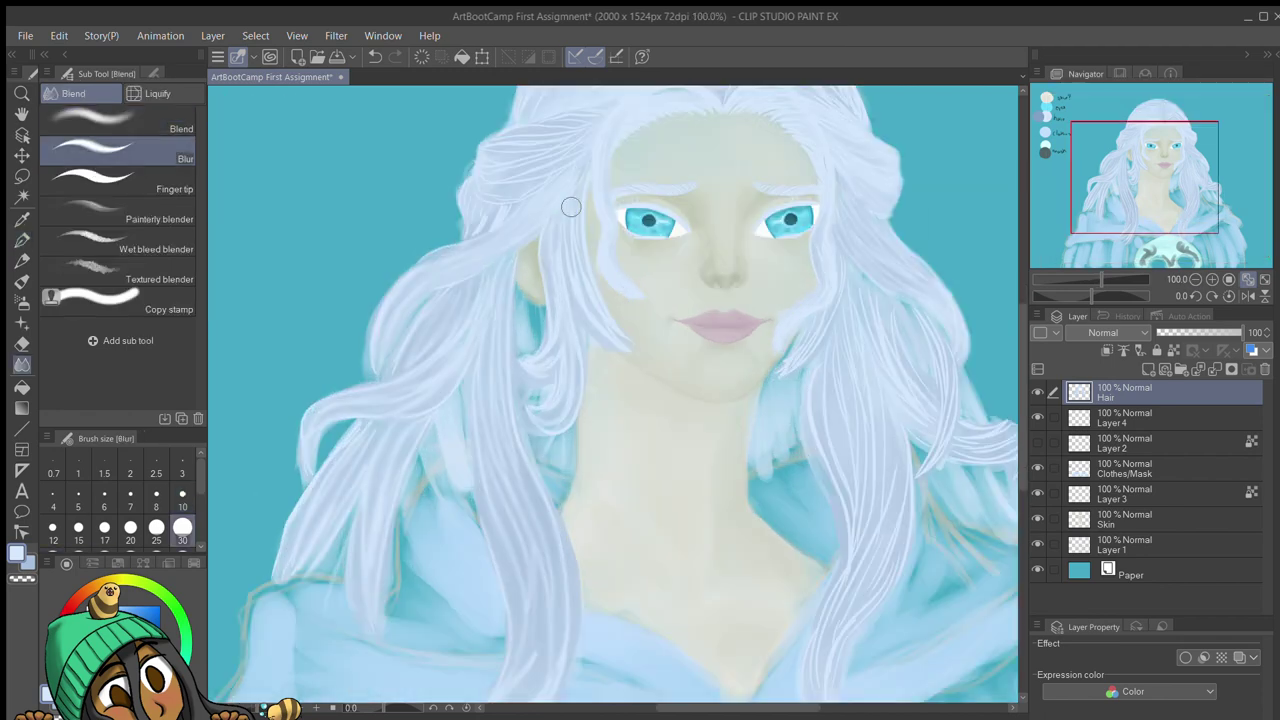
scroll(469, 315, "up", 2)
left_click_drag(503, 322, 345, 254)
key("bracketleft")
key("bracketleft")
key("bracketleft")
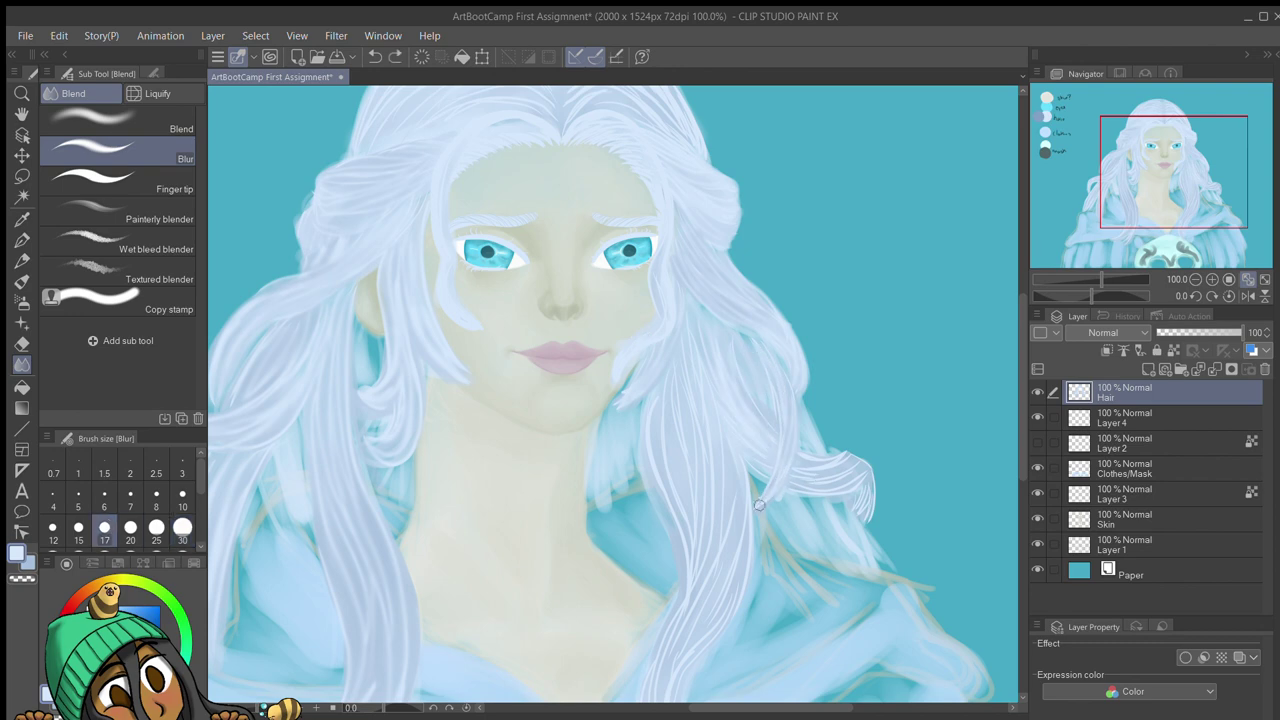
Step: Hide the Layer 1 sketch and clean up the outer edges of the hair with the Soft eraser
scroll(702, 483, "down", 3)
key("e")
scroll(1192, 222, "down", 1)
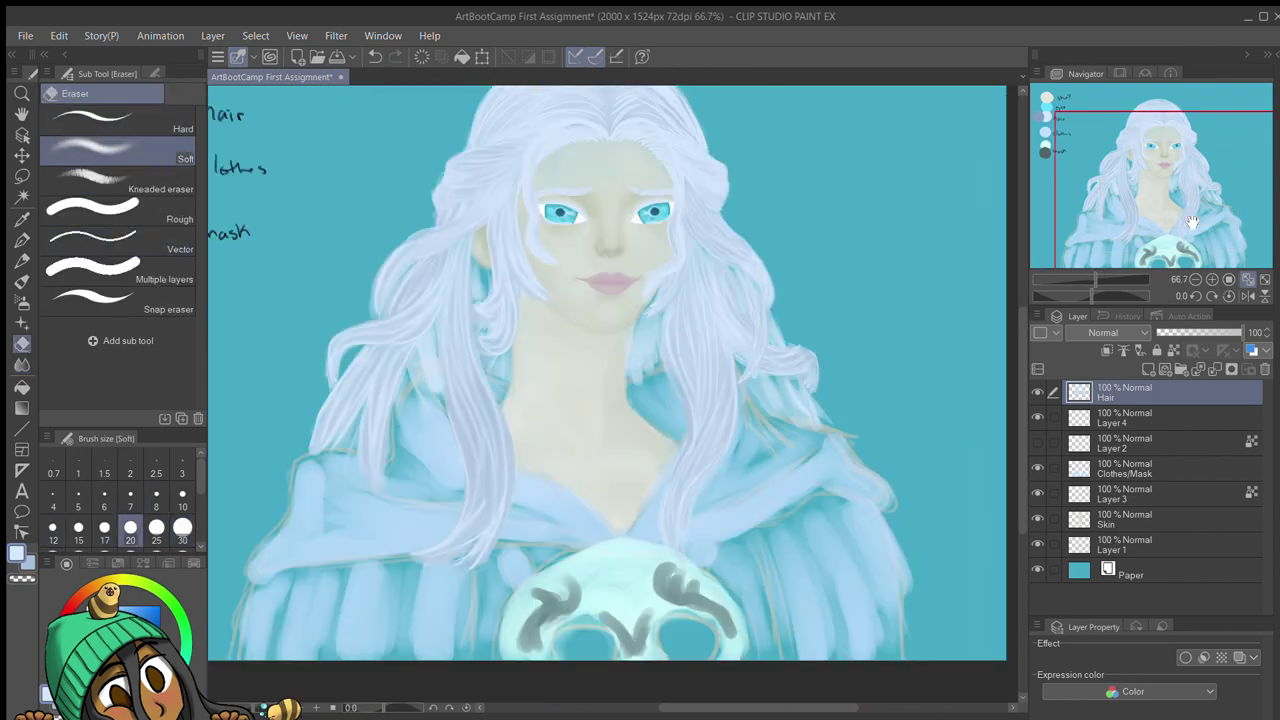
key("ctrl+h")
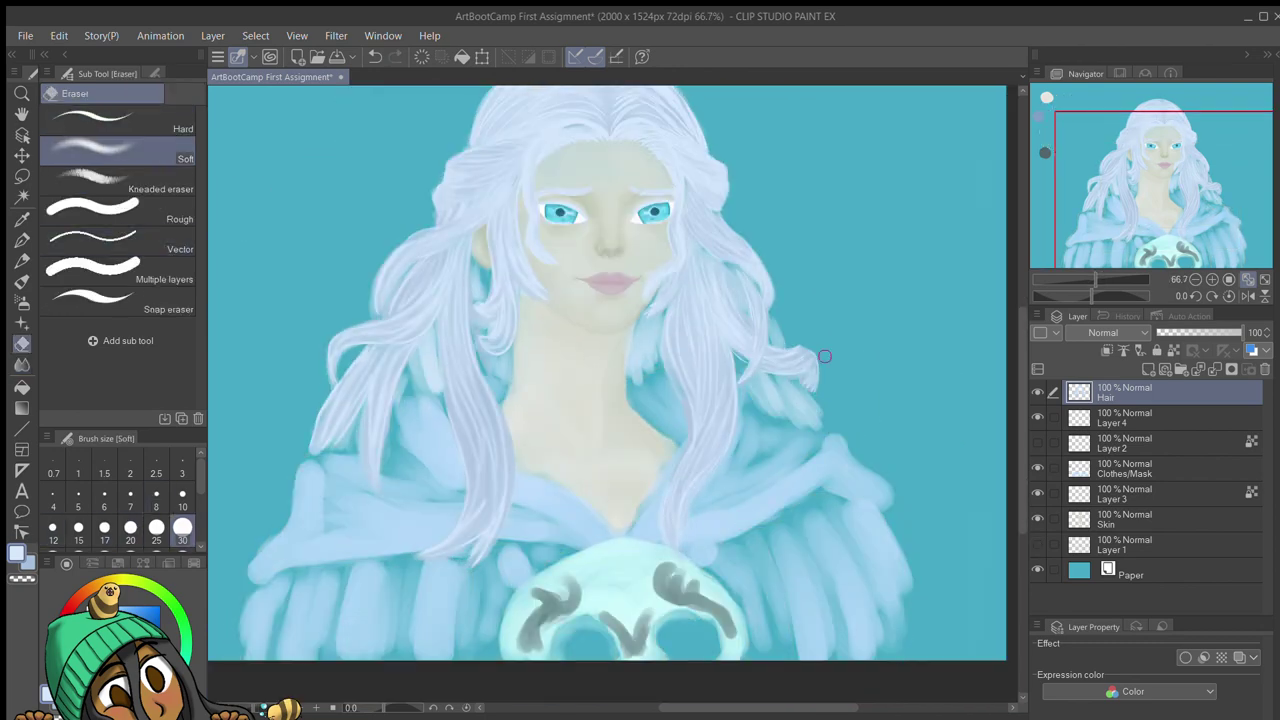
scroll(549, 279, "up", 3)
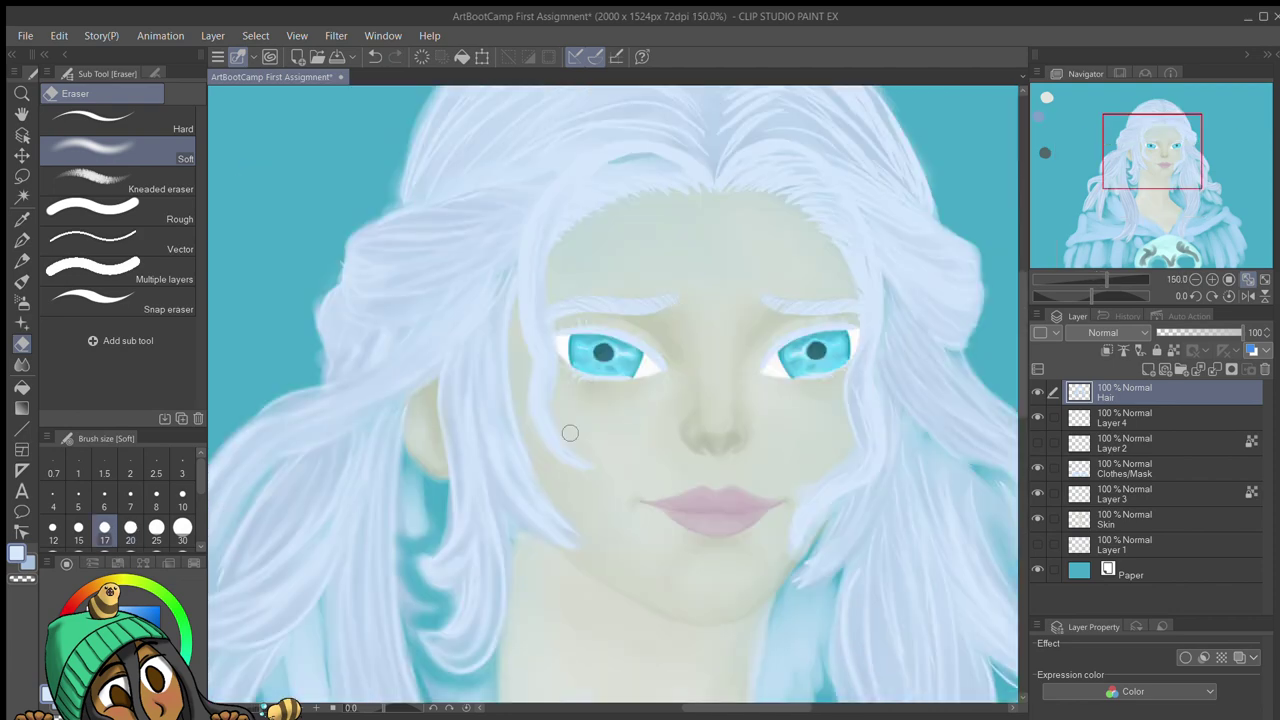
Step: Blend the light strands over the crown of the head with the Blur tool at size 30
key("j")
left_click_drag(220, 208, 351, 451)
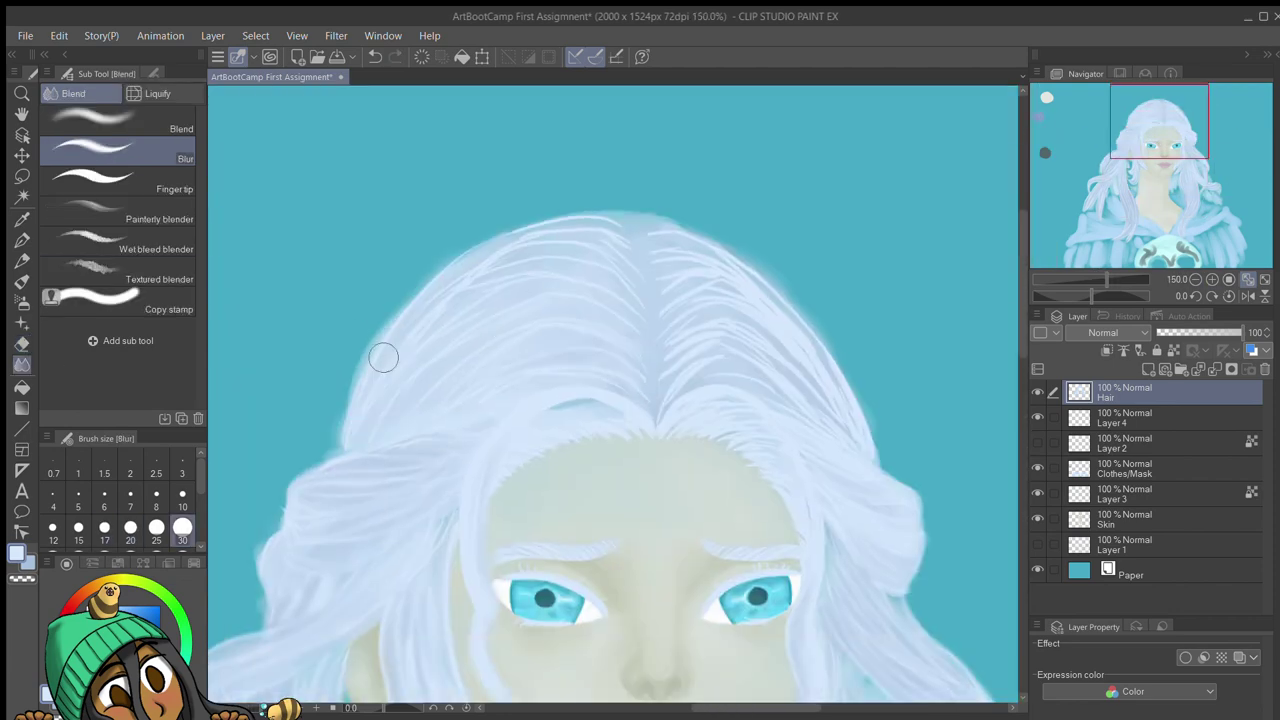
scroll(476, 531, "down", 3)
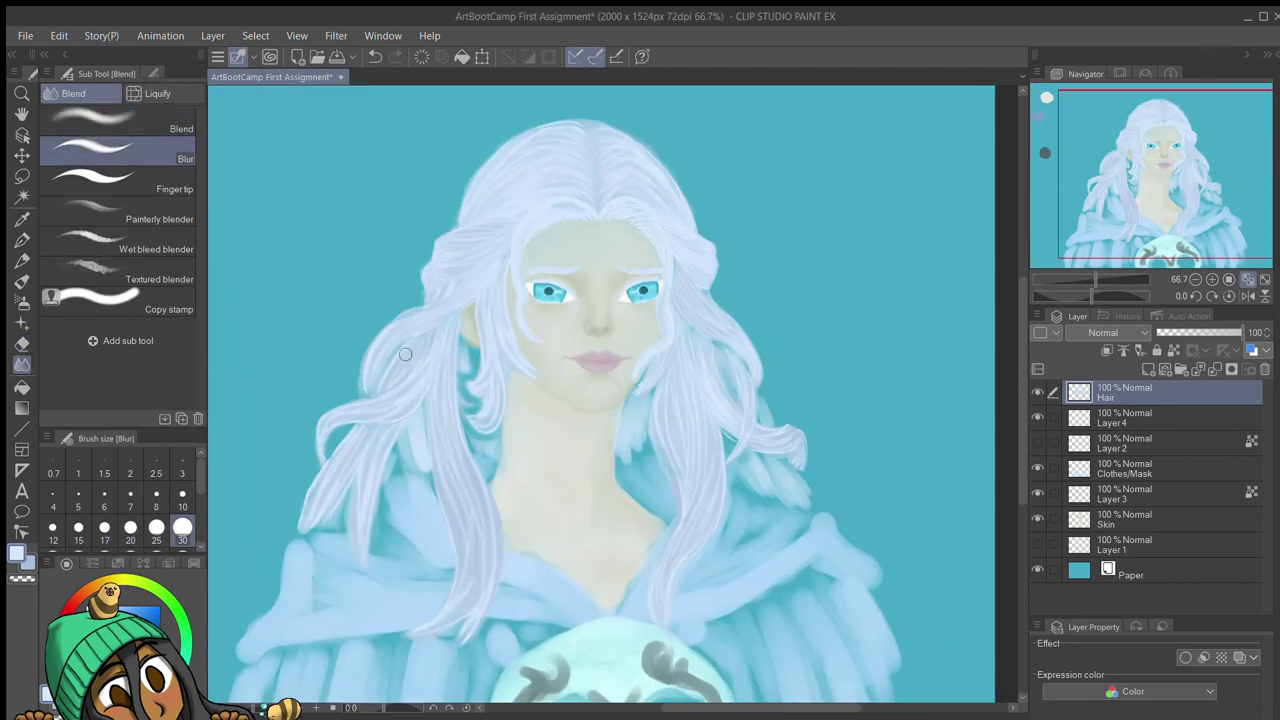
scroll(747, 344, "down", 1)
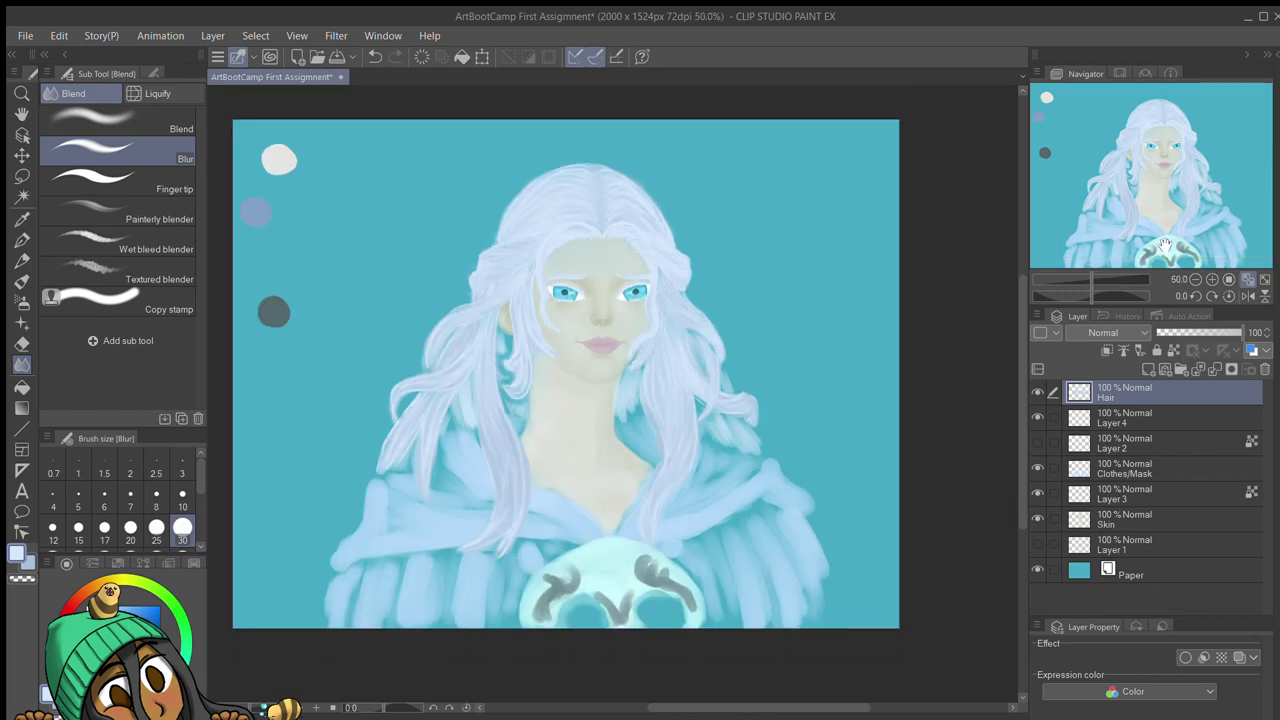
Step: Paint bluish shaded hair on Layer 4 behind the left locks with the Round mixing brush at size 30
scroll(540, 400, "up", 1)
key("alt+bracketleft")
scroll(322, 470, "up", 1)
key("b")
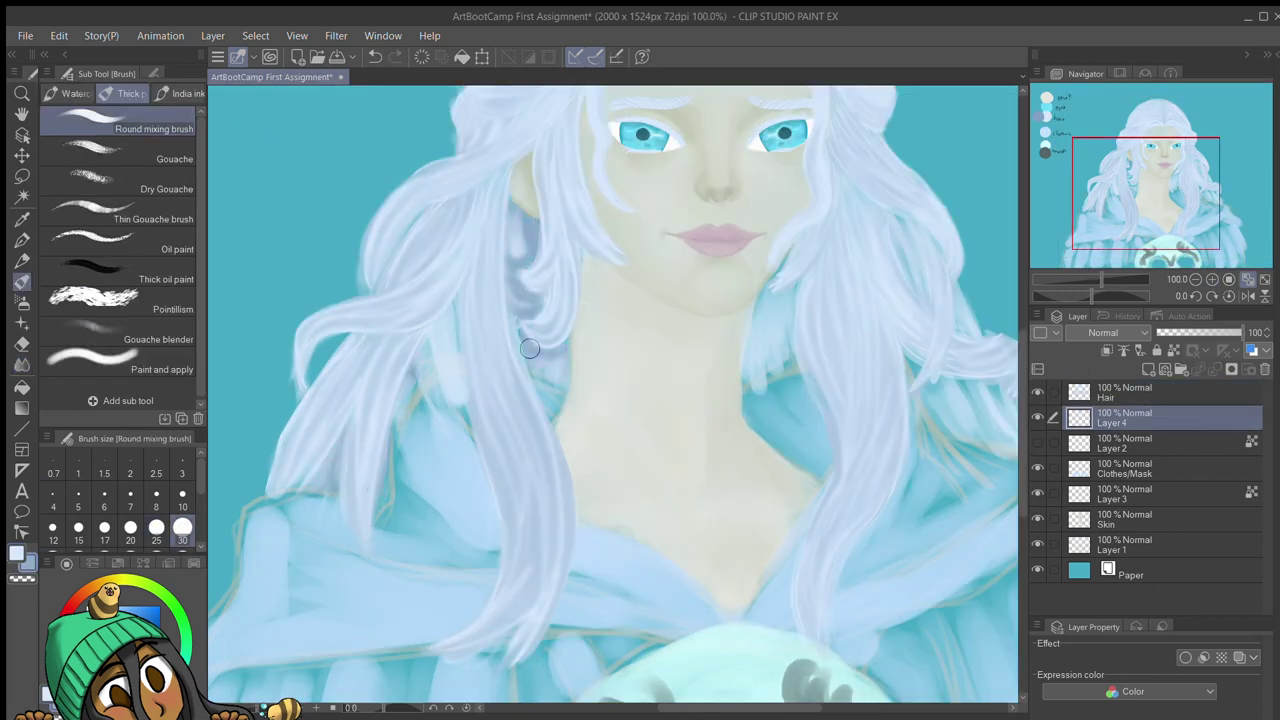
left_click_drag(768, 336, 668, 296)
Step: Place Layer 4 below the Skin layer, paint back hair behind the right locks and trim the hair with the Soft eraser
left_click_drag(1085, 543, 1085, 535)
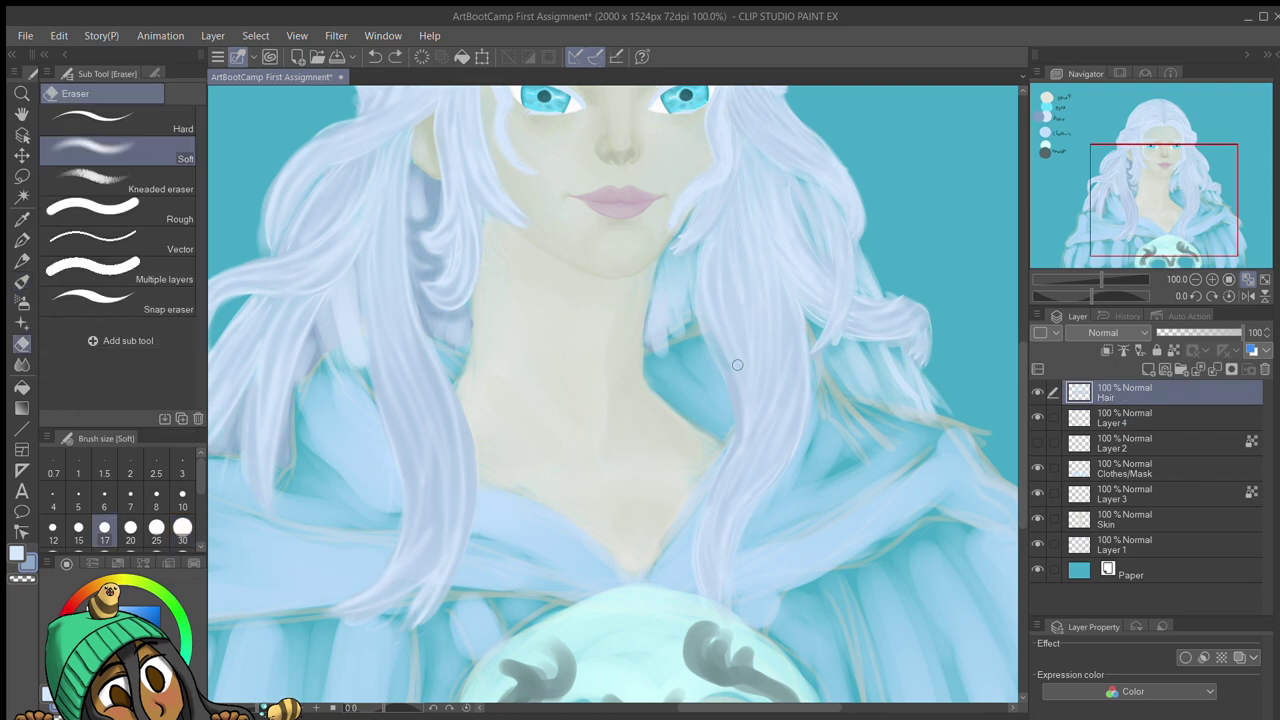
left_click_drag(812, 258, 806, 205)
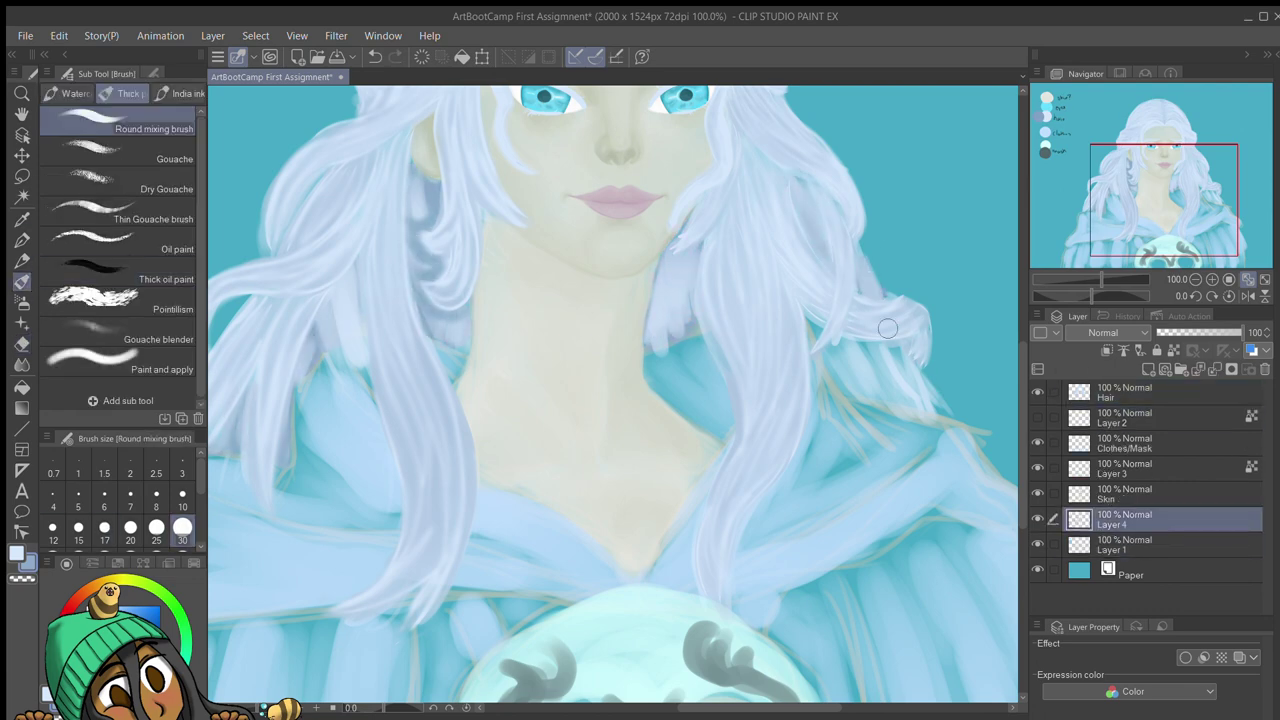
left_click_drag(880, 345, 960, 470)
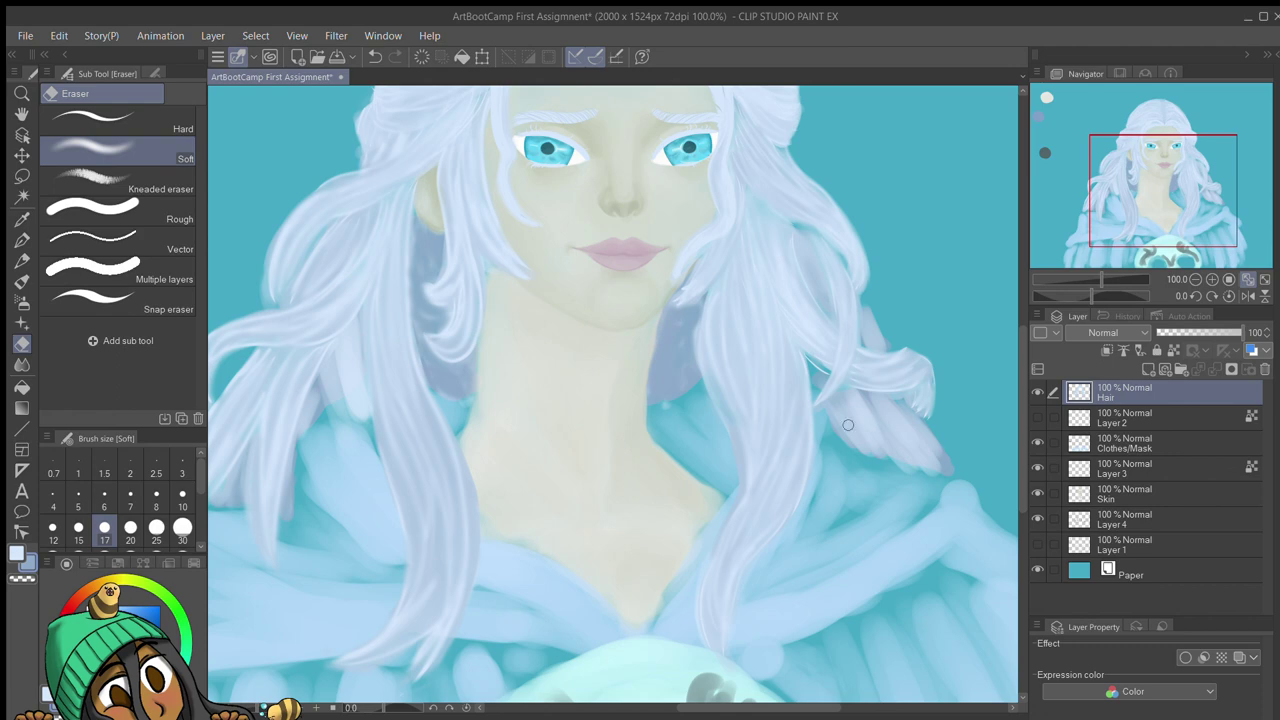
left_click_drag(851, 423, 900, 450)
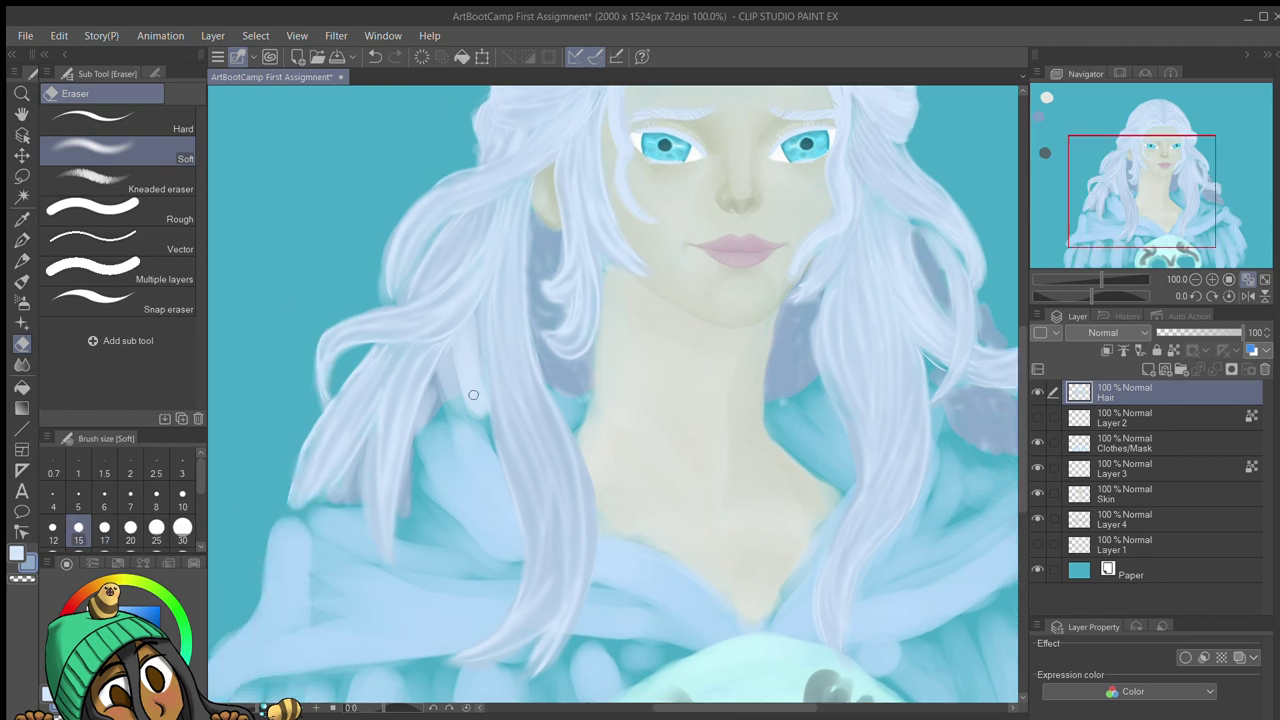
Step: Reorder the layers so Layer 4 sits directly below Hair, with Clothes/Mask, Layer 3 and Skin beneath it
left_click_drag(1080, 519, 1080, 400)
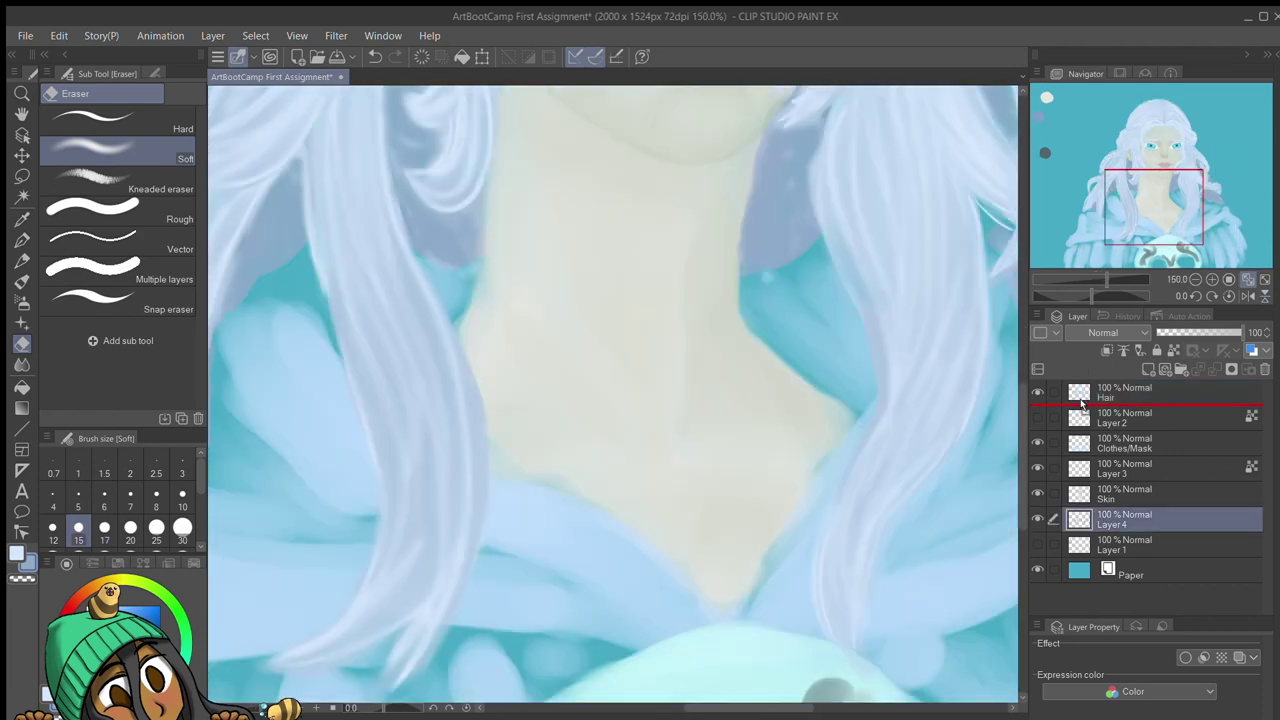
left_click(1037, 391)
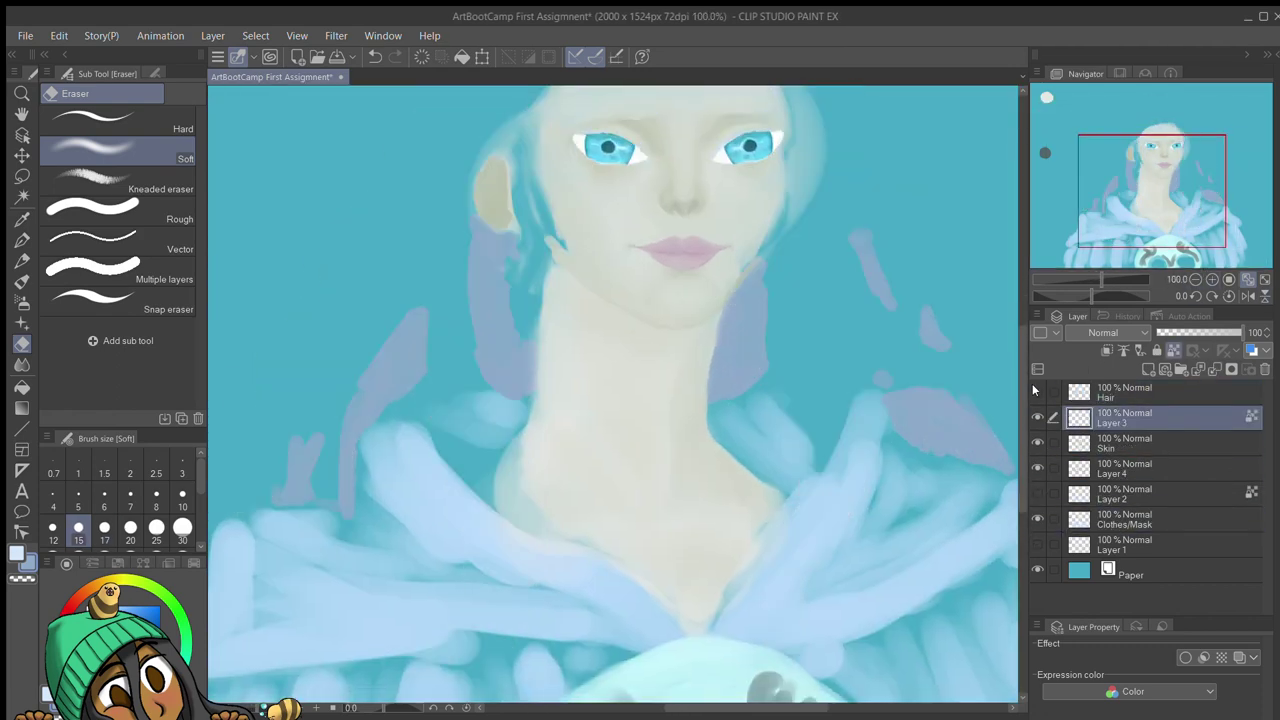
left_click(1037, 391)
left_click_drag(1080, 493, 1110, 405)
left_click_drag(1080, 519, 1100, 430)
left_click(1080, 519)
left_click(21, 365)
left_click_drag(1080, 519, 1080, 417)
Step: Reshape the edge of the neck beside the left front lock on the Skin layer with Liquify
left_click(1120, 519)
left_click(158, 93)
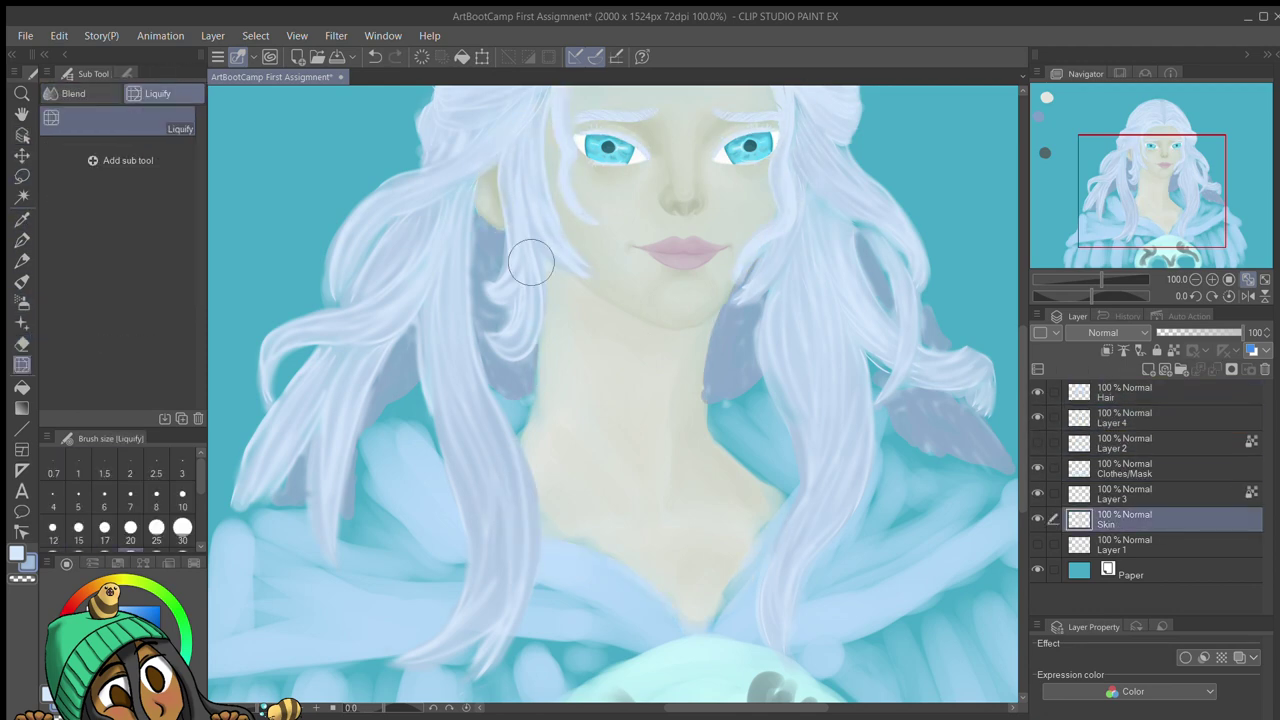
left_click_drag(531, 262, 508, 322)
Step: Fill out the blue-grey back hair on Layer 4 behind both sides with sampled colors and the Round mixing brush at size 30
left_click(1115, 420)
key("b")
key("i")
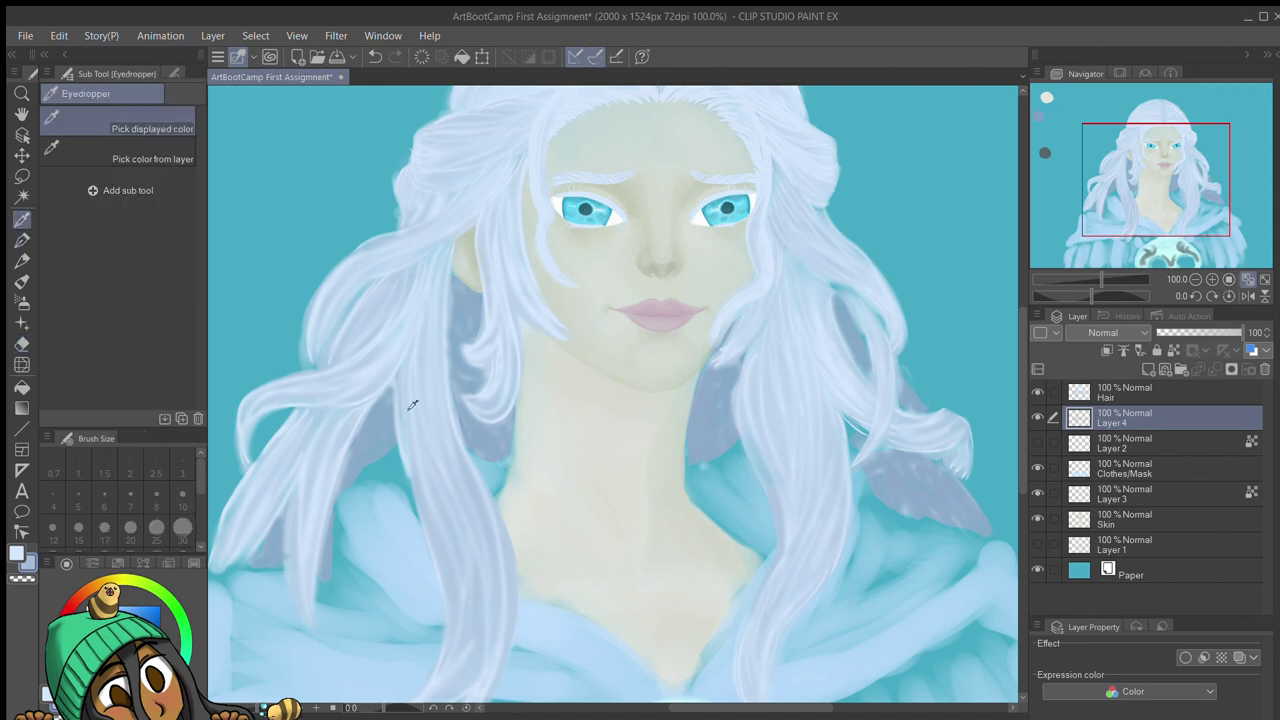
key("b")
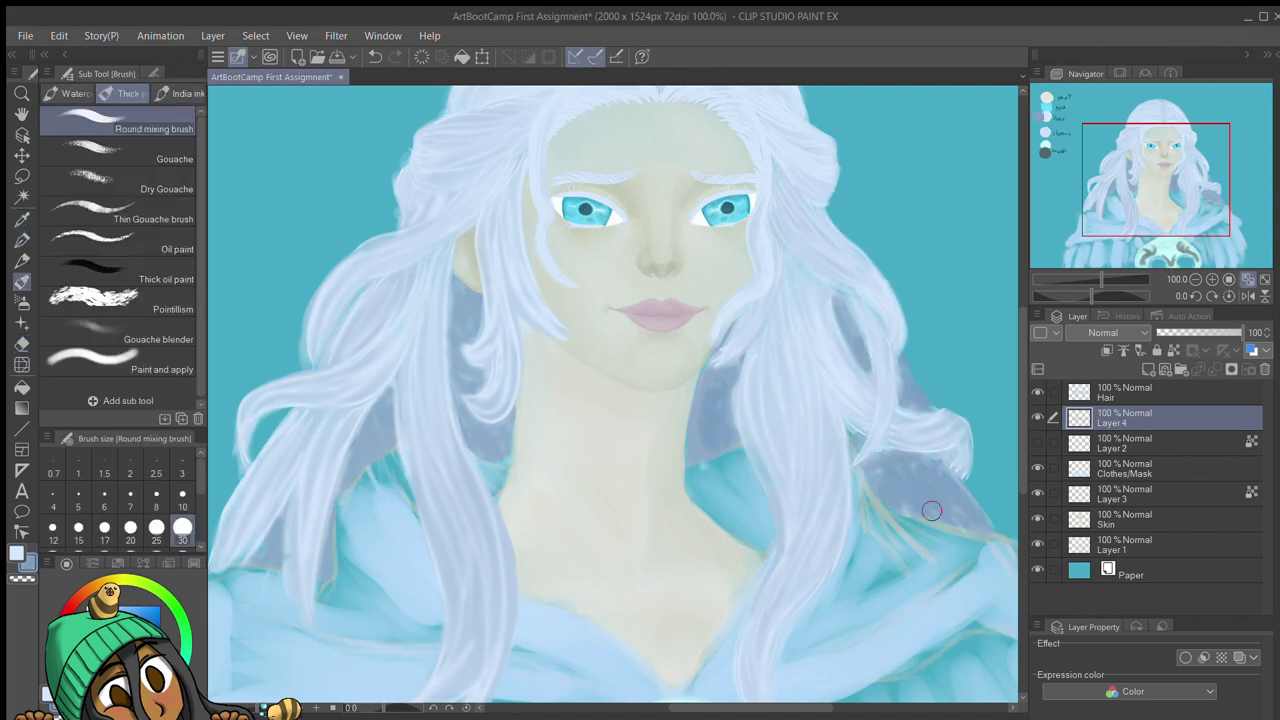
key("i")
key("b")
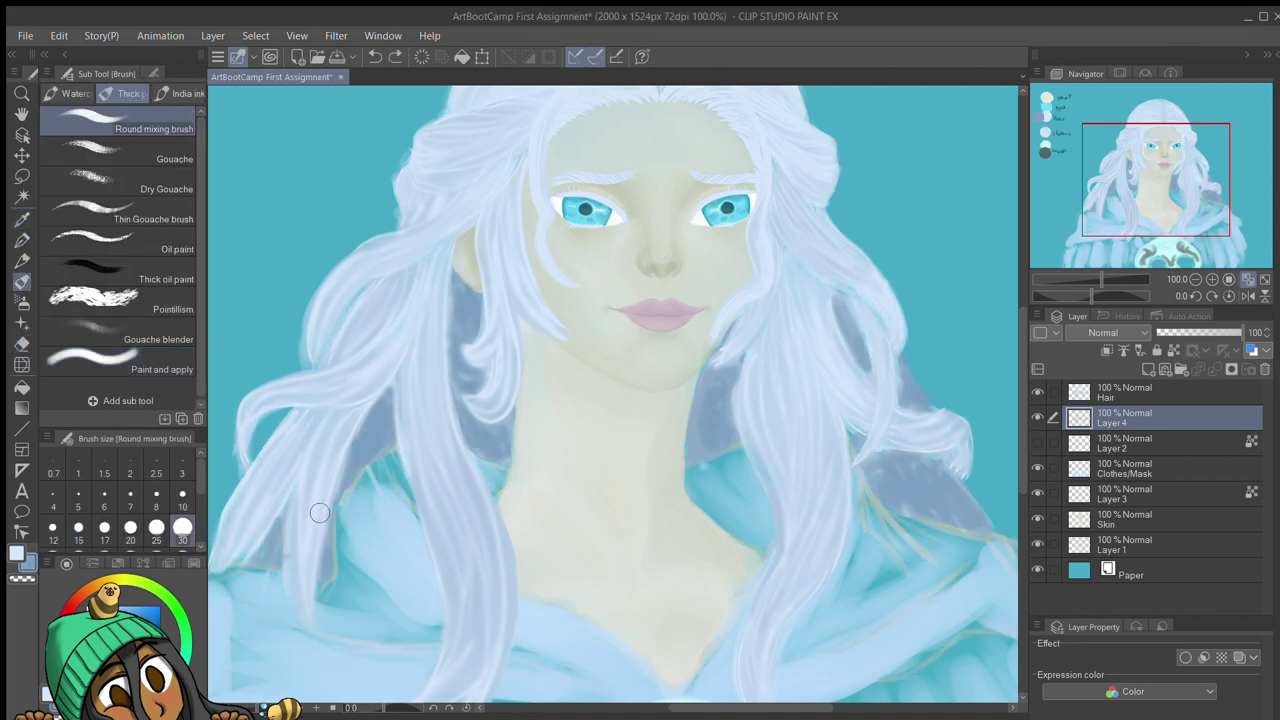
key("i")
key("b")
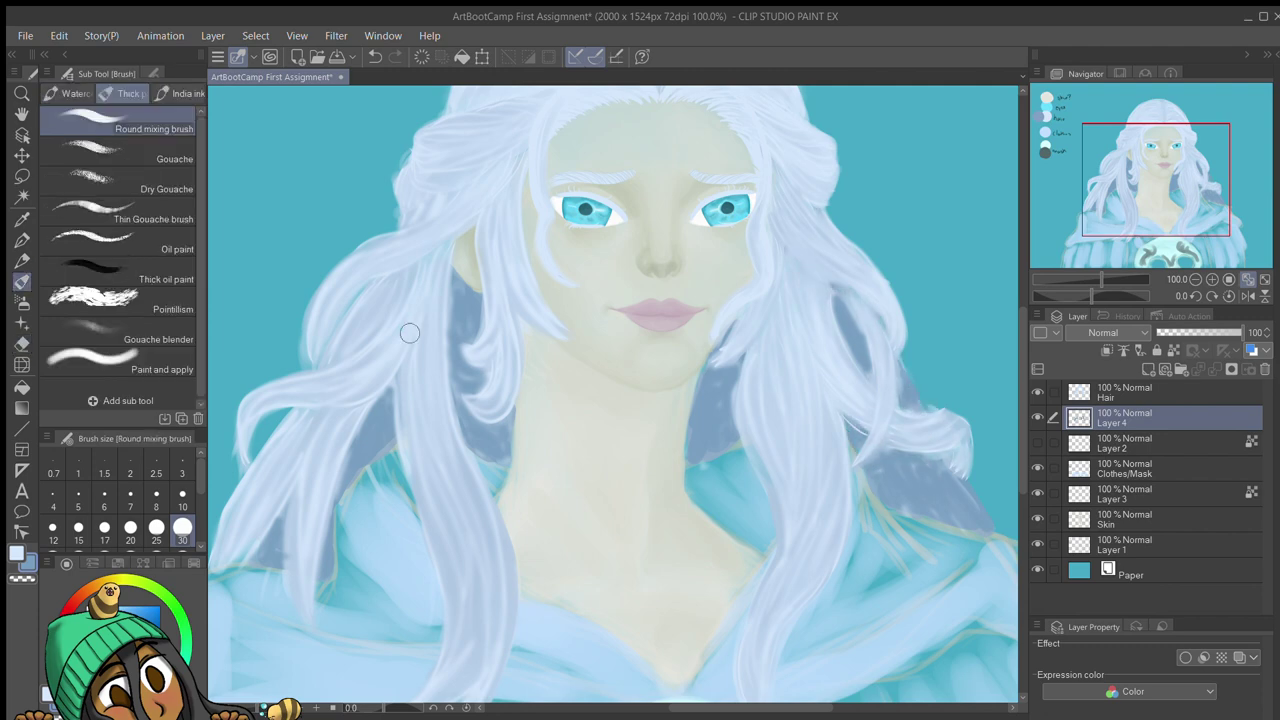
scroll(777, 360, "up", 1)
left_click(777, 360, "ctrl+shift")
key("j")
left_click(643, 323, "ctrl+shift")
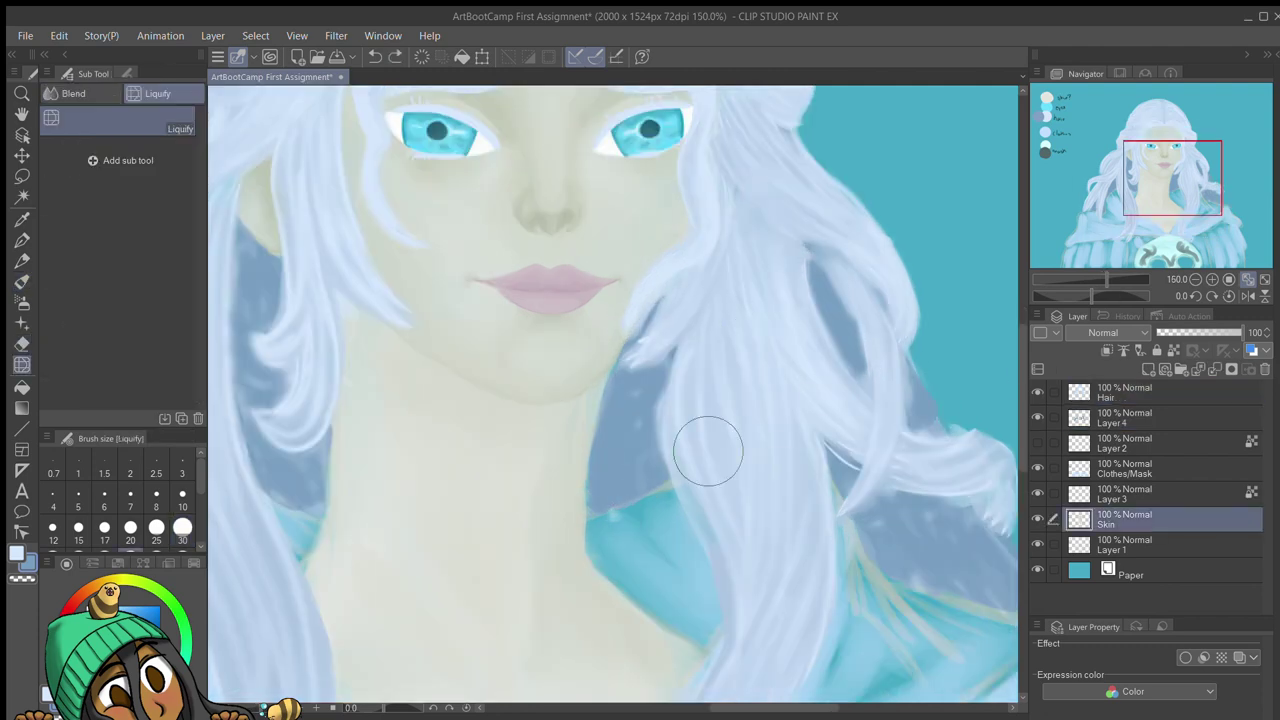
key("ctrl+z")
Step: Refine the lock tip beside the right jaw with the G-pen and trim the right locks with the Hard eraser at size 10
key("p")
left_click_drag(628, 336, 648, 305)
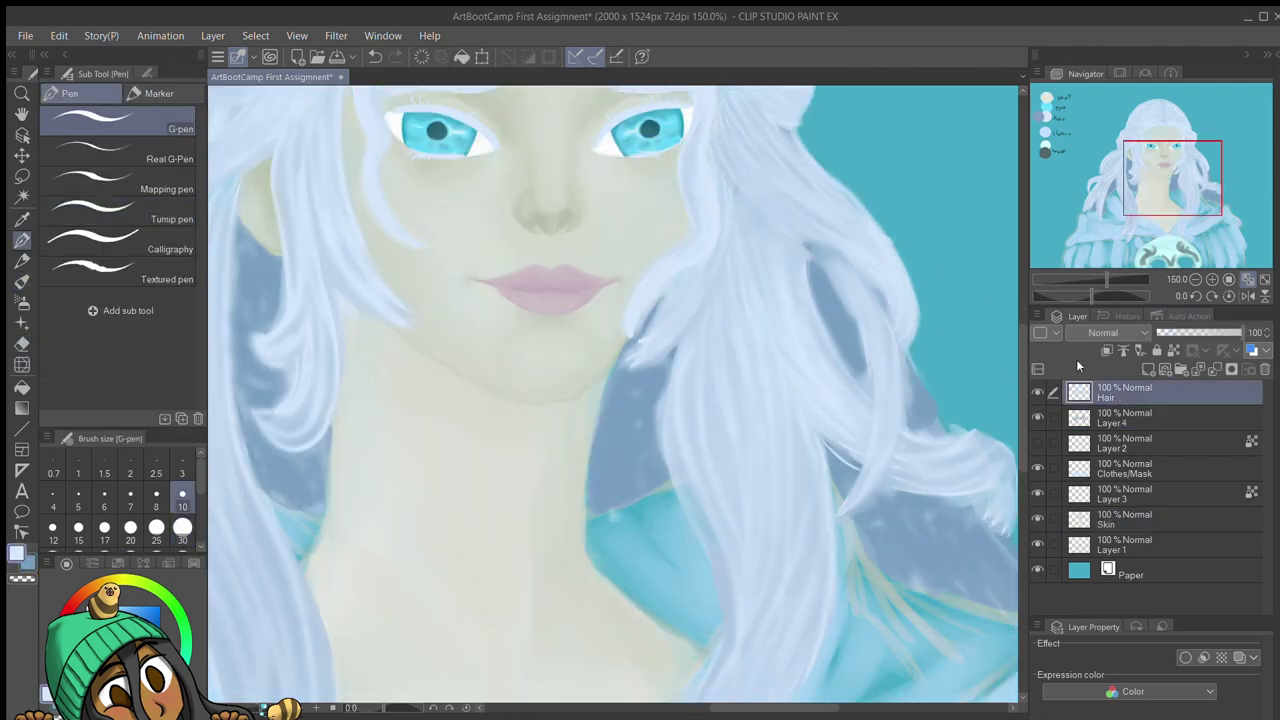
key("ctrl+minus")
key("e")
scroll(761, 440, "up", 1)
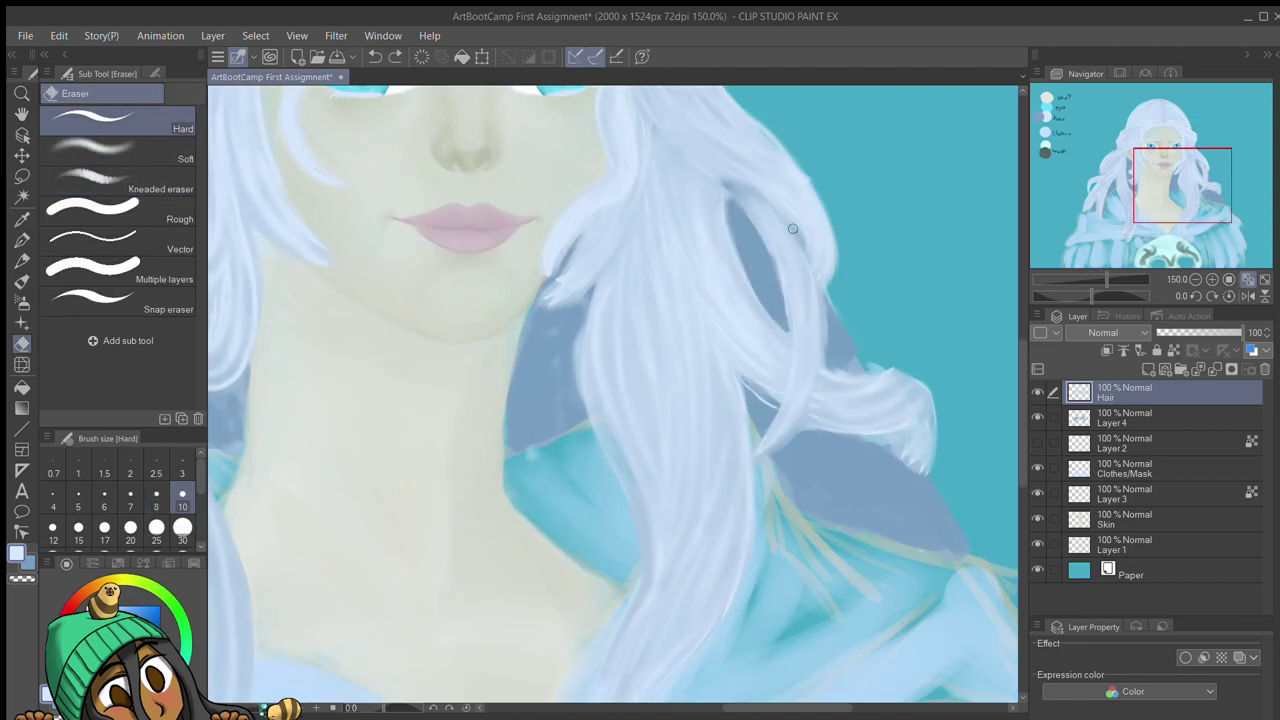
left_click_drag(580, 317, 720, 377)
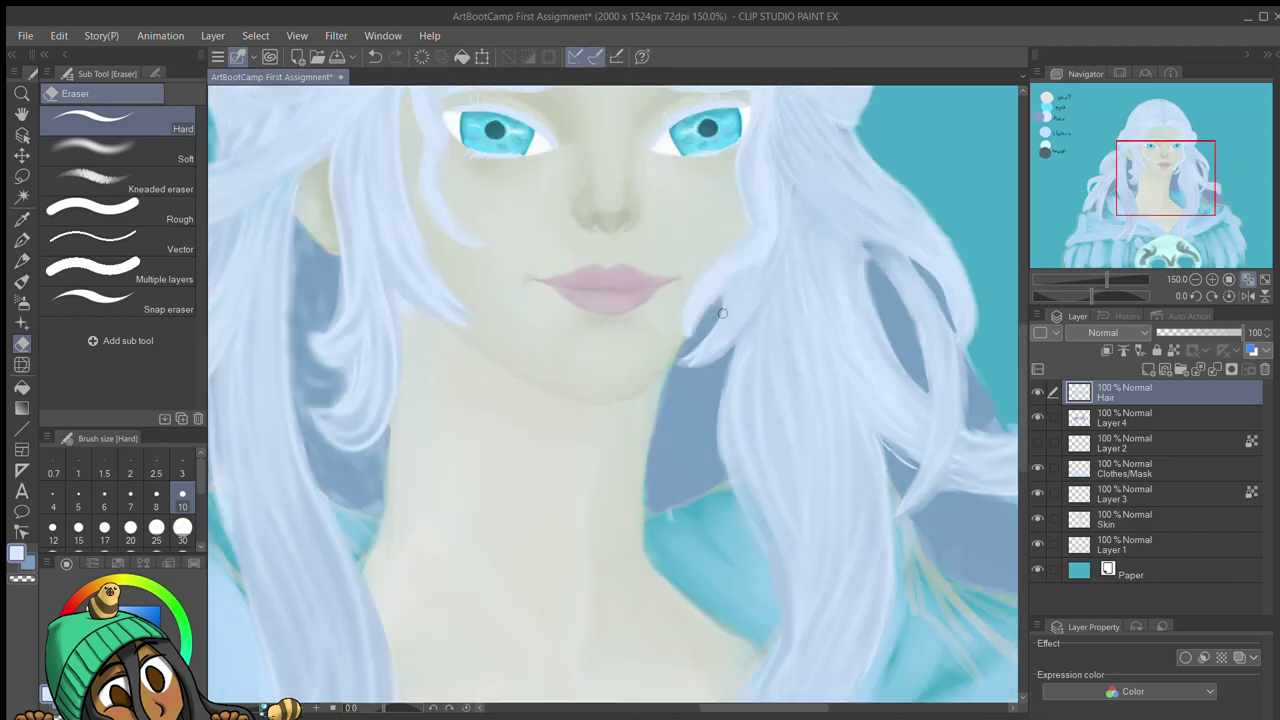
Step: Sharpen the edges of the left locks on the Hair layer with the Hard eraser at sizes 15 and 20
key("bracketright")
left_click_drag(674, 365, 874, 345)
left_click_drag(510, 310, 445, 157)
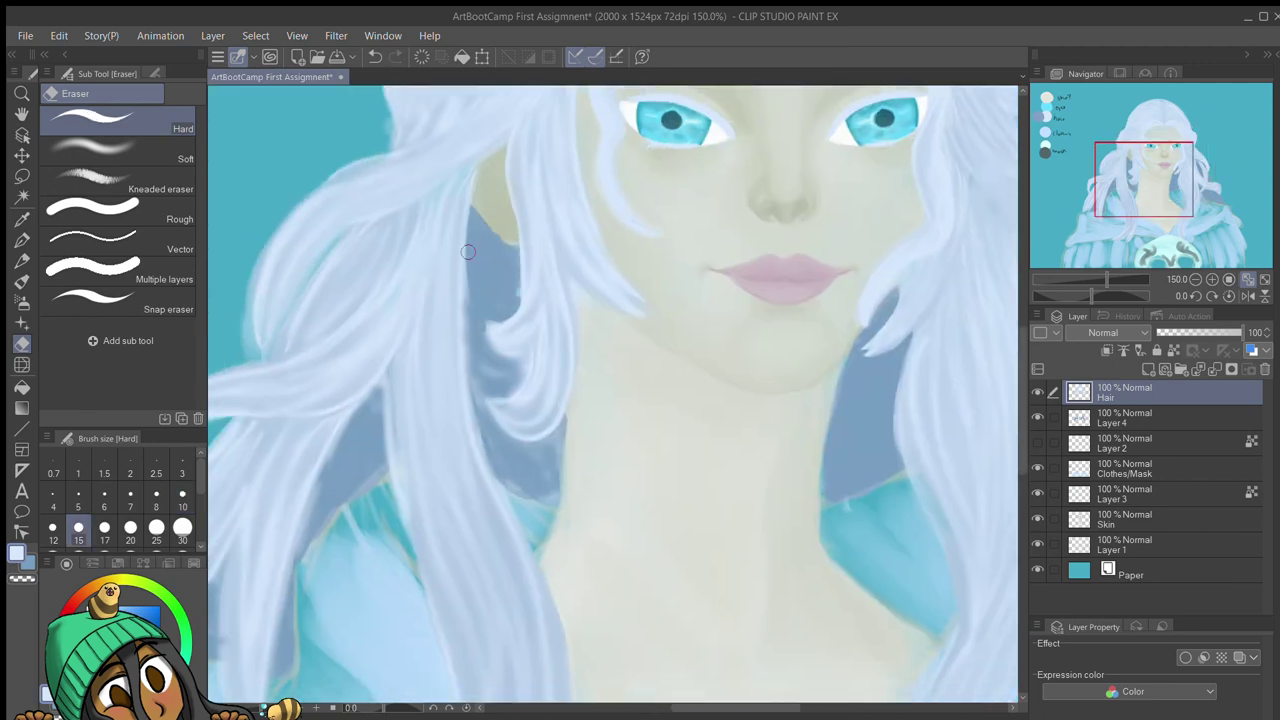
left_click_drag(483, 351, 530, 365)
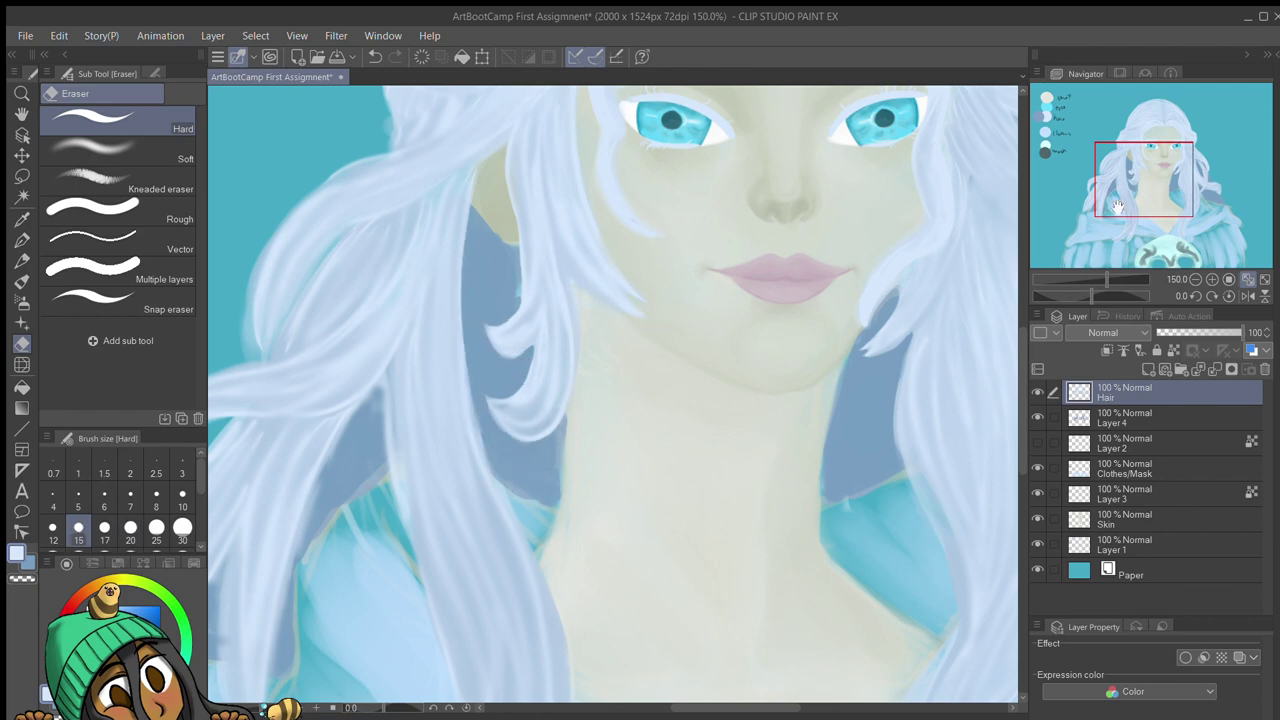
left_click_drag(577, 529, 672, 414)
key("bracketright")
left_click_drag(477, 375, 661, 175)
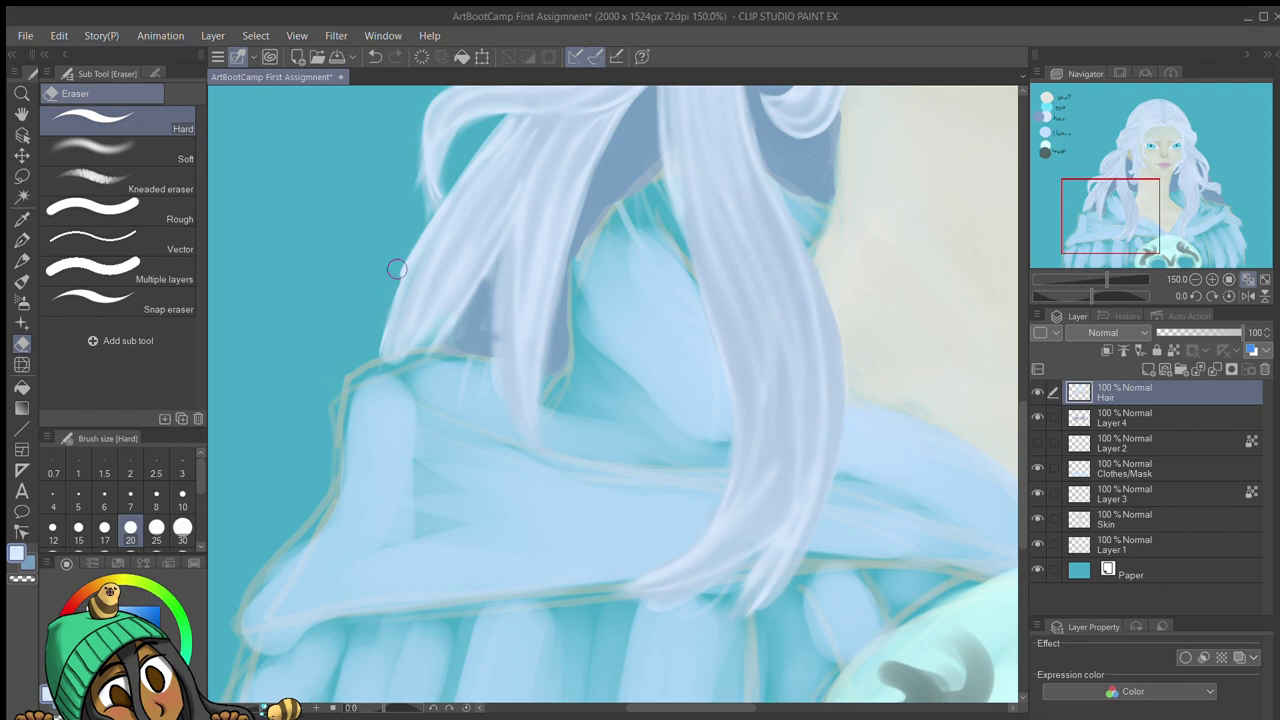
Step: Clean the edges of the outer curled lock on the right with the Hard eraser at size 15
scroll(400, 290, "down", 3)
scroll(648, 326, "up", 3)
key("bracketleft")
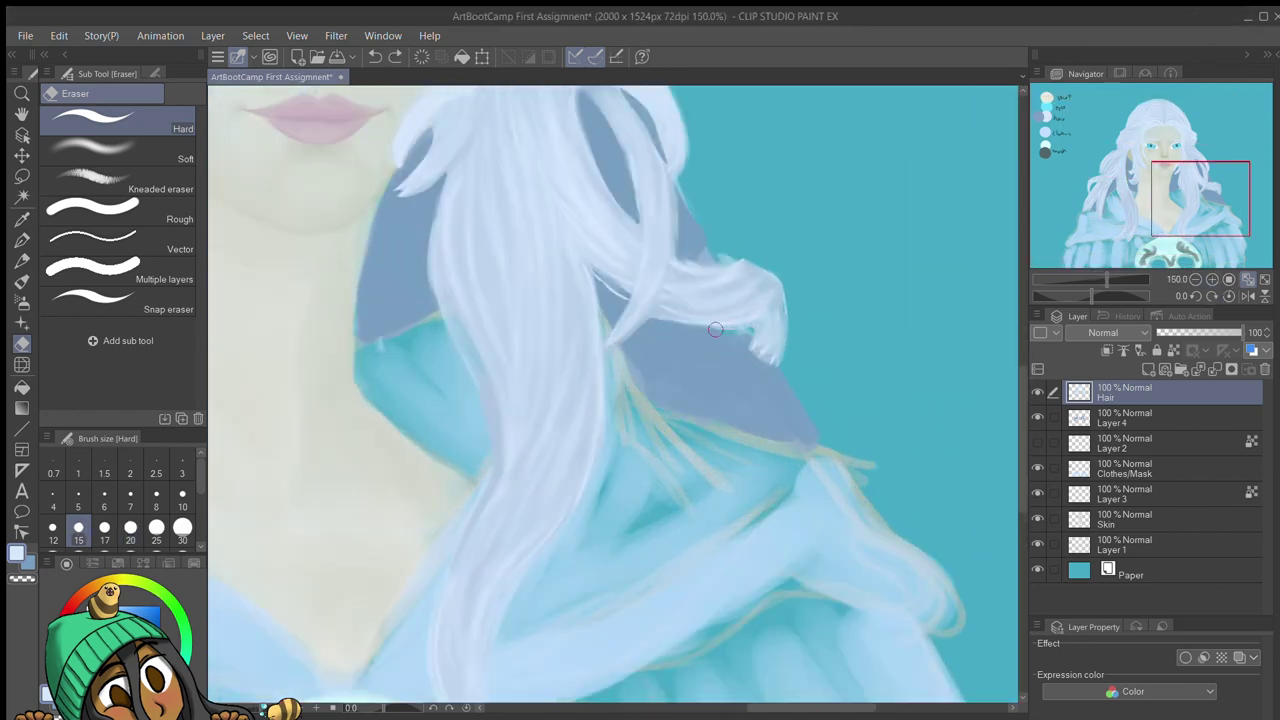
scroll(640, 330, "down", 3)
scroll(565, 413, "up", 3)
scroll(565, 413, "down", 3)
Step: Check Layer 3 by toggling its visibility and touch up the back hair on Layer 4 with the Round mixing brush
left_click(1037, 493)
left_click(1037, 493)
key("b")
key("ctrl+alt+0")
left_click(1060, 420)
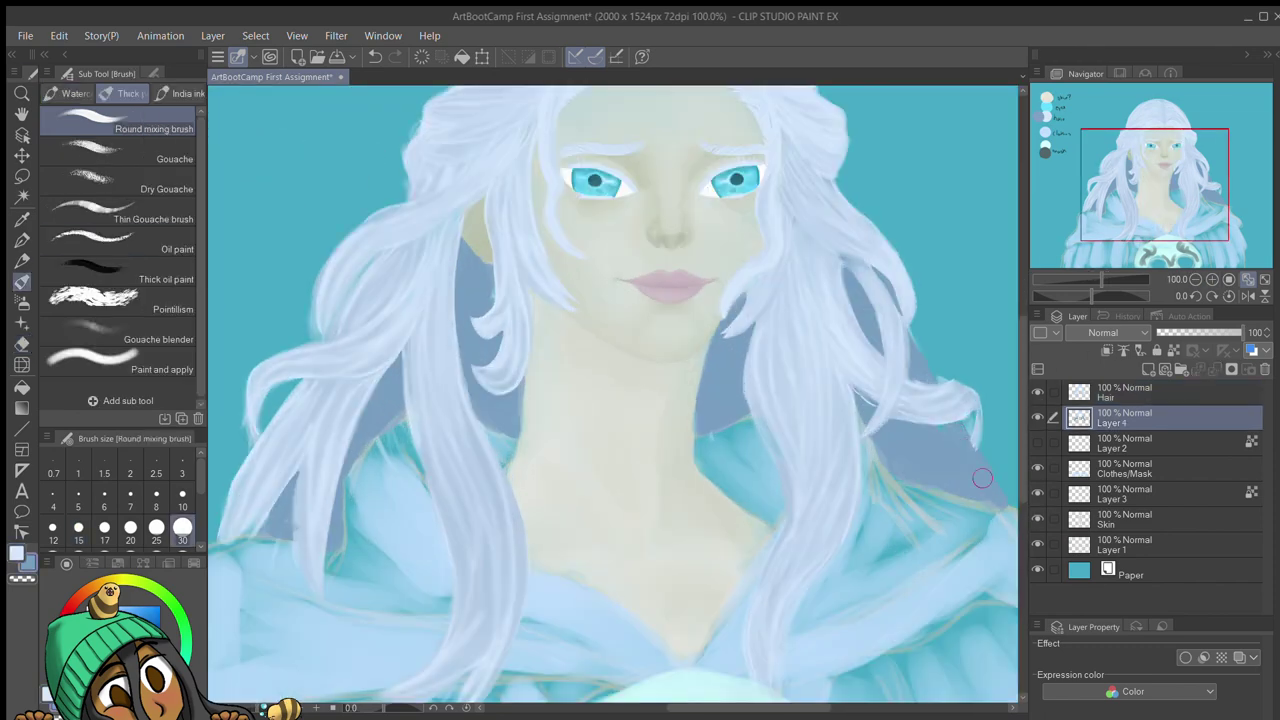
Step: Lock Layer 4's transparent pixels and draw light strands on the left back hair with the G-pen at size 8
key("p")
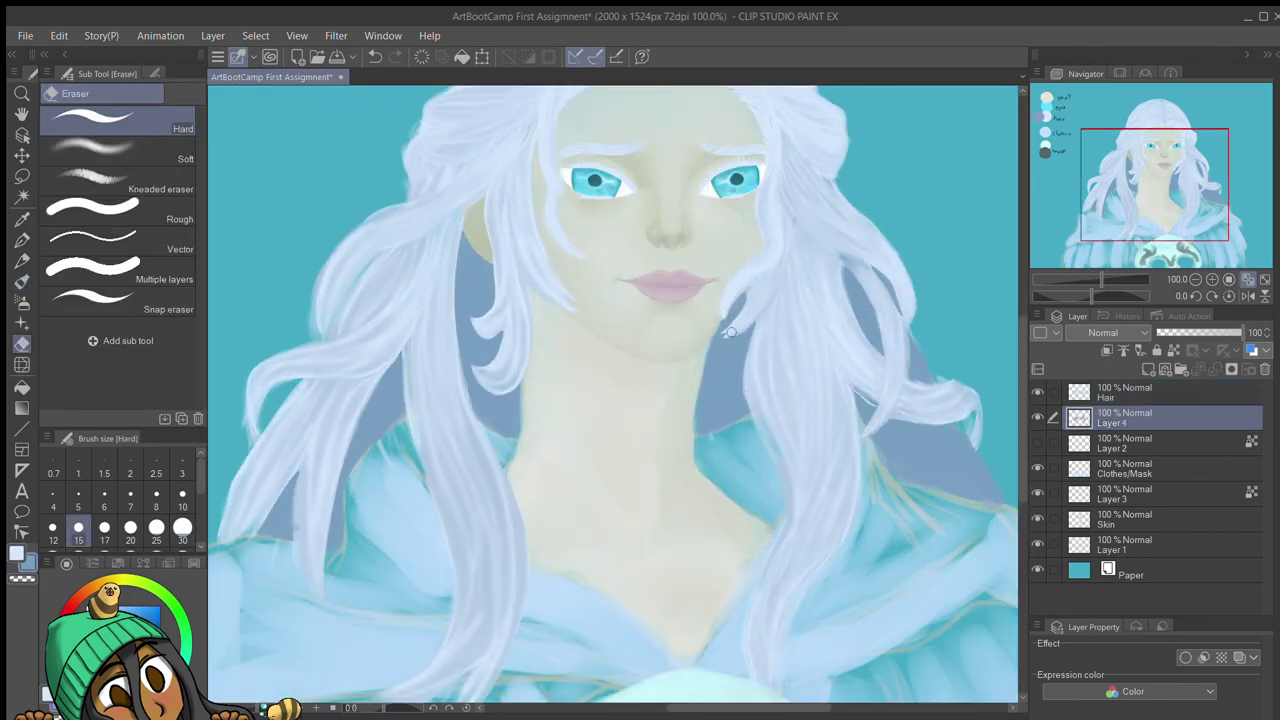
key("ctrl+z")
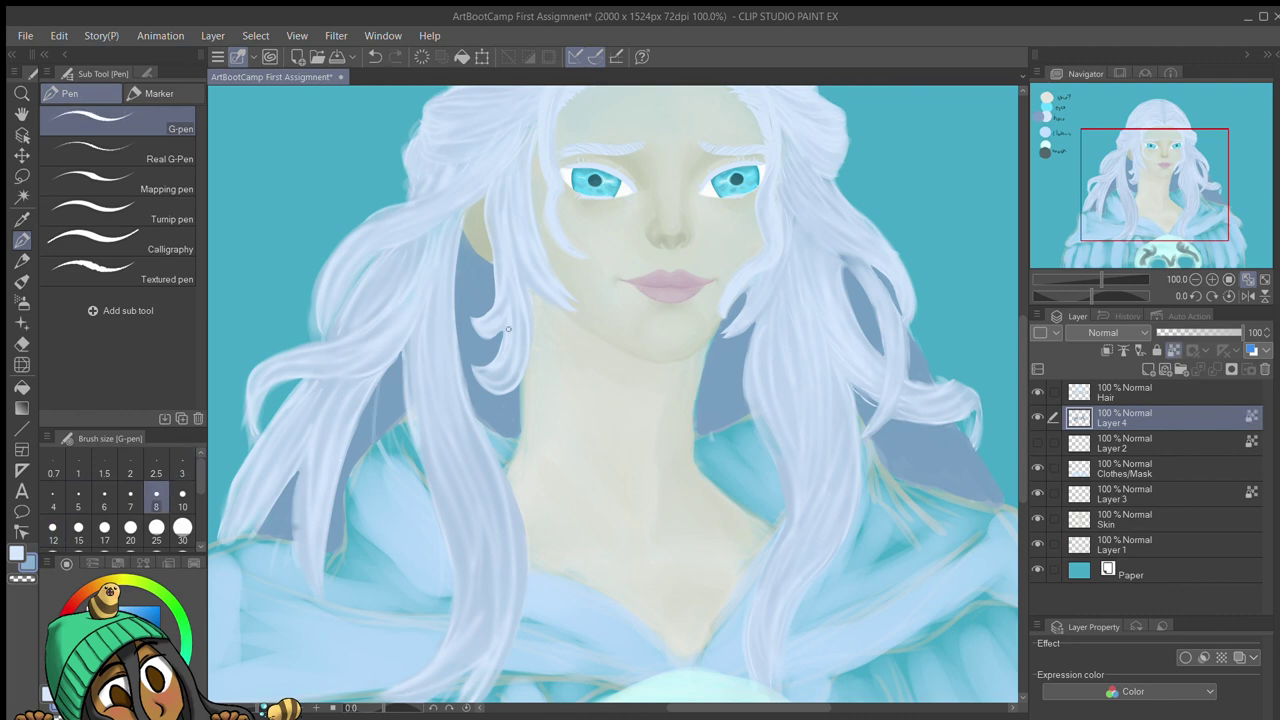
left_click_drag(384, 364, 376, 444)
left_click_drag(468, 256, 476, 330)
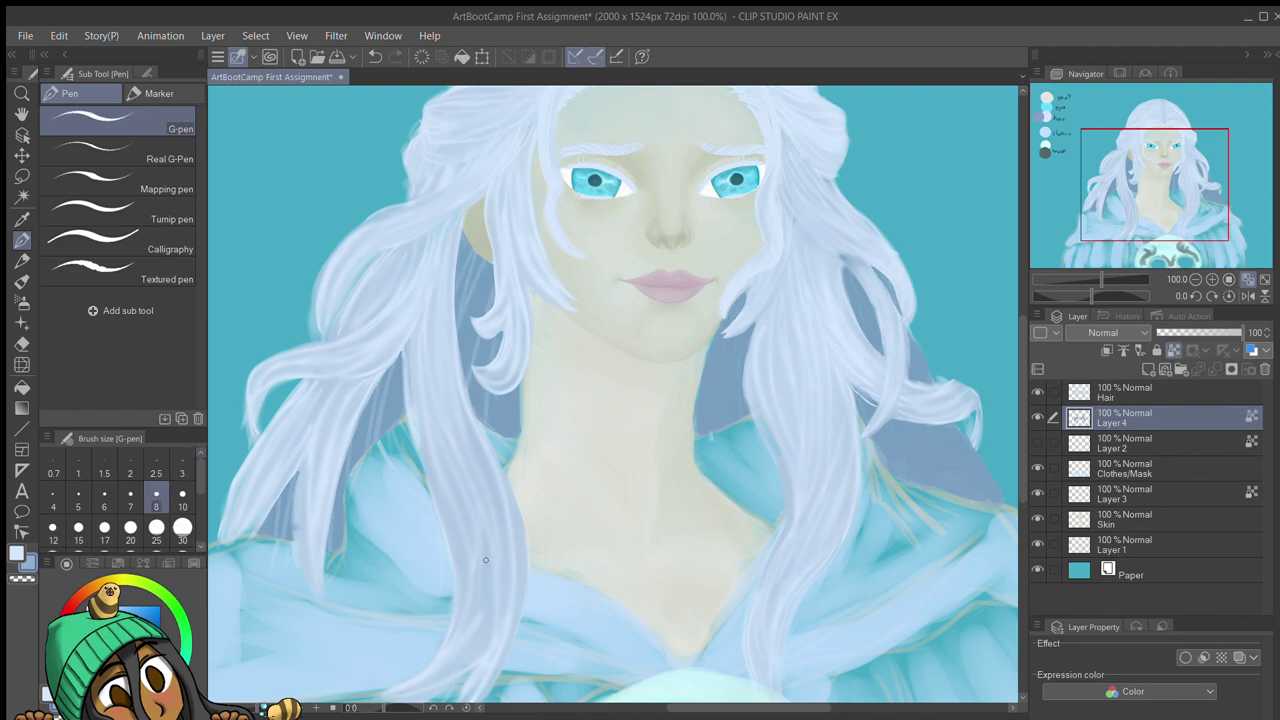
Step: Draw light strands over the back hair between and behind the right locks with the G-pen at size 8
left_click_drag(950, 430, 940, 496)
left_click_drag(862, 274, 860, 342)
left_click_drag(920, 422, 930, 490)
mouse_move(724, 338)
left_mouse_down()
mouse_move(724, 422)
mouse_move(704, 434)
left_mouse_up()
left_click_drag(735, 338, 735, 420)
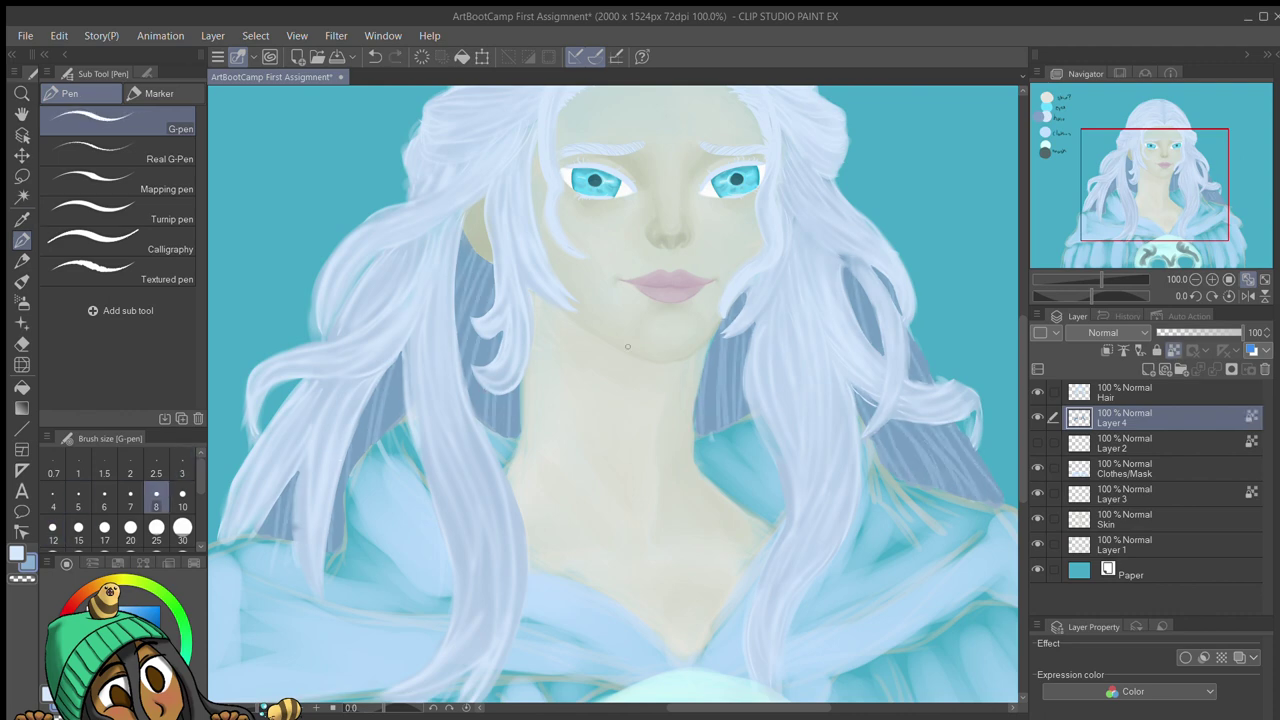
scroll(801, 360, "down", 2)
scroll(866, 344, "up", 2)
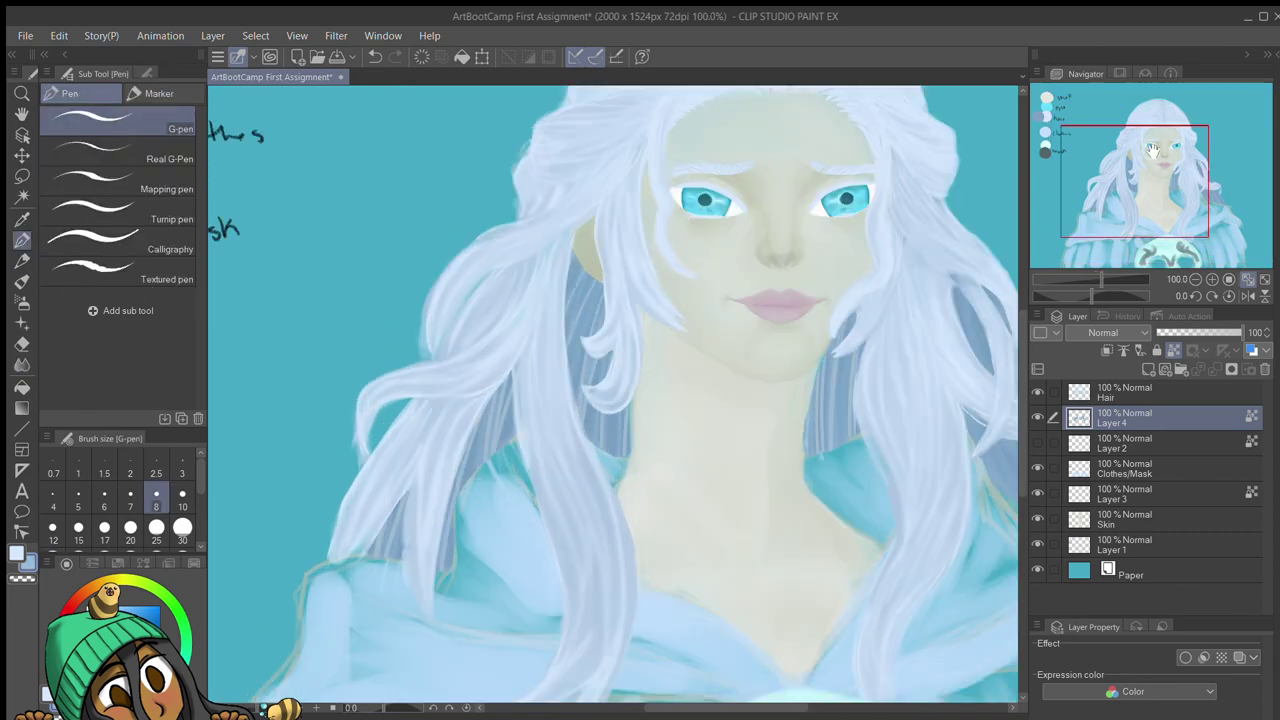
Step: Add thin strands along the outer edge of the right back hair with the G-pen and merge Layer 4 with the Hair layer
scroll(866, 344, "down", 3)
scroll(850, 417, "up", 2)
key("i")
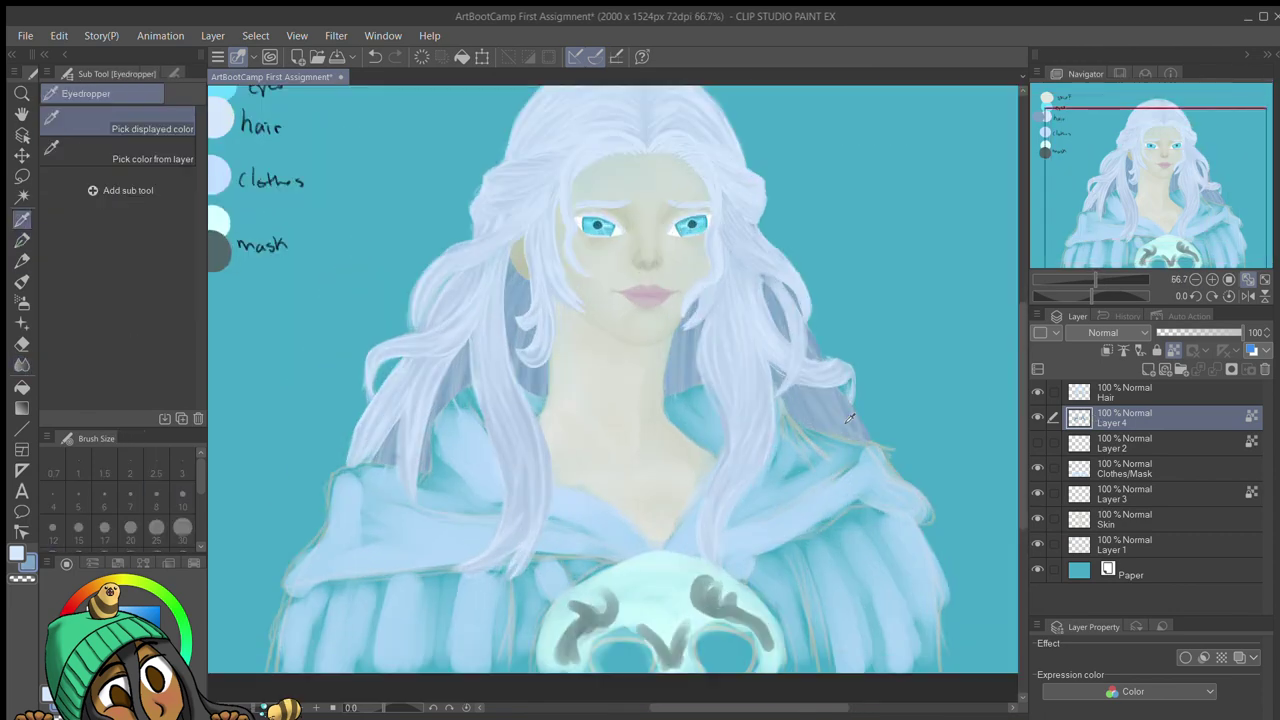
key("p")
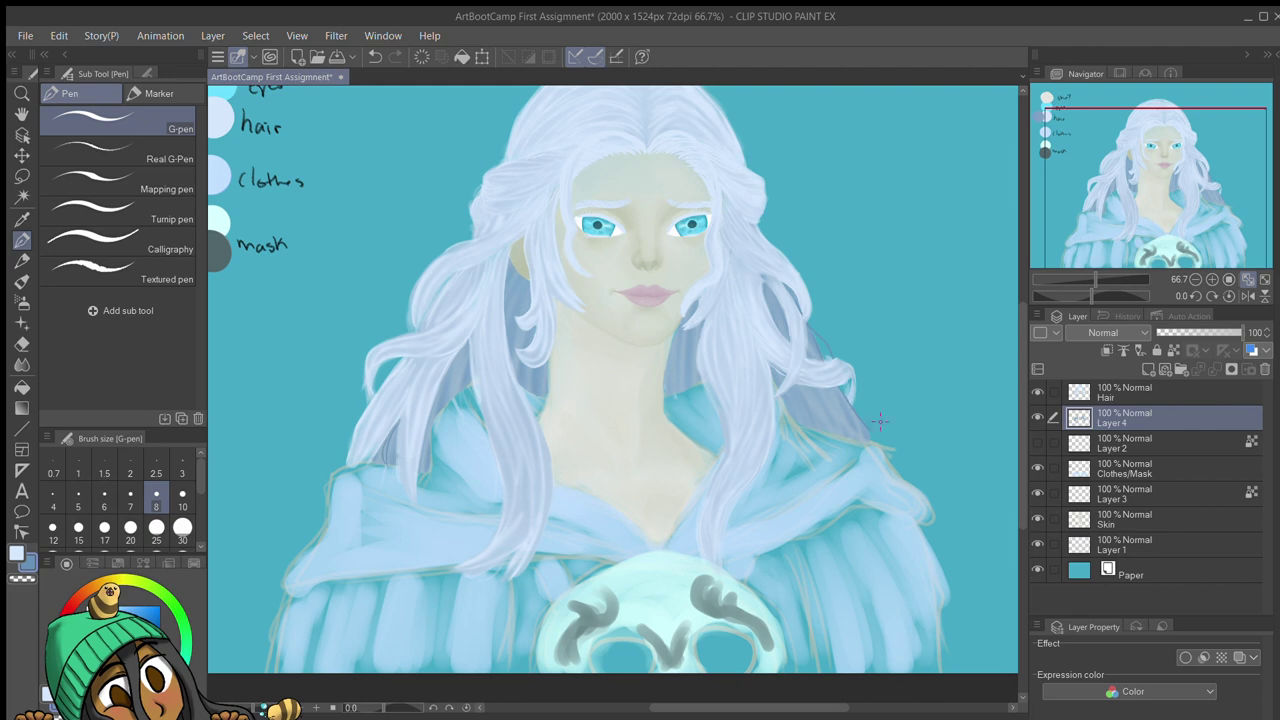
left_click(1097, 394)
key("ctrl+e")
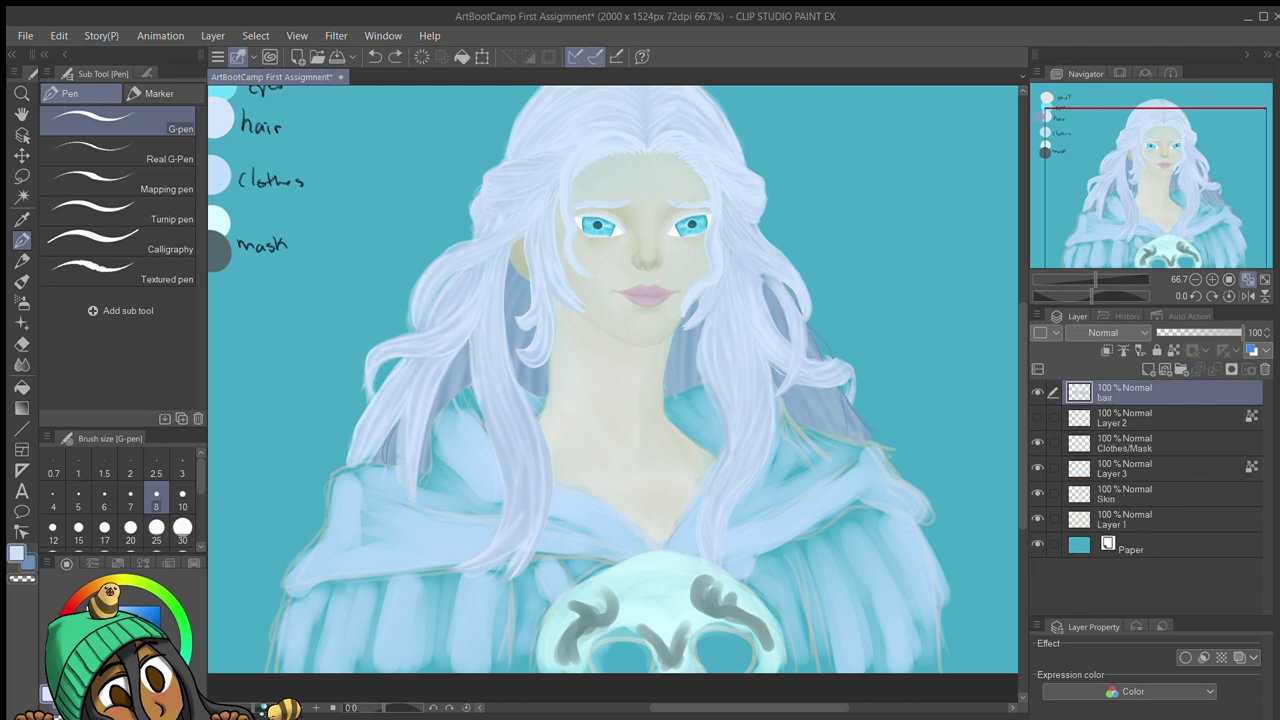
Step: Draw fine flyaway strands around the outer locks on both sides of the hair with the G-pen at size 8
scroll(813, 424, "up", 3)
scroll(813, 424, "down", 1)
scroll(533, 617, "down", 1)
scroll(305, 456, "up", 1)
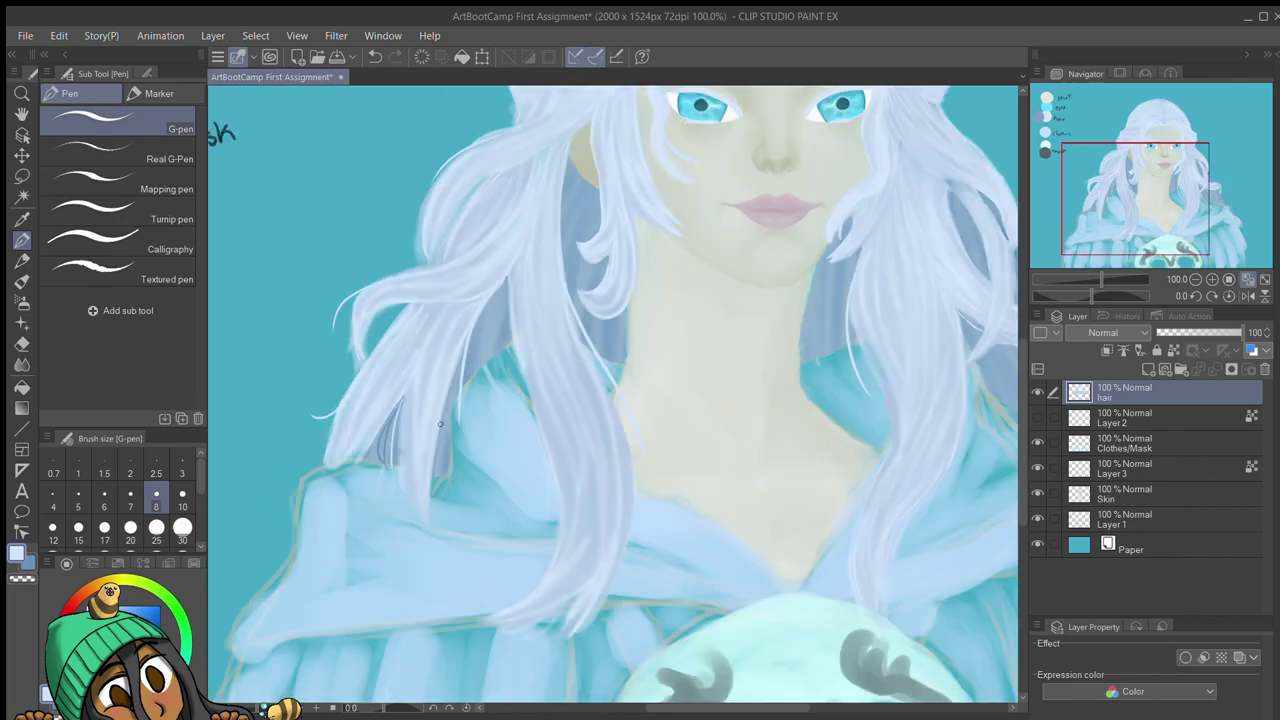
left_click_drag(522, 308, 362, 483)
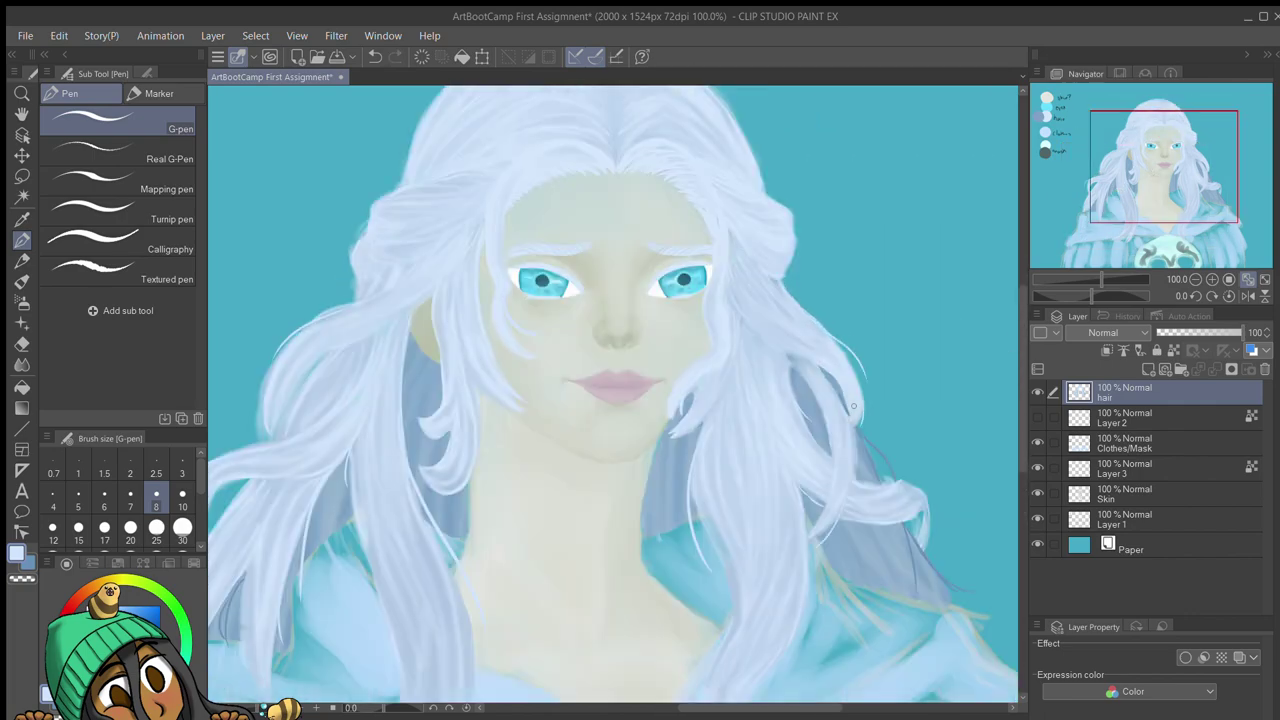
left_click_drag(850, 425, 870, 139)
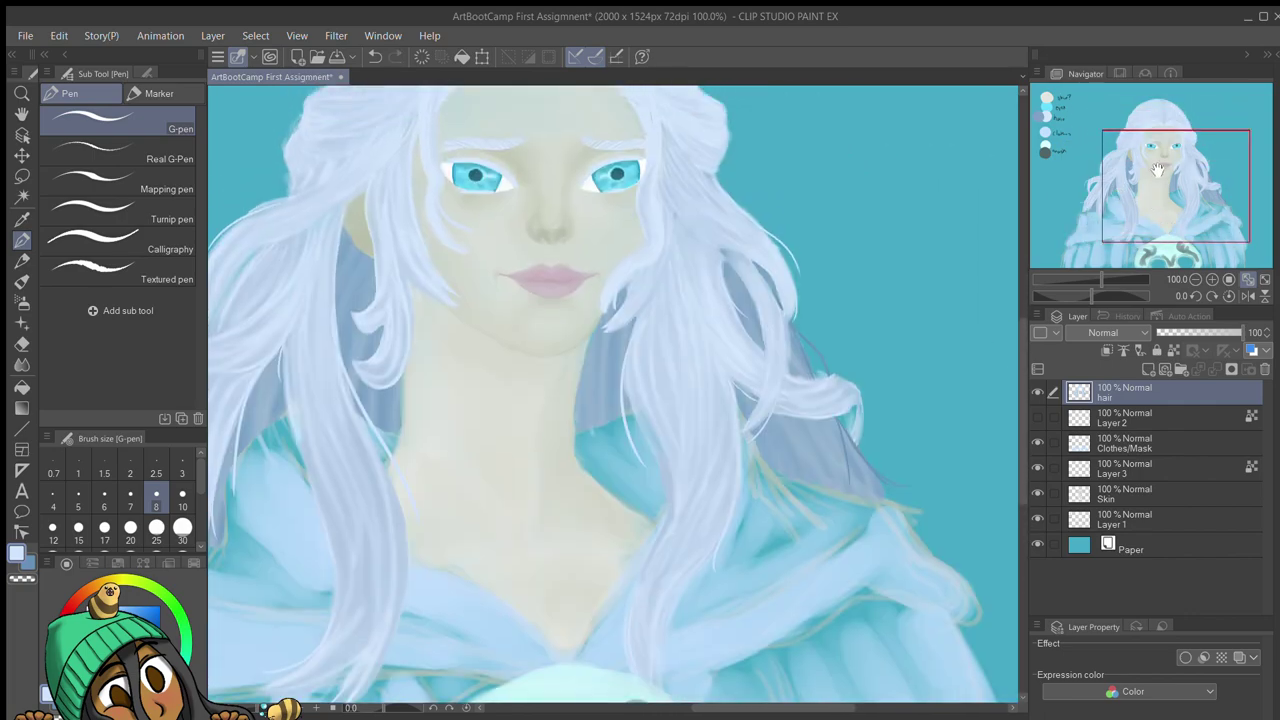
Step: Lock the Skin layer's transparent pixels and paint greenish shadows on the neck with the Soft airbrush and Round mixing brush
scroll(947, 132, "down", 2)
key("b")
left_click(1125, 494)
left_click(1174, 350)
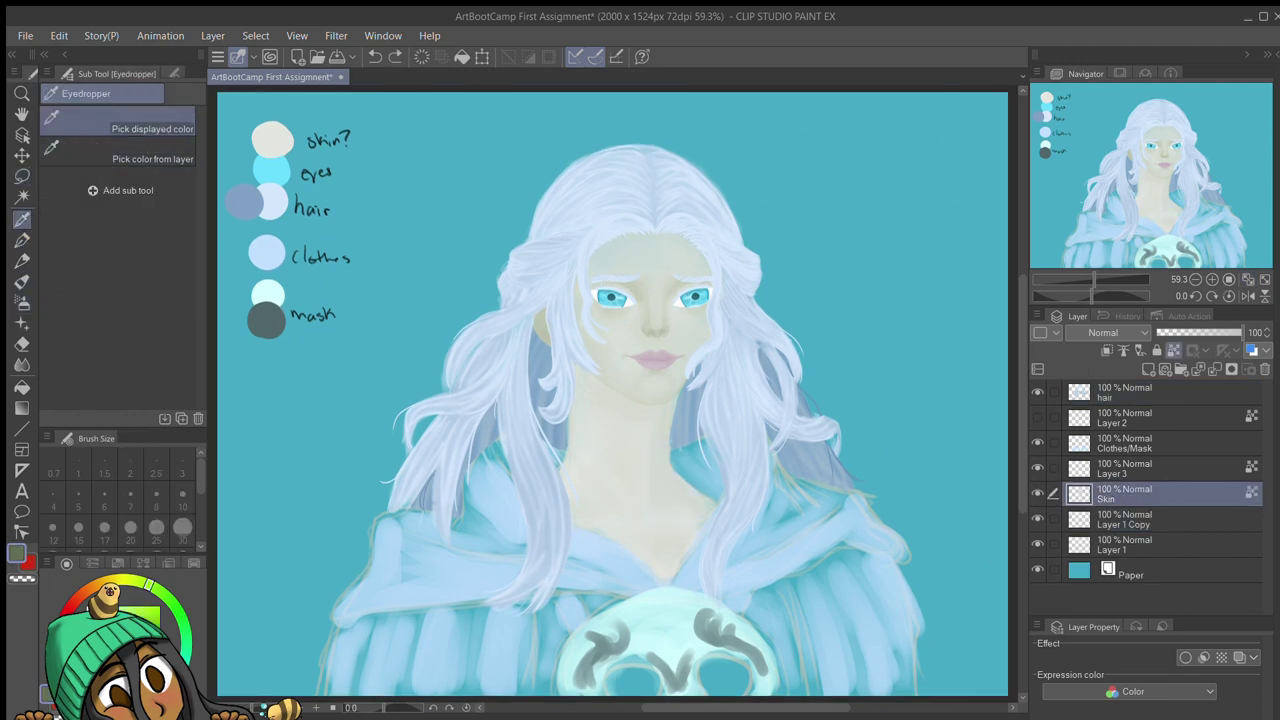
left_click_drag(690, 430, 675, 530)
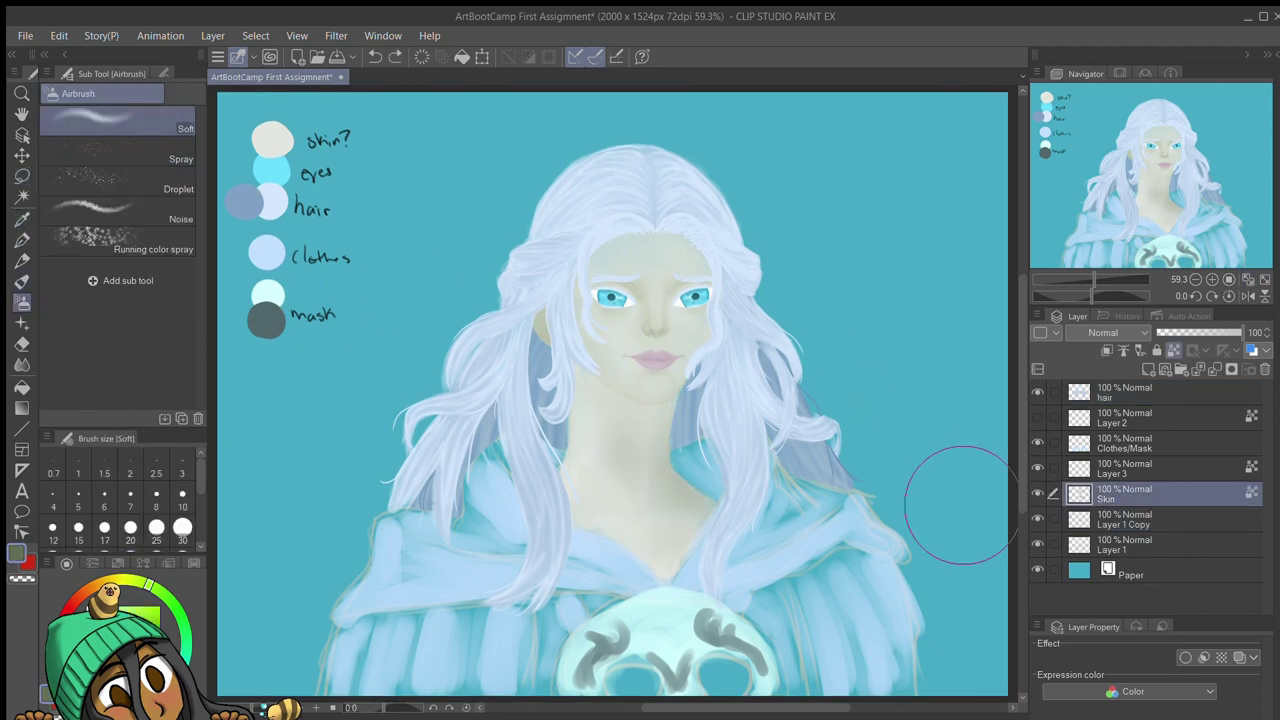
key("b")
left_click_drag(668, 440, 690, 505)
left_click_drag(632, 430, 614, 445)
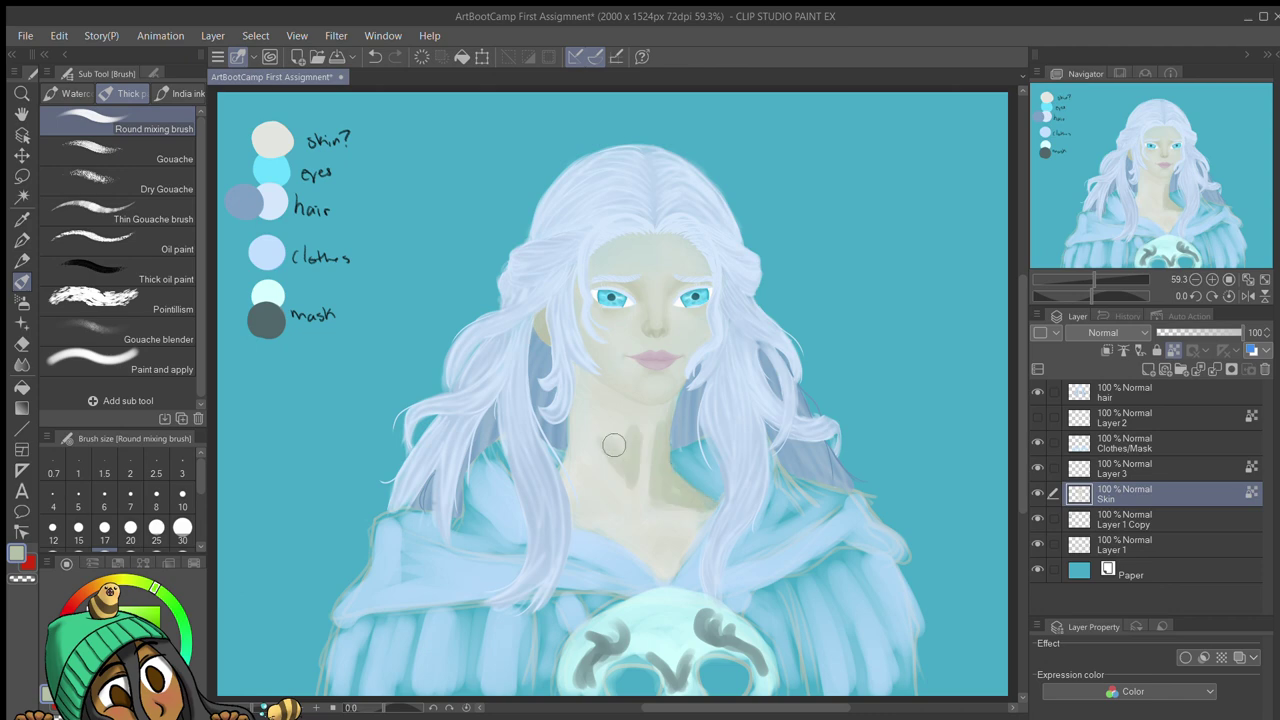
key("ctrl+z")
Step: Soften the neck shadows and check the portrait with the canvas flipped horizontally
key("j")
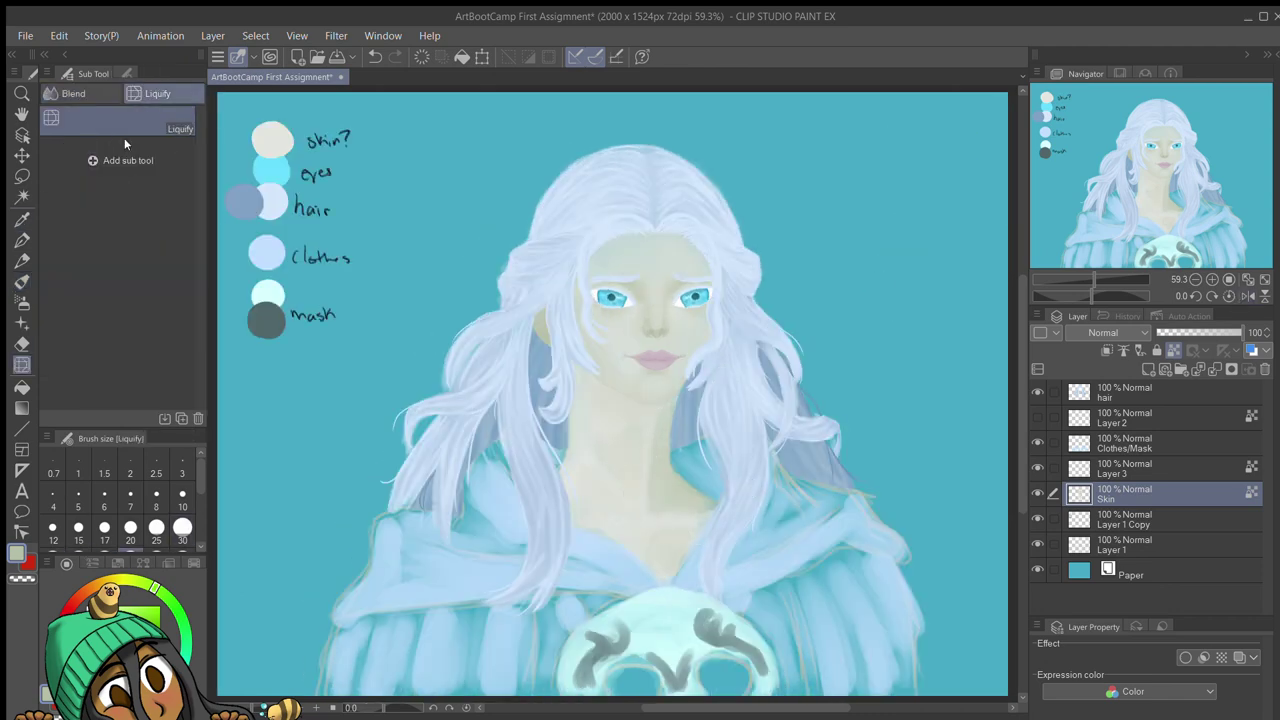
key("j")
key("h")
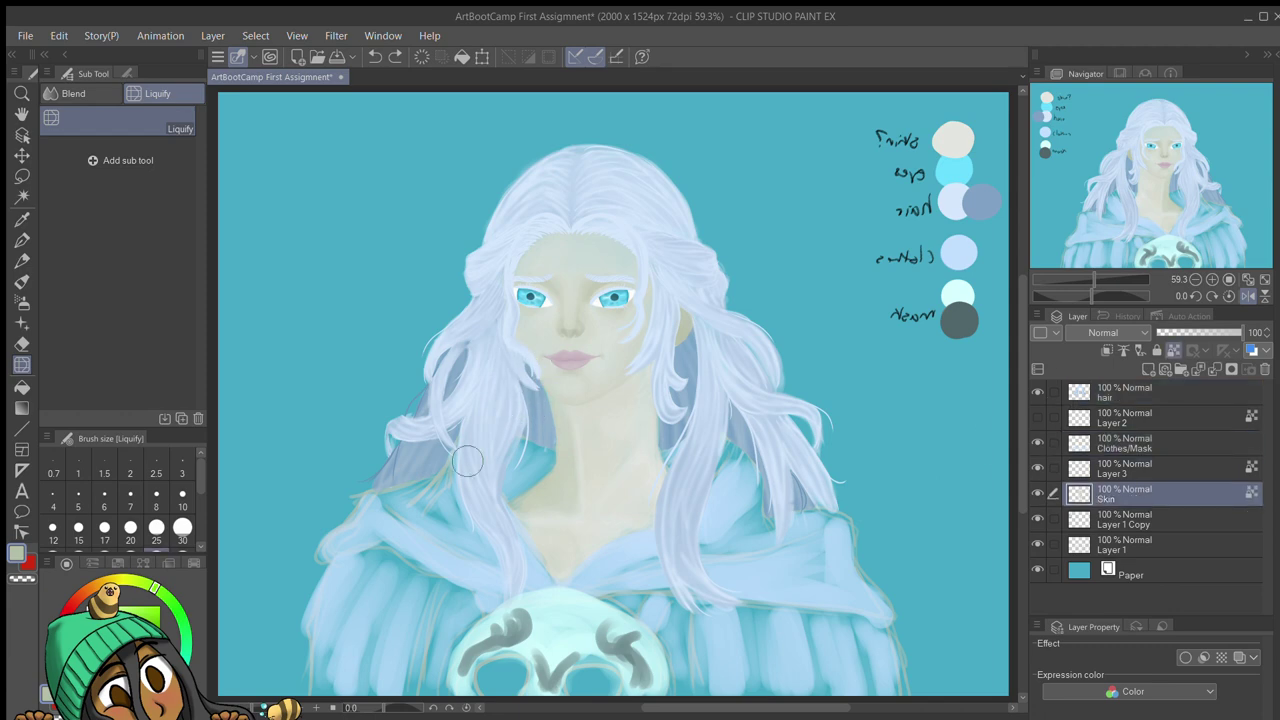
key("h")
Step: Define the jawline, neck tendons and collarbones on the Skin layer with the Round mixing brush at size 10
key("b")
key("ctrl+alt+0")
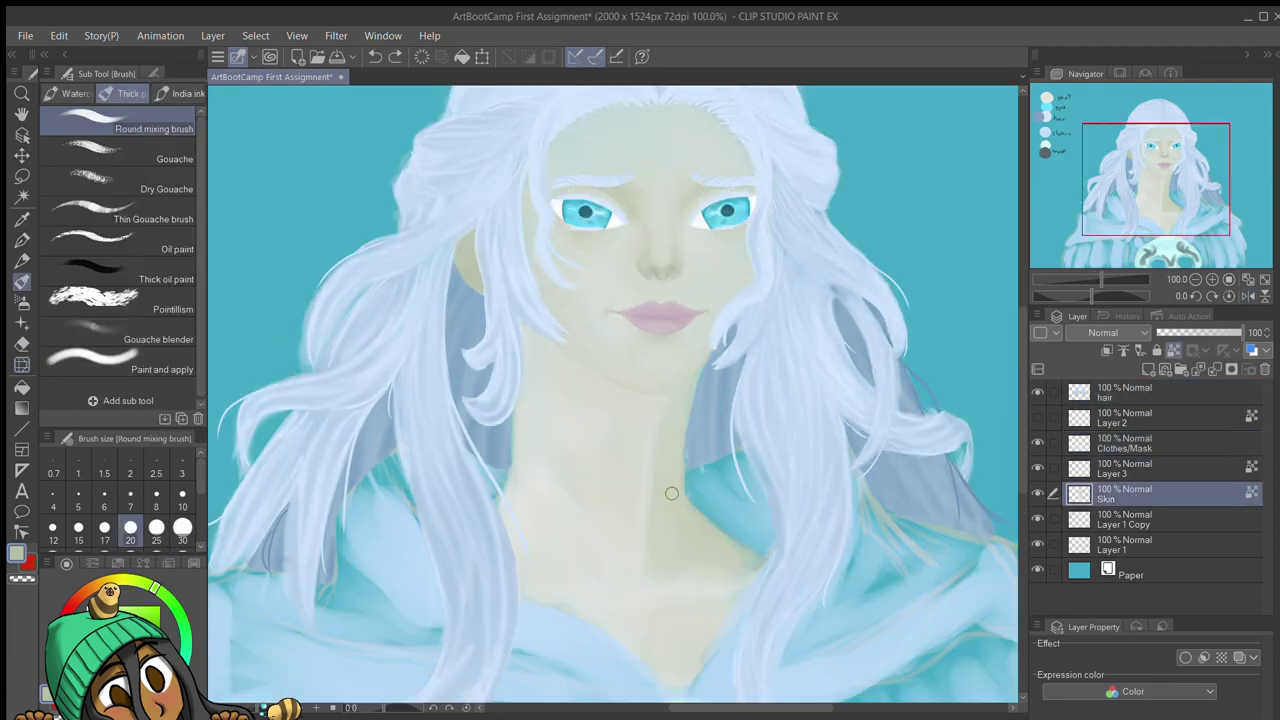
key("bracketleft")
key("bracketleft")
key("bracketleft")
key("bracketleft")
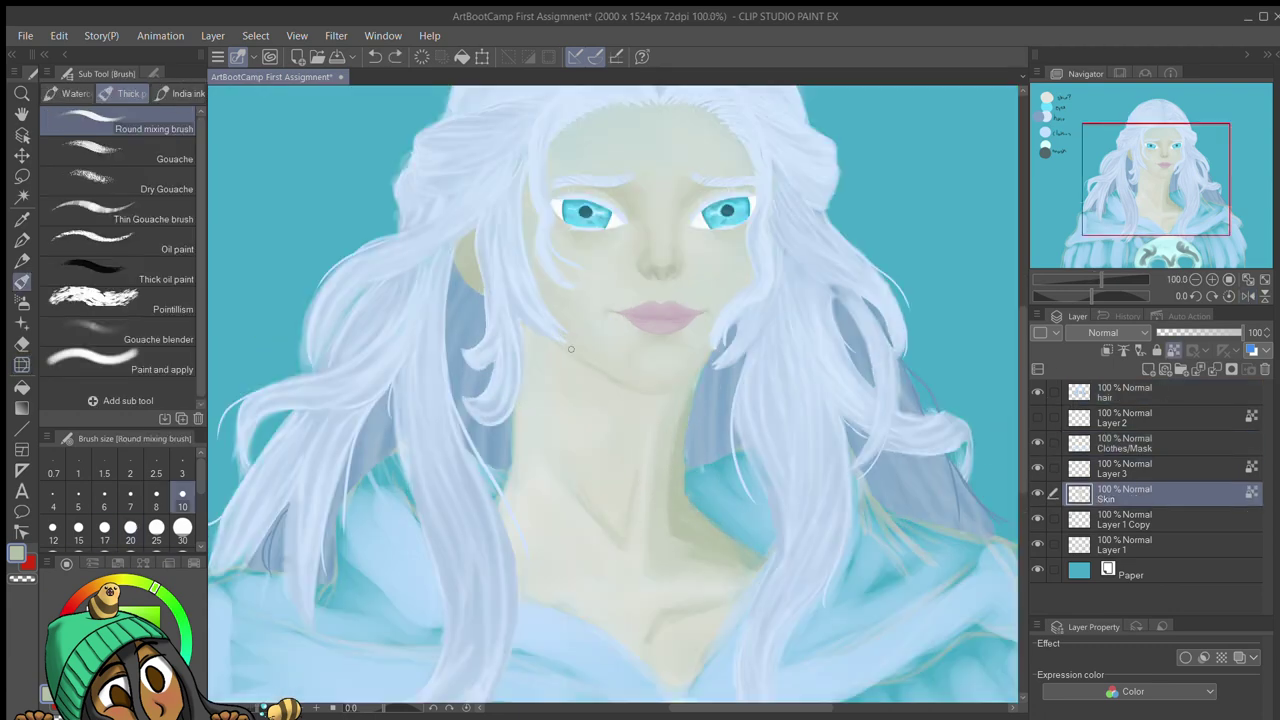
scroll(709, 349, "up", 2)
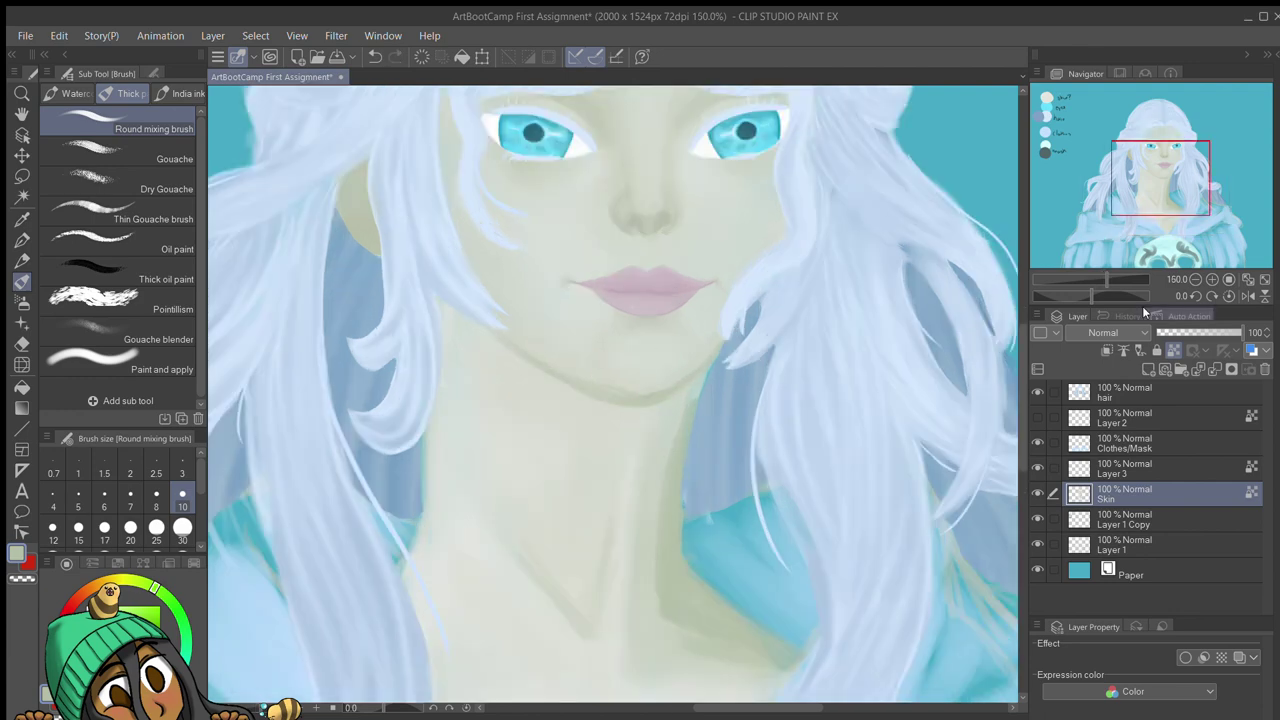
Step: Shade the skin around the eyes and nose bridge with the Round mixing brush, alternating between sizes 25 and 8
scroll(742, 382, "down", 1)
key("bracketright")
key("bracketright")
key("bracketright")
key("bracketright")
key("bracketright")
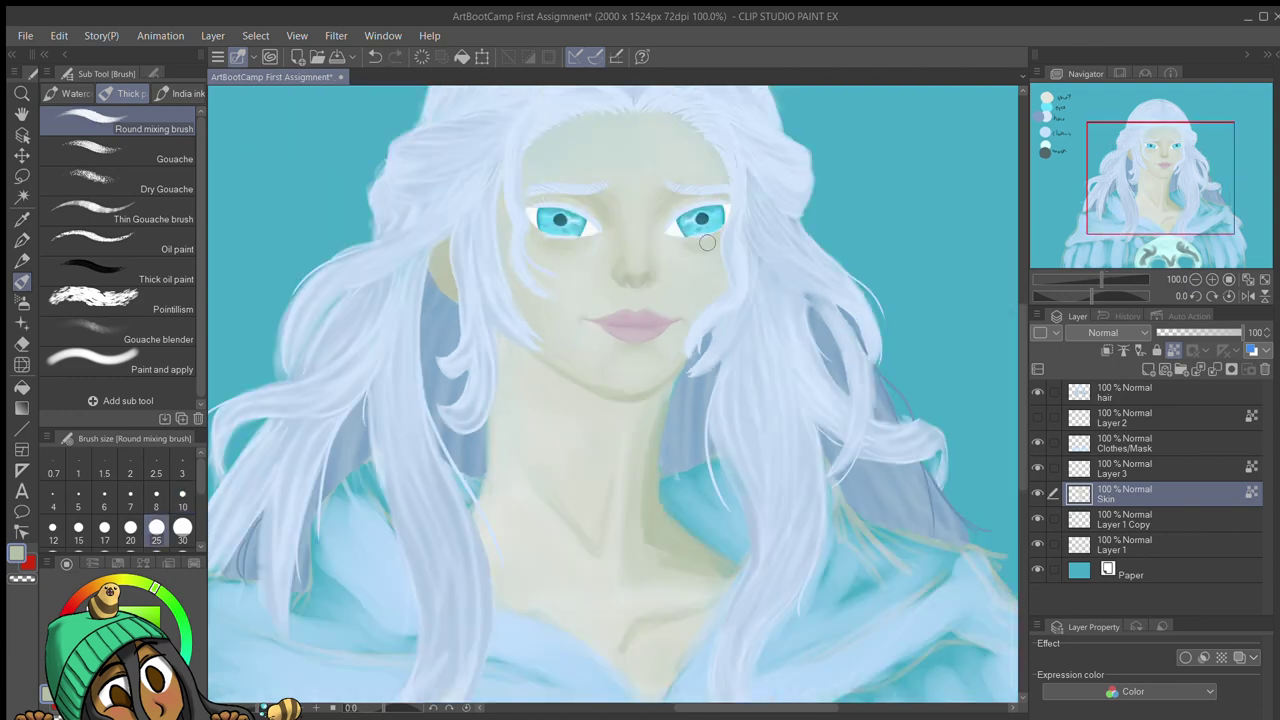
key("bracketleft")
key("bracketleft")
key("bracketleft")
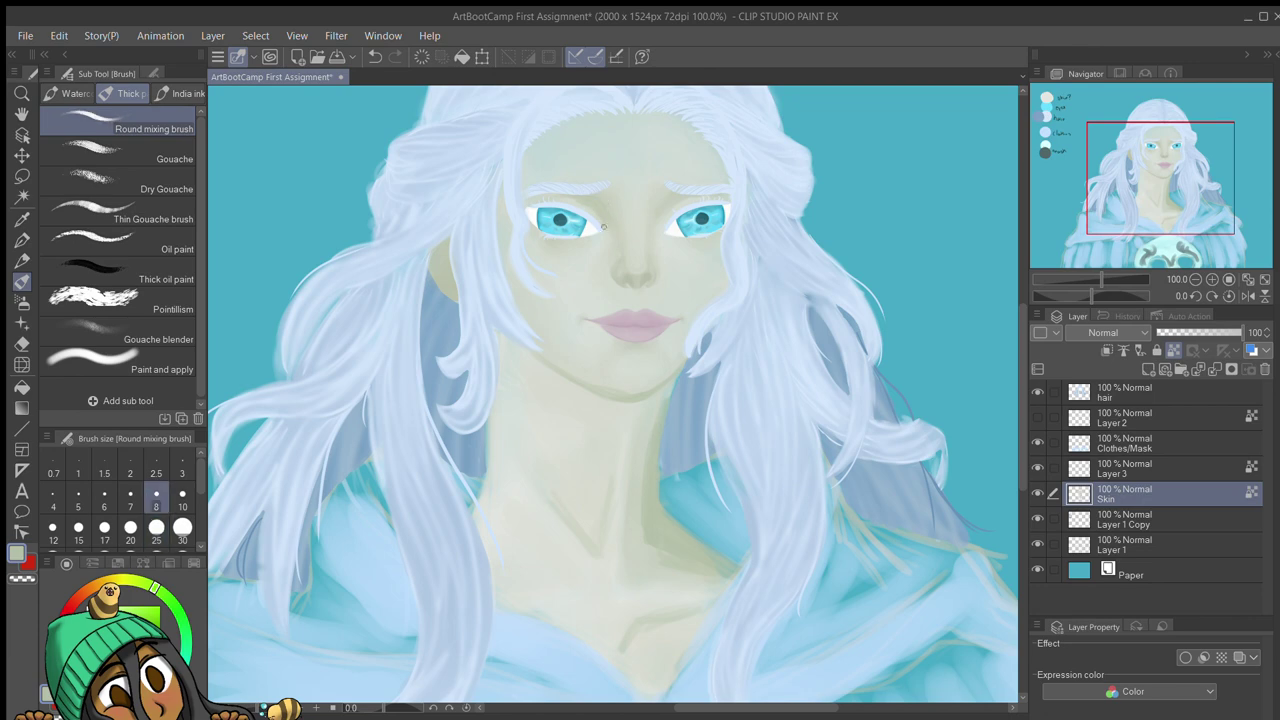
key("bracketright")
key("bracketright")
key("bracketright")
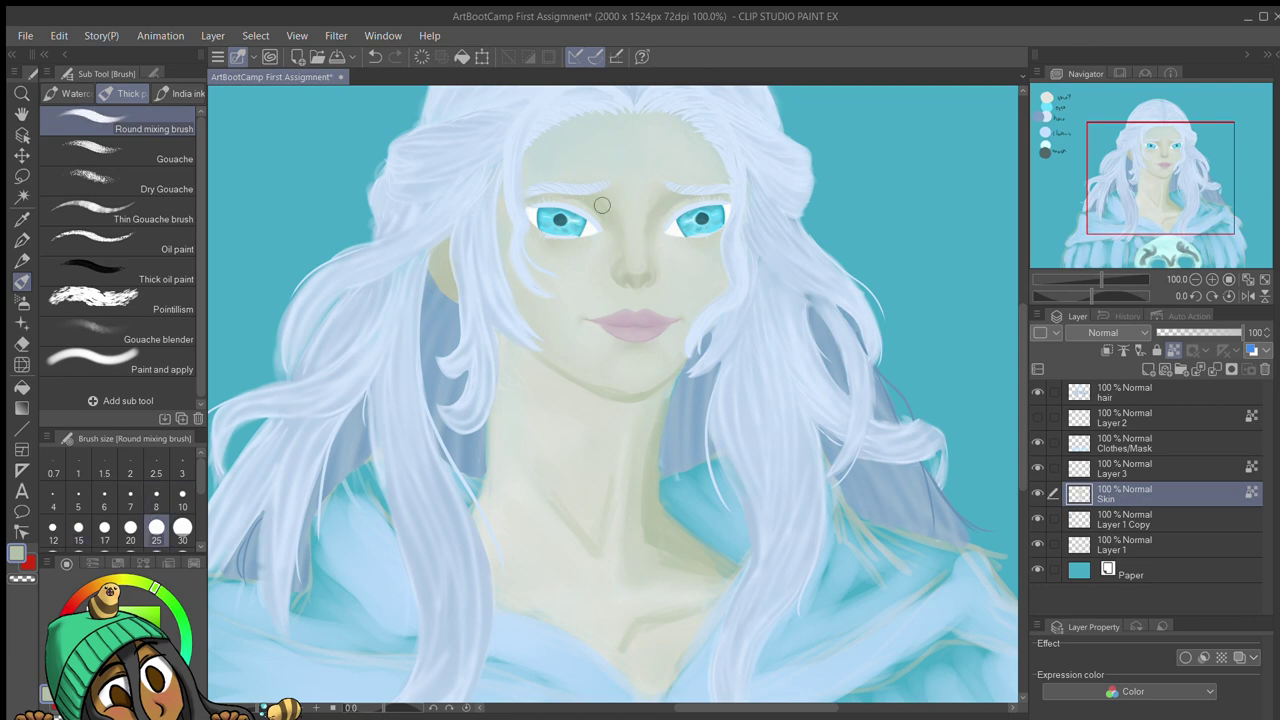
Step: Blend the tendon shadows at the base of the neck into the surrounding skin with the Blend tool
left_click_drag(576, 518, 626, 531)
key("j")
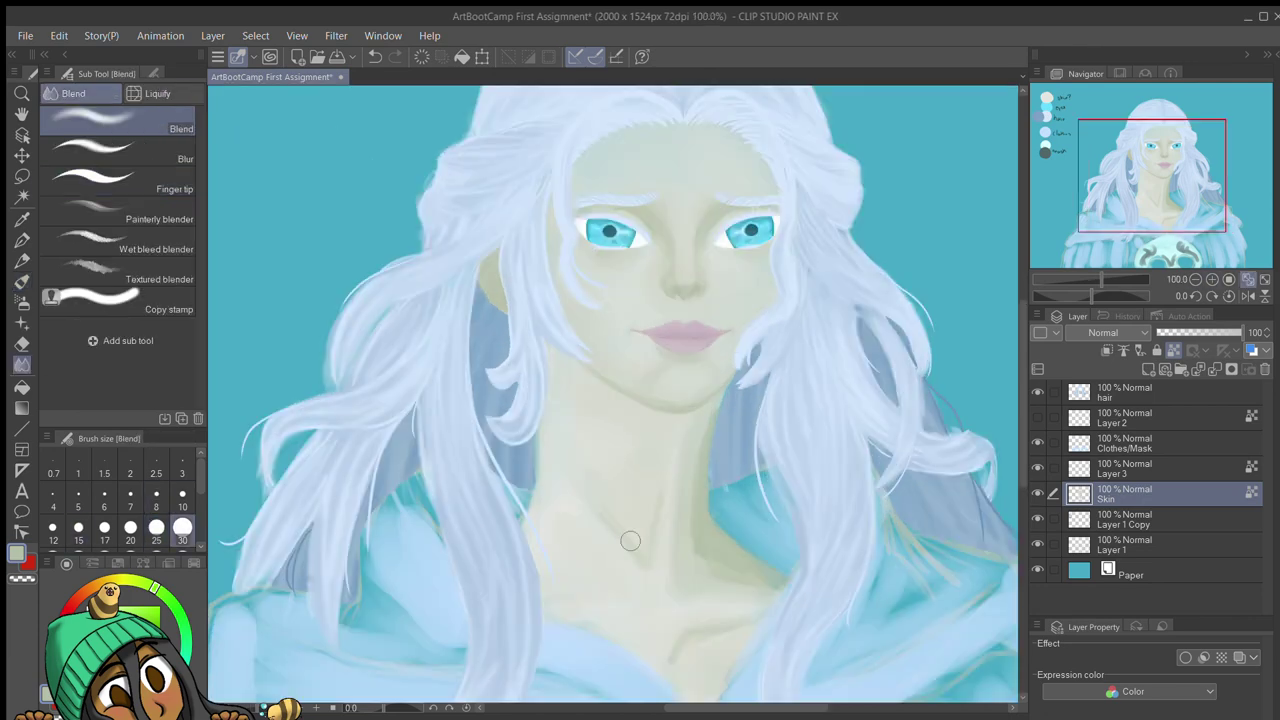
Step: Add a new layer above the paper and group the character's layers into a folder
key("ctrl+0")
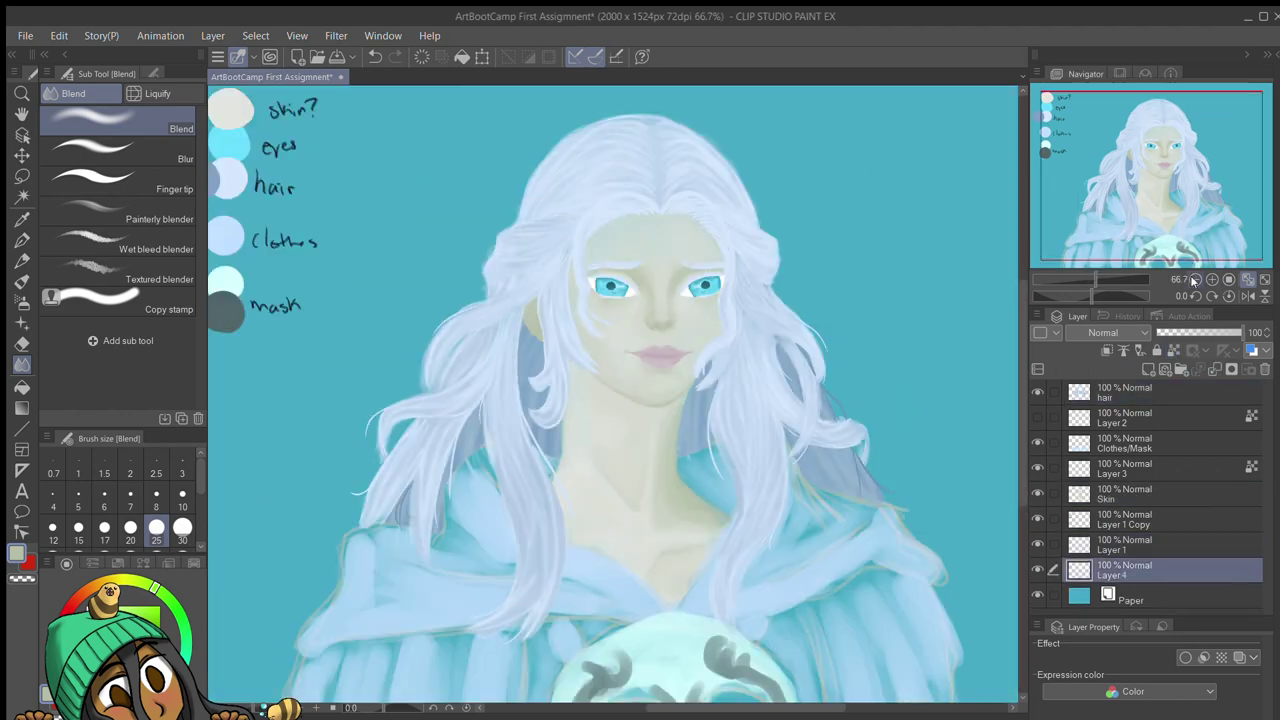
left_click(1195, 280)
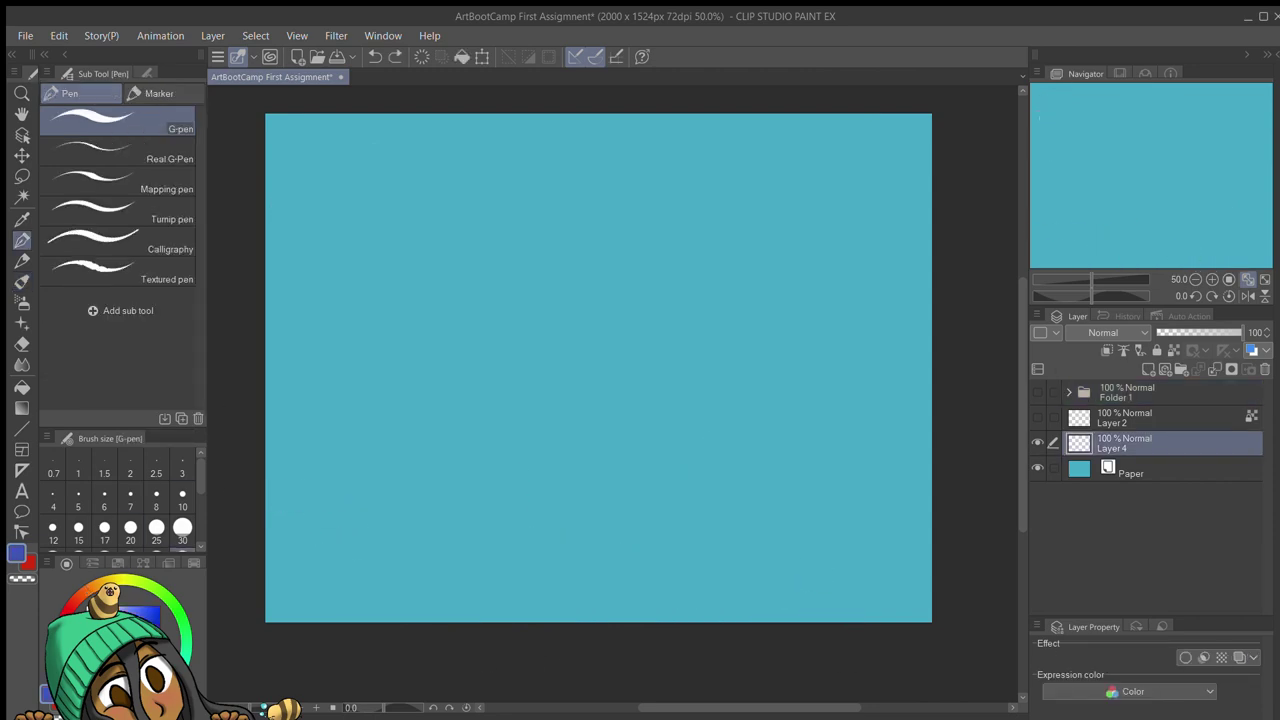
key("g")
left_click(333, 555)
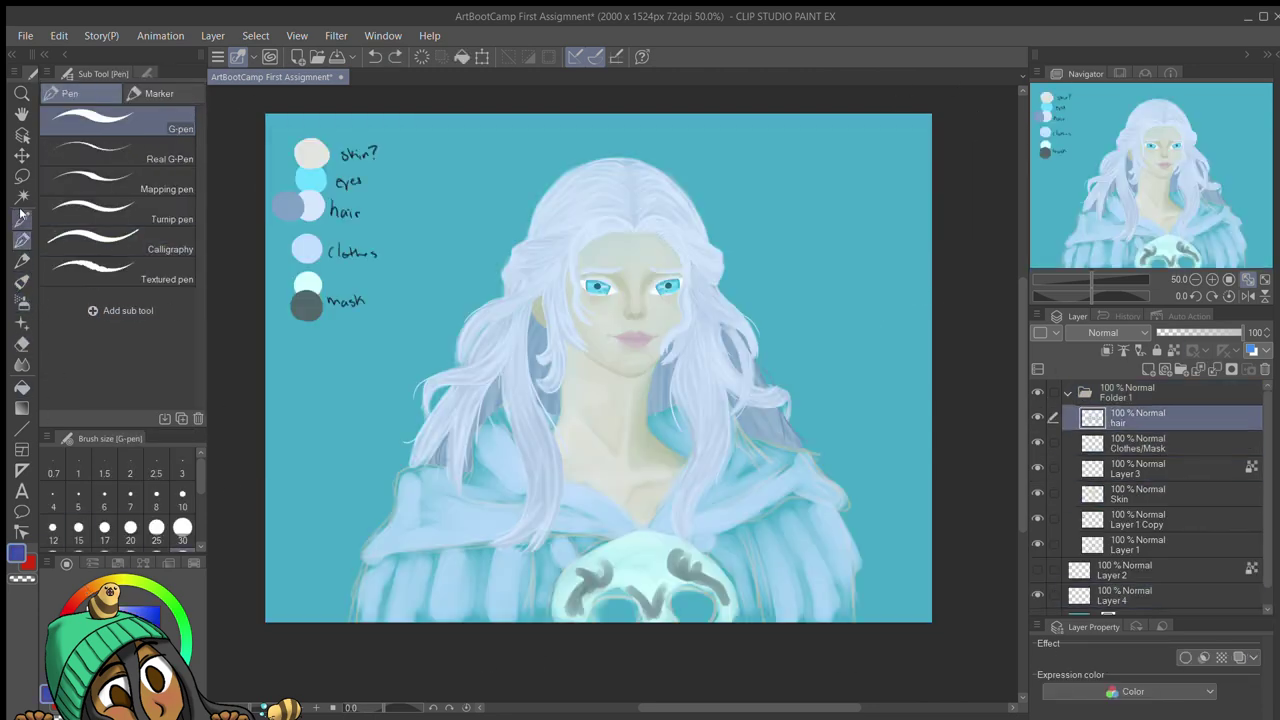
Step: Duplicate the hair layer, place the copy beneath the original in Darken mode, and toggle the copy's visibility
left_click(22, 280)
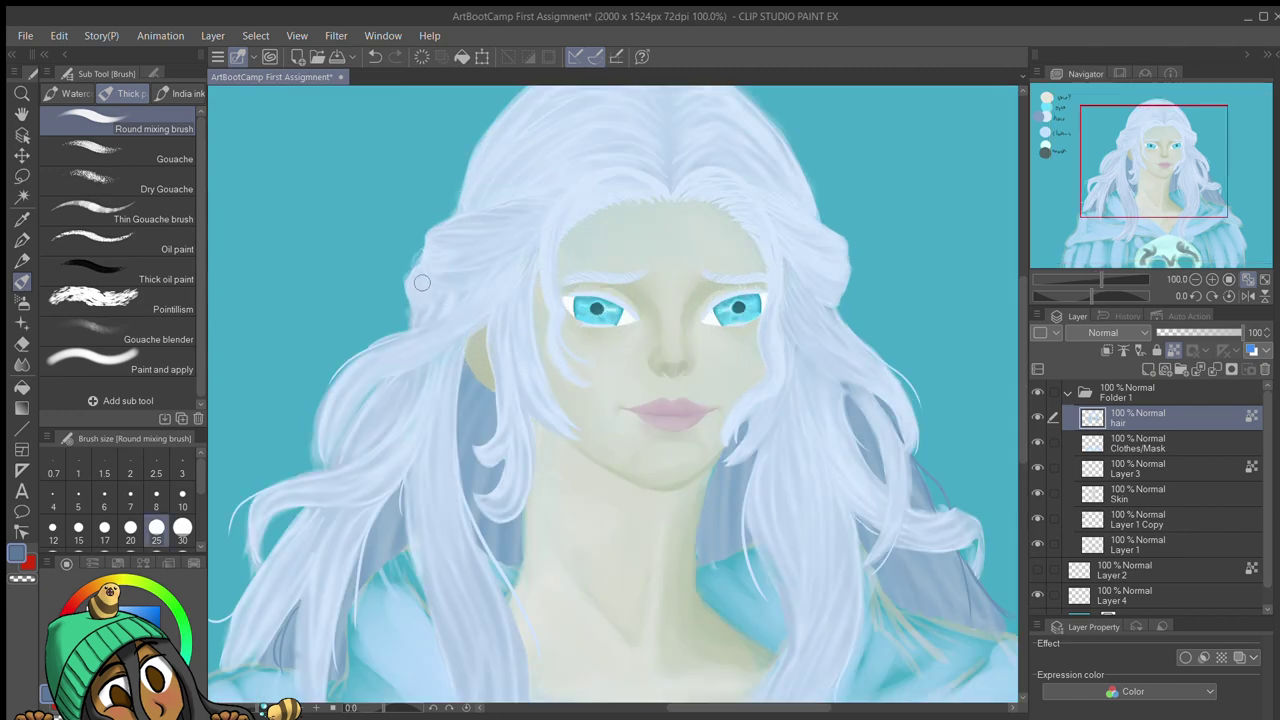
left_click_drag(1140, 418, 1148, 369)
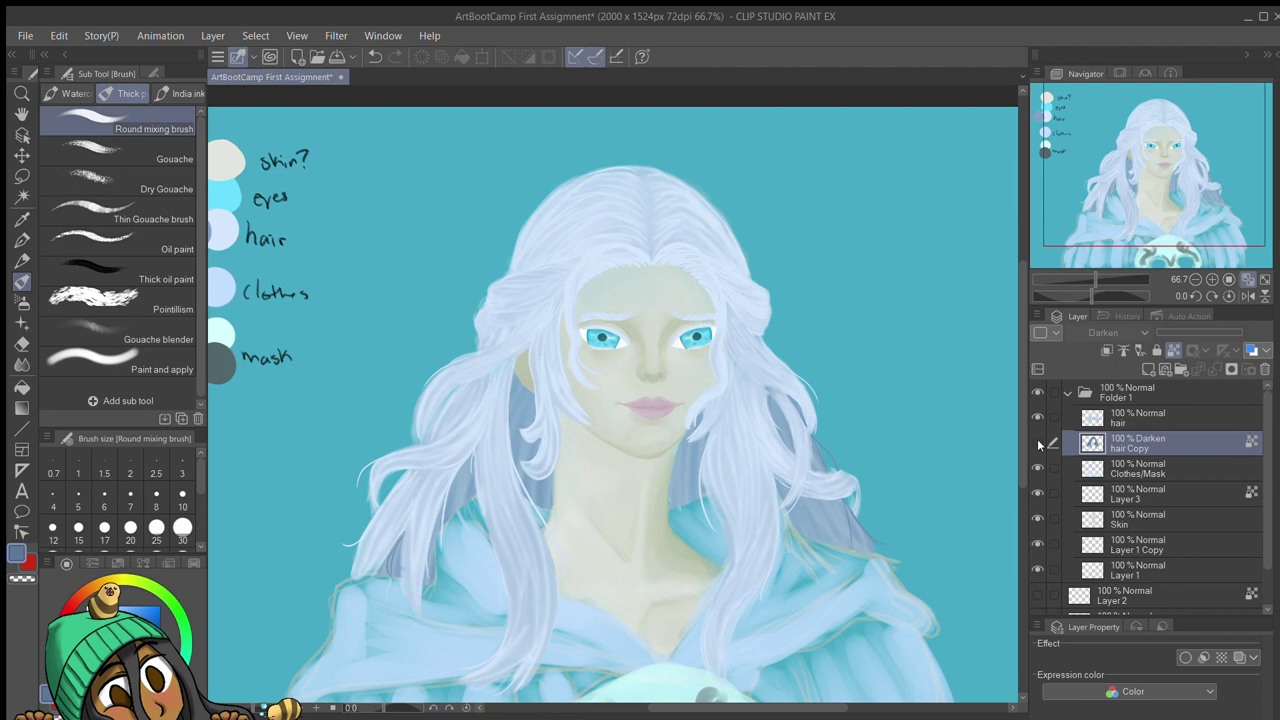
left_click(1038, 443)
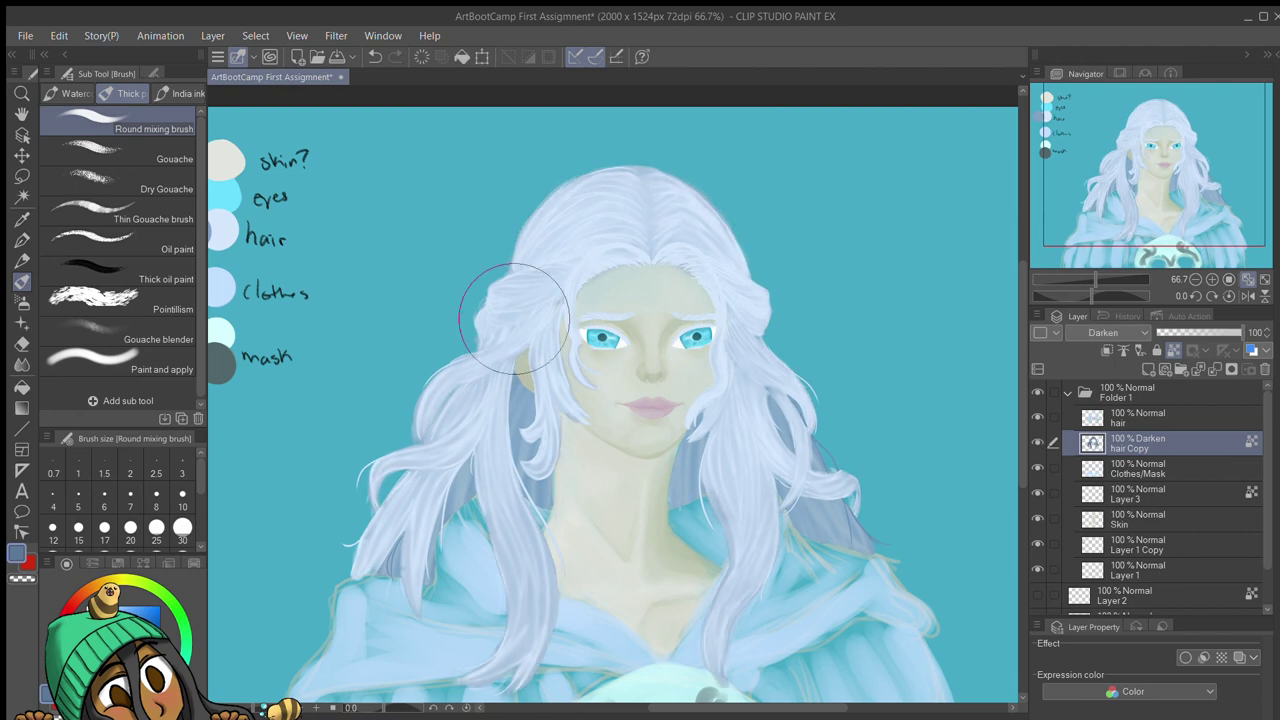
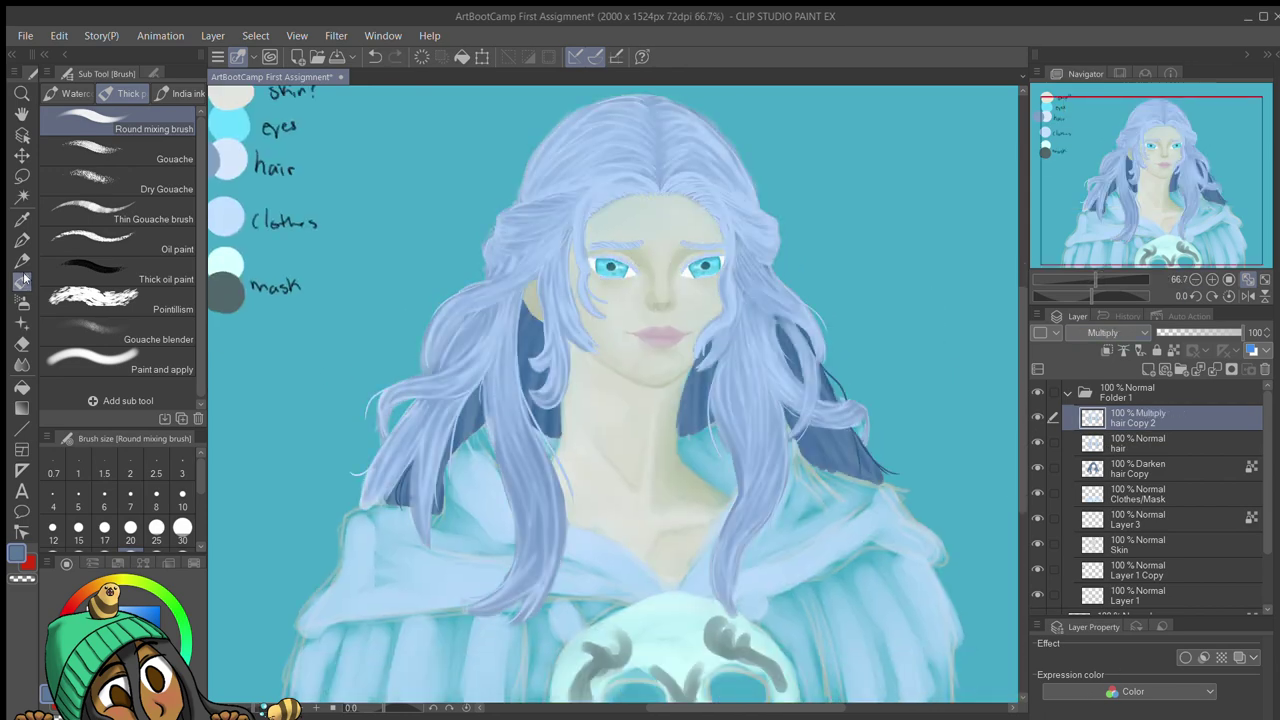
Step: Try lightening a Multiply copy of the hair with the Soft eraser
left_click(22, 343)
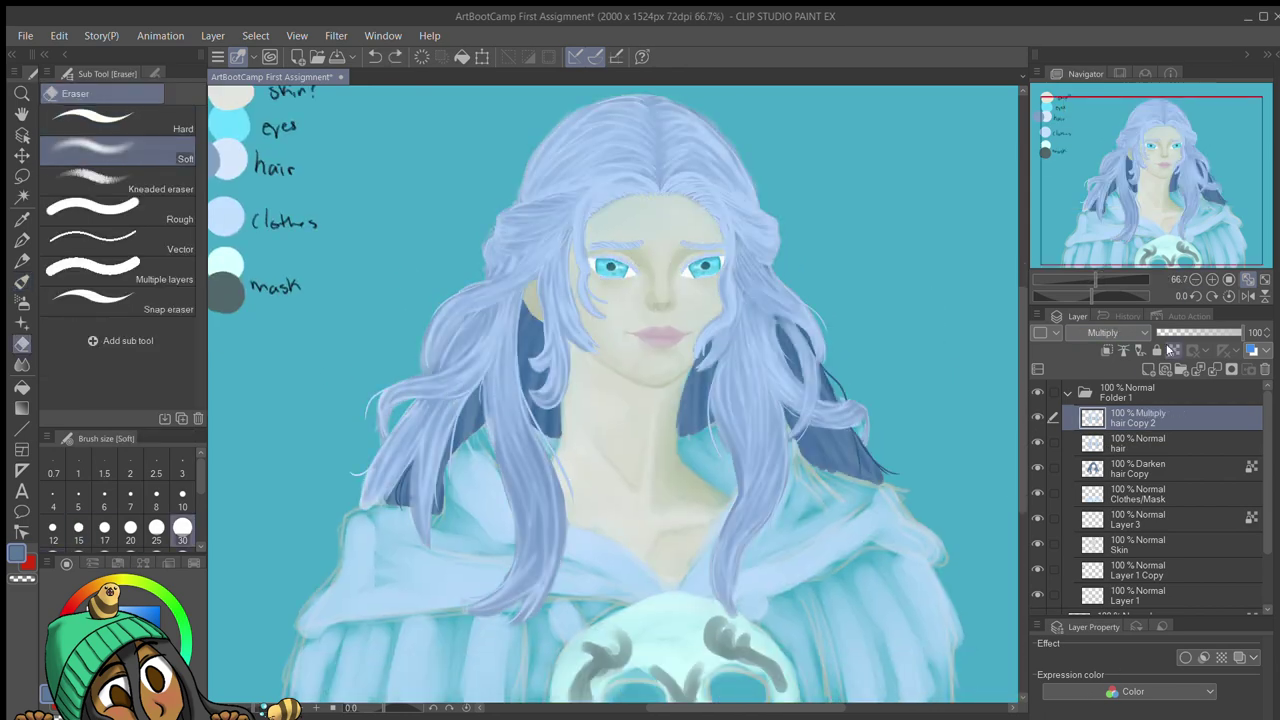
mouse_move(480, 423)
left_mouse_down()
mouse_move(441, 360)
mouse_move(449, 390)
mouse_move(494, 385)
left_mouse_up()
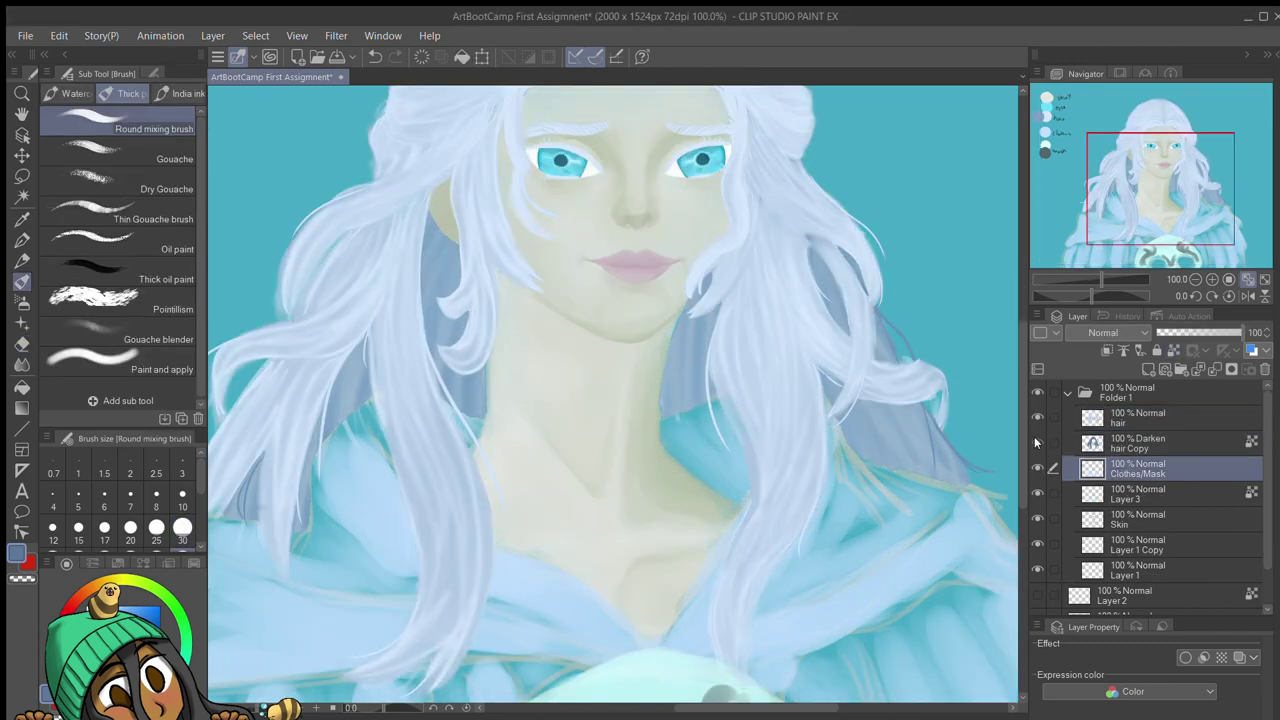
Step: Paint muted blue fold shadows across the cape's hood, shoulders and pleats on the Clothes/Mask layer with the Round mixing brush
key("e")
left_click(1110, 515)
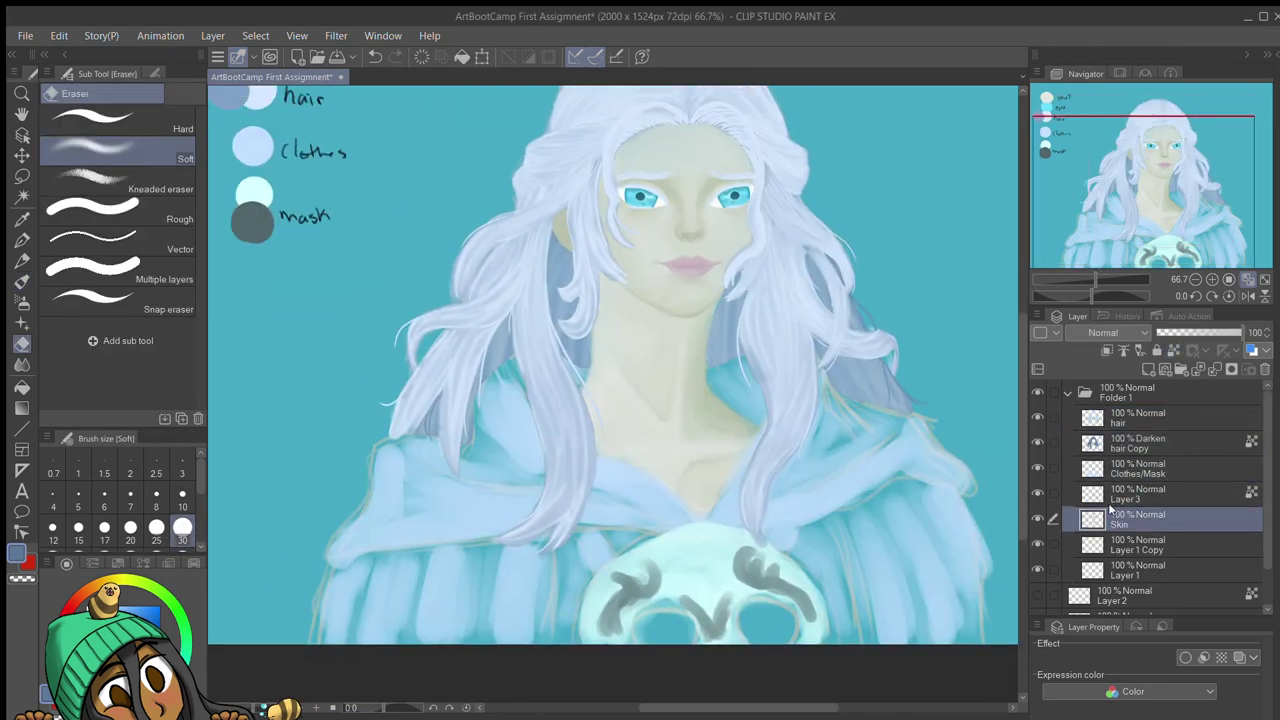
left_click(1137, 570)
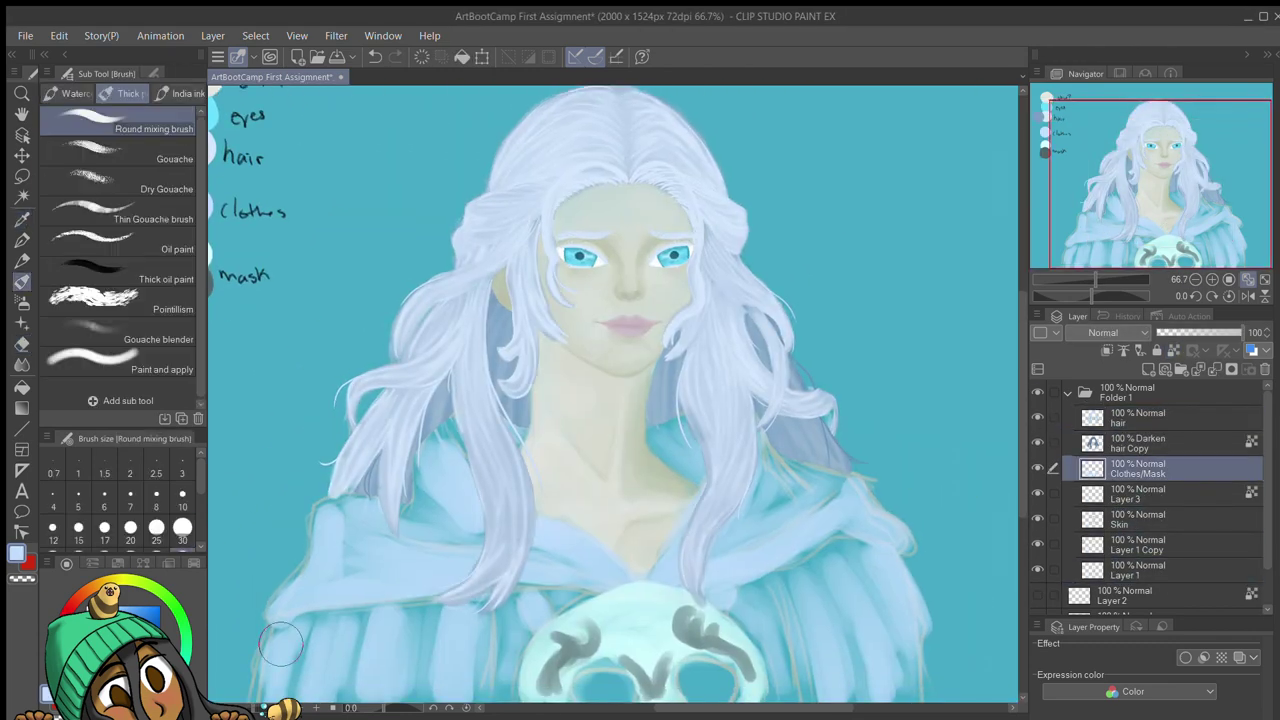
mouse_move(290, 670)
left_mouse_down()
mouse_move(343, 621)
mouse_move(445, 650)
mouse_move(300, 560)
mouse_move(280, 660)
mouse_move(283, 605)
mouse_move(334, 640)
mouse_move(486, 620)
mouse_move(311, 610)
mouse_move(326, 535)
mouse_move(350, 518)
mouse_move(574, 534)
mouse_move(467, 471)
mouse_move(595, 570)
mouse_move(730, 580)
mouse_move(860, 545)
mouse_move(853, 506)
left_mouse_up()
mouse_move(880, 565)
left_mouse_down()
mouse_move(866, 670)
mouse_move(830, 600)
left_mouse_up()
mouse_move(830, 600)
left_mouse_down()
mouse_move(781, 510)
mouse_move(803, 474)
mouse_move(810, 505)
left_mouse_up()
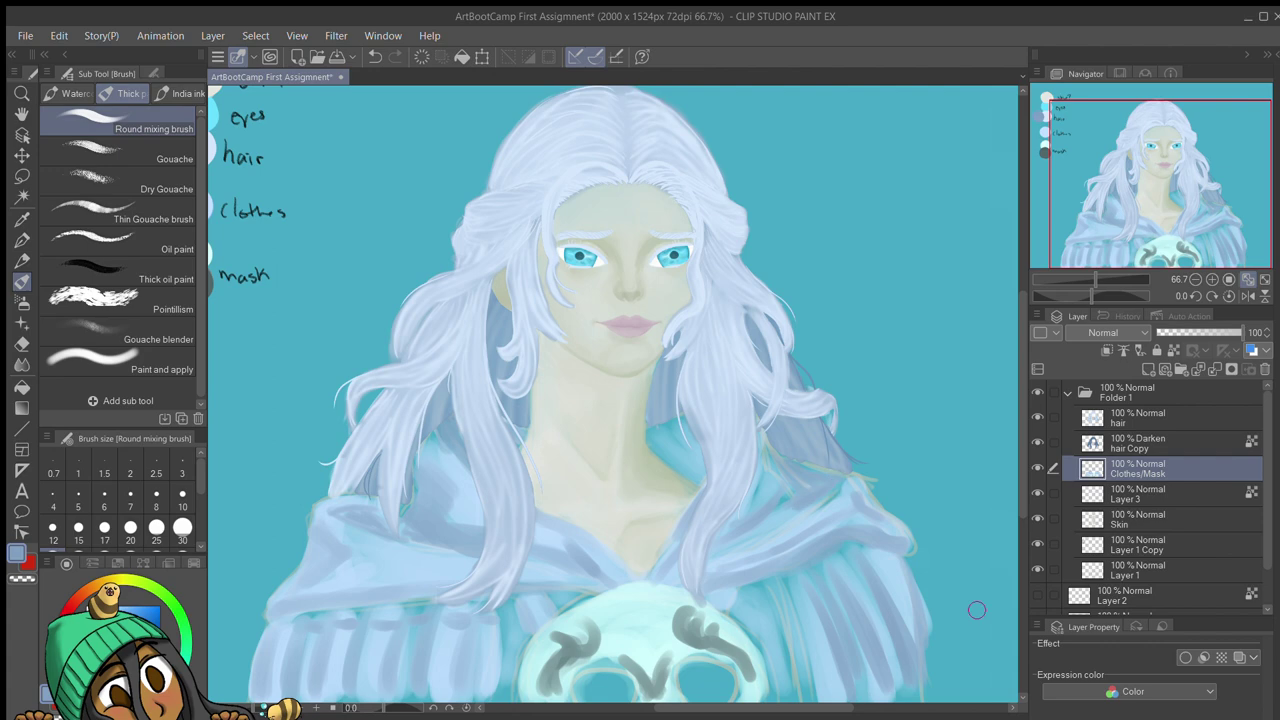
Step: Paint pale blue highlights on the hood and right shoulder folds of the cape with the Round mixing brush
left_click_drag(977, 610, 969, 628)
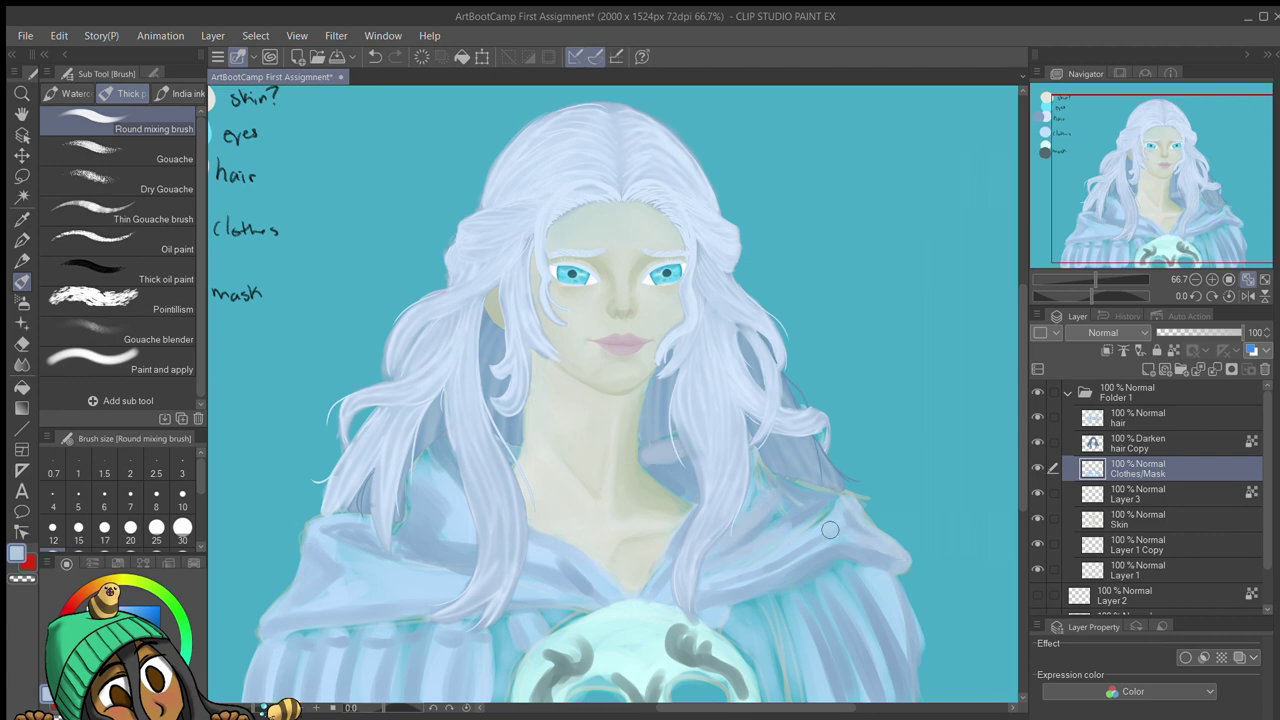
left_click_drag(830, 530, 837, 474)
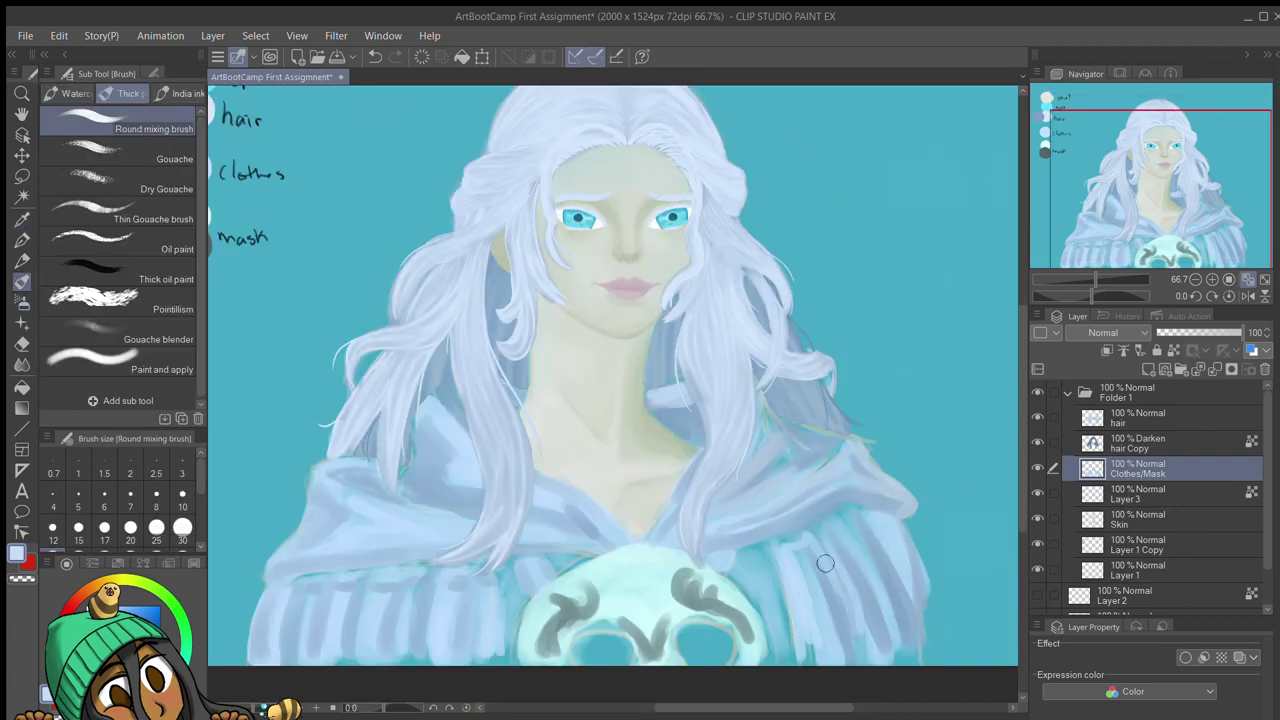
left_click_drag(825, 563, 764, 583)
Step: Soften the fold shadows and highlights across the cape's hood, shoulders and pleats with the Blend tool
key("j")
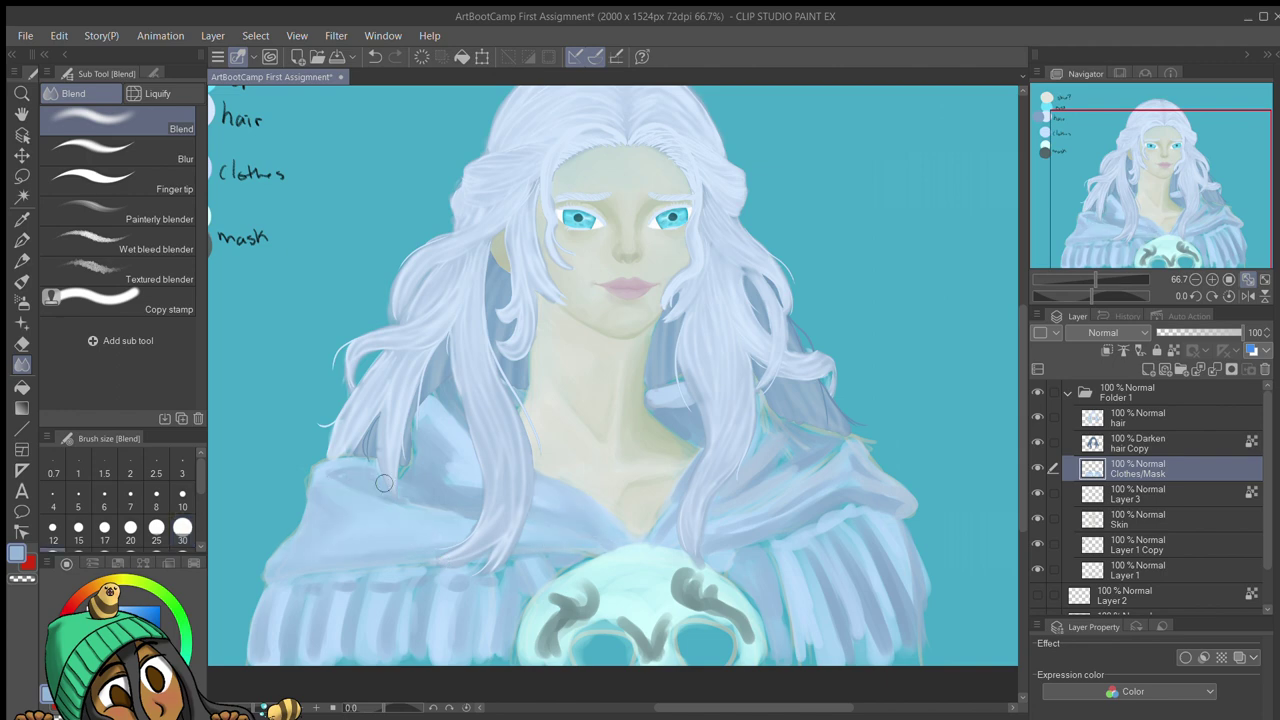
mouse_move(384, 483)
left_mouse_down()
mouse_move(390, 420)
mouse_move(290, 630)
mouse_move(486, 586)
left_mouse_up()
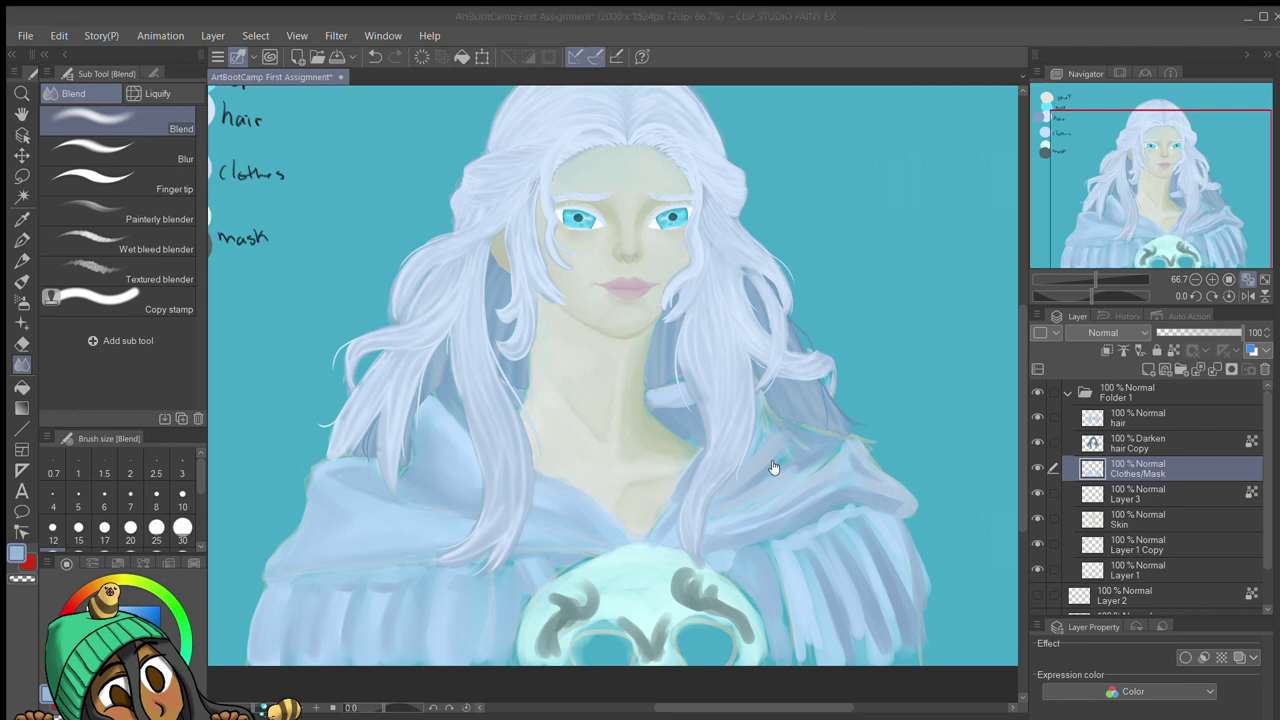
left_click(716, 556)
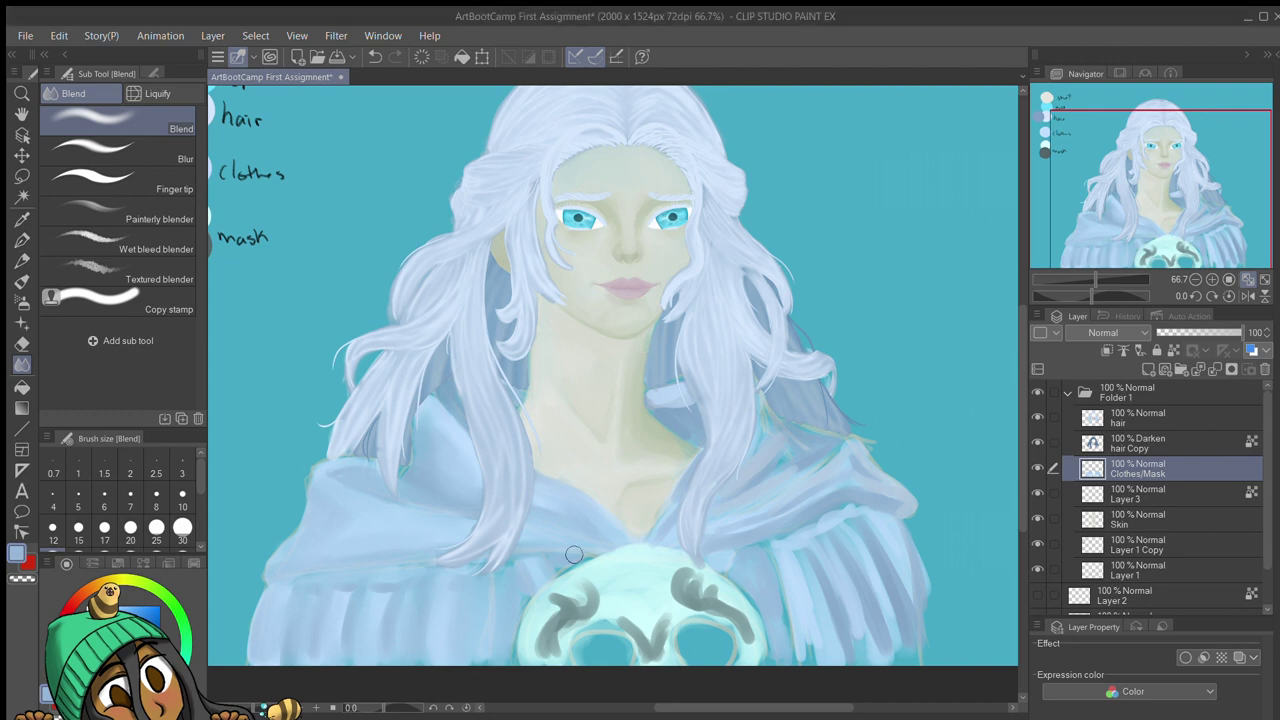
mouse_move(898, 494)
left_mouse_down()
mouse_move(830, 600)
mouse_move(813, 524)
left_mouse_up()
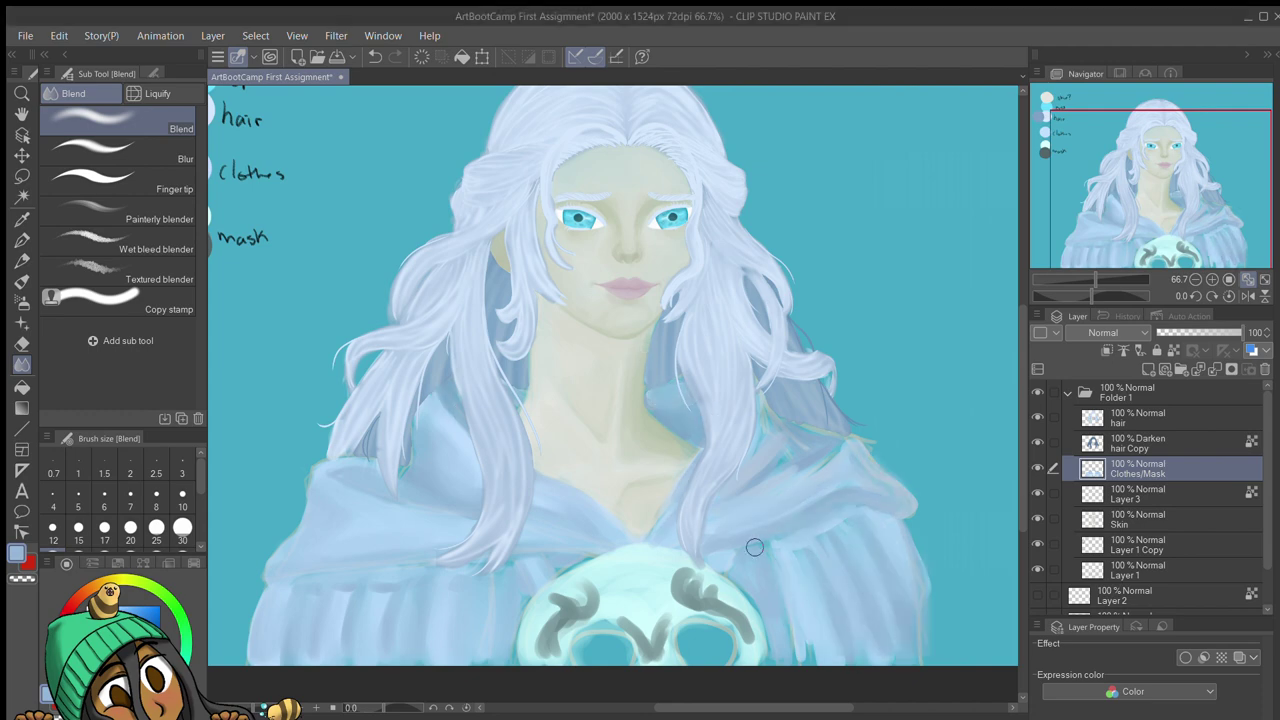
Step: Paint pale blue highlights on the hood's right folds with the Round mixing brush, and blend them
key("b")
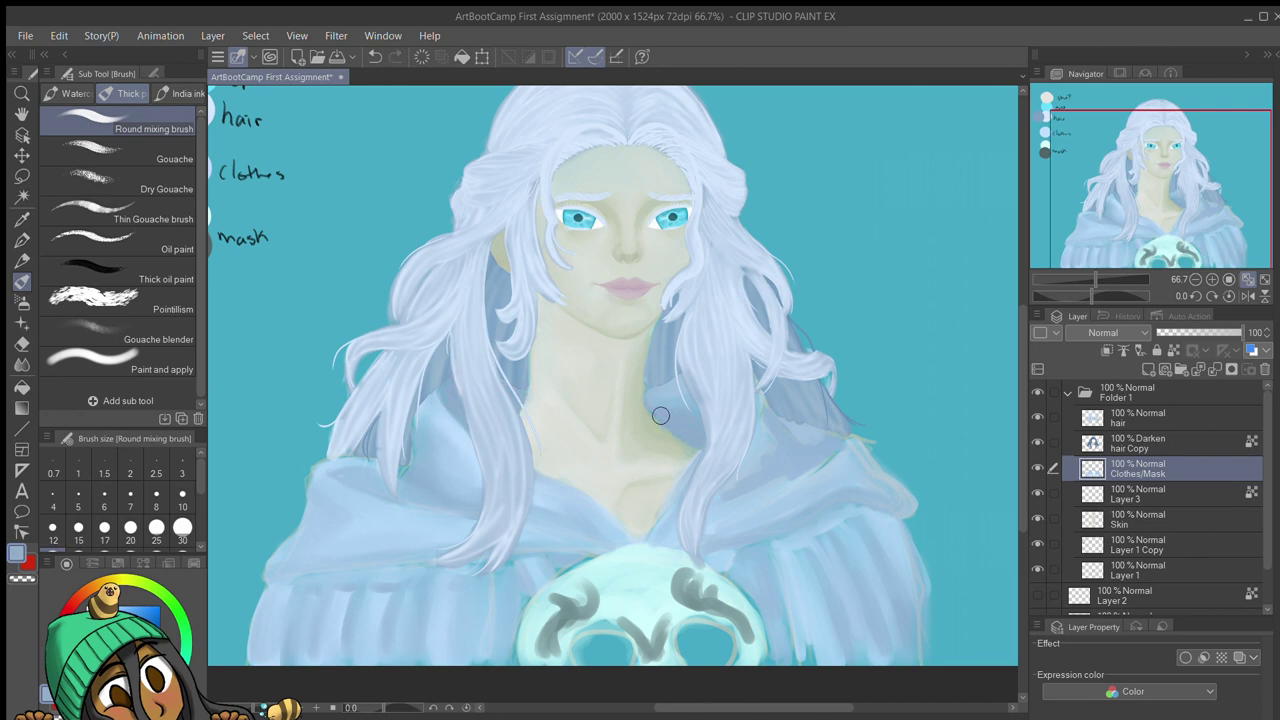
key("bracketleft")
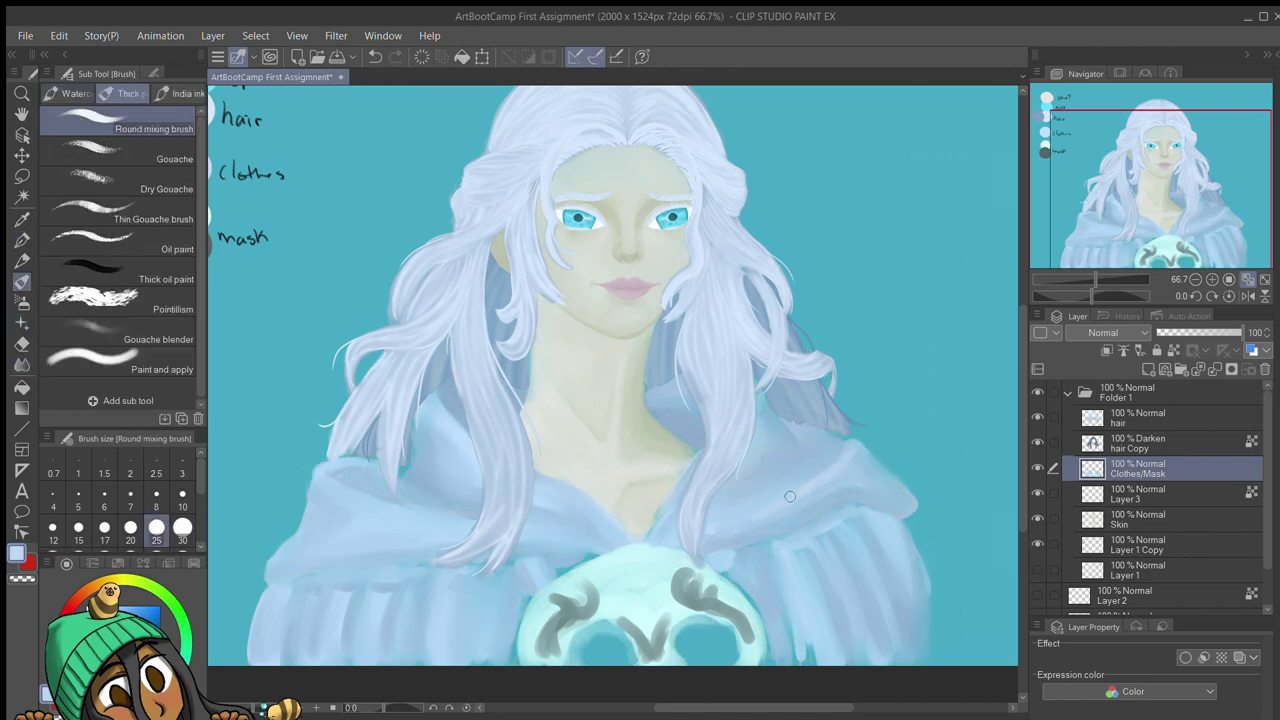
left_click_drag(888, 482, 785, 545)
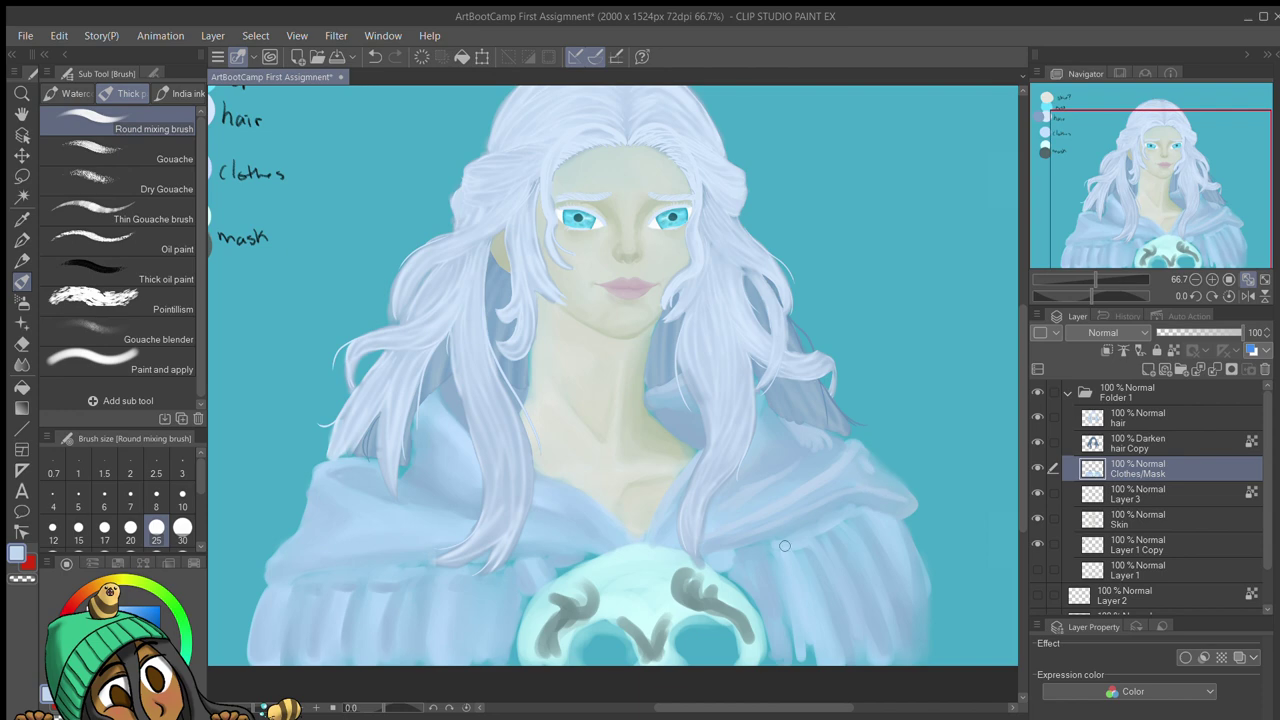
key("j")
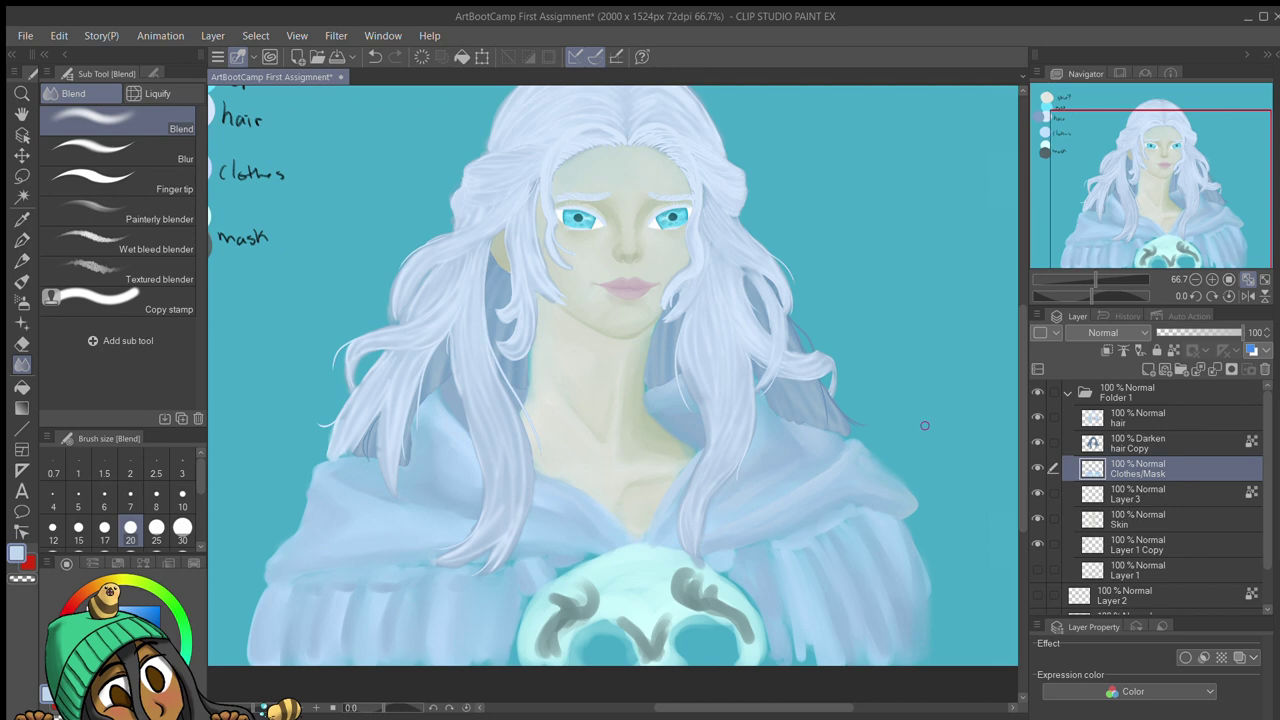
Step: Paint muted blue fold shadows on both sides of the hood with the Round mixing brush at size 15, and blend them
key("b")
mouse_move(340, 462)
left_mouse_down()
mouse_move(366, 487)
mouse_move(431, 478)
mouse_move(472, 508)
left_mouse_up()
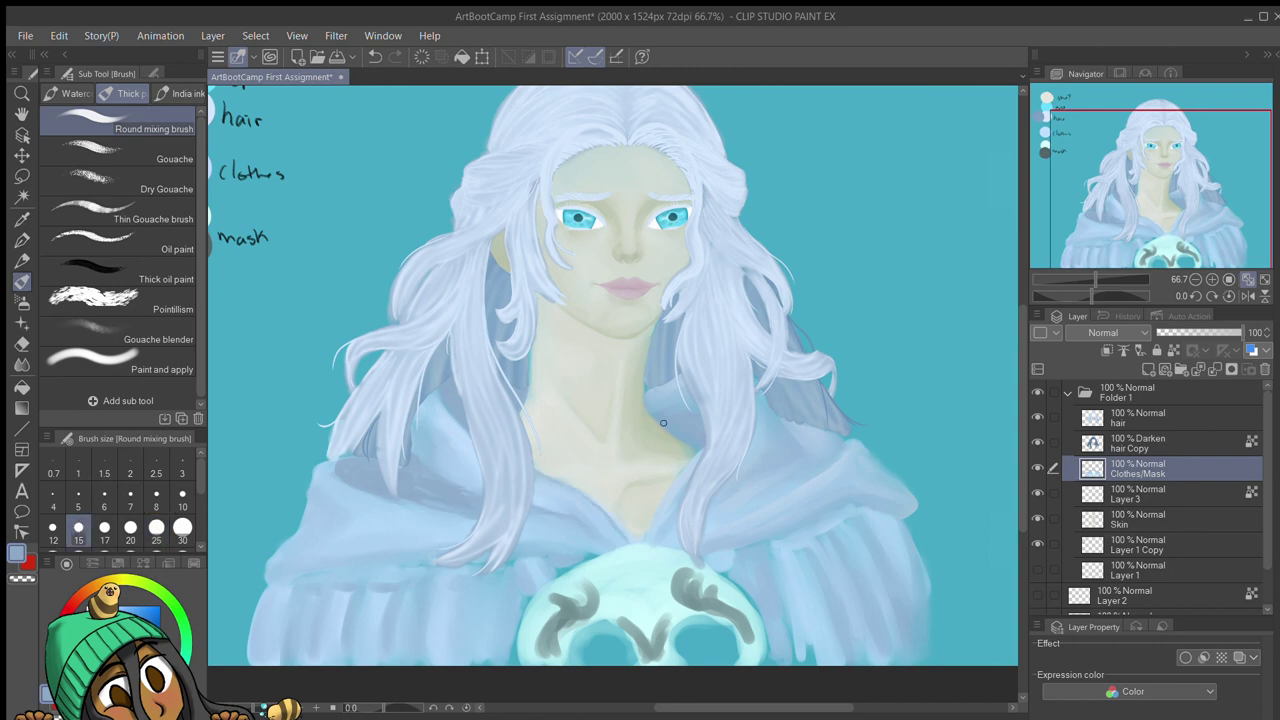
left_click_drag(728, 494, 778, 434)
mouse_move(641, 539)
left_mouse_down()
mouse_move(745, 531)
mouse_move(864, 476)
mouse_move(749, 527)
mouse_move(759, 540)
mouse_move(864, 501)
left_mouse_up()
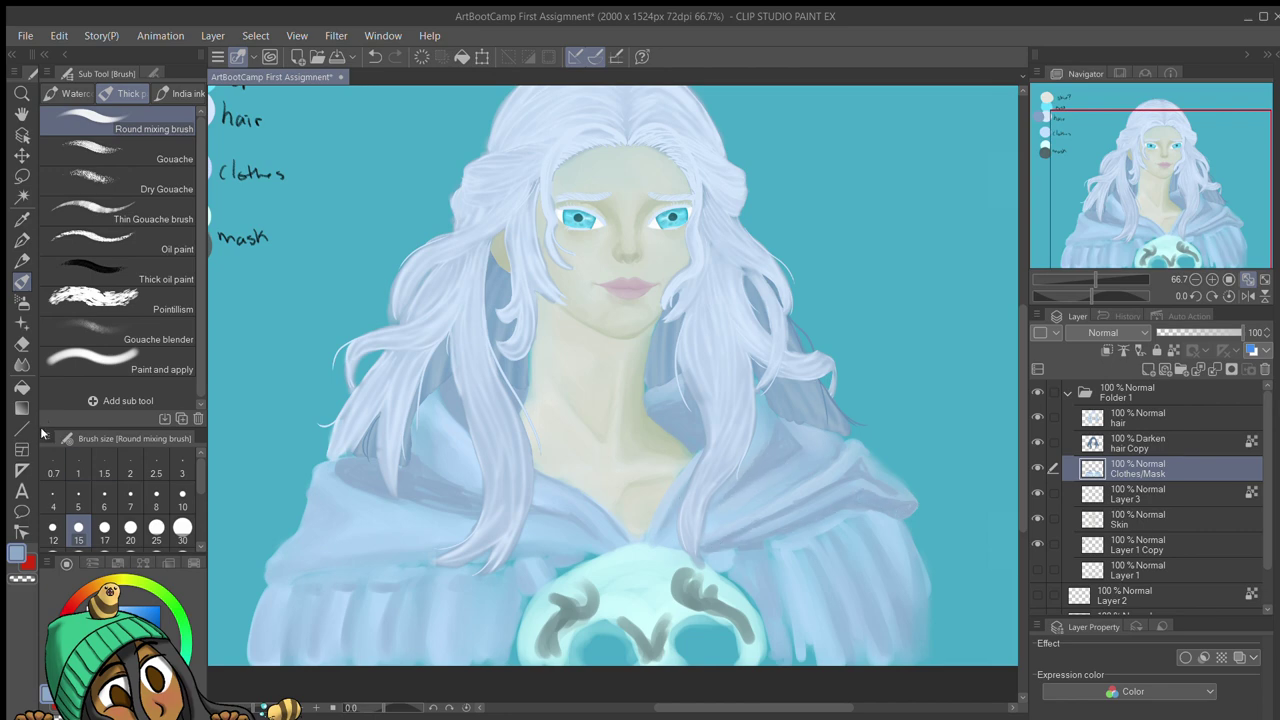
key("j")
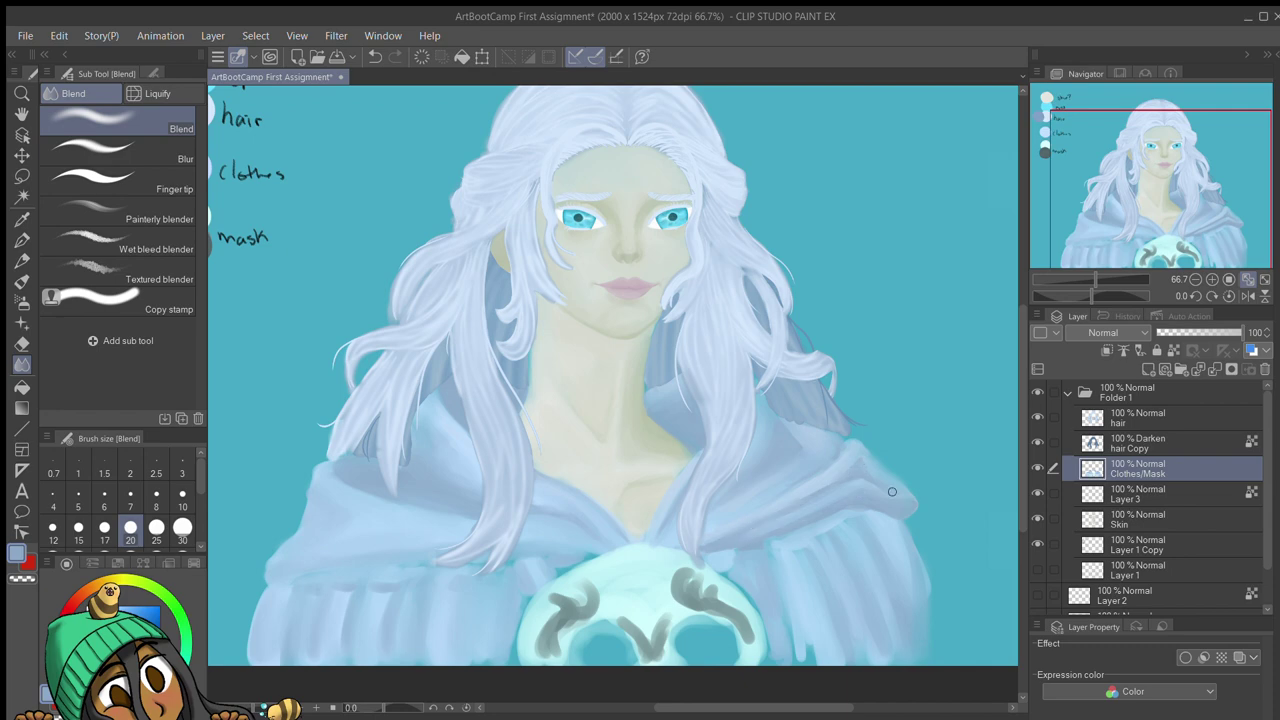
Step: Paint muted blue shadows along the lower folds of the hood's left side at size 15, and blend them
key("b")
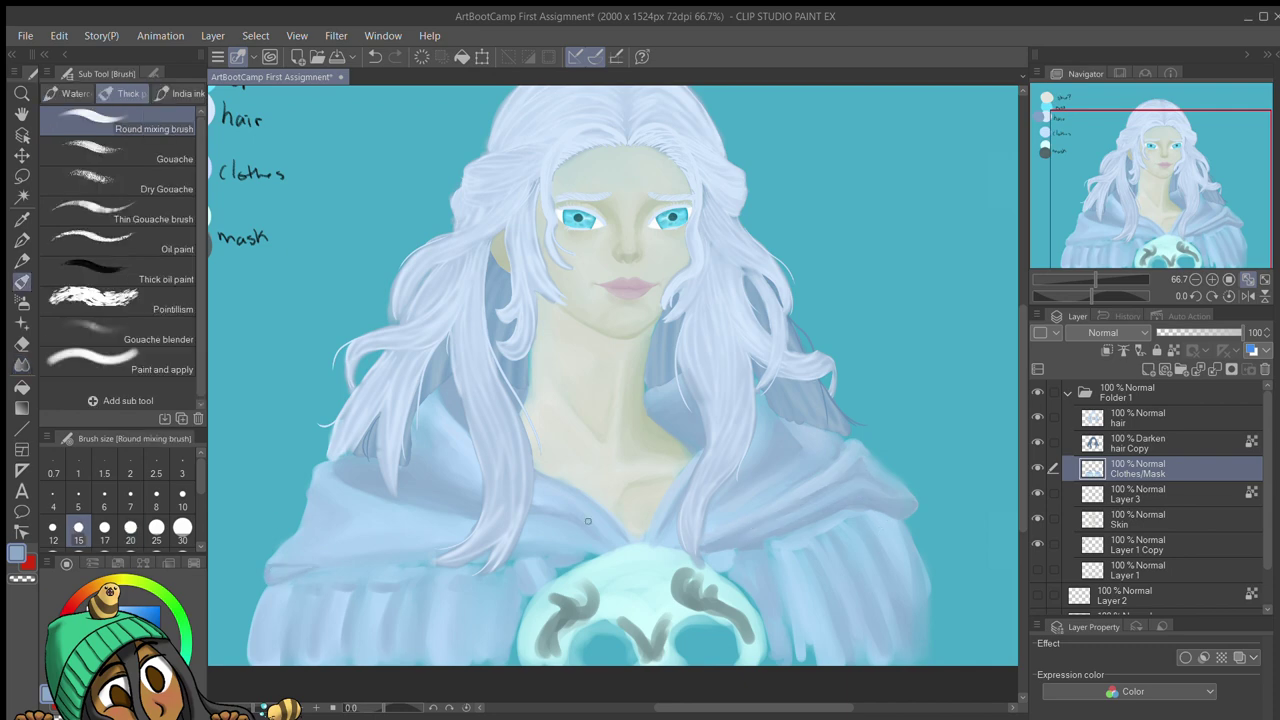
left_click_drag(405, 540, 368, 524)
left_click_drag(468, 532, 322, 564)
left_click_drag(430, 556, 321, 571)
key("j")
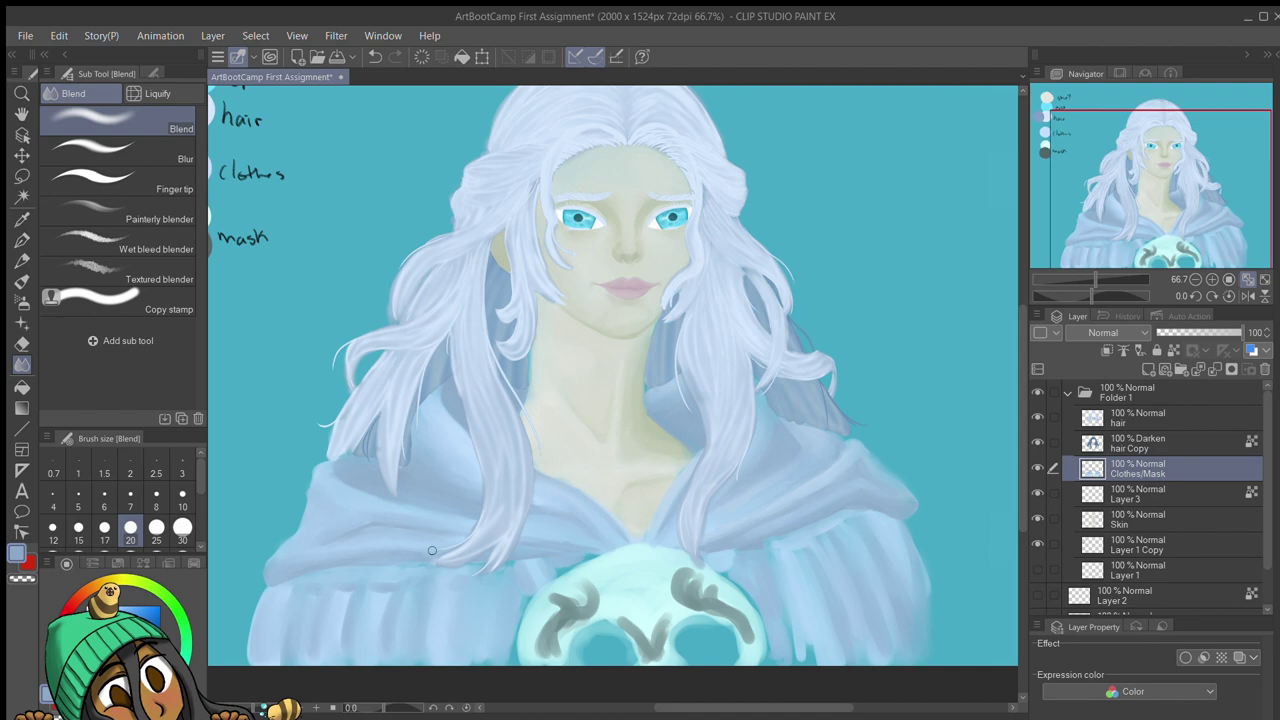
Step: Paint over the cape below the hood and blend its shoulder pleats into a smooth surface
key("b")
mouse_move(310, 576)
left_mouse_down()
mouse_move(318, 613)
mouse_move(387, 616)
mouse_move(423, 566)
left_mouse_up()
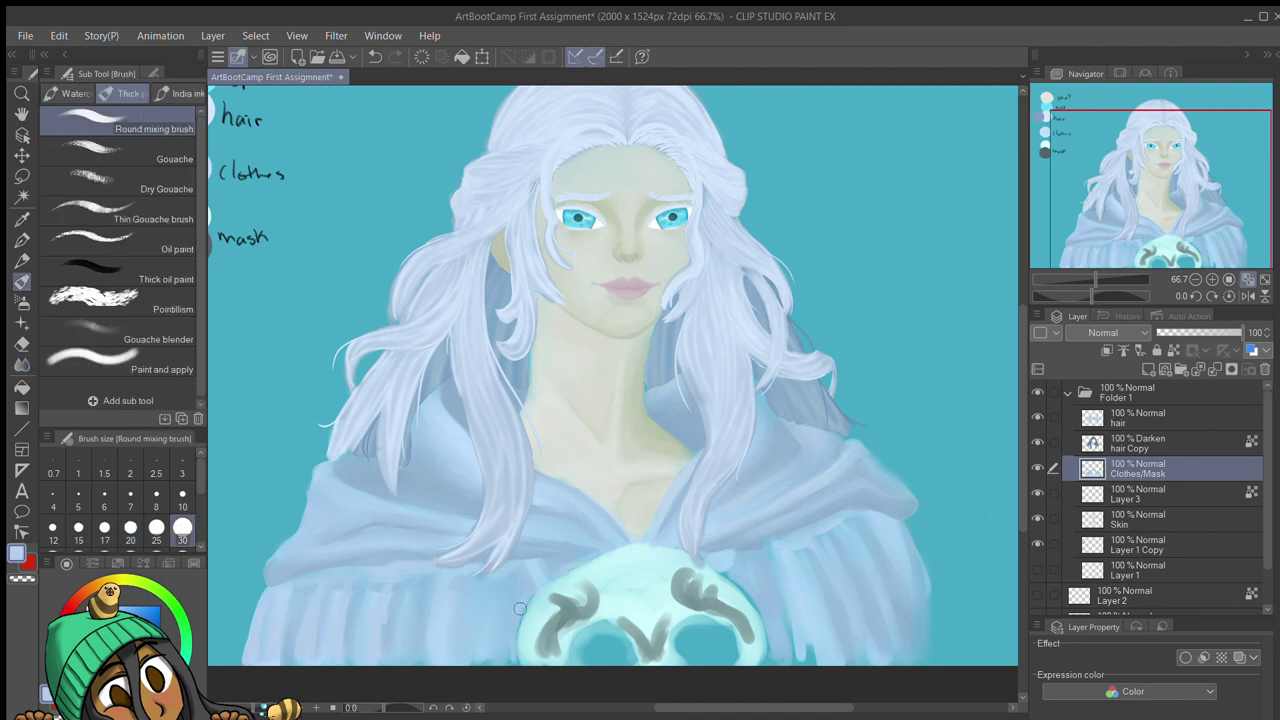
key("j")
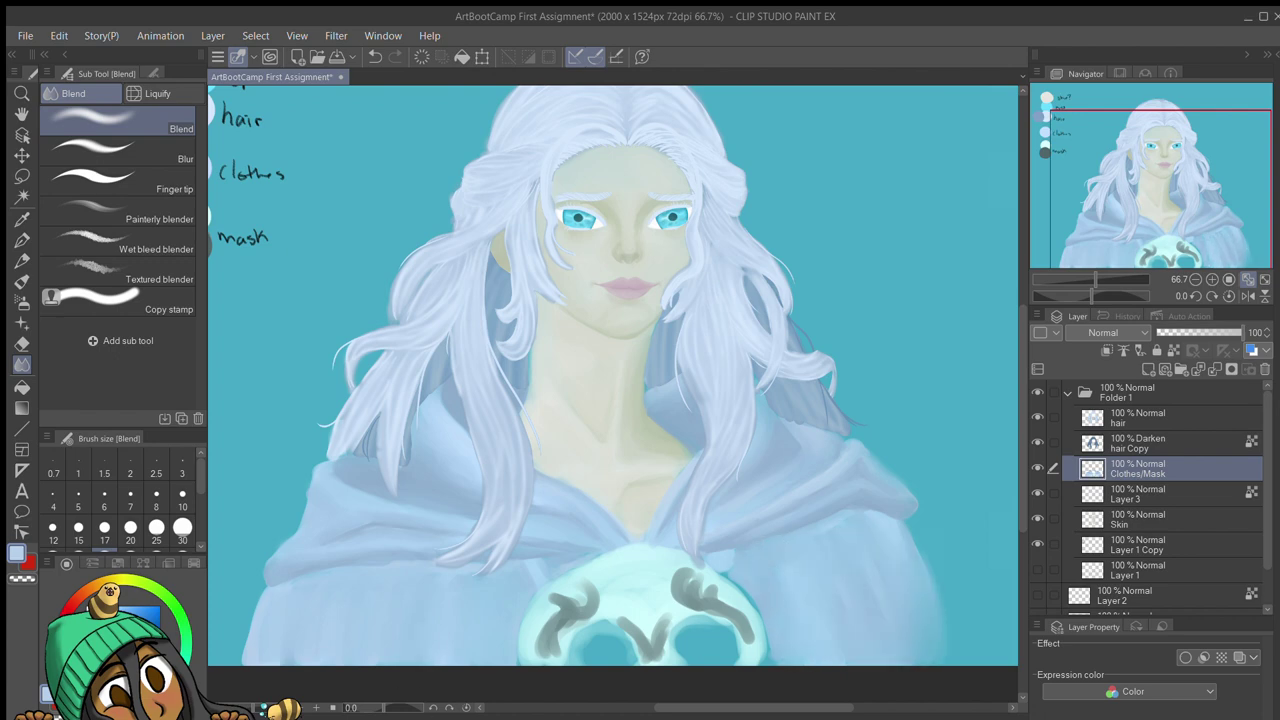
Step: Paint pale blue vertical pleat highlights down the cape's right shoulder with the Round mixing brush, and blend them
key("b")
left_click_drag(790, 566, 786, 662)
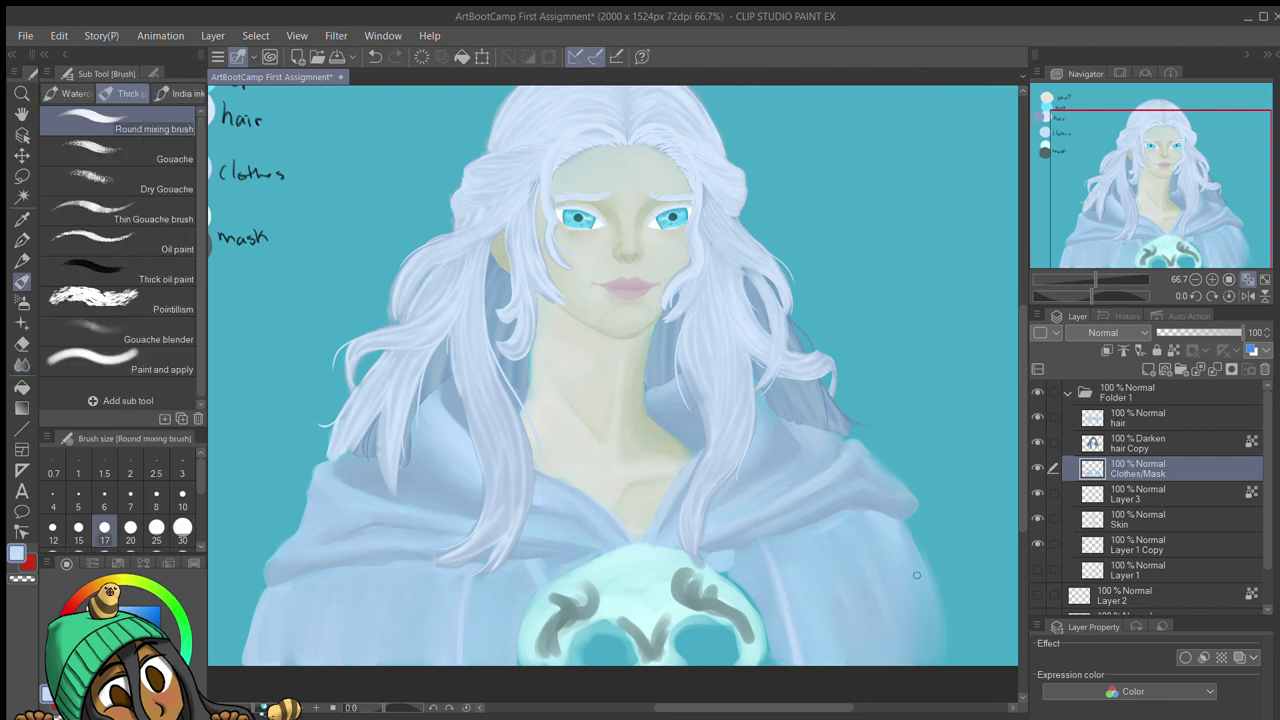
left_click_drag(862, 512, 910, 655)
left_click_drag(790, 548, 808, 648)
left_click_drag(840, 540, 862, 660)
mouse_move(880, 535)
left_mouse_down()
mouse_move(905, 660)
mouse_move(920, 655)
left_mouse_up()
key("j")
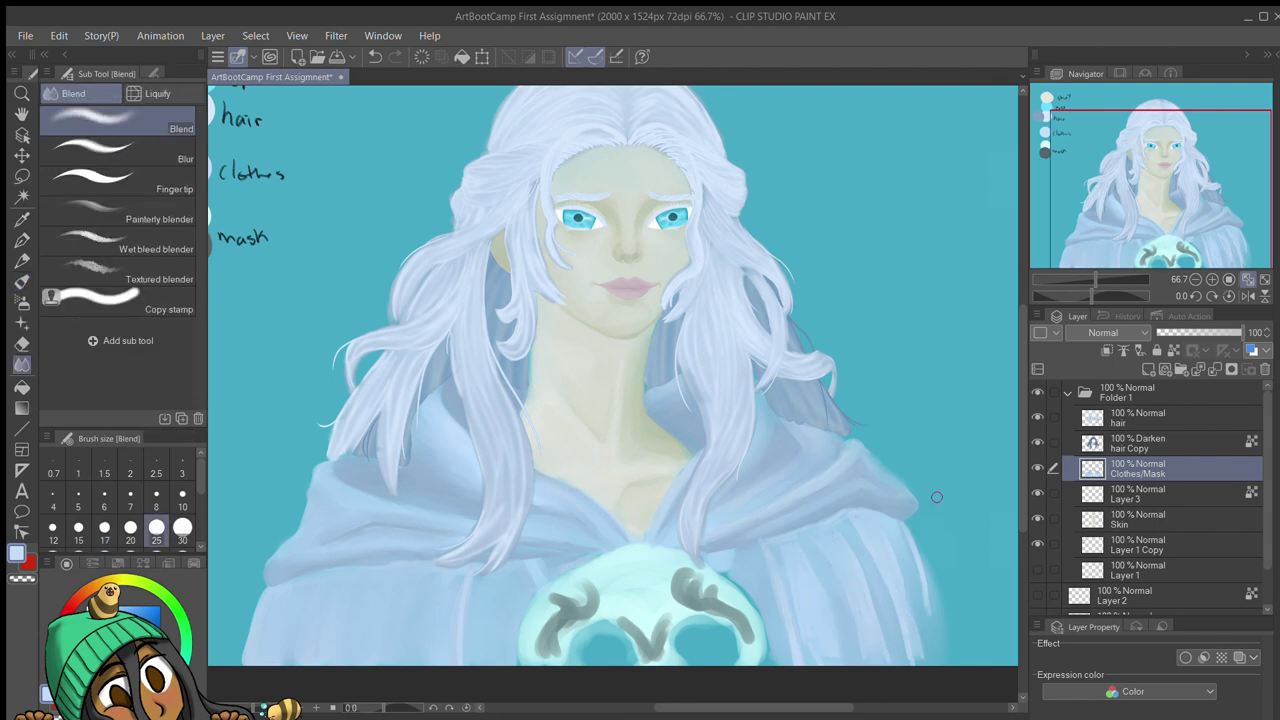
Step: Paint darker blue shadows between the pleats of the cape's right shoulder, and blend them
key("b")
left_click_drag(820, 566, 845, 656)
left_click_drag(860, 554, 890, 640)
left_click_drag(895, 520, 900, 648)
left_click_drag(866, 536, 888, 600)
left_click(20, 365)
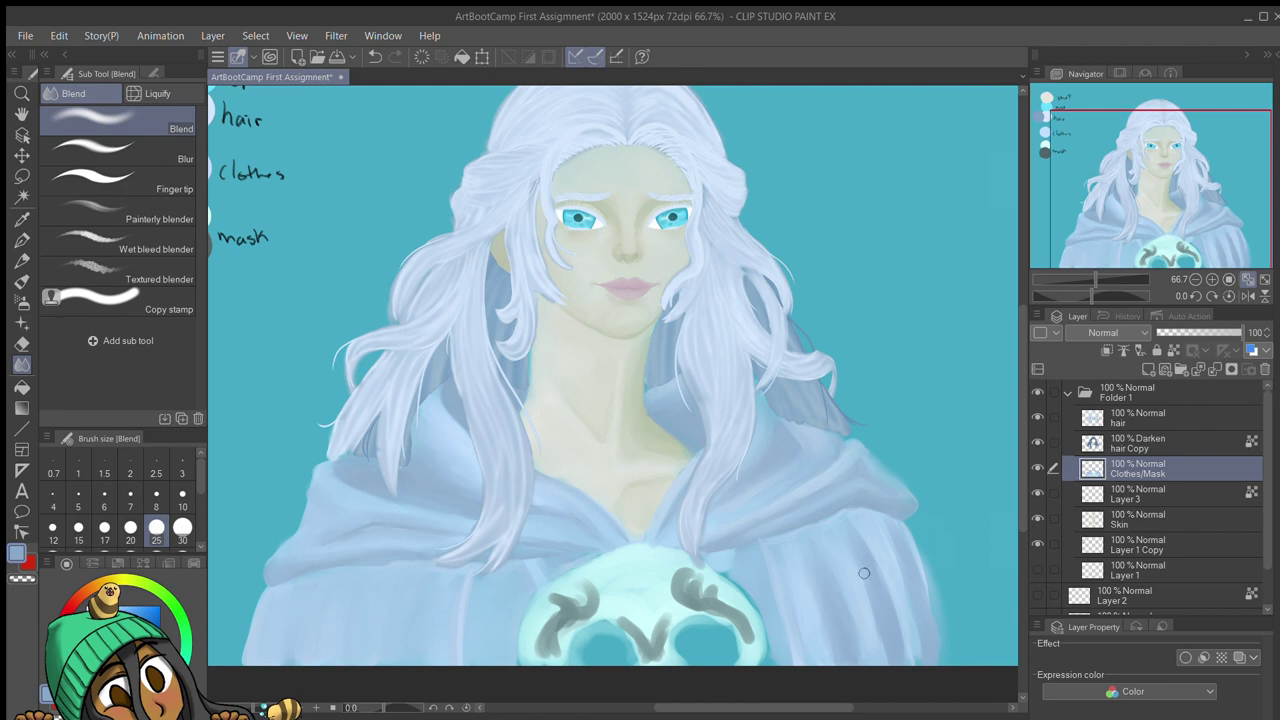
Step: Paint muted blue shadow lines for the pleats on the cape's left shoulder with the Round mixing brush at size 12
key("b")
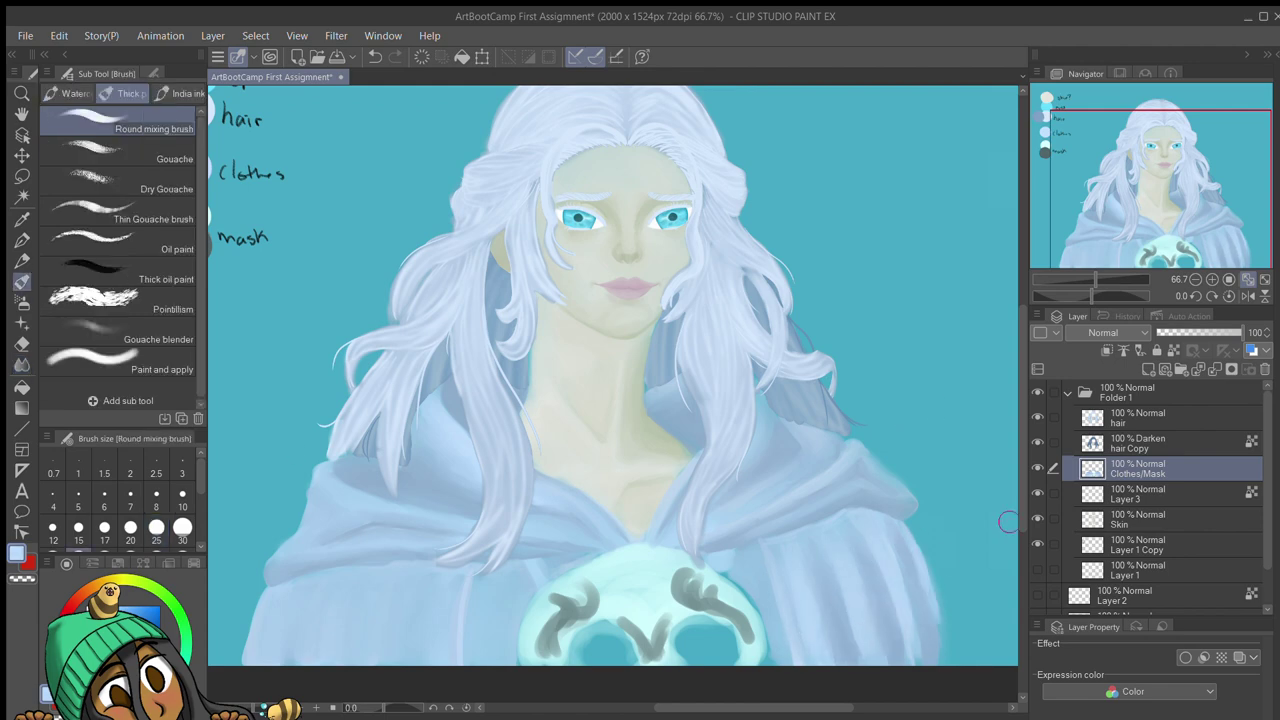
key("bracketleft")
key("bracketleft")
key("bracketleft")
key("bracketleft")
key("bracketleft")
mouse_move(814, 541)
left_mouse_down()
mouse_move(833, 600)
mouse_move(790, 491)
left_mouse_up()
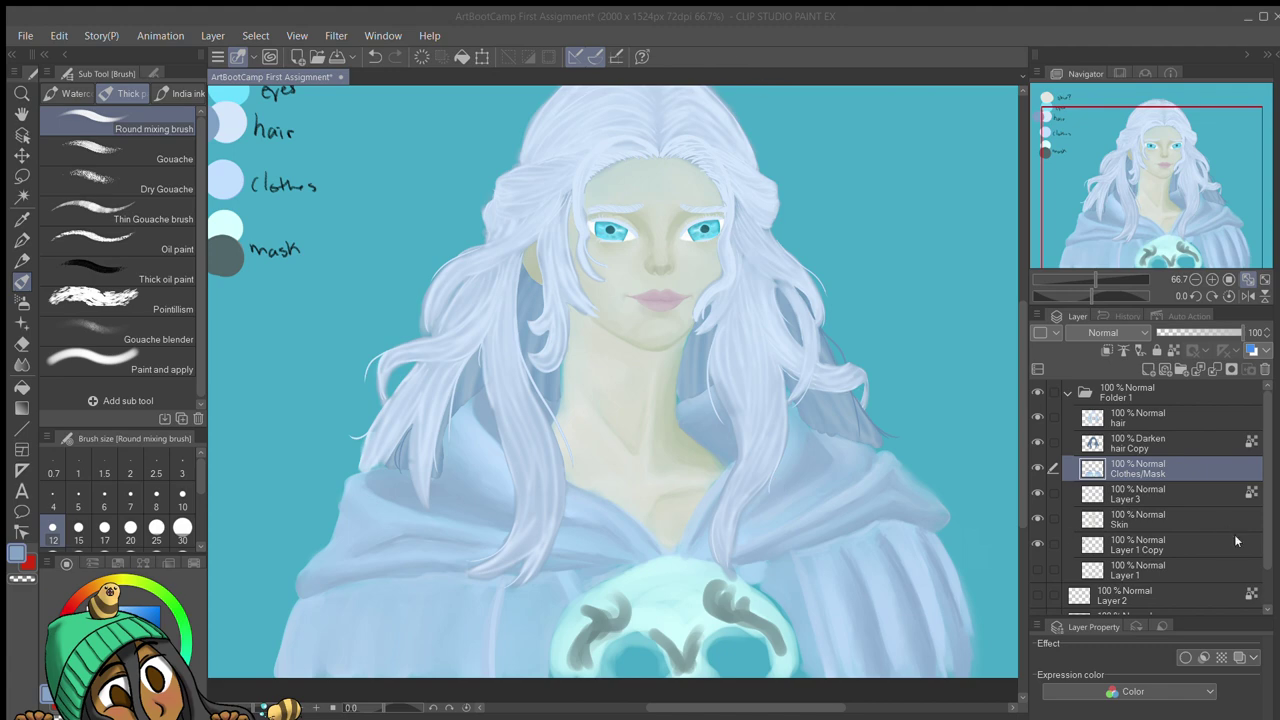
left_click_drag(352, 592, 360, 674)
mouse_move(380, 602)
left_mouse_down()
mouse_move(428, 606)
mouse_move(470, 666)
left_mouse_up()
left_click_drag(312, 626, 314, 674)
left_click_drag(416, 622, 418, 670)
Step: Paint pale blue highlights between the cape's left shoulder pleats with a larger Round mixing brush, and blend them
left_click(156, 527)
left_click_drag(310, 612, 312, 672)
mouse_move(362, 602)
left_mouse_down()
mouse_move(366, 668)
mouse_move(394, 676)
left_mouse_up()
left_click_drag(472, 588, 476, 664)
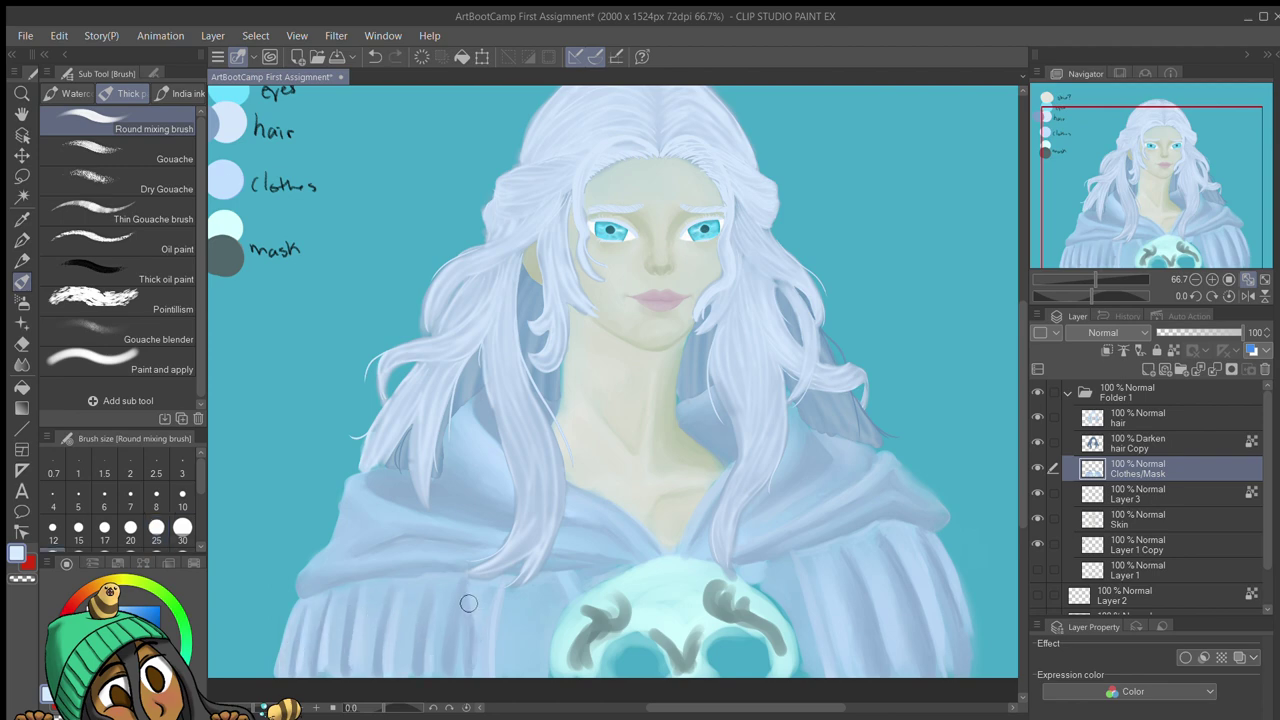
left_click_drag(446, 608, 448, 668)
key("j")
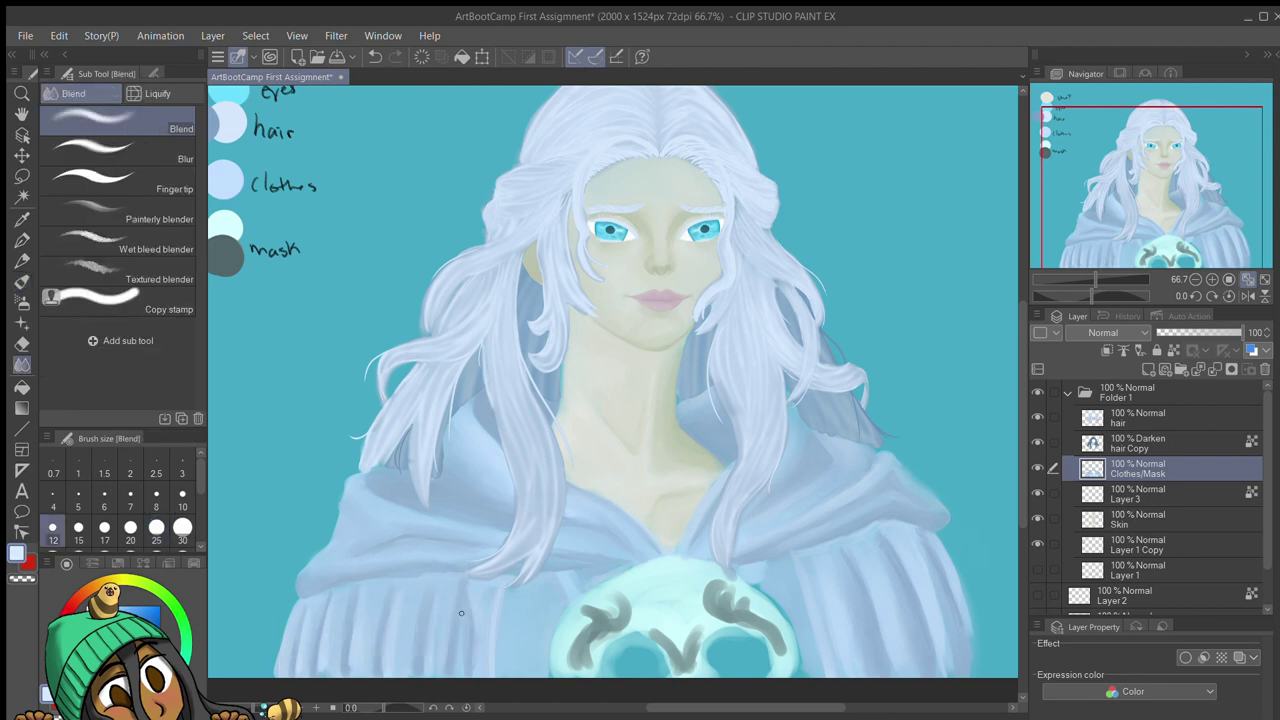
Step: Hide and delete the Darken hair Copy layer
left_click(1037, 443)
left_click(1140, 418)
key("e")
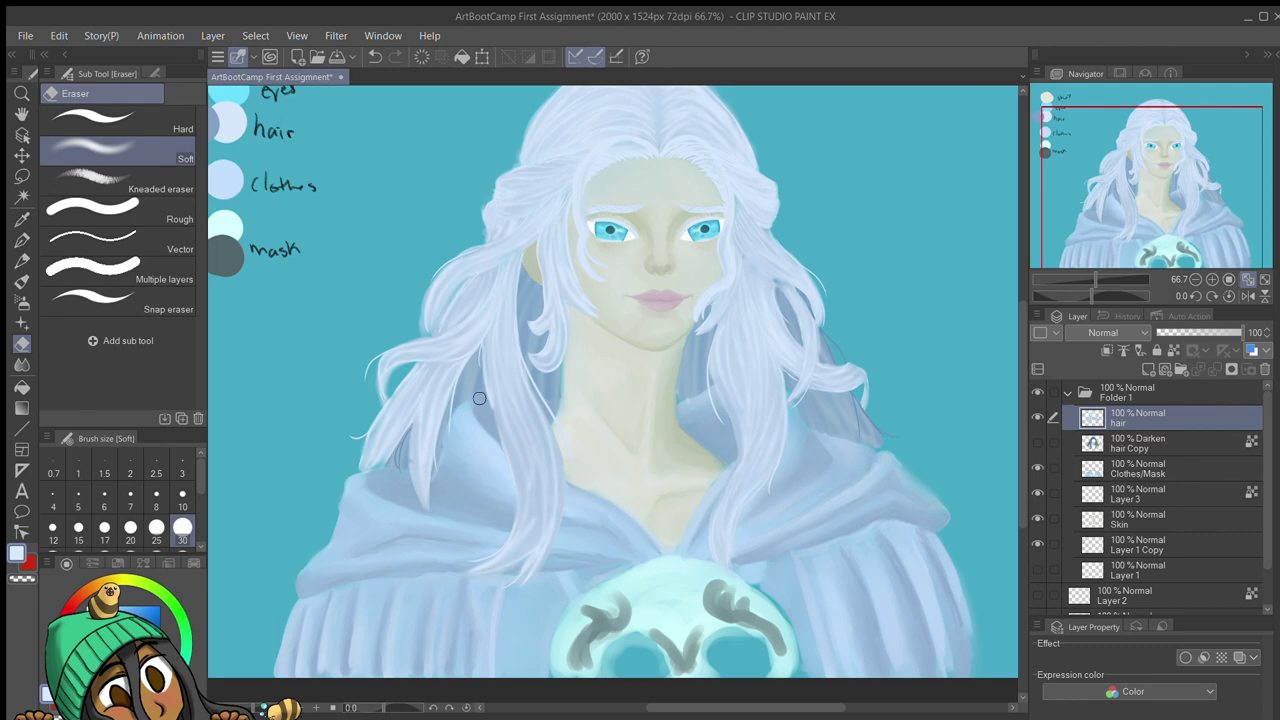
key("alt+bracketleft")
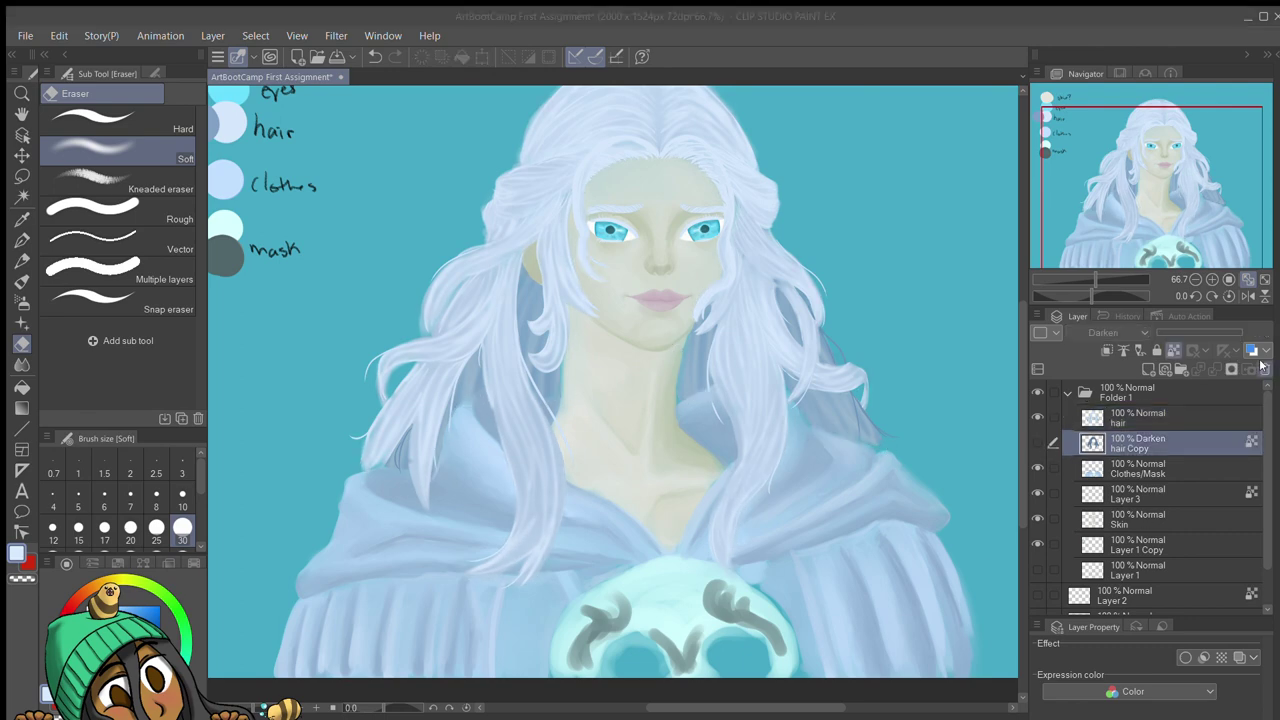
key("ctrl+Delete")
Step: Repaint the mask in its pale mint swatch colour and shade soft teal rings around both eye openings with the Round mixing brush
key("ctrl+minus")
key("j")
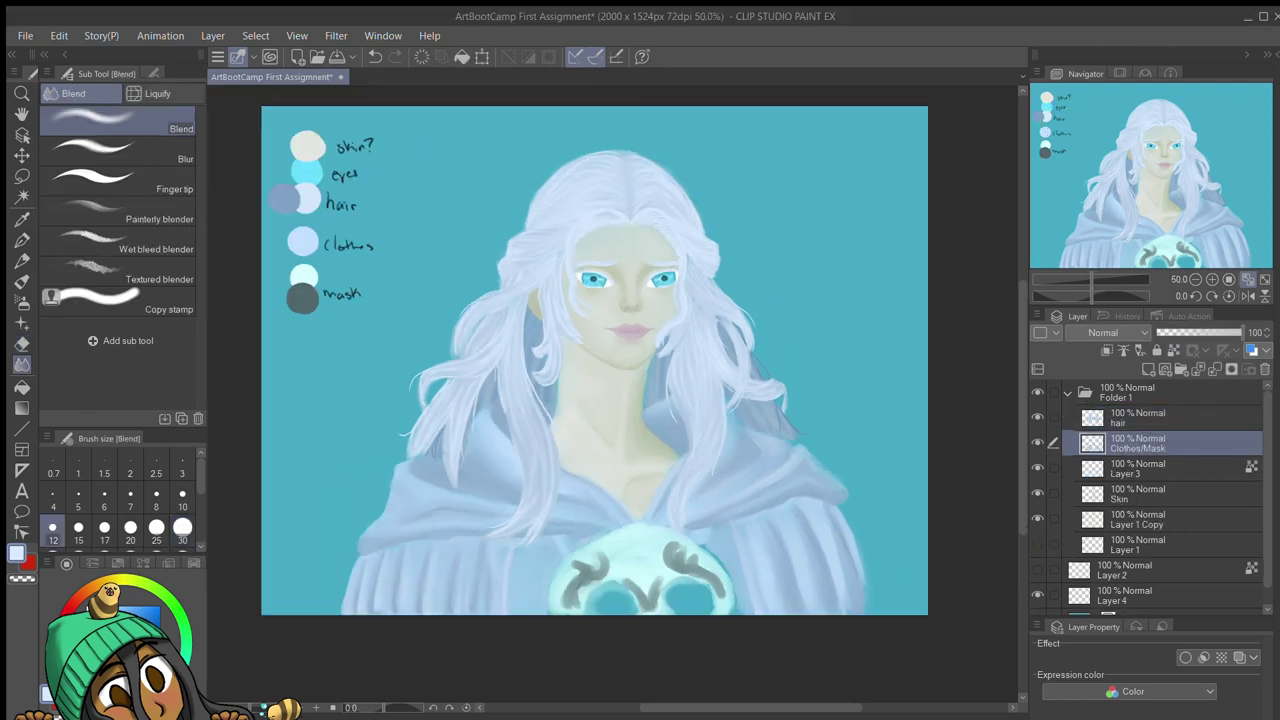
scroll(643, 530, "up", 2)
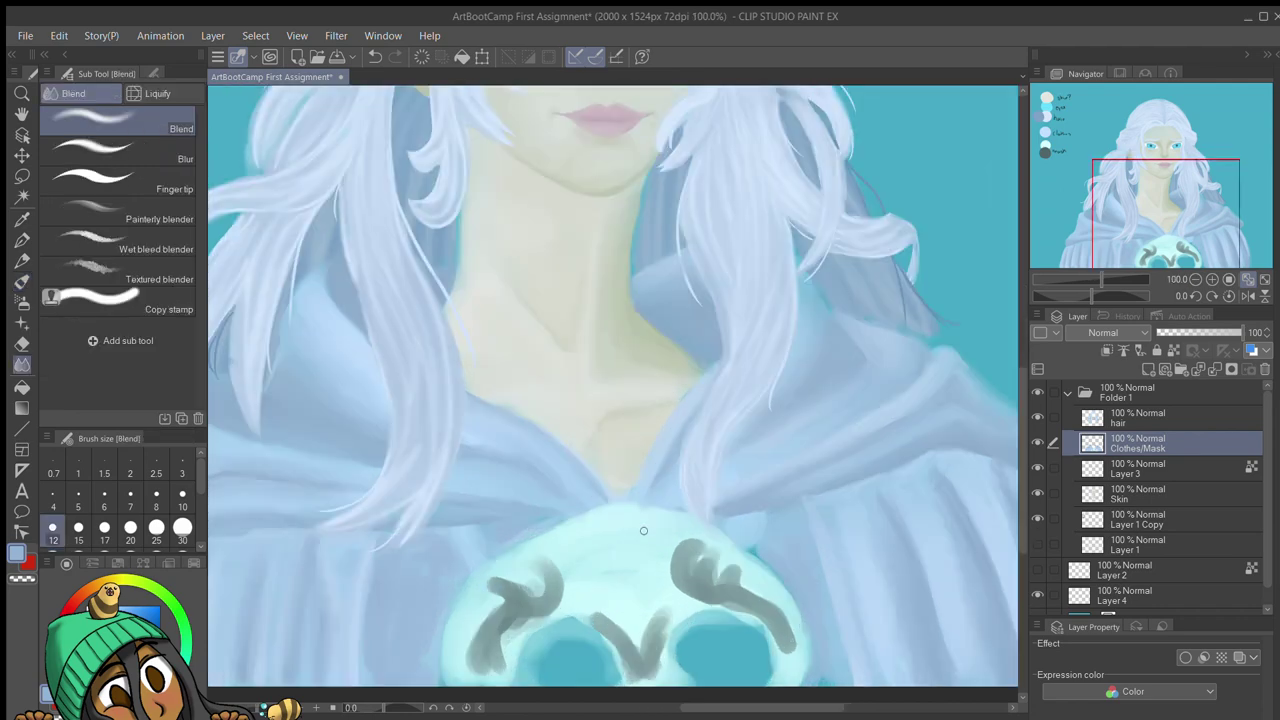
key("b")
key("j")
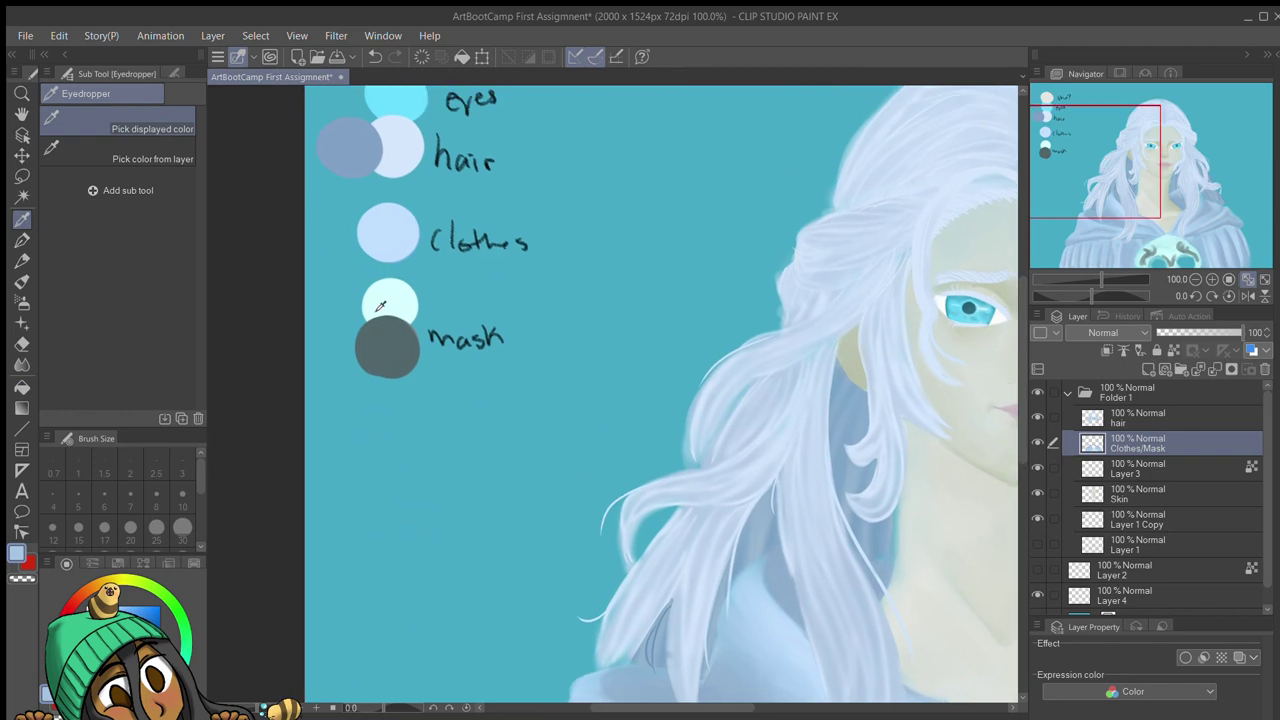
key("b")
key("bracketright")
key("bracketright")
mouse_move(563, 539)
left_mouse_down()
mouse_move(603, 502)
mouse_move(421, 661)
mouse_move(579, 484)
mouse_move(750, 568)
mouse_move(546, 547)
mouse_move(503, 609)
mouse_move(743, 644)
mouse_move(691, 601)
mouse_move(752, 643)
mouse_move(510, 627)
mouse_move(567, 659)
mouse_move(724, 645)
mouse_move(636, 637)
left_mouse_up()
left_click_drag(580, 590, 660, 575)
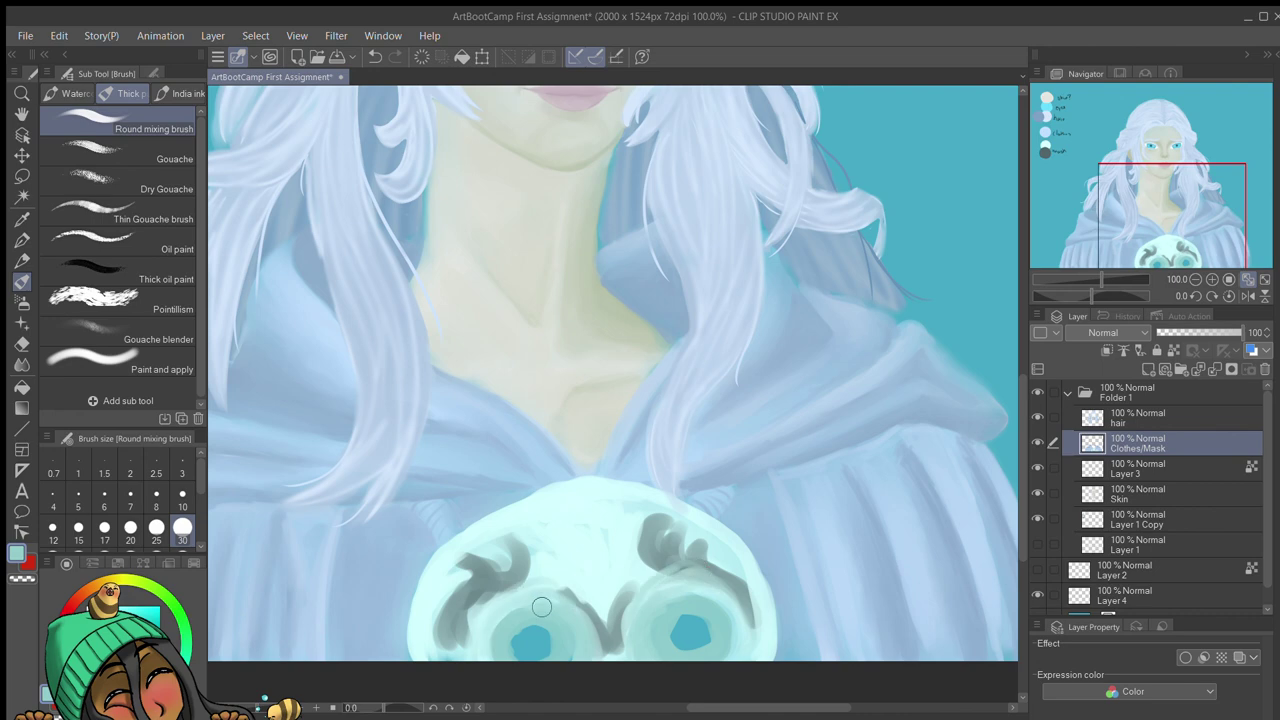
Step: Blend the mask's eye sockets and dark markings, and erase inside the eye openings
key("j")
mouse_move(510, 620)
left_mouse_down()
mouse_move(650, 585)
mouse_move(646, 496)
left_mouse_up()
left_click_drag(480, 560, 610, 625)
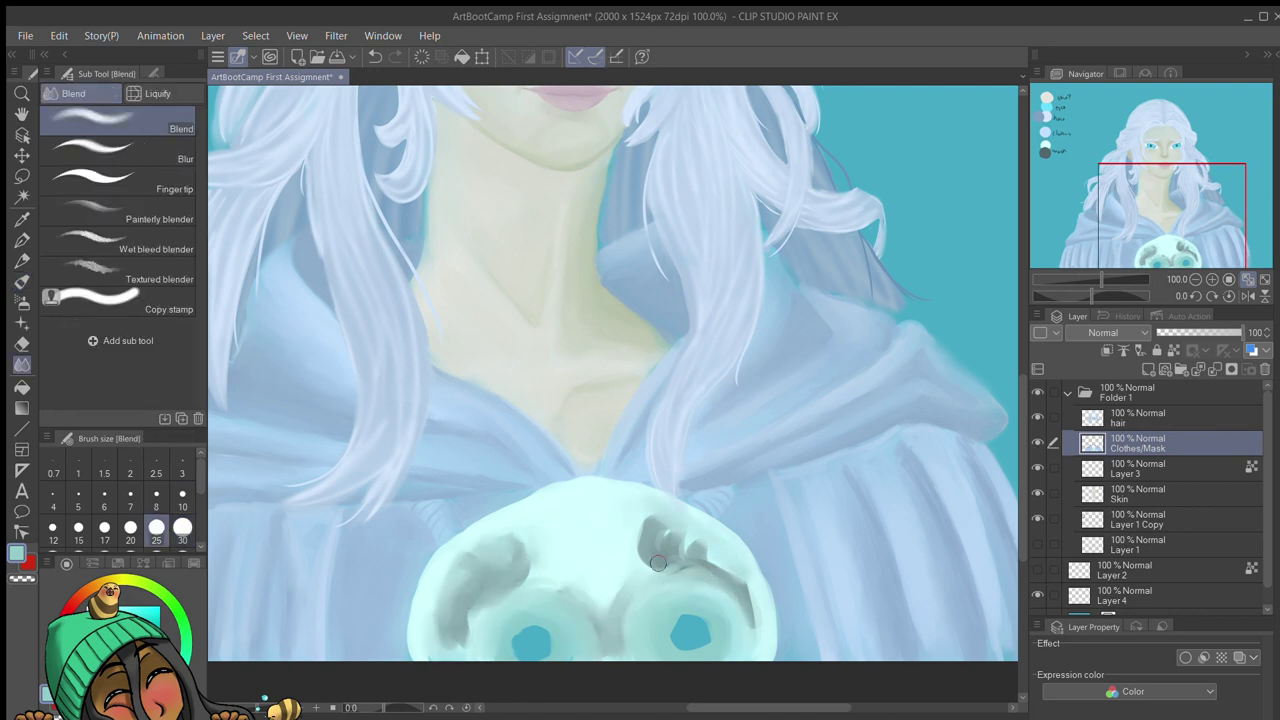
left_click_drag(650, 540, 740, 590)
key("e")
left_click_drag(536, 638, 546, 668)
Step: Outline curved grey markings above and between the mask's eye sockets with the G-pen at size 25
key("p")
key("p")
key("p")
mouse_move(642, 530)
left_mouse_down()
mouse_move(648, 578)
mouse_move(722, 618)
mouse_move(748, 655)
left_mouse_up()
left_click_drag(645, 528, 705, 578)
left_click_drag(515, 540, 445, 655)
mouse_move(525, 545)
left_mouse_down()
mouse_move(460, 660)
mouse_move(505, 590)
left_mouse_up()
left_click_drag(602, 630, 592, 656)
left_click_drag(638, 598, 613, 665)
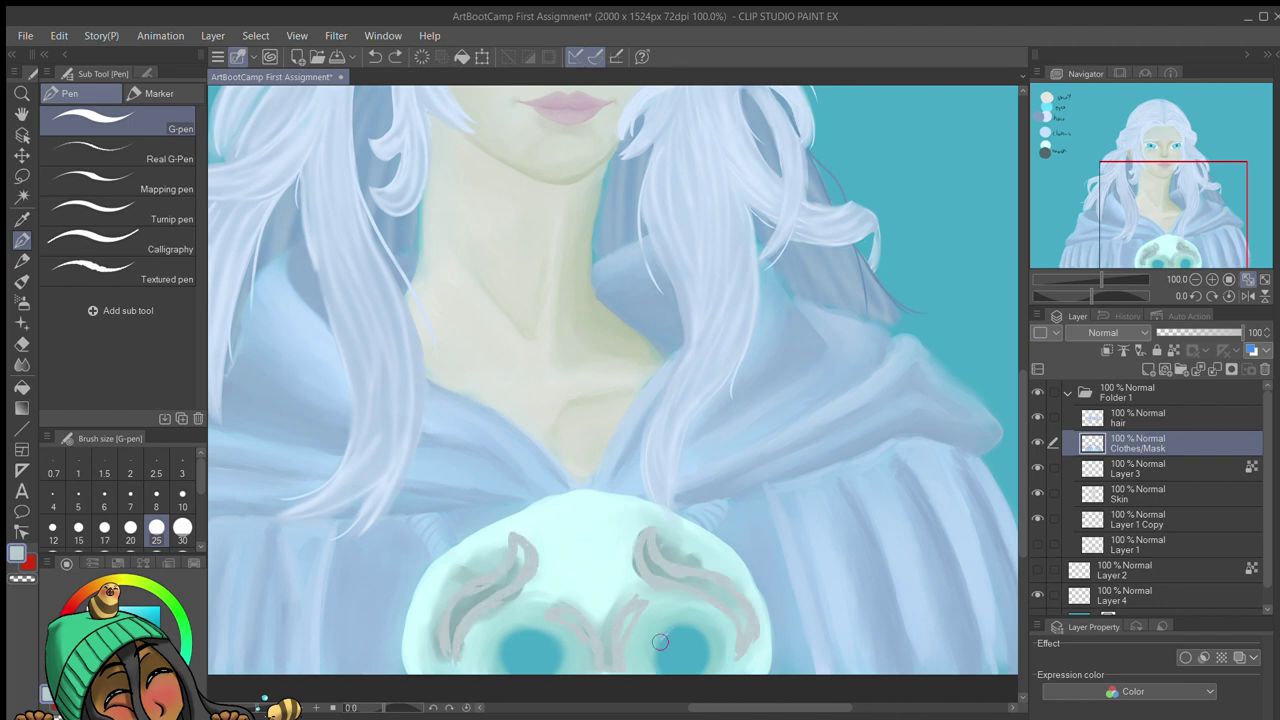
Step: Fill the curved markings on the mask with solid light grey using the G-pen
left_click_drag(652, 543, 705, 585)
left_click_drag(508, 537, 460, 640)
left_click_drag(495, 590, 465, 645)
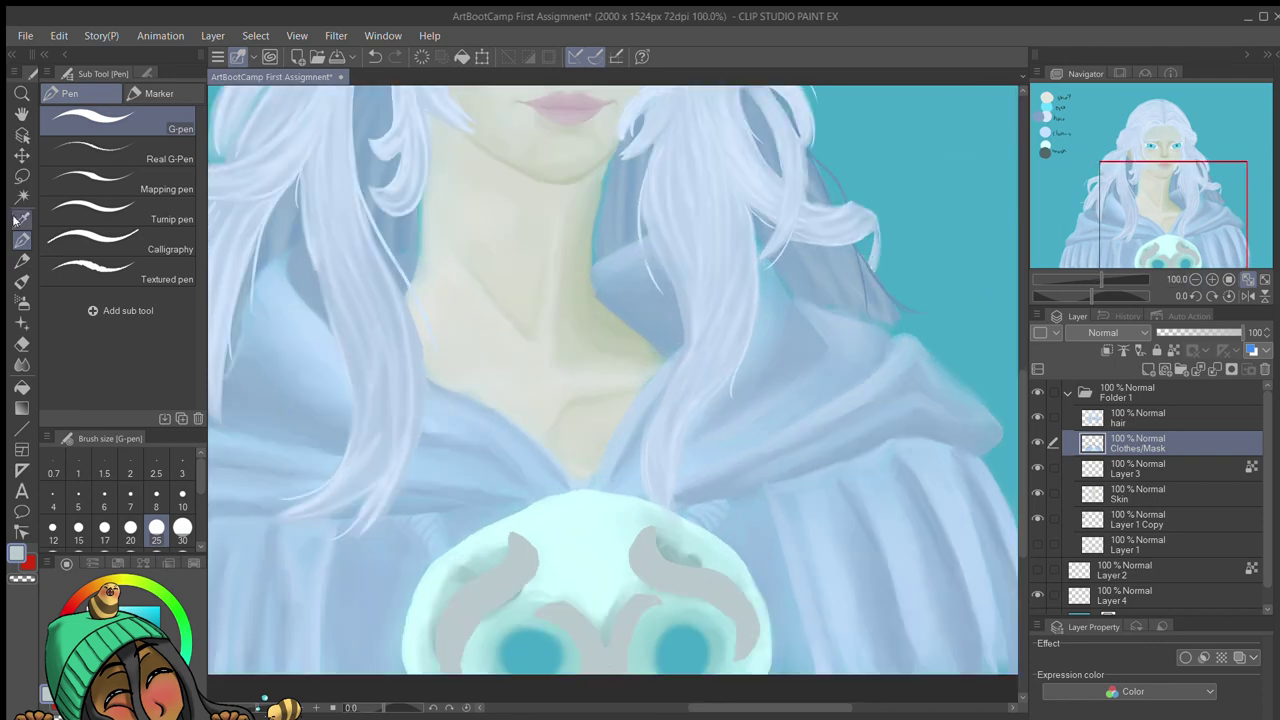
key("b")
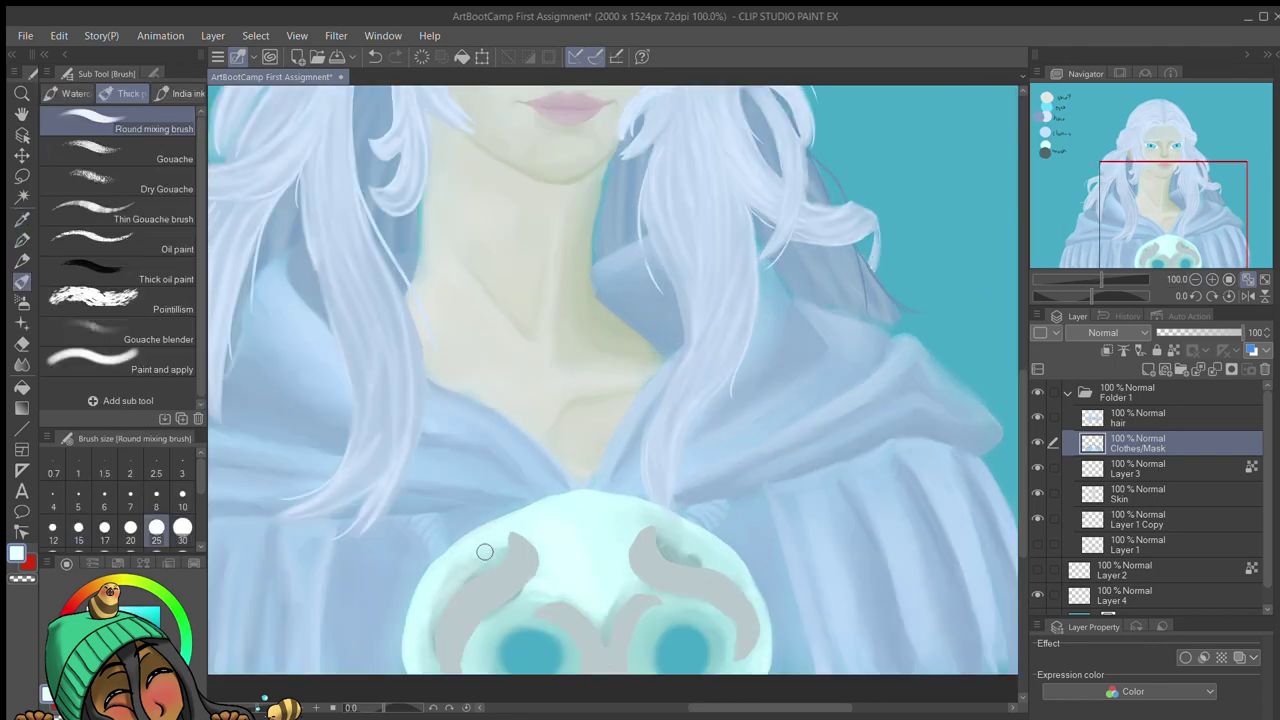
key("p")
key("p")
key("bracketleft")
key("bracketleft")
key("bracketleft")
key("ctrl+z")
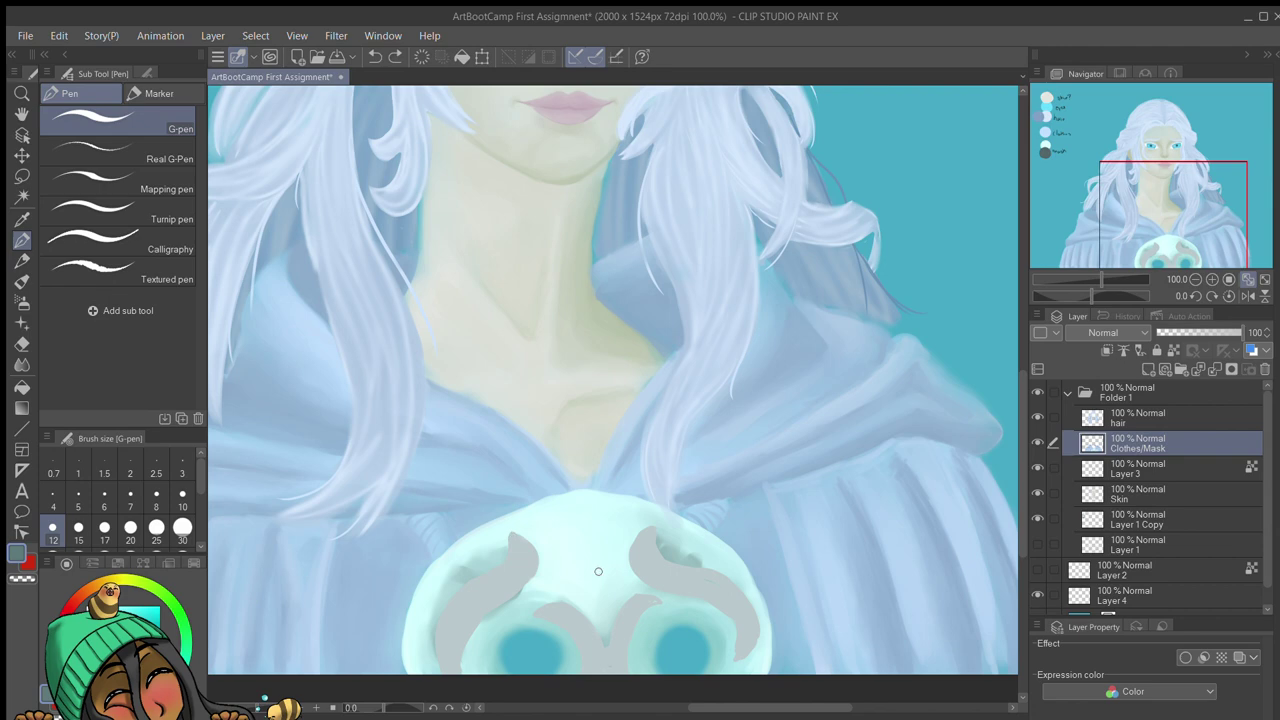
Step: Cover the leftover dark smudges beside the mask's grey markings in pale mint with the Round mixing brush, and blend
mouse_move(519, 551)
left_mouse_down()
mouse_move(583, 622)
mouse_move(574, 551)
left_mouse_up()
key("b")
key("b")
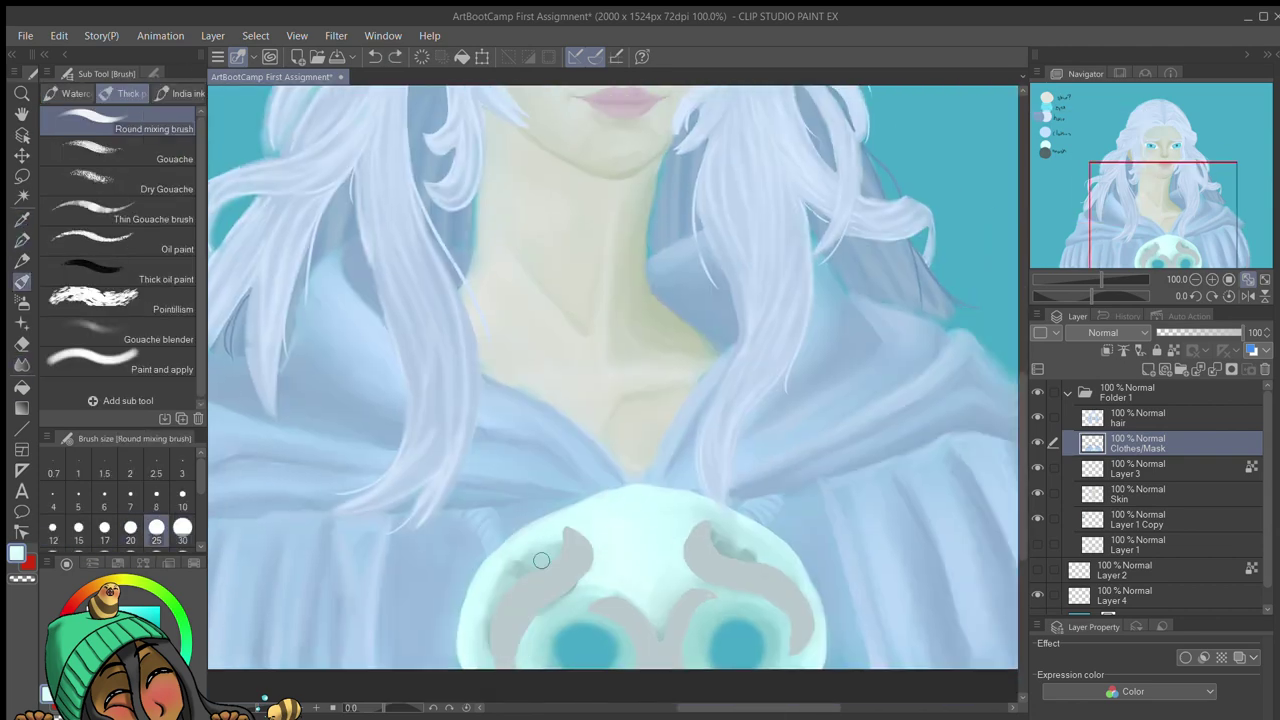
key("j")
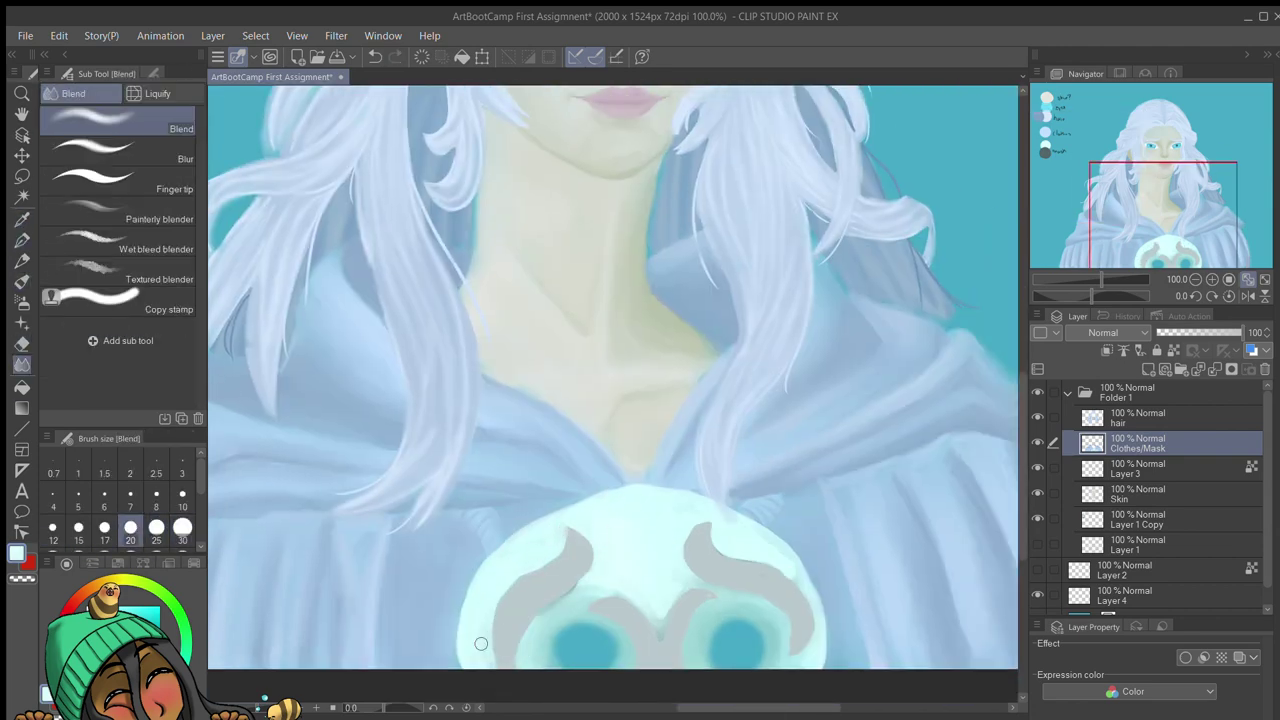
Step: Paint near-white highlights on the mask's forehead with the Round mixing brush, and blend them
key("b")
key("bracketright")
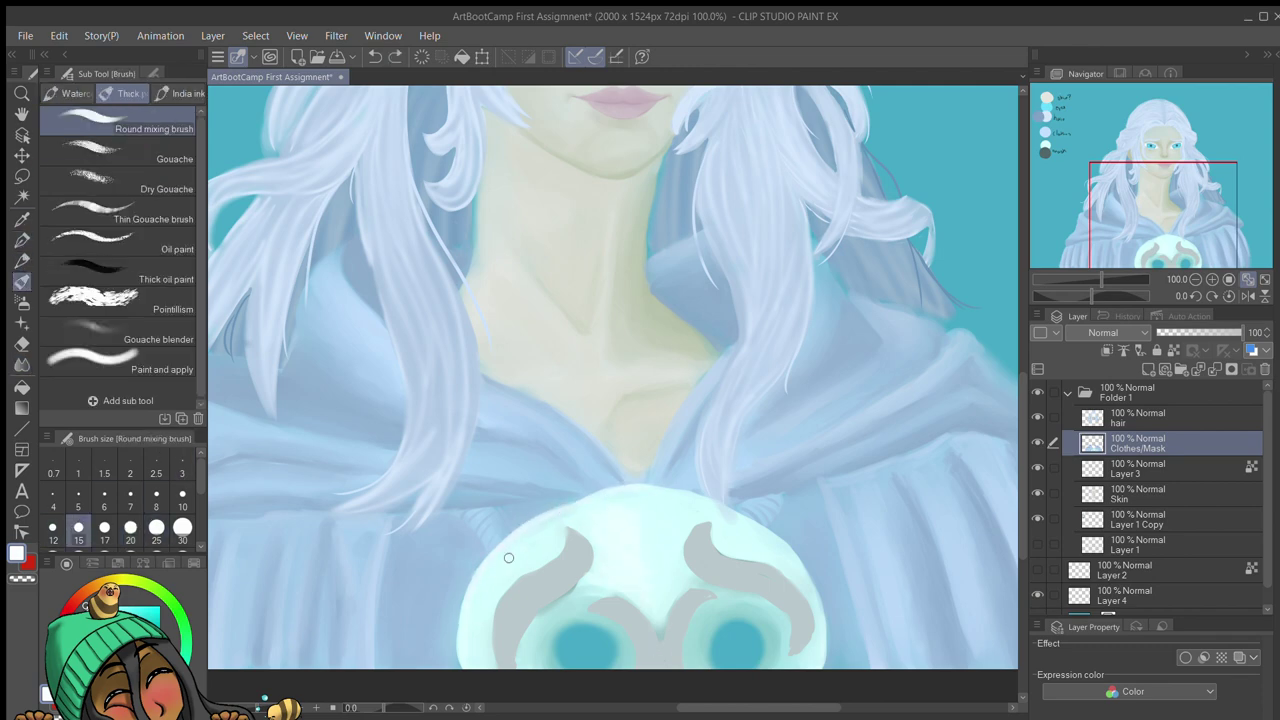
key("j")
Step: Airbrush a dark blue gradient over the upper background on Layer 4, fading into the teal, with the Soft airbrush
key("ctrl+minus")
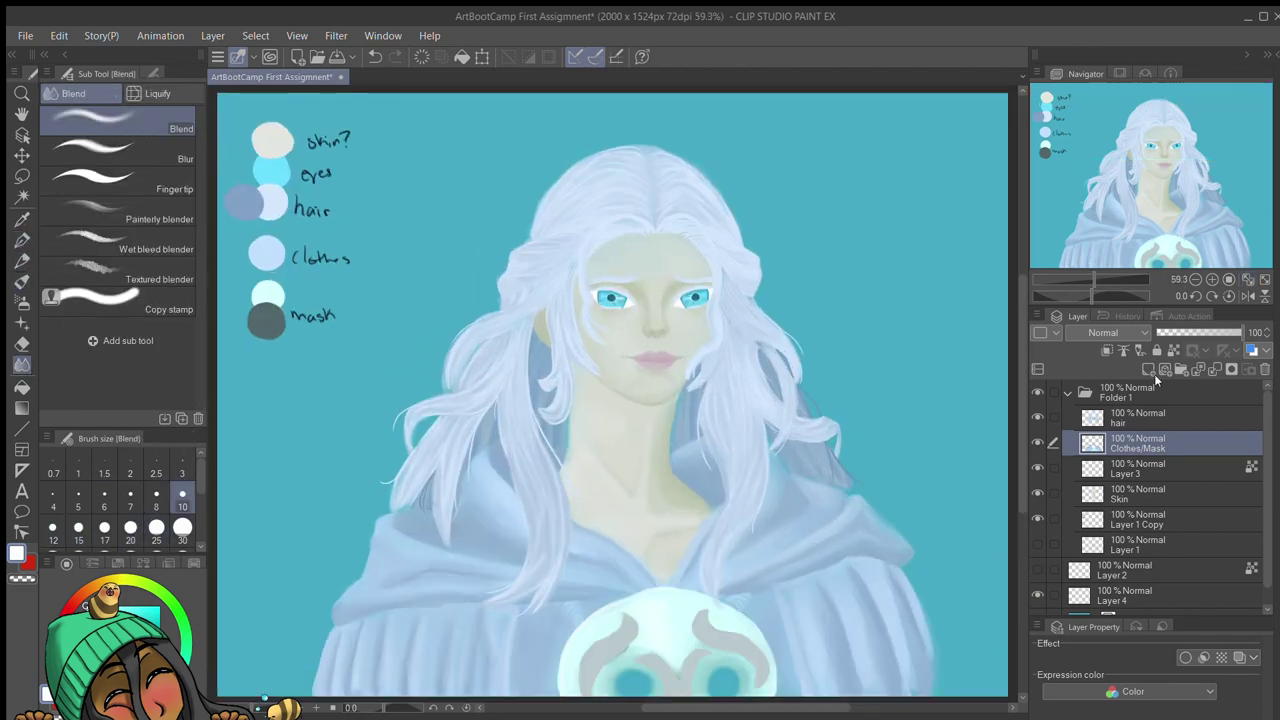
left_click(1068, 392)
left_click(1150, 443)
key("b")
key("ctrl+minus")
mouse_move(450, 200)
left_mouse_down()
mouse_move(814, 386)
mouse_move(305, 315)
mouse_move(360, 448)
left_mouse_up()
key("bracketleft")
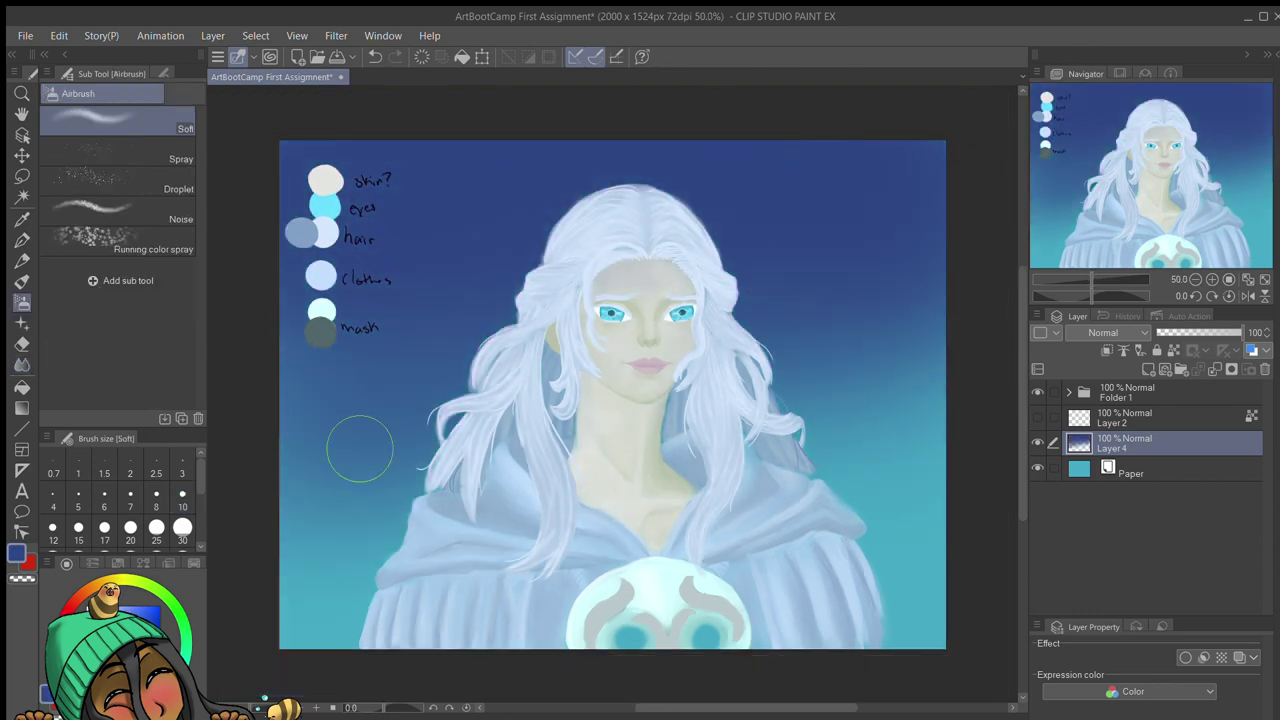
left_click(1212, 279)
left_click(1196, 279)
key("ctrl+s")
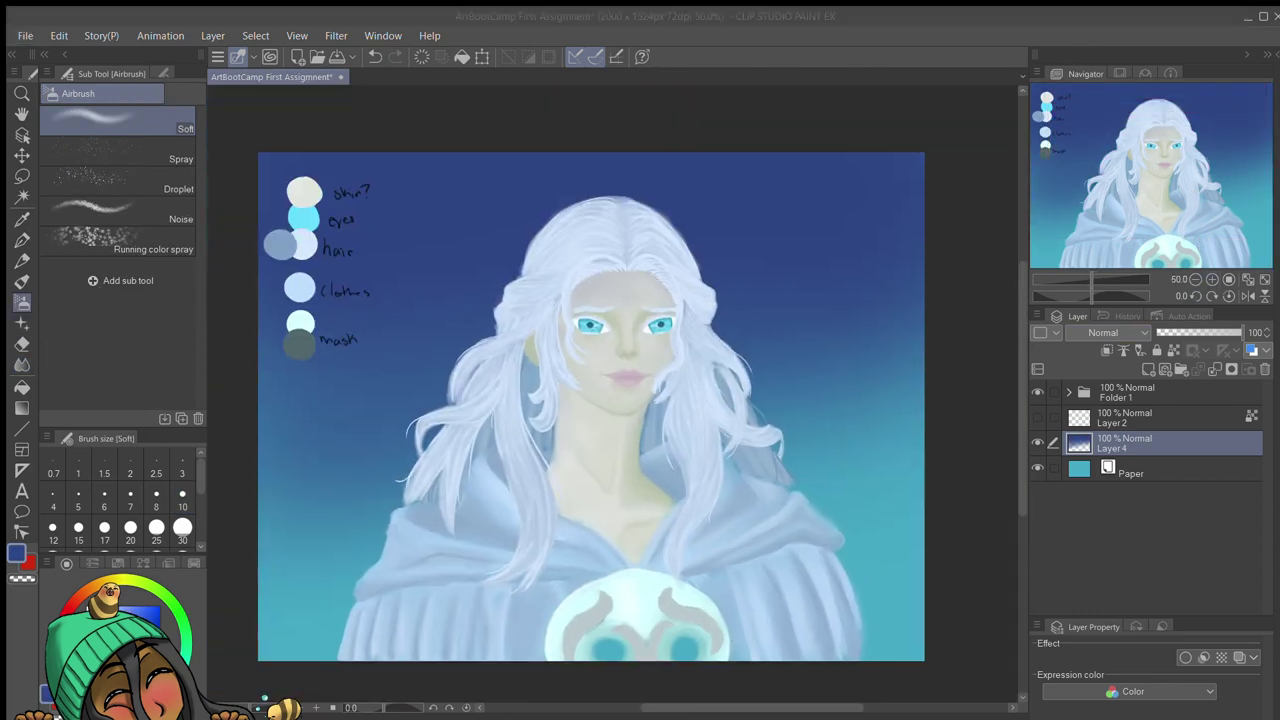
Step: Select Folder 1 and ready the G-pen at size 12 with black
key("p")
scroll(480, 470, "up", 1)
left_click(1097, 395)
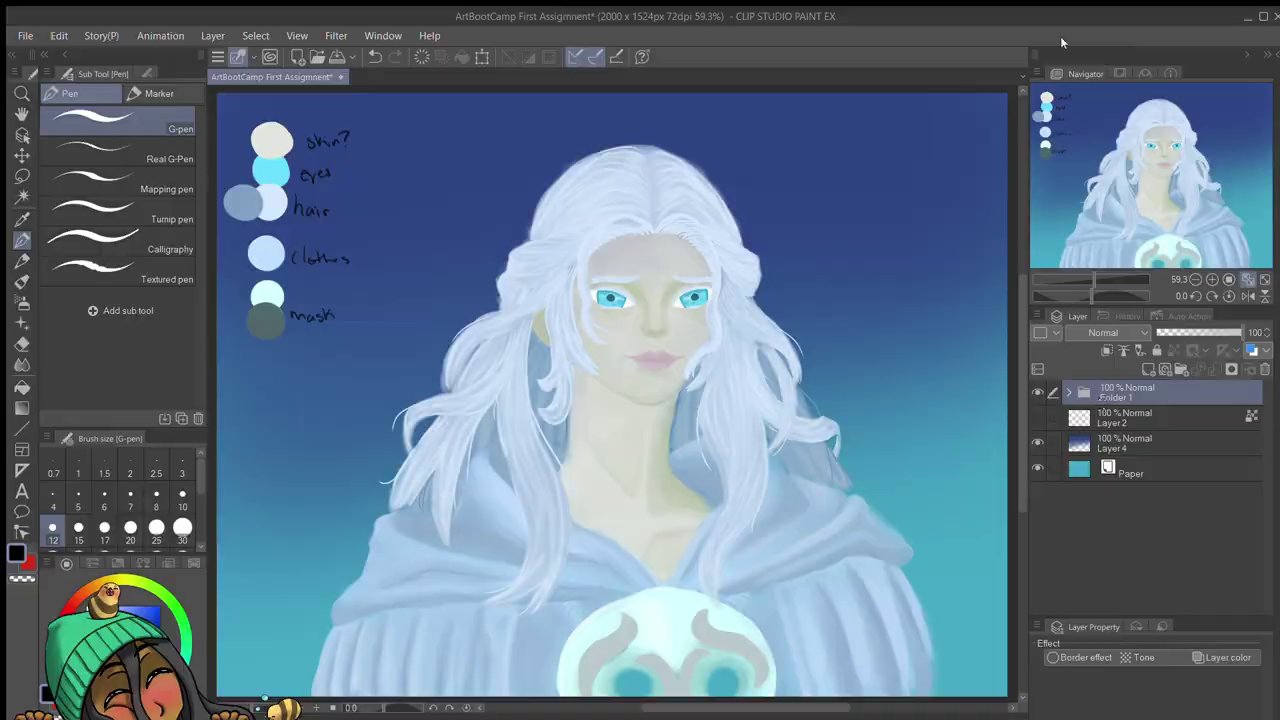